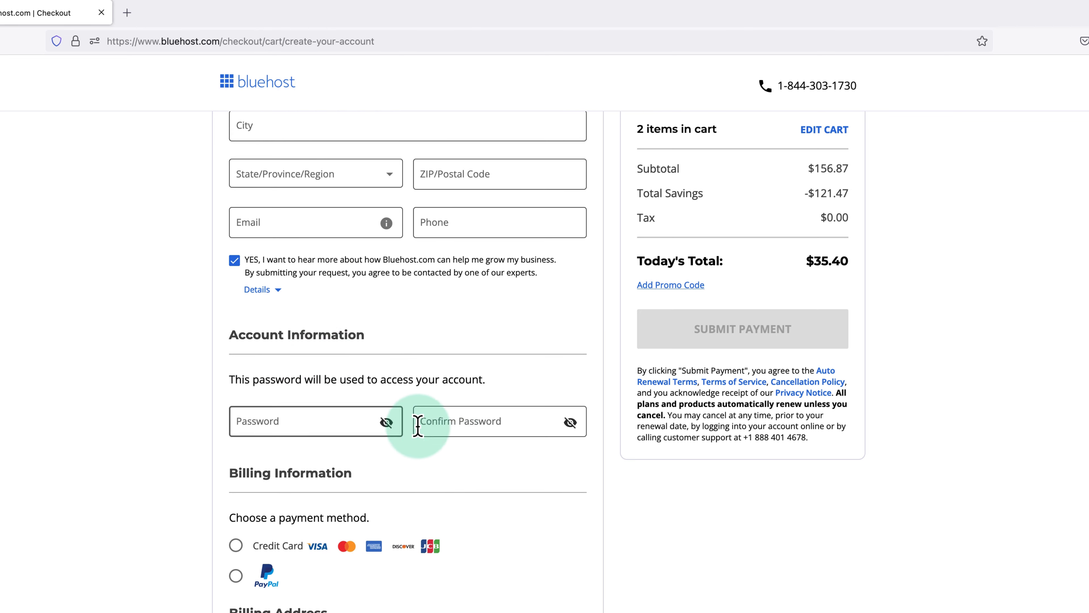
Step: Activate the account password field in the Account Information section of the checkout form
{"action": "left_click", "coordinate": [351, 419]}
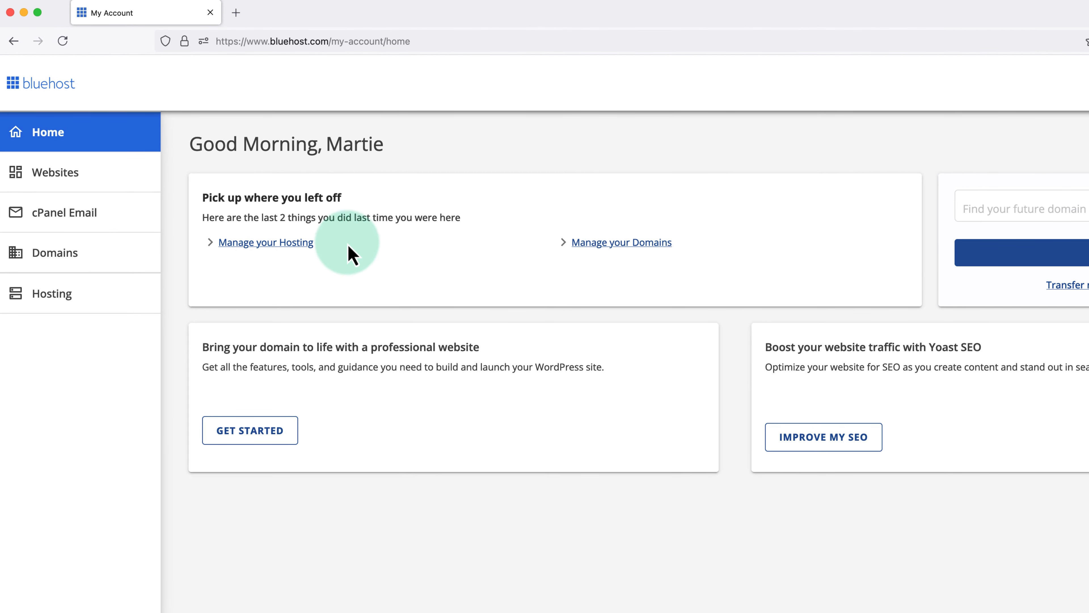
Step: Start adding a site to the Basic Hosting Plan with Install WordPress as the site type
{"action": "left_click", "coordinate": [69, 184]}
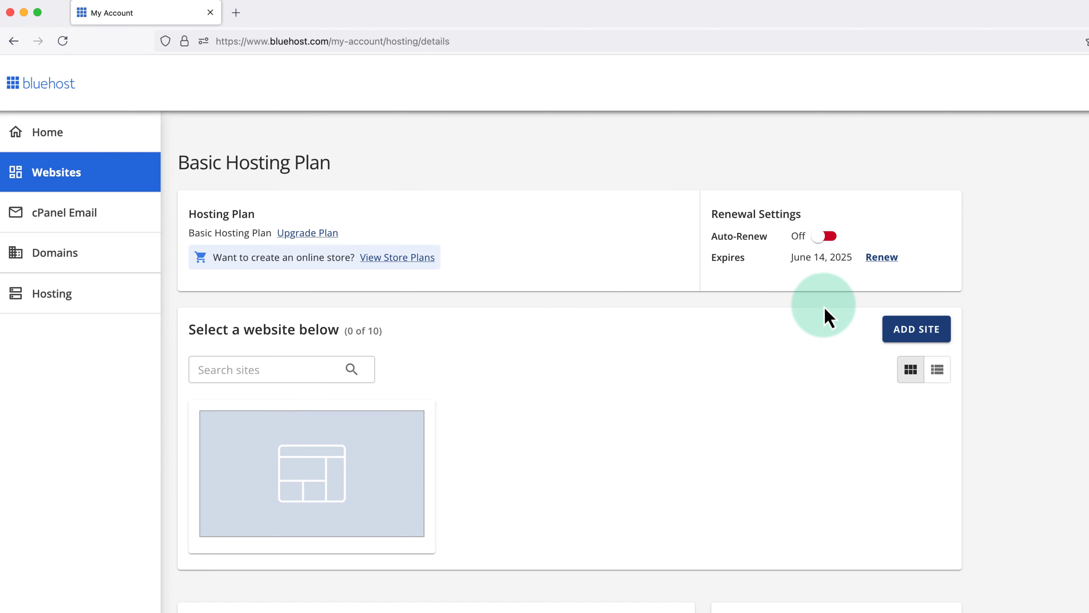
{"action": "left_click", "coordinate": [915, 339]}
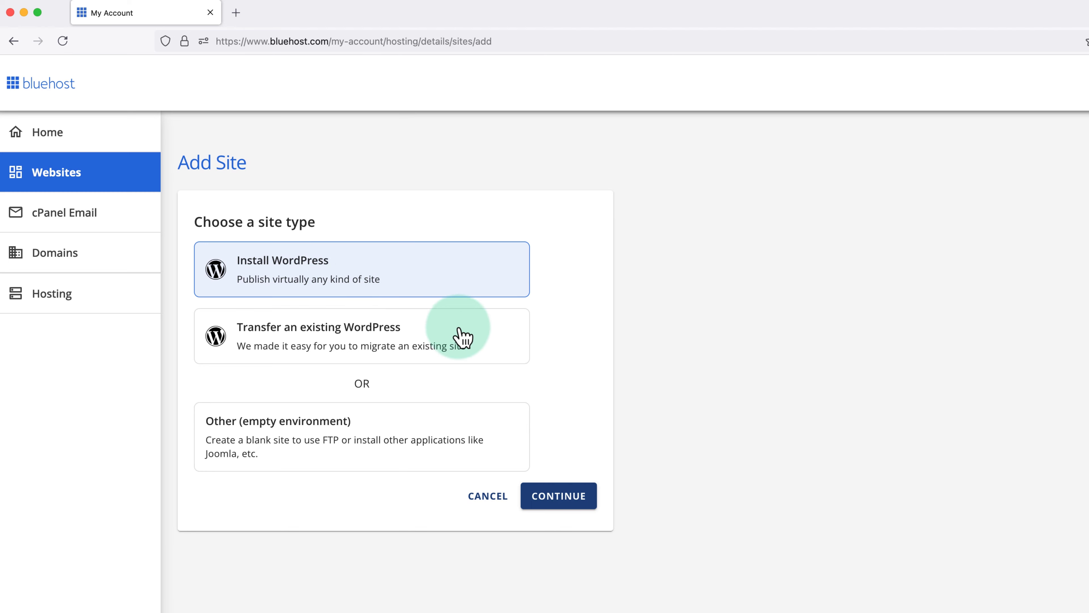
{"action": "left_click", "coordinate": [558, 496]}
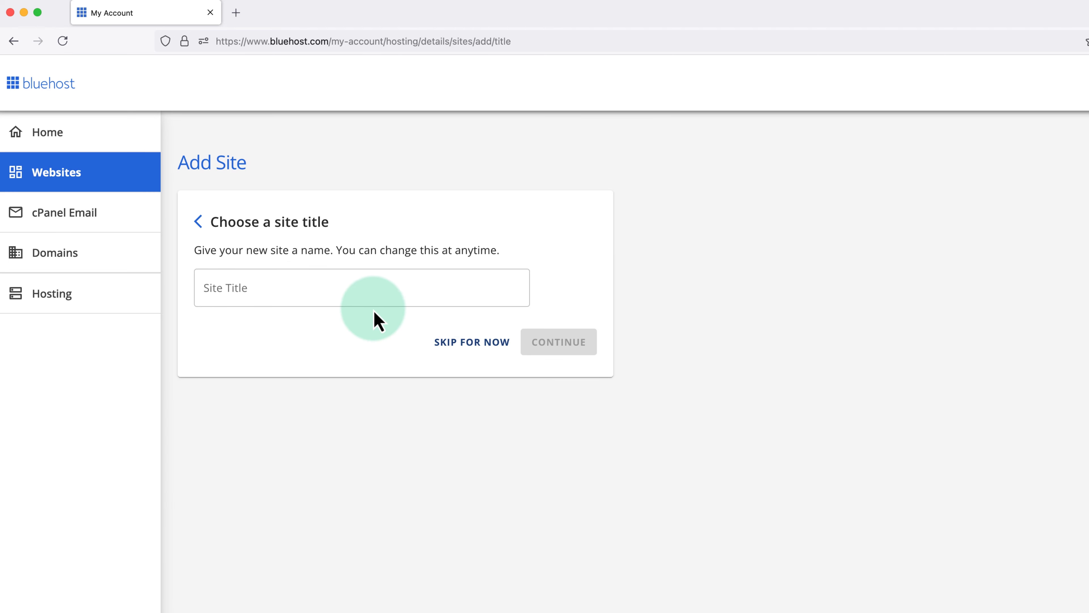
Step: Set the new site's title to "My New Website" and continue to the domain connection
{"action": "left_click", "coordinate": [375, 290]}
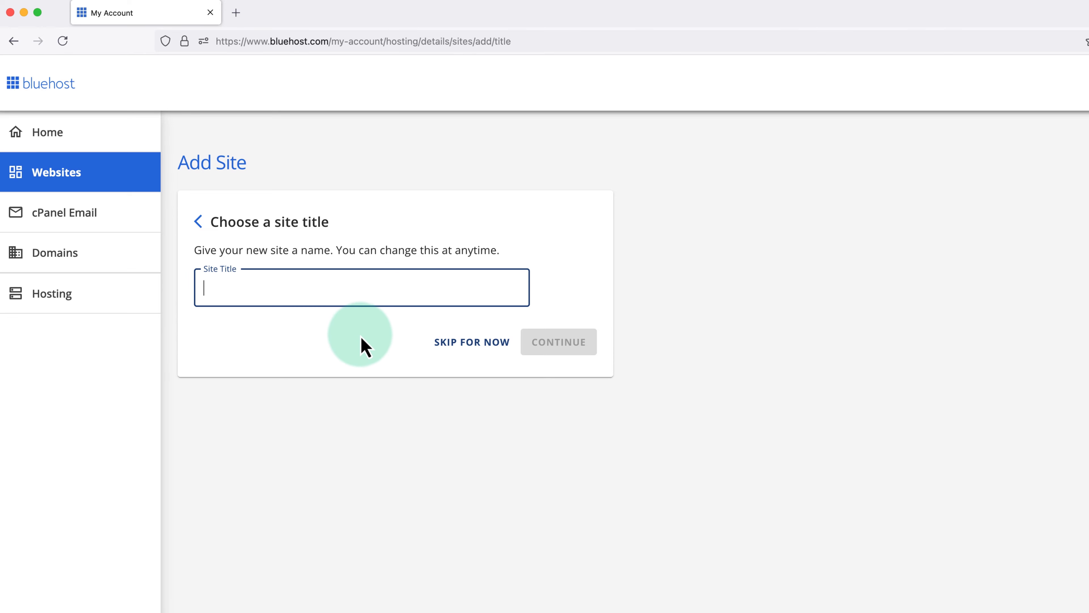
{"action": "type", "text": "M"}
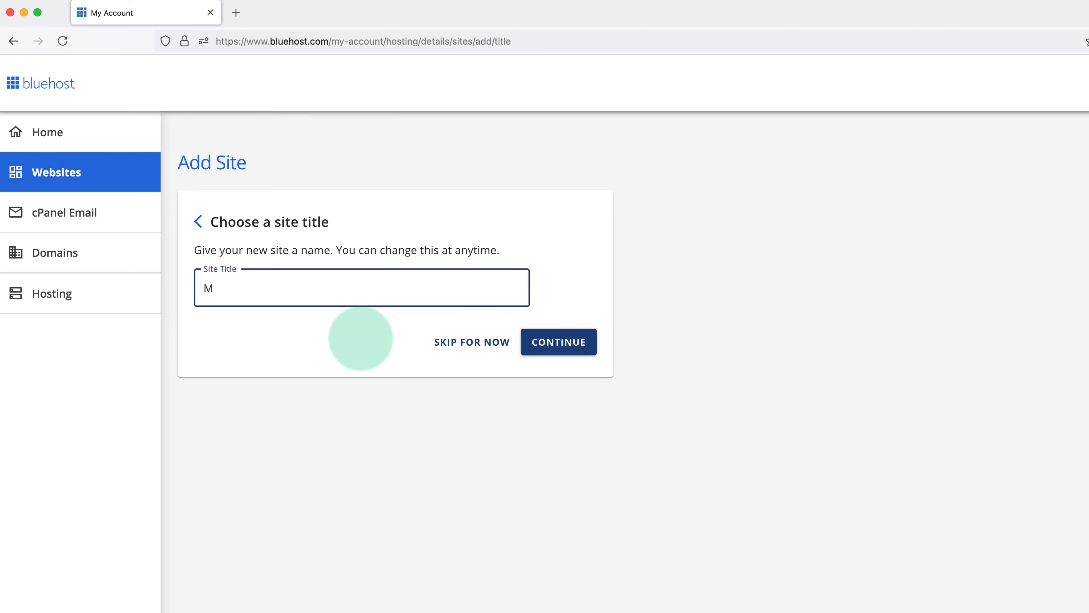
{"action": "type", "text": "y New Website"}
{"action": "left_click", "coordinate": [362, 340]}
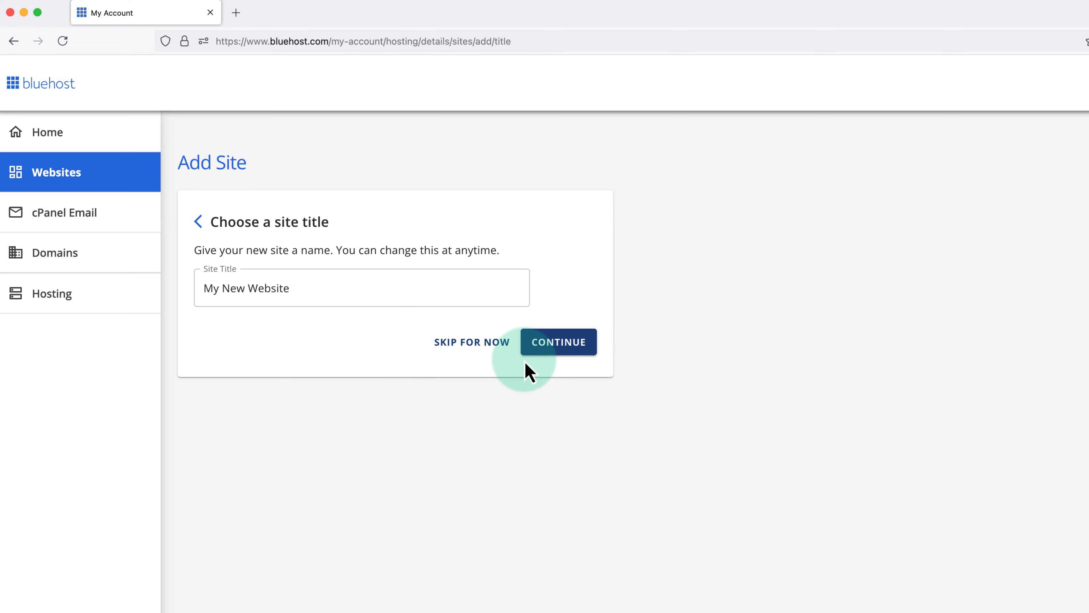
{"action": "left_click", "coordinate": [553, 348]}
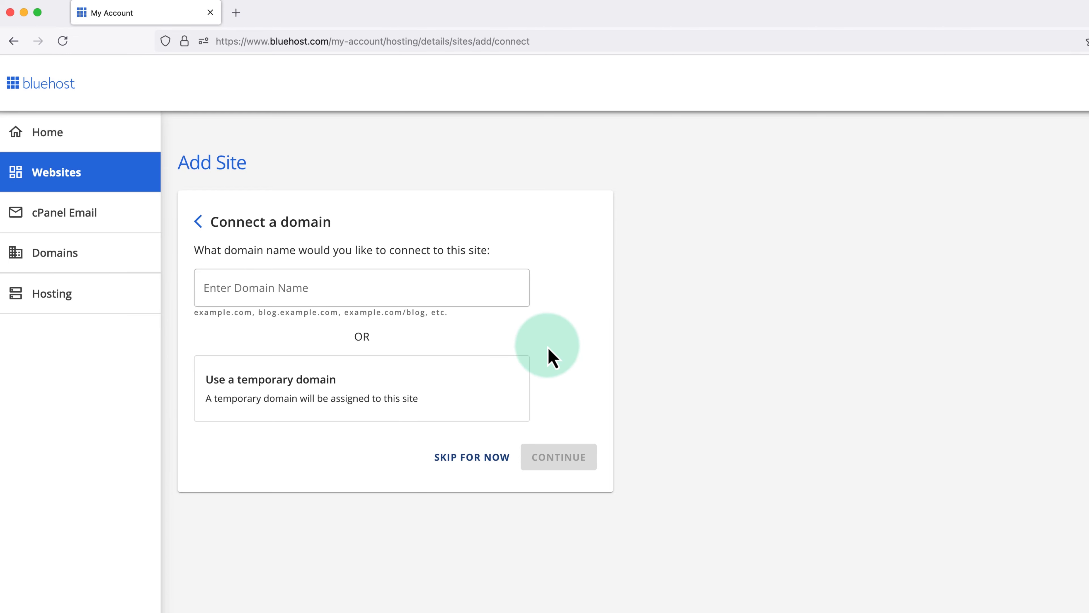
Step: Connect the domain martieswebsite.com to the new site and continue with its creation
{"action": "left_click", "coordinate": [428, 288]}
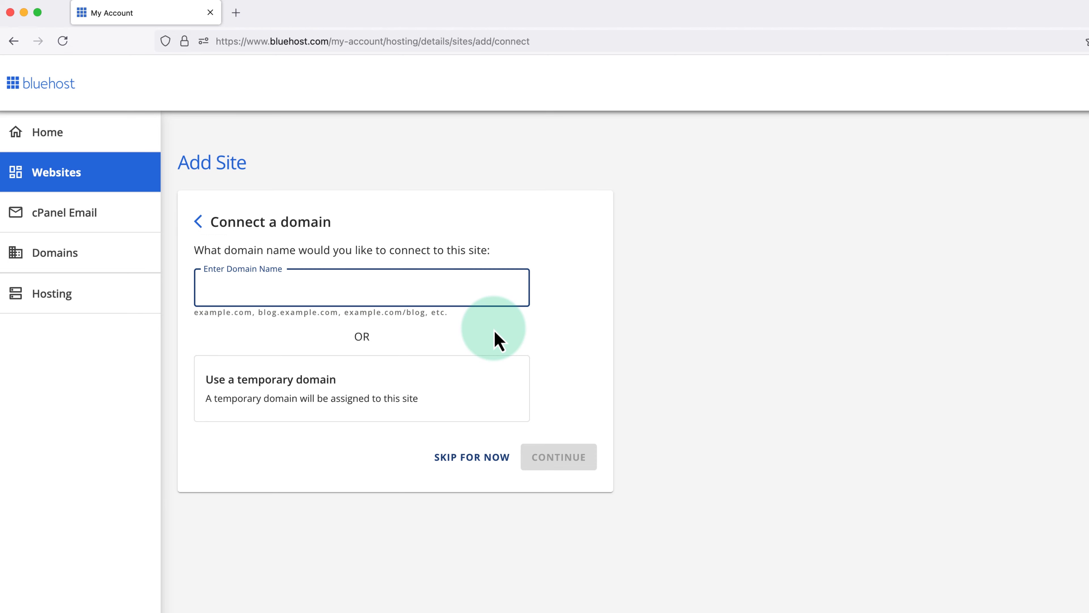
{"action": "type", "text": "ma"}
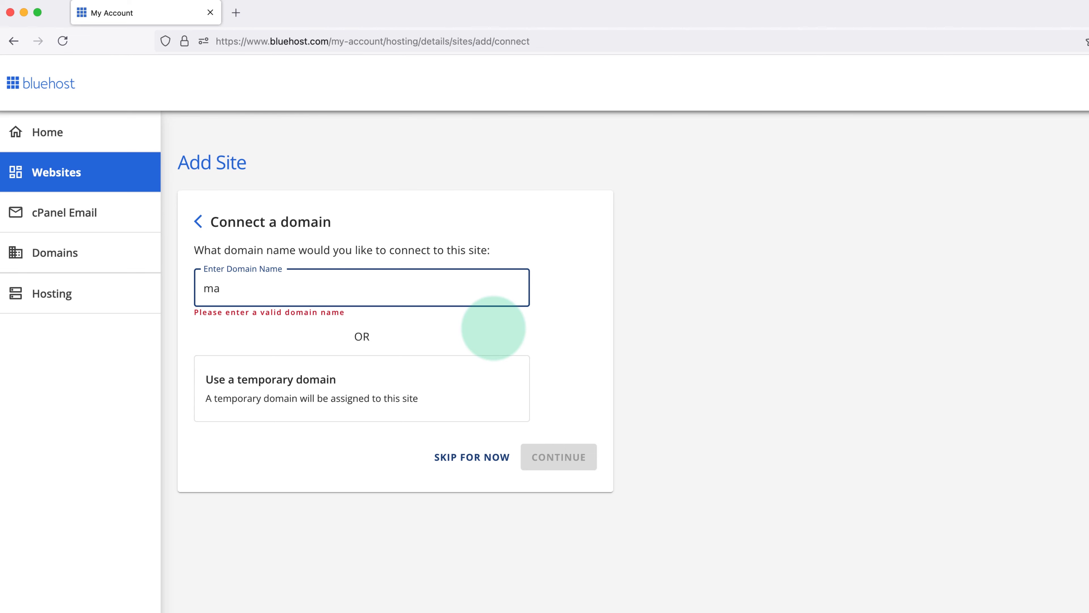
{"action": "type", "text": "rtieswebsite.com"}
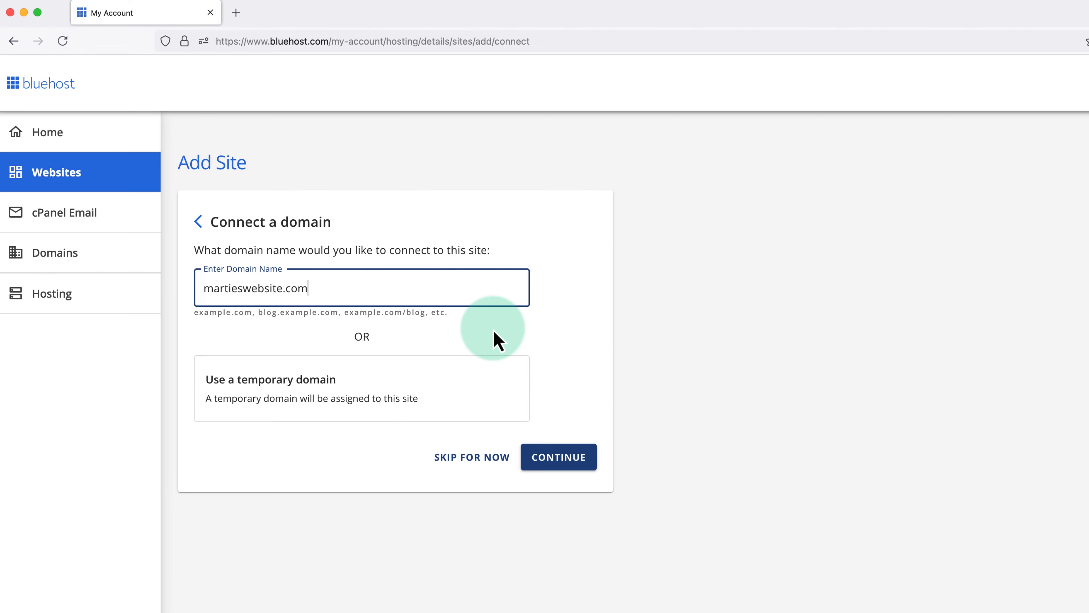
{"action": "left_click", "coordinate": [553, 457]}
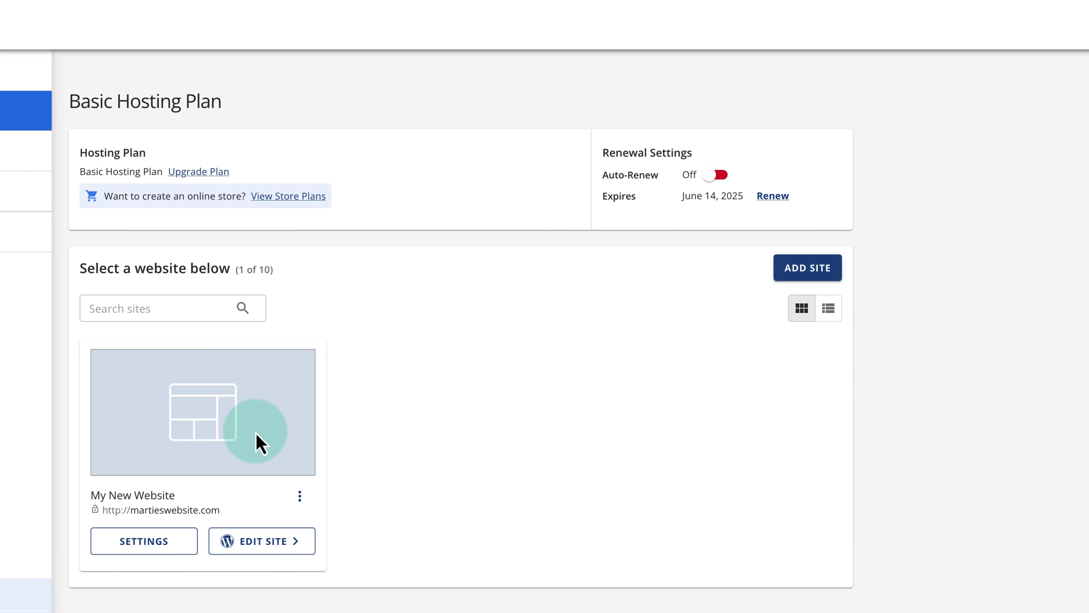
Step: Open My New Website for editing in WordPress and skip the guided setup to reach the WP Admin Dashboard
{"action": "left_click", "coordinate": [266, 551]}
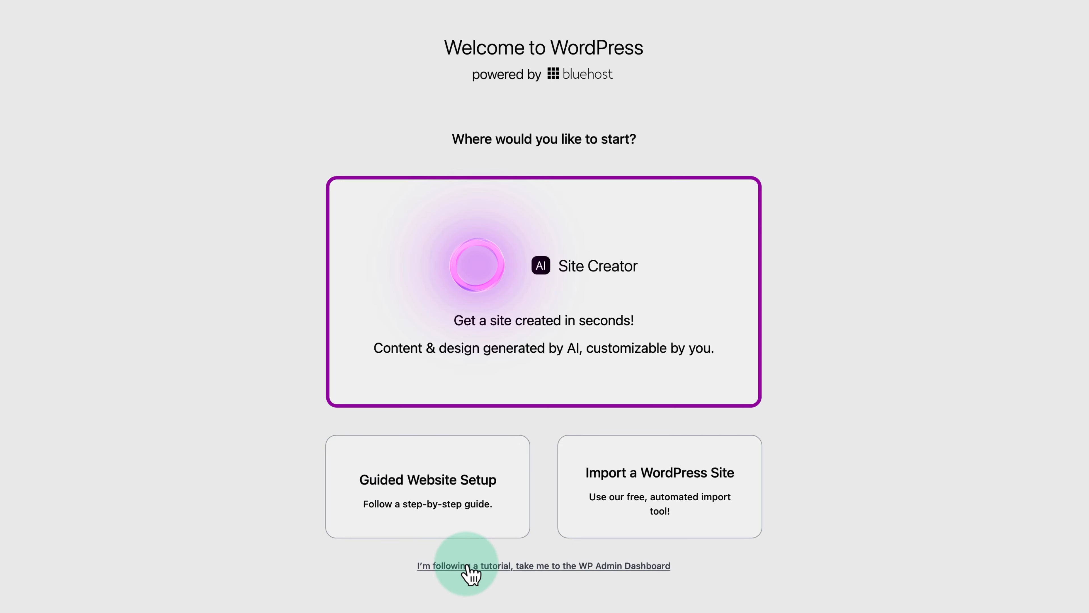
{"action": "left_click", "coordinate": [487, 566]}
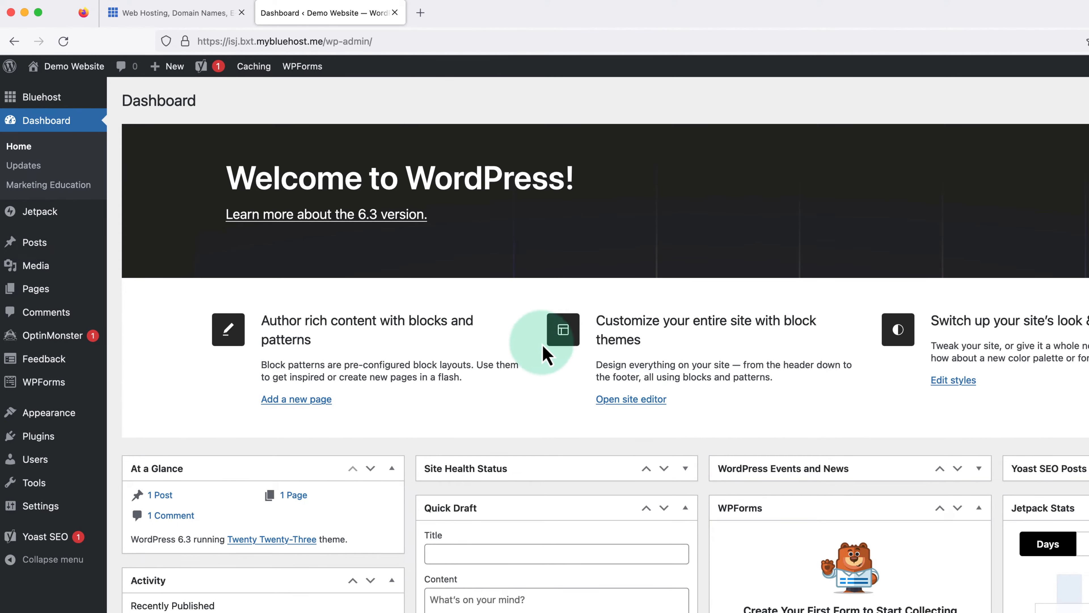
Step: Examine the public site's home page, Hello world! post and Sample Page, and return to the admin dashboard
{"action": "left_click", "coordinate": [88, 67]}
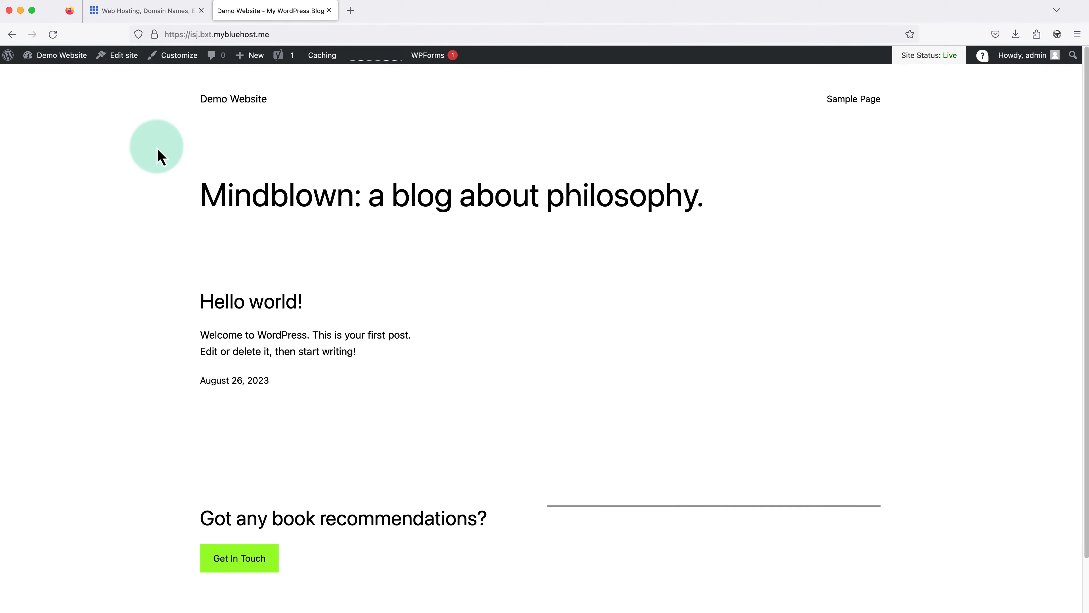
{"action": "scroll", "coordinate": [158, 155], "scroll_direction": "down", "scroll_amount": 3}
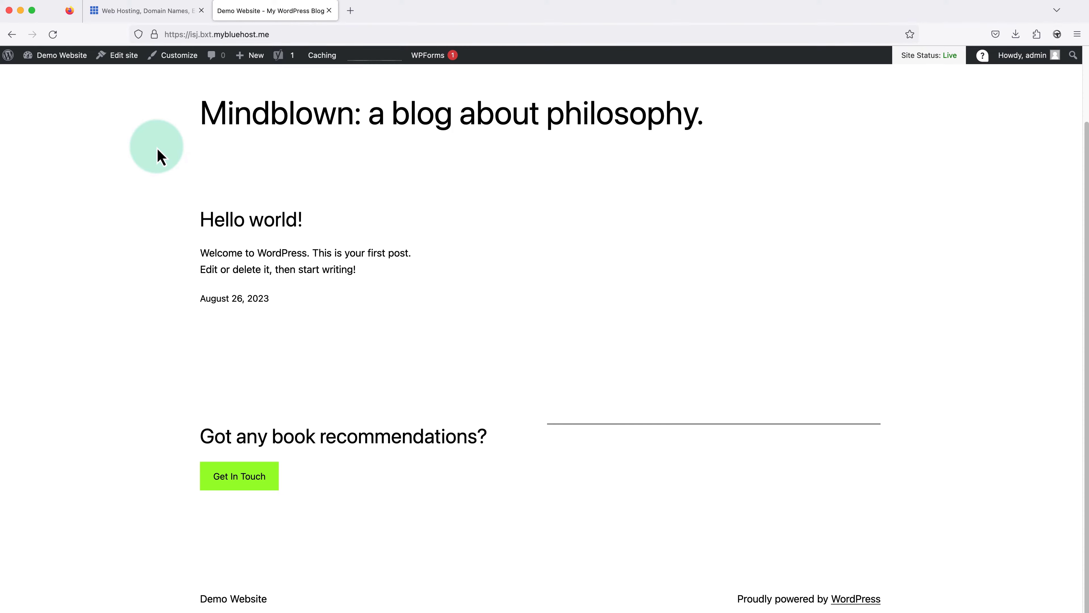
{"action": "scroll", "coordinate": [158, 155], "scroll_direction": "up", "scroll_amount": 3}
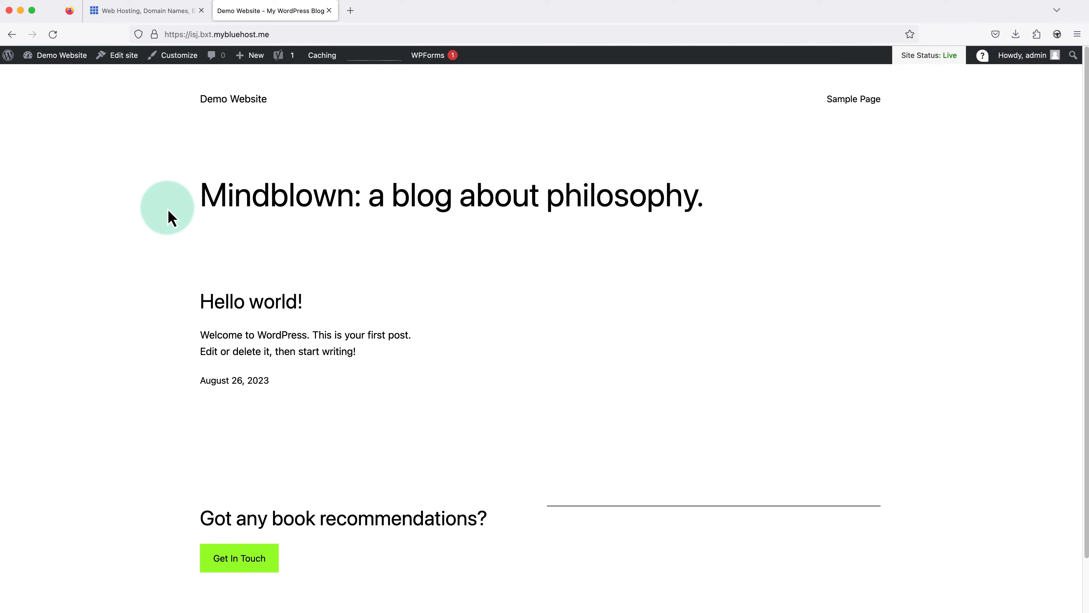
{"action": "left_click", "coordinate": [248, 315]}
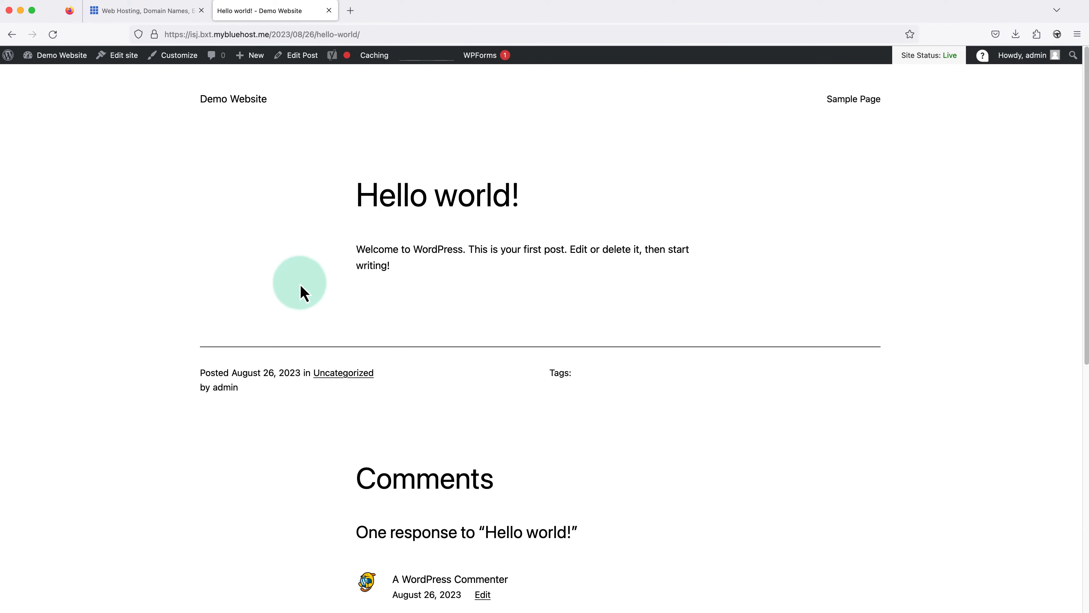
{"action": "left_click", "coordinate": [853, 103]}
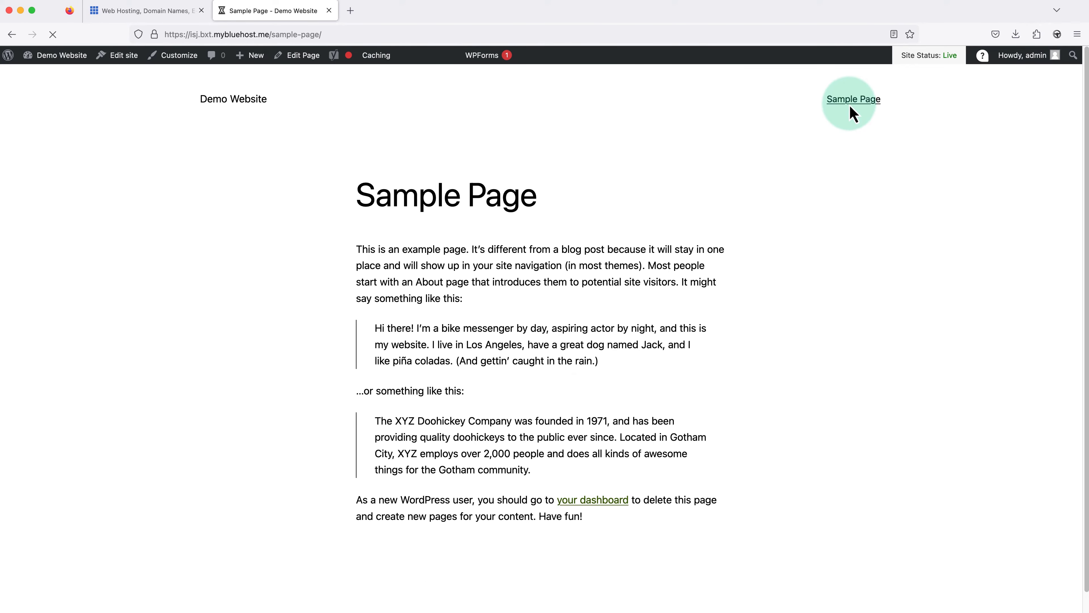
{"action": "scroll", "coordinate": [840, 155], "scroll_direction": "down", "scroll_amount": 2}
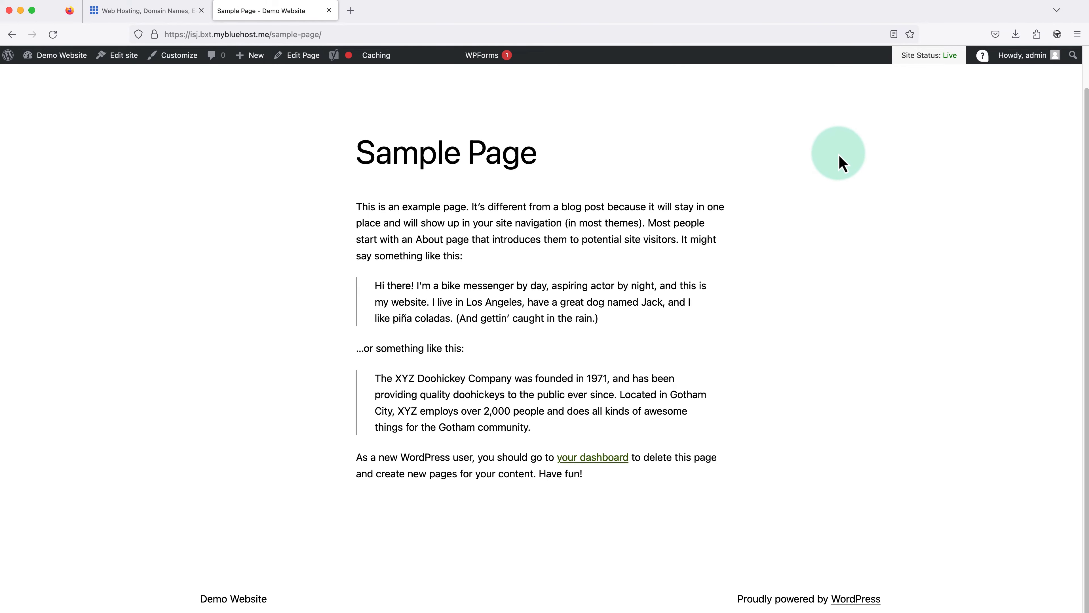
{"action": "scroll", "coordinate": [839, 163], "scroll_direction": "up", "scroll_amount": 2}
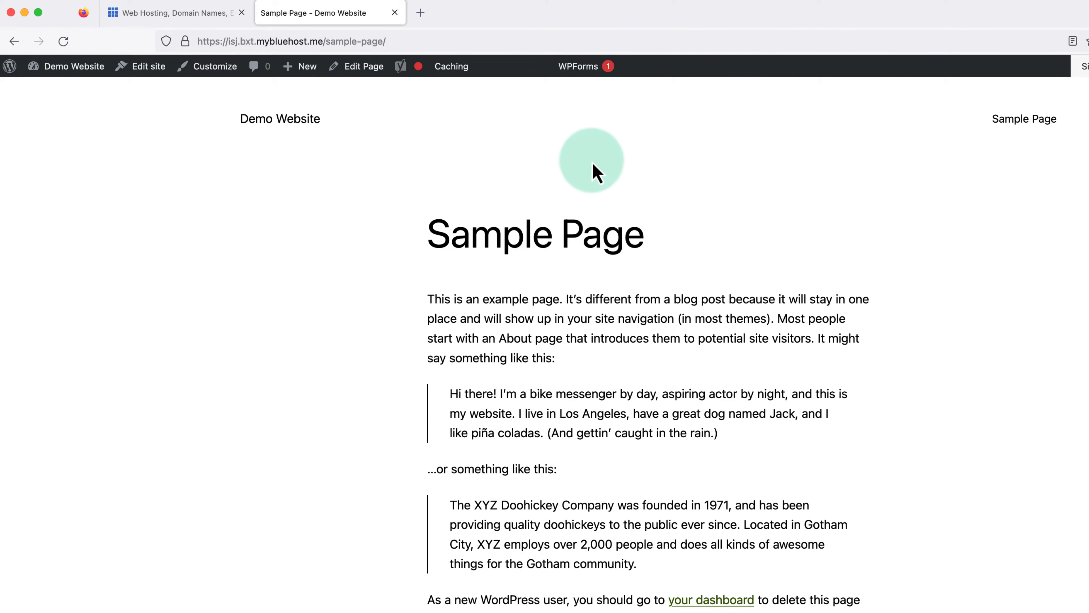
{"action": "left_click", "coordinate": [86, 72]}
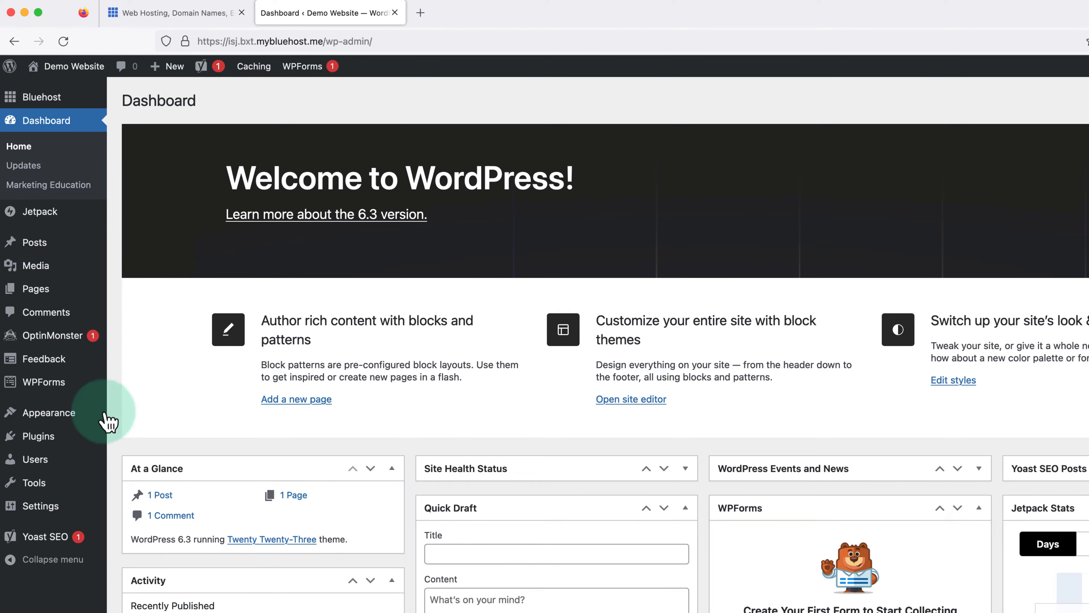
Step: Deactivate all installed plugins of the WordPress site with one bulk action
{"action": "left_click", "coordinate": [46, 437]}
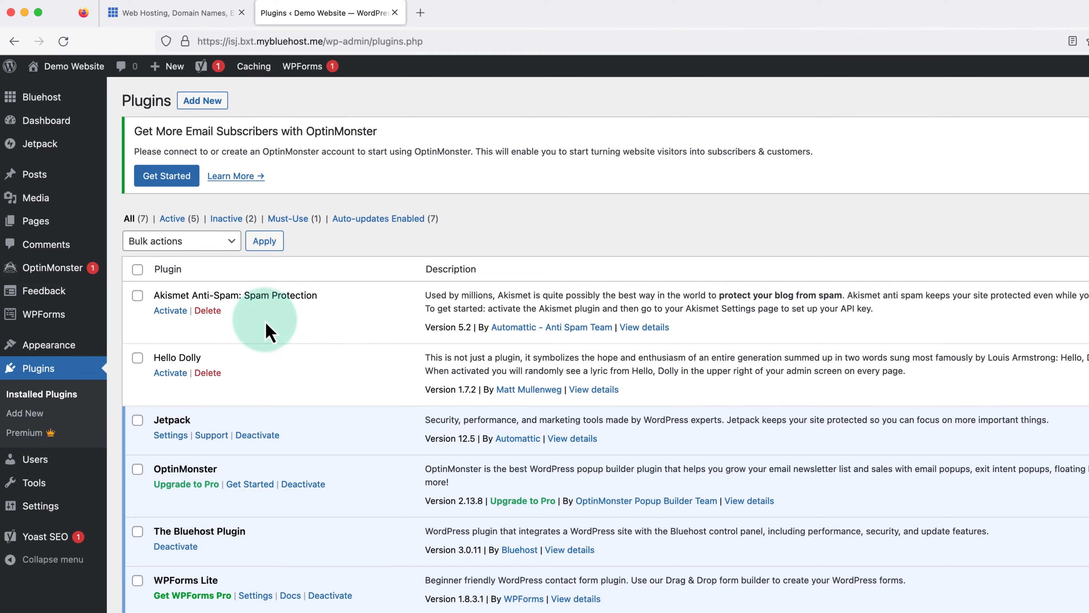
{"action": "left_click", "coordinate": [137, 270]}
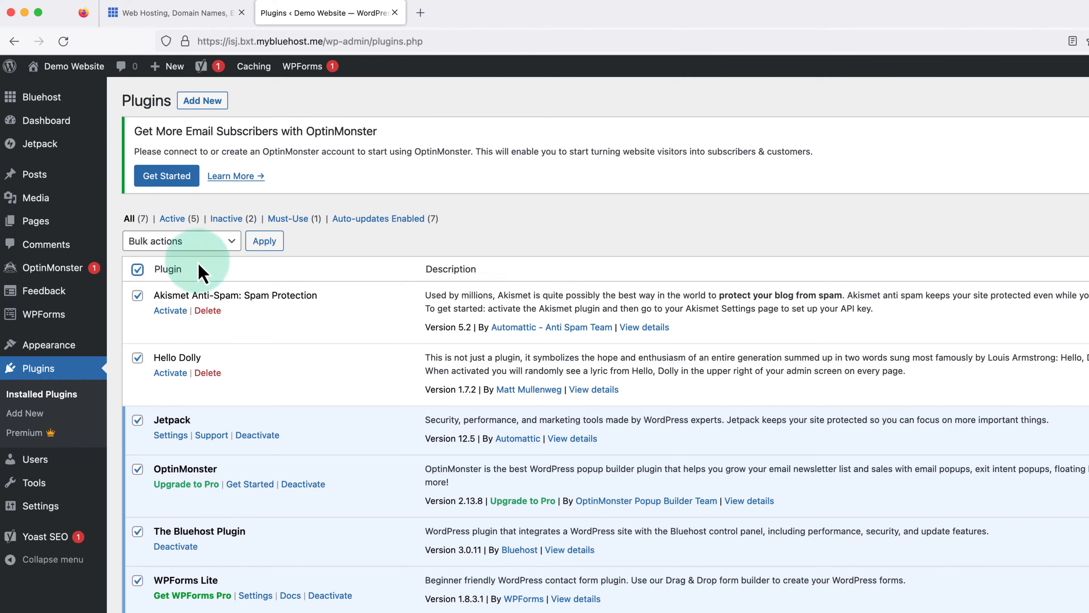
{"action": "left_click", "coordinate": [232, 243]}
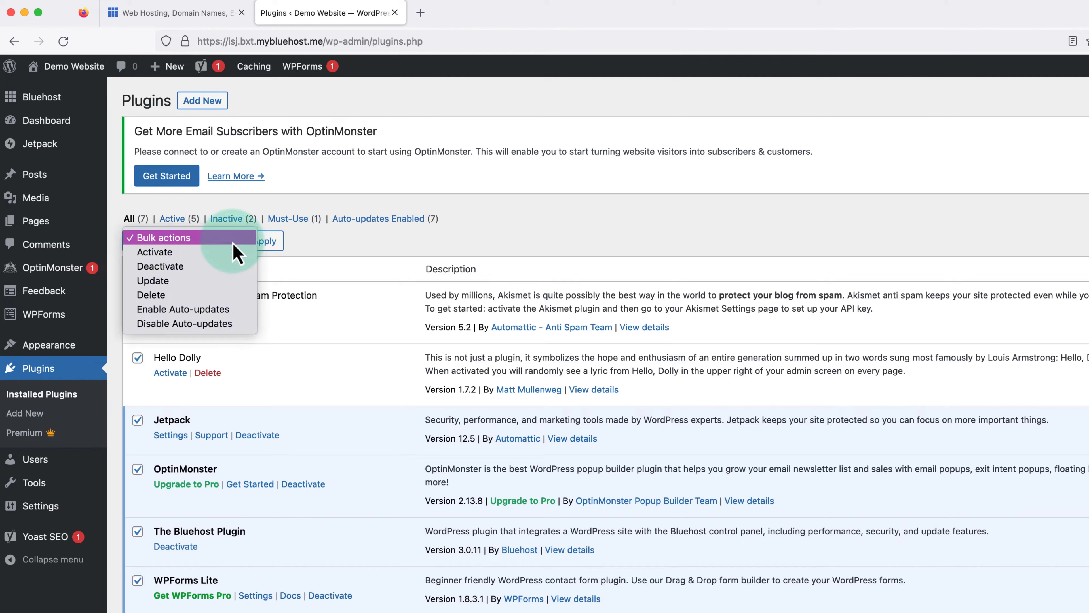
{"action": "left_click", "coordinate": [234, 267]}
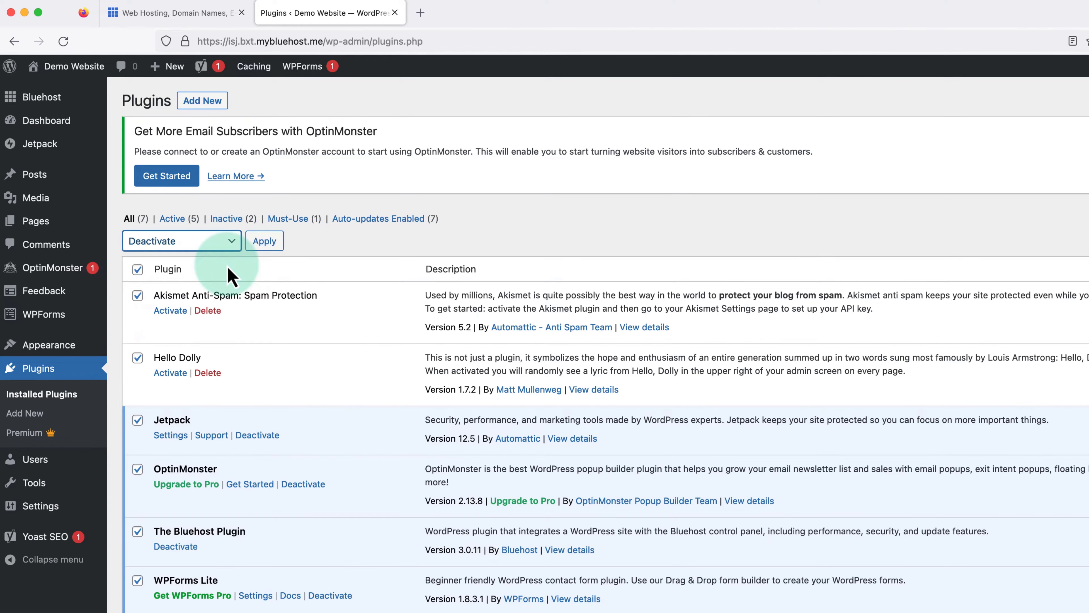
{"action": "left_click", "coordinate": [264, 240]}
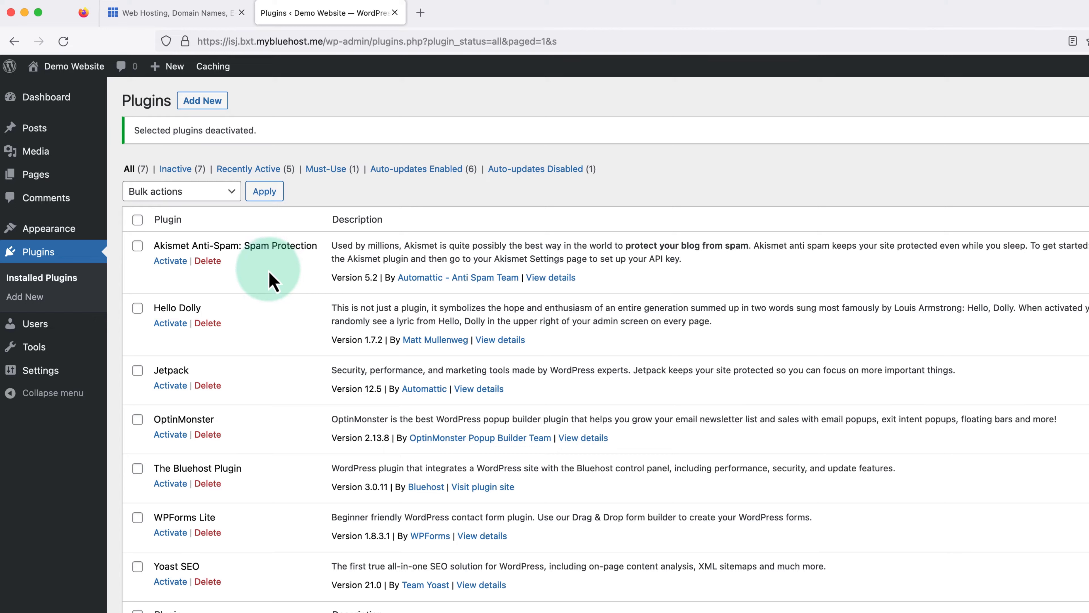
Step: Delete all the deactivated plugins and their data with one bulk action
{"action": "left_click", "coordinate": [138, 221]}
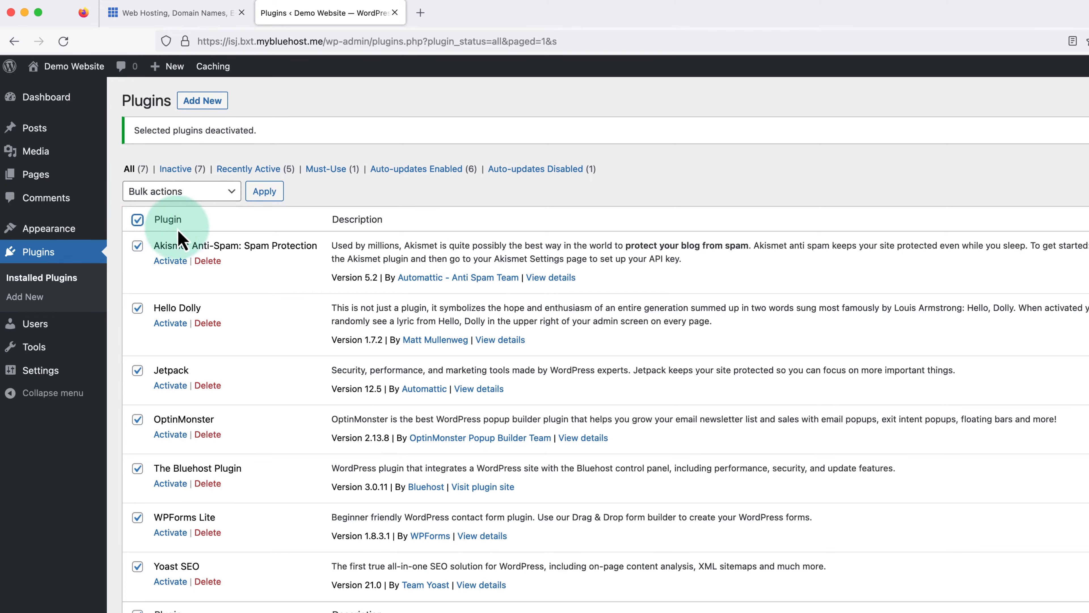
{"action": "left_click", "coordinate": [234, 191]}
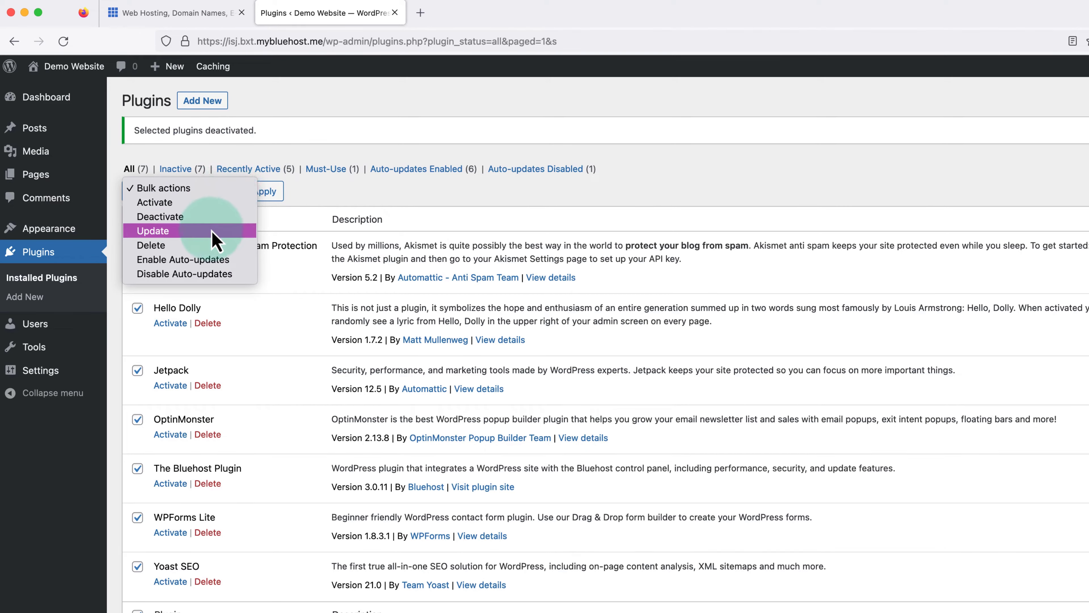
{"action": "left_click", "coordinate": [209, 246]}
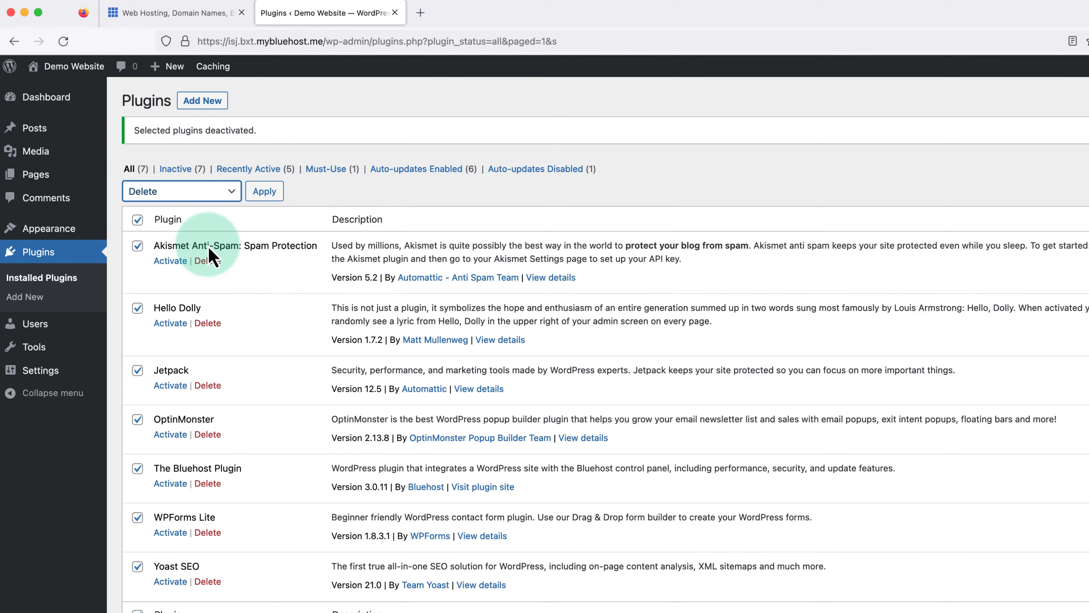
{"action": "left_click", "coordinate": [260, 194]}
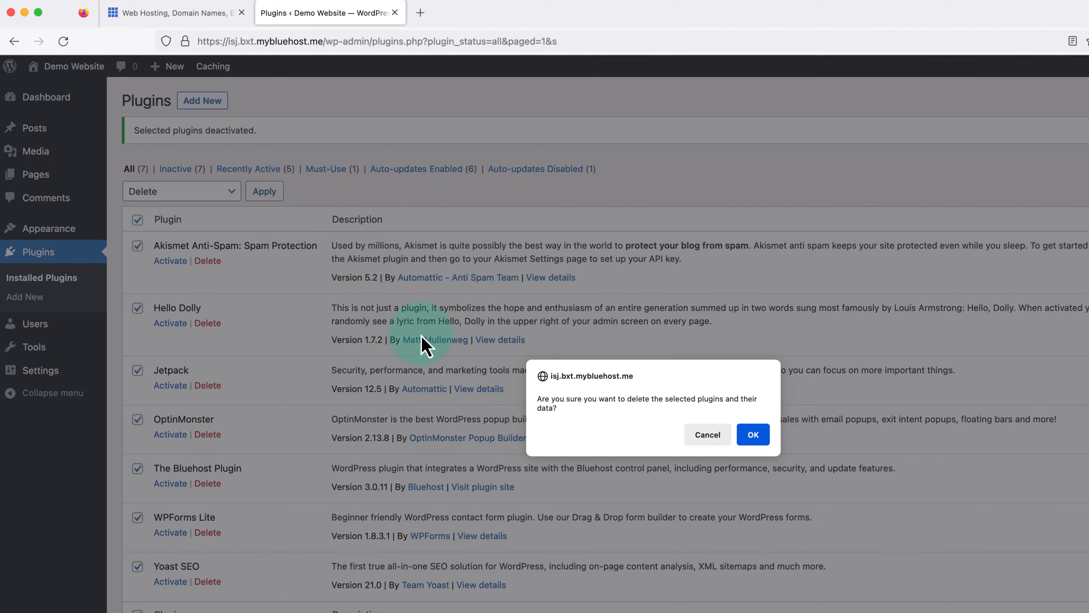
{"action": "left_click", "coordinate": [753, 437]}
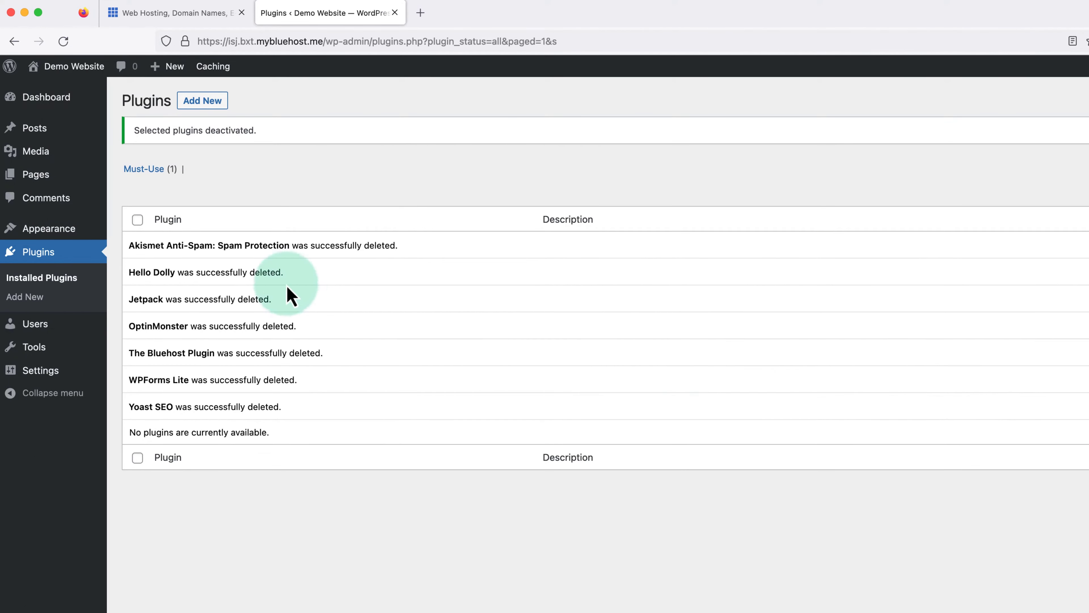
Step: Open the catalogue of popular WordPress themes for adding a new theme to the site
{"action": "mouse_move", "coordinate": [63, 231]}
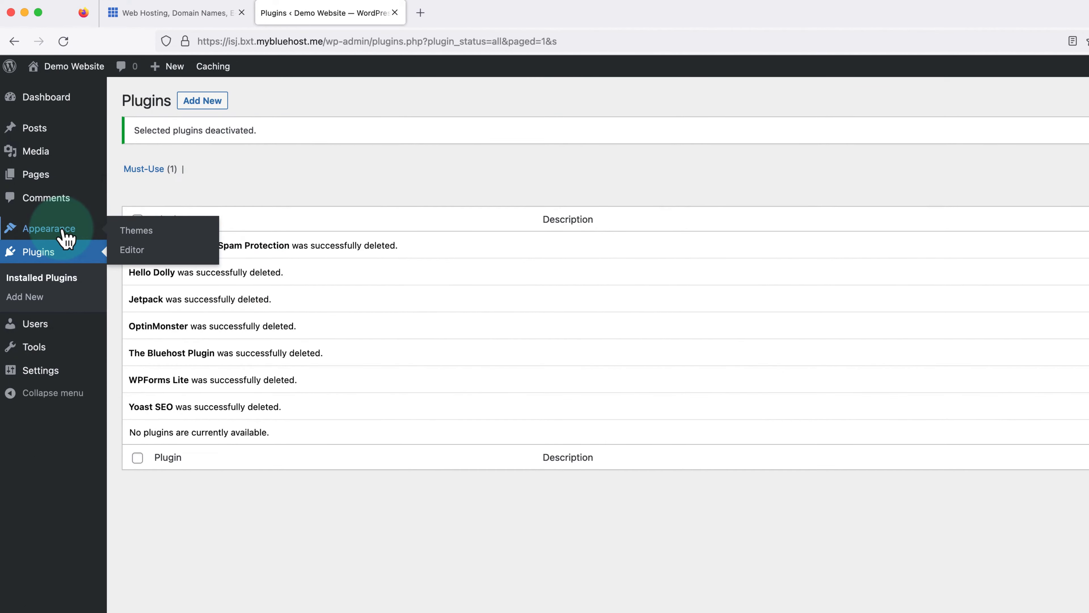
{"action": "left_click", "coordinate": [145, 234]}
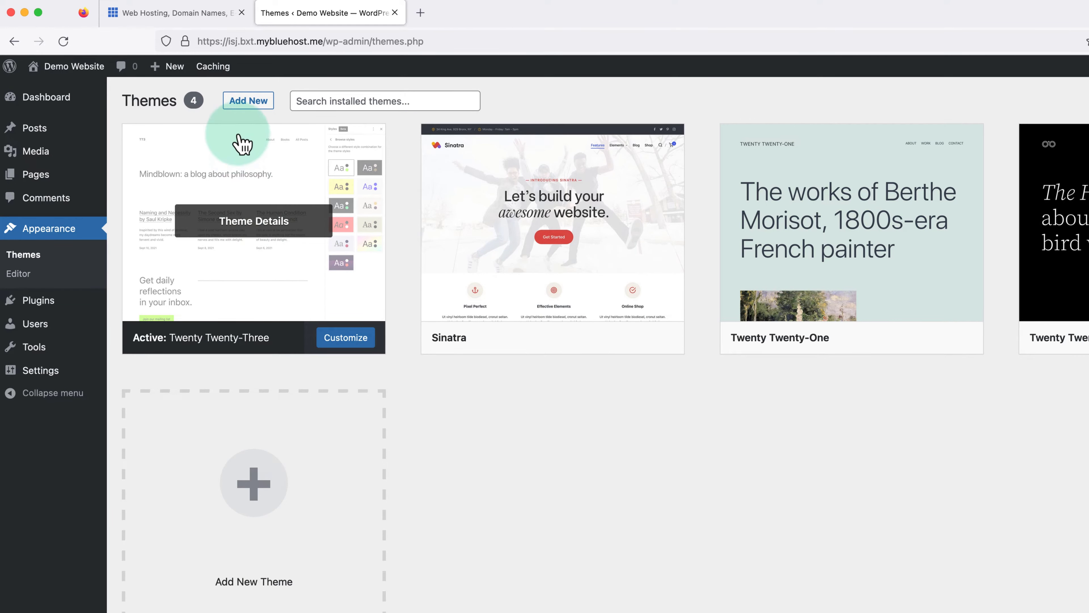
{"action": "left_click", "coordinate": [242, 108]}
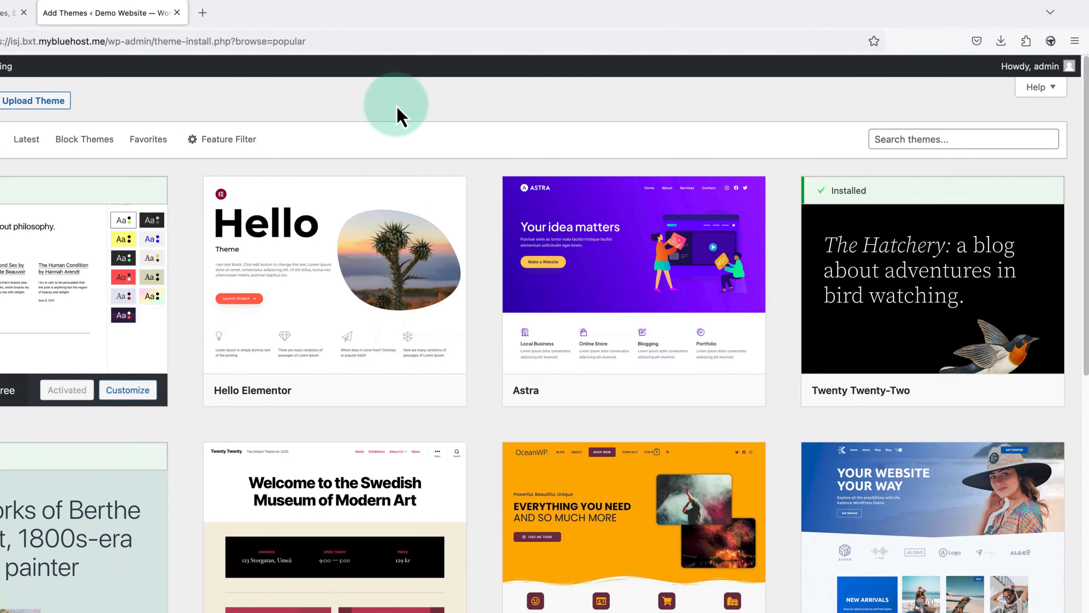
Step: Search the theme catalogue for generatepress, then install and activate the GeneratePress theme
{"action": "left_click", "coordinate": [919, 137]}
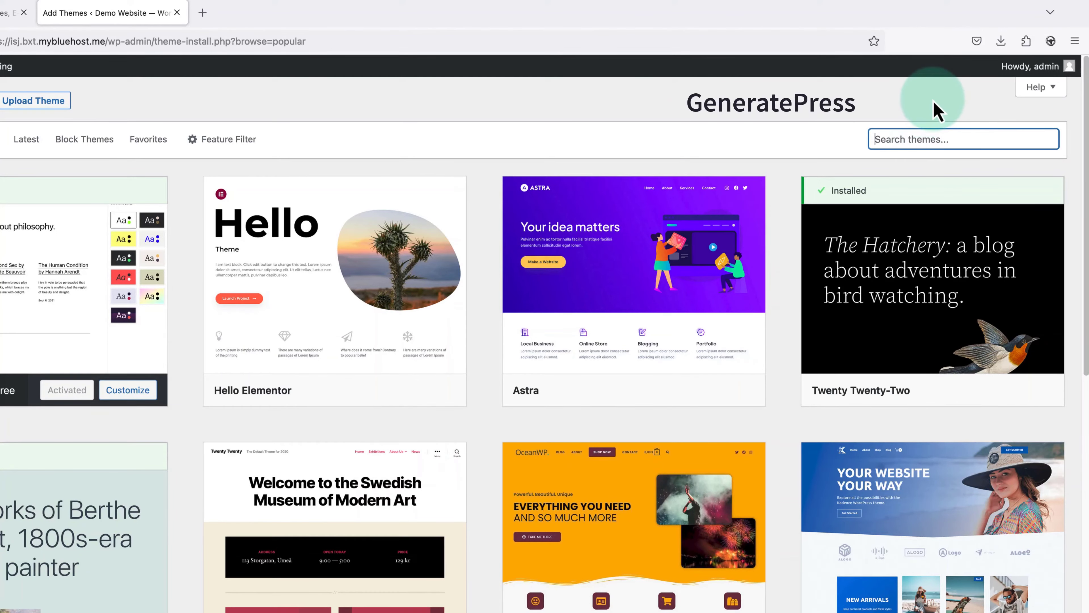
{"action": "type", "text": "generatepress"}
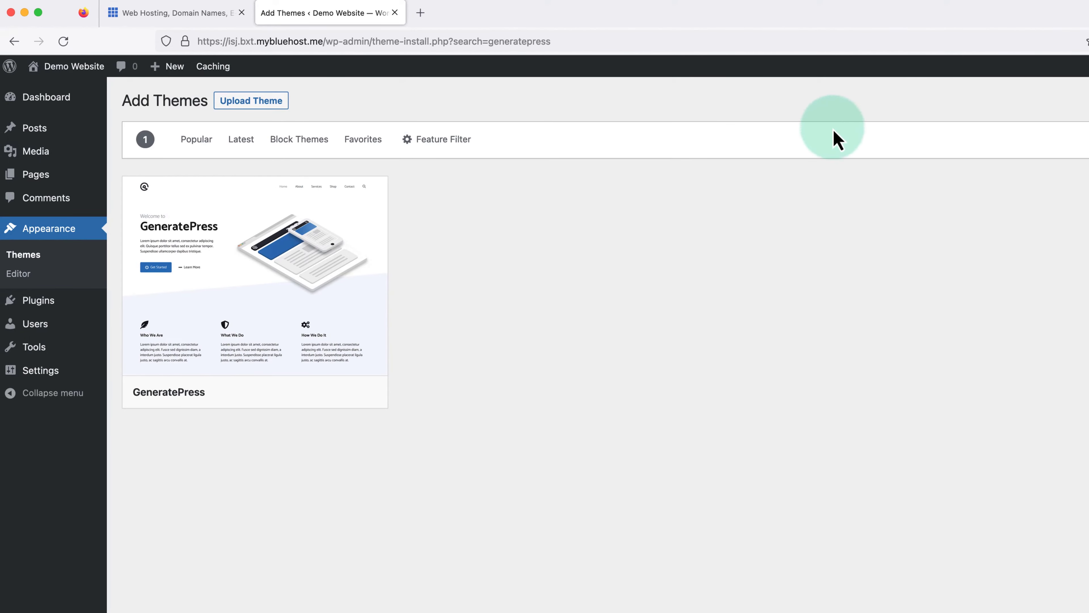
{"action": "mouse_move", "coordinate": [341, 258]}
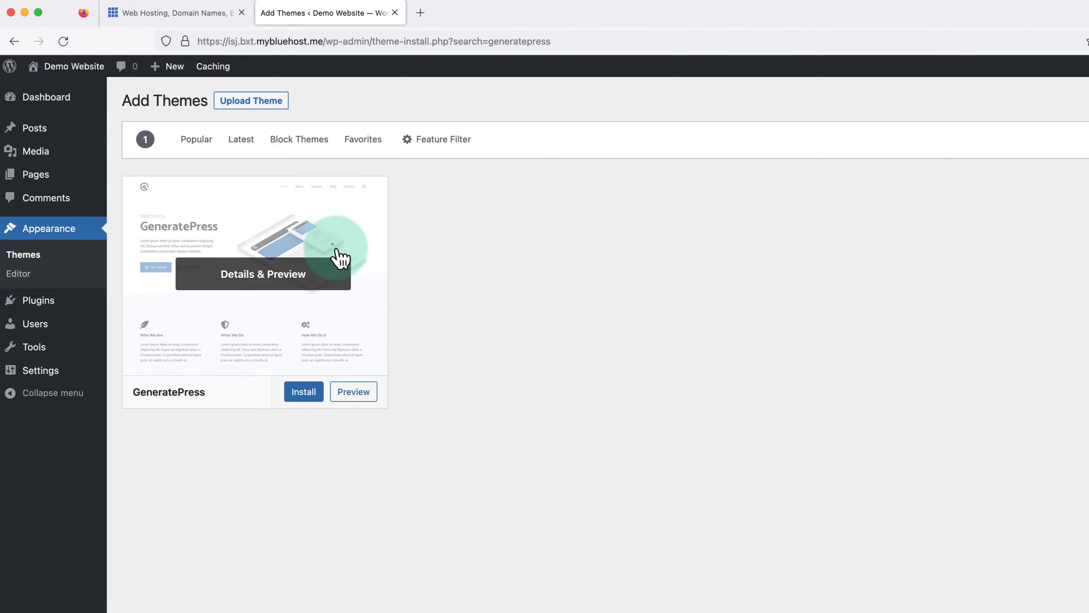
{"action": "left_click", "coordinate": [311, 392]}
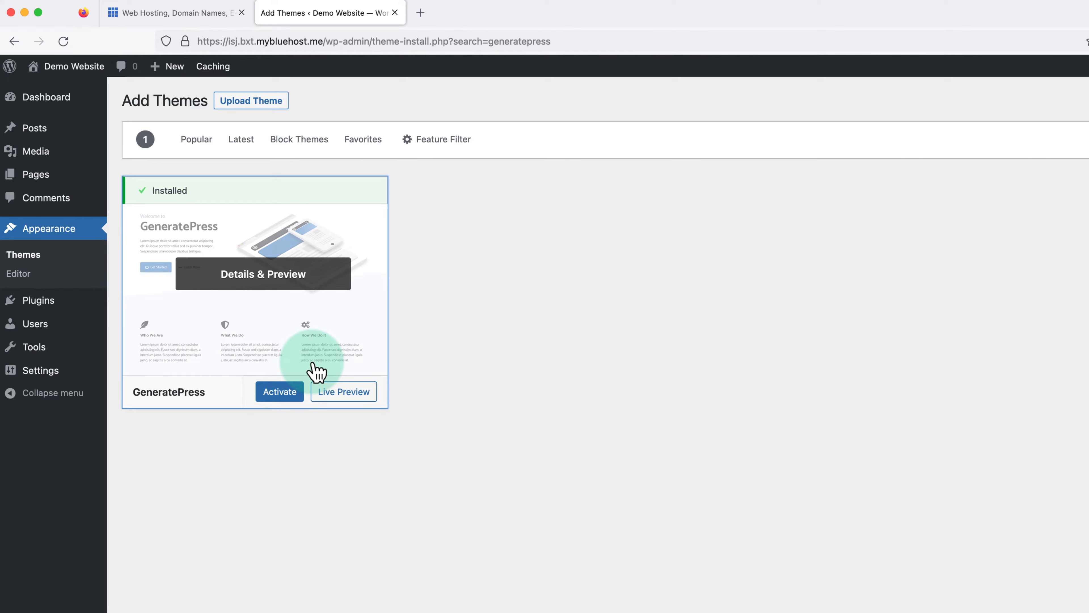
{"action": "left_click", "coordinate": [289, 392]}
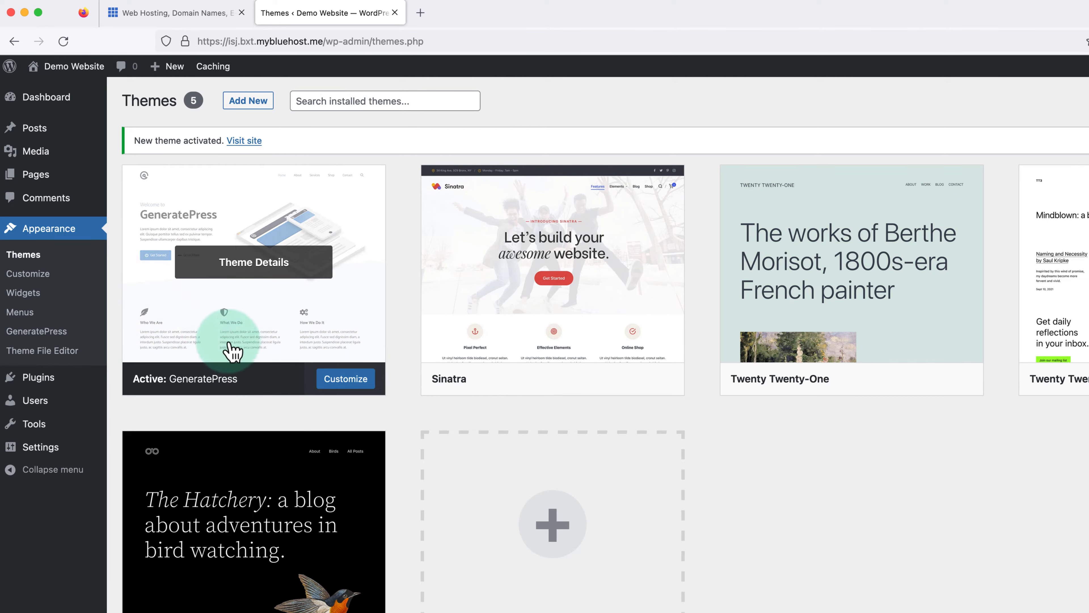
Step: Examine the public site's home page, Hello world! post and Sample Page in the GeneratePress theme, and return to the home page
{"action": "left_click", "coordinate": [84, 71]}
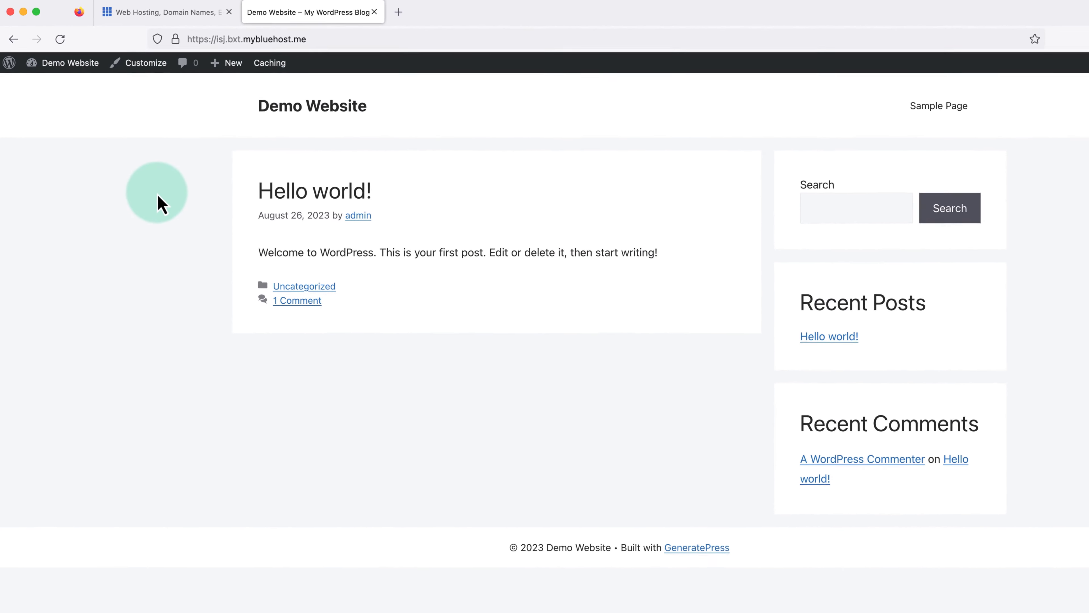
{"action": "left_click", "coordinate": [267, 193]}
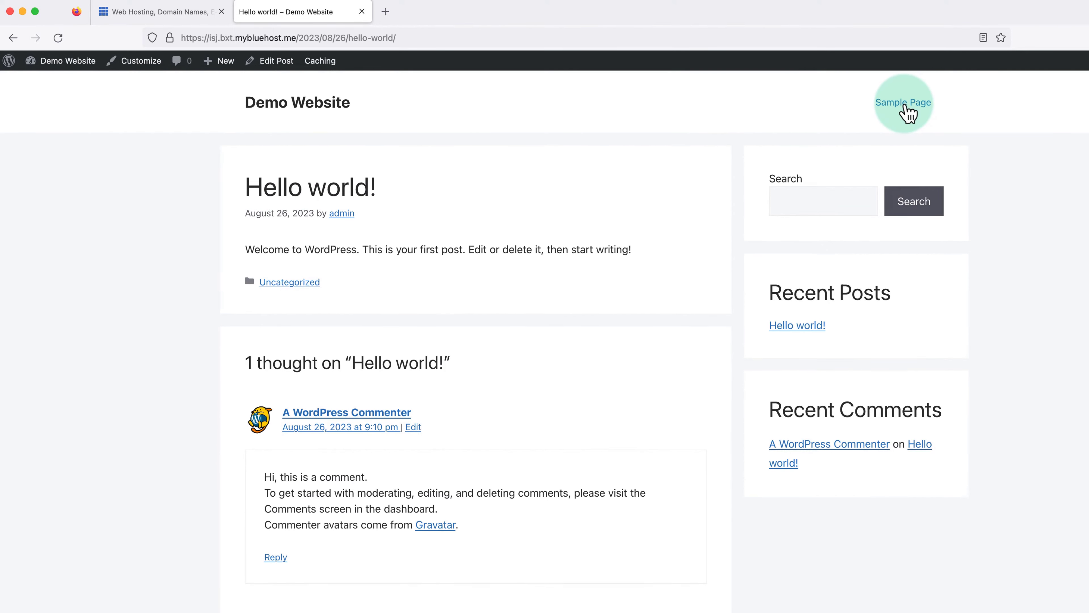
{"action": "left_click", "coordinate": [904, 103]}
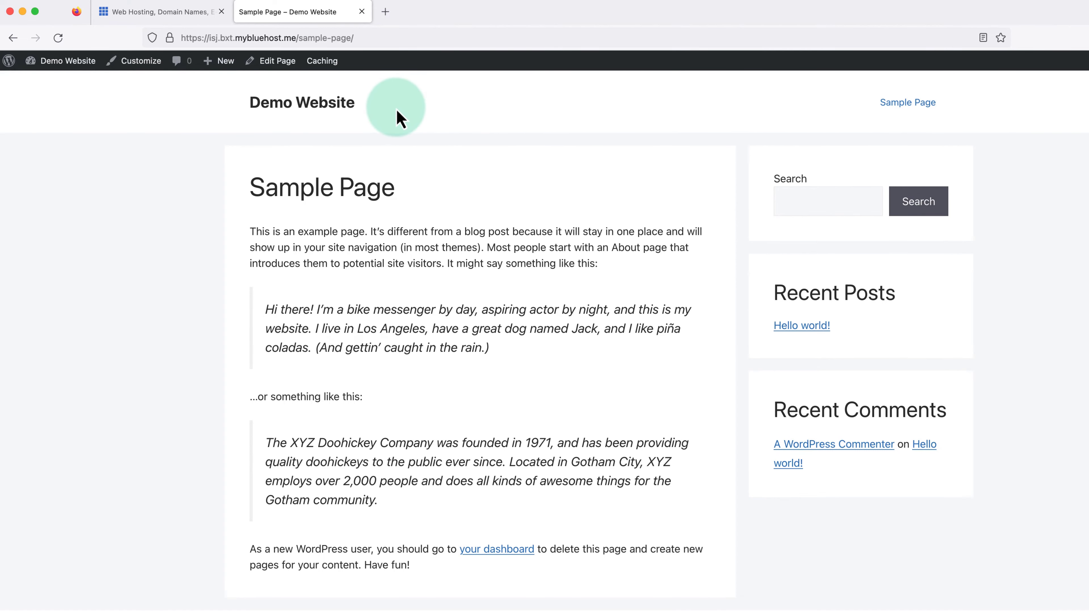
{"action": "left_click", "coordinate": [312, 112]}
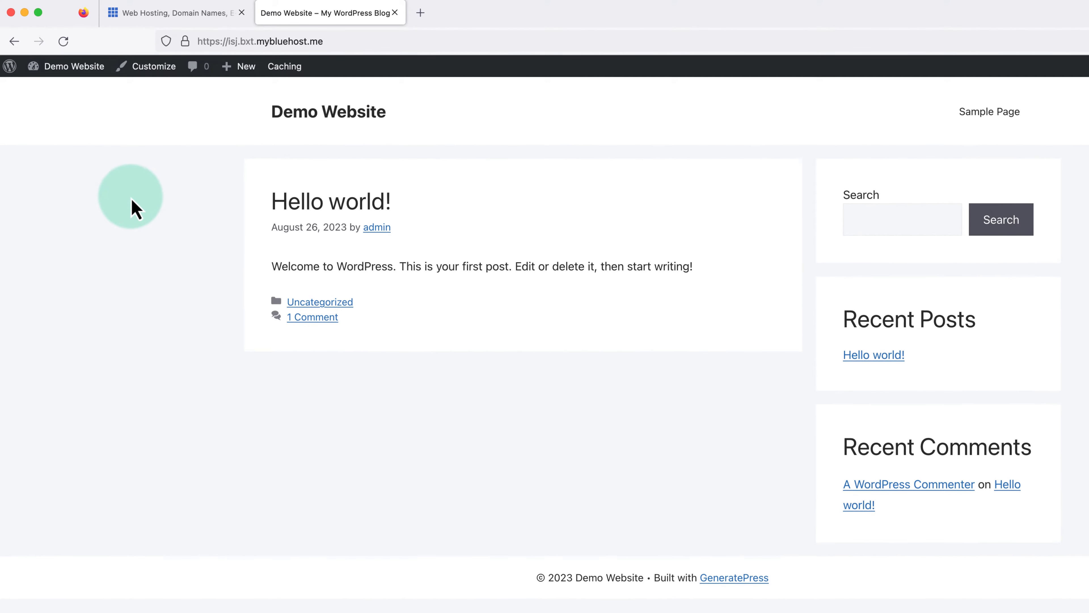
Step: Open the Site Identity settings in the theme customizer and set the site title to the owner's first name in possessive form plus "Website"
{"action": "left_click", "coordinate": [165, 75]}
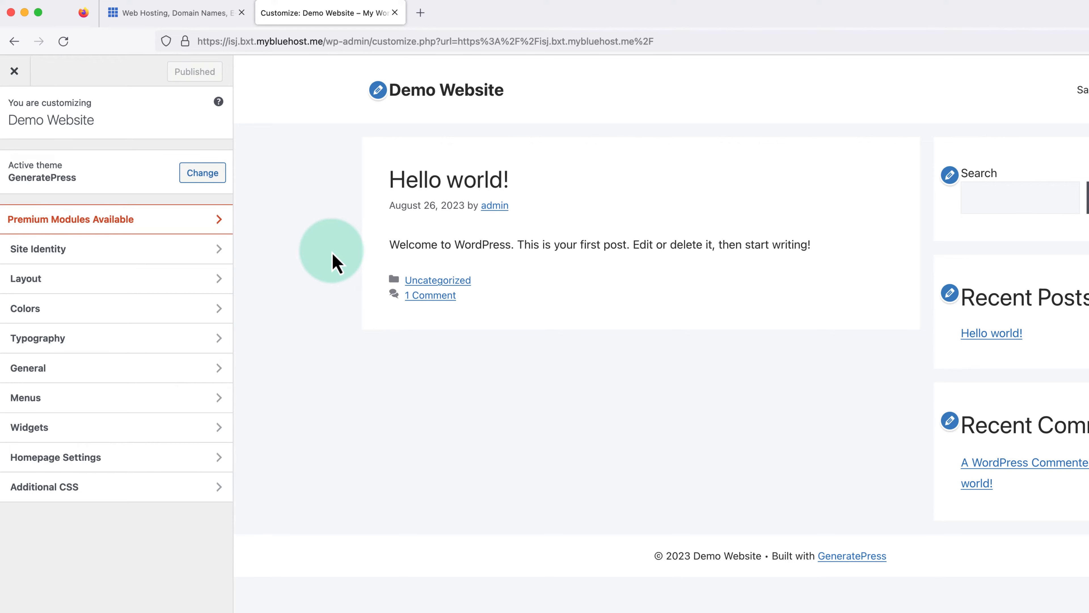
{"action": "left_click", "coordinate": [84, 261]}
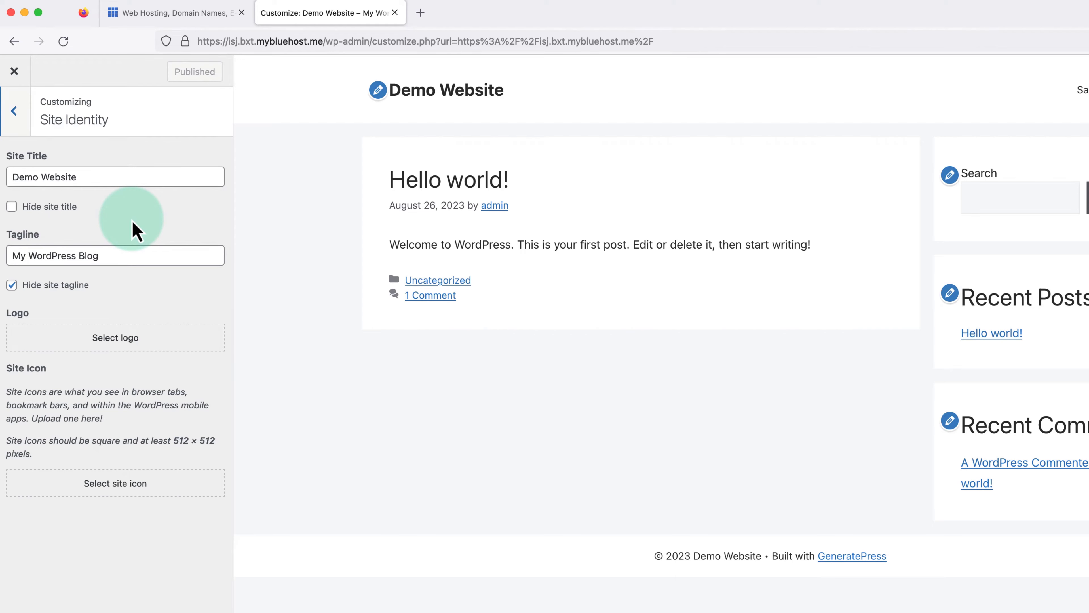
{"action": "left_click_drag", "start_coordinate": [117, 177], "coordinate": [6, 176]}
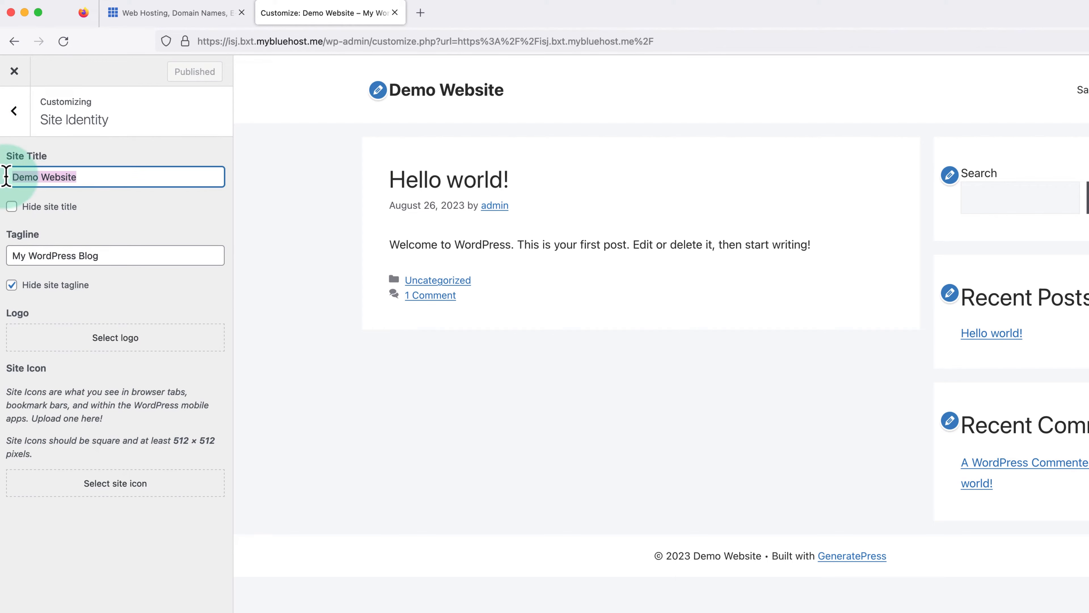
{"action": "type", "text": "Ma"}
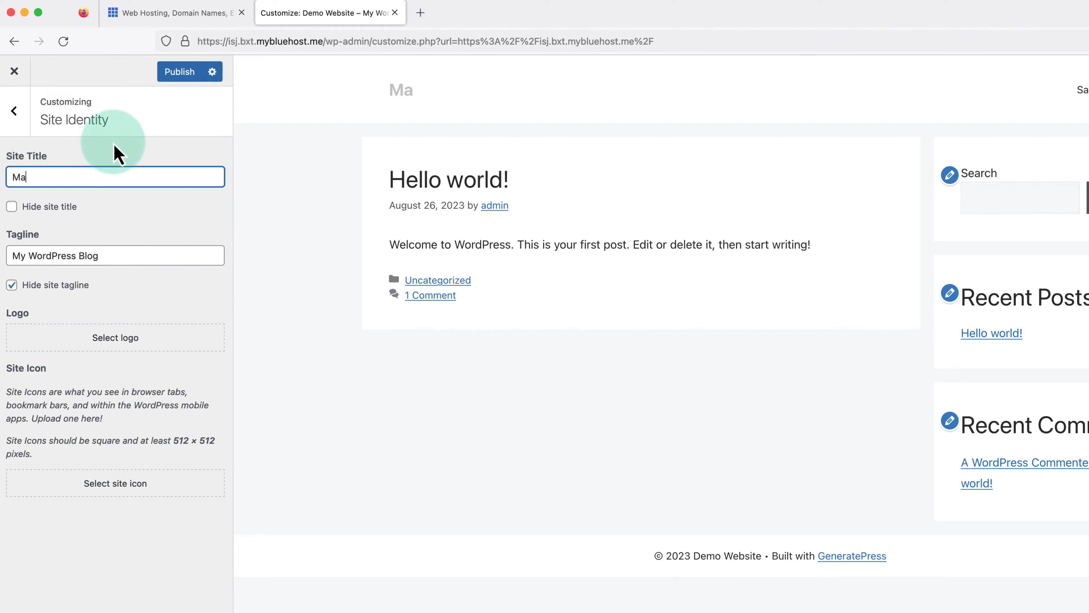
{"action": "type", "text": "rtie's Website"}
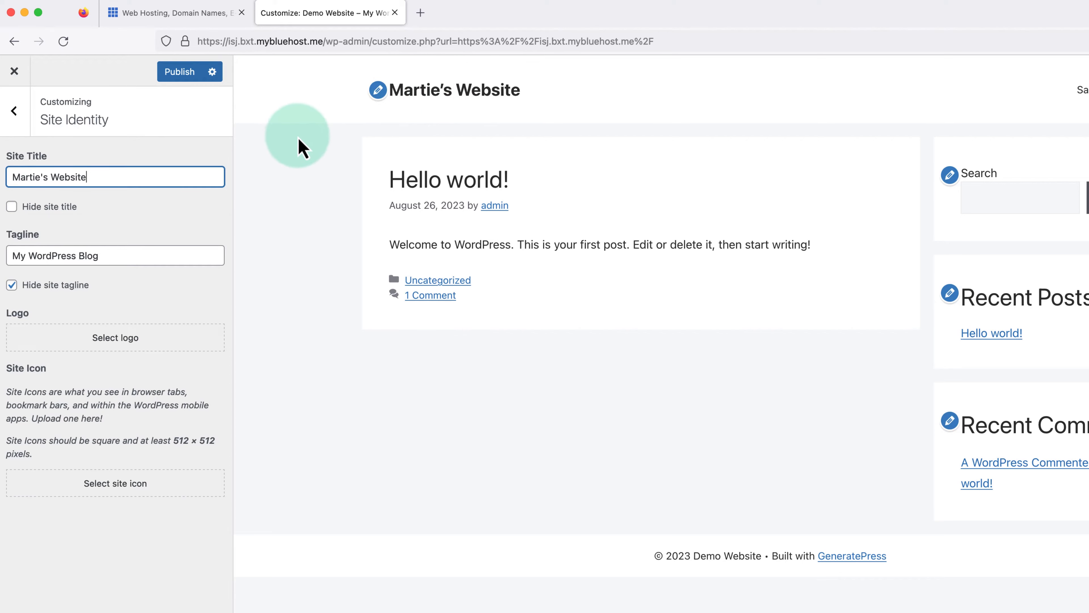
{"action": "left_click", "coordinate": [290, 159]}
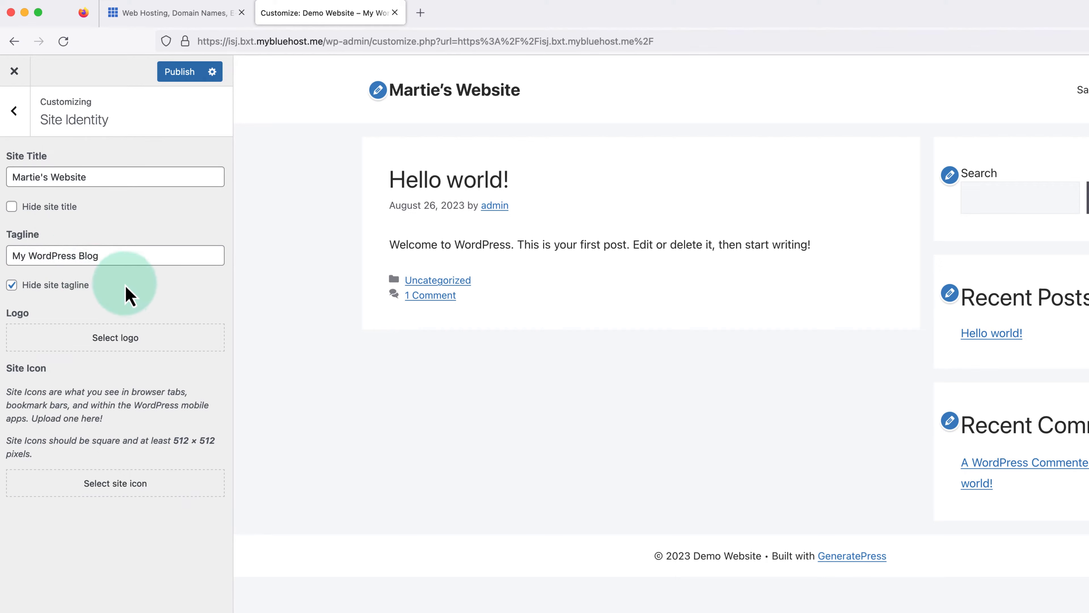
Step: Unhide the site tagline and set it to "This is a demo website."
{"action": "left_click", "coordinate": [11, 286]}
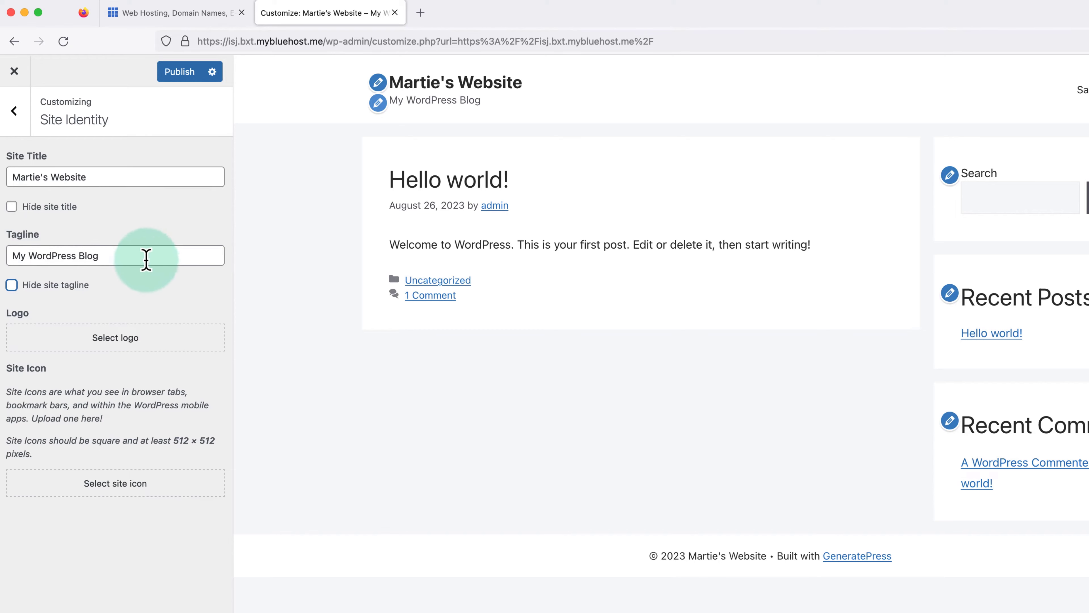
{"action": "left_click_drag", "start_coordinate": [122, 254], "coordinate": [10, 257]}
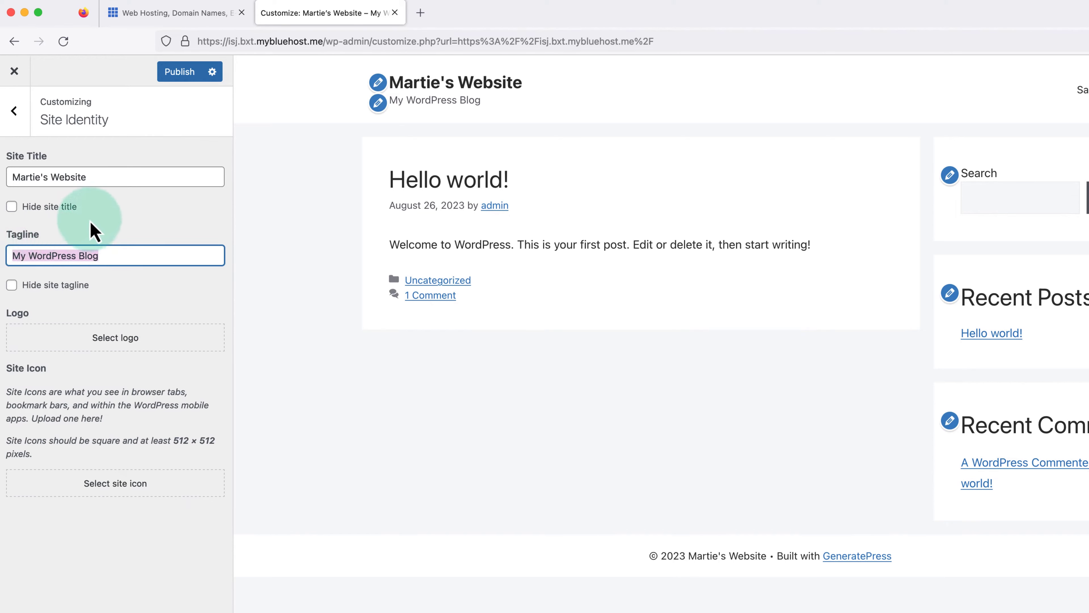
{"action": "type", "text": "This is a demo website."}
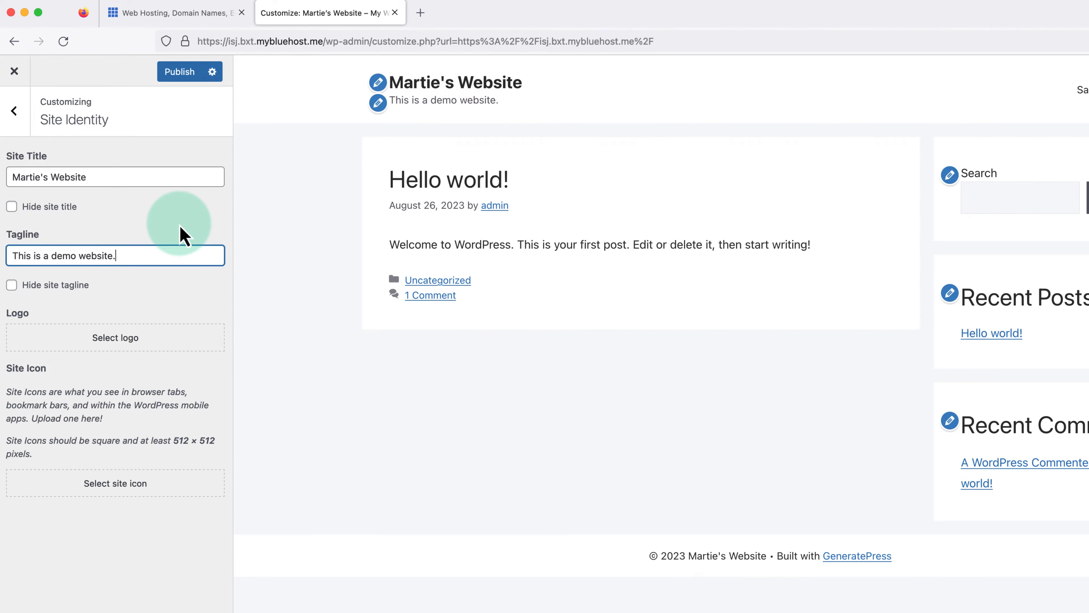
{"action": "left_click", "coordinate": [182, 234]}
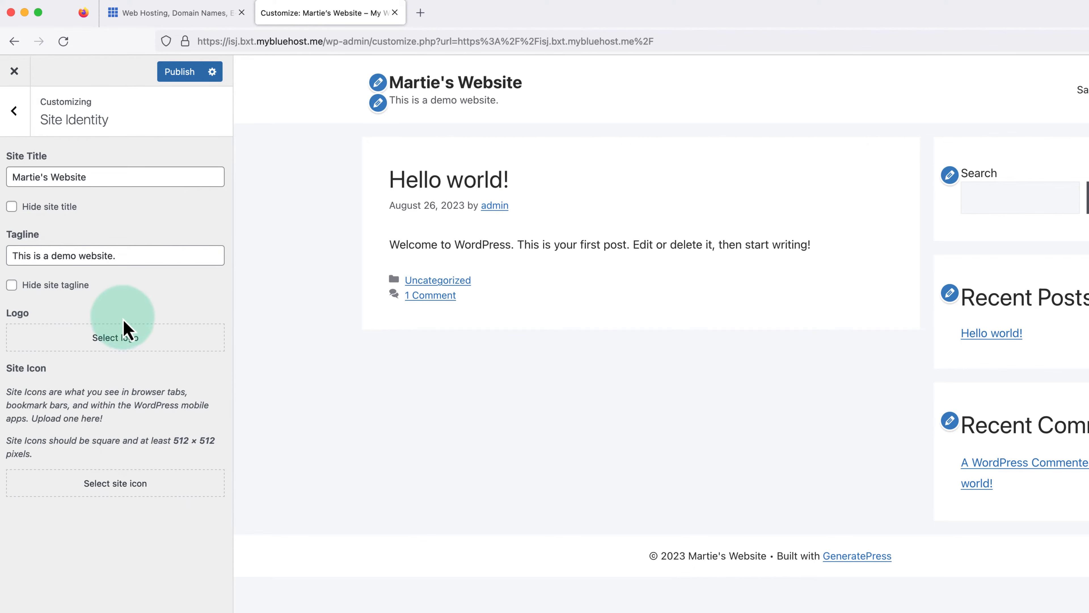
Step: Upload Demo Logo.png from the Demo Website folder and use it uncropped as the site logo
{"action": "left_click", "coordinate": [129, 346]}
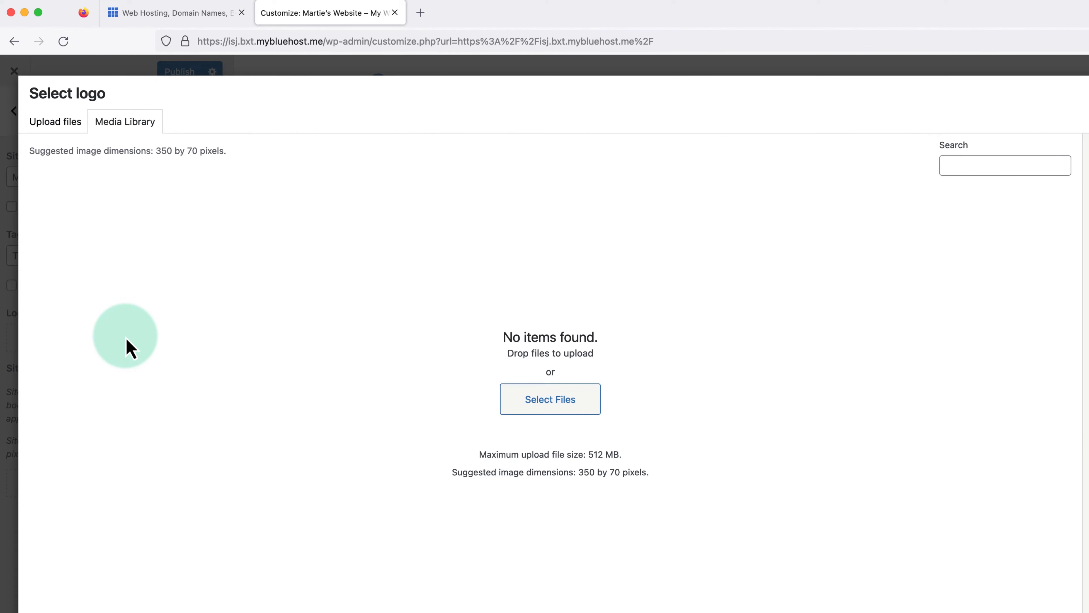
{"action": "left_click", "coordinate": [549, 408]}
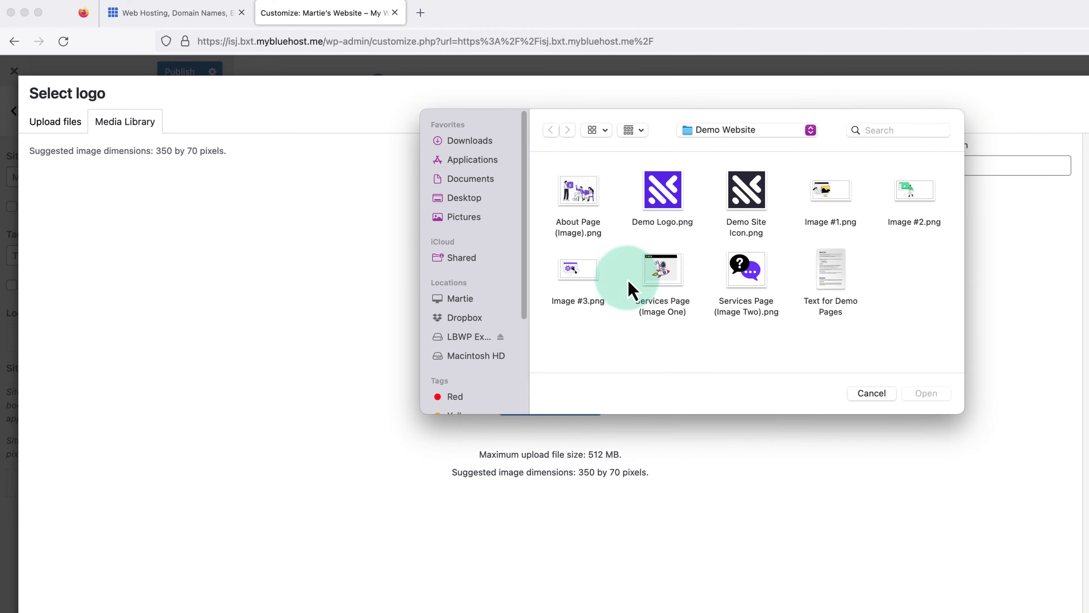
{"action": "left_click", "coordinate": [666, 206]}
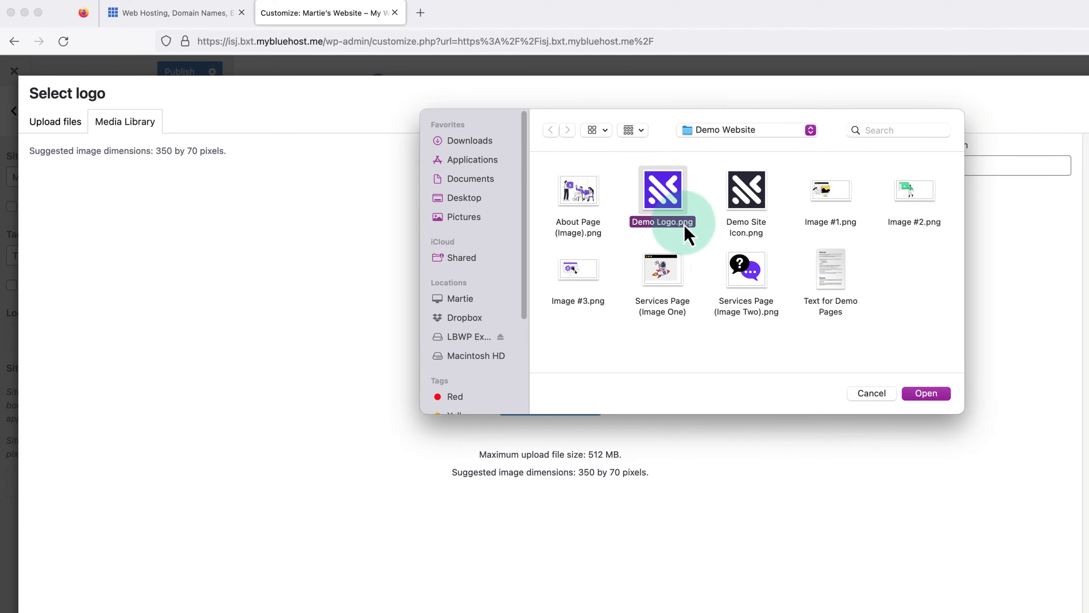
{"action": "left_click", "coordinate": [924, 395]}
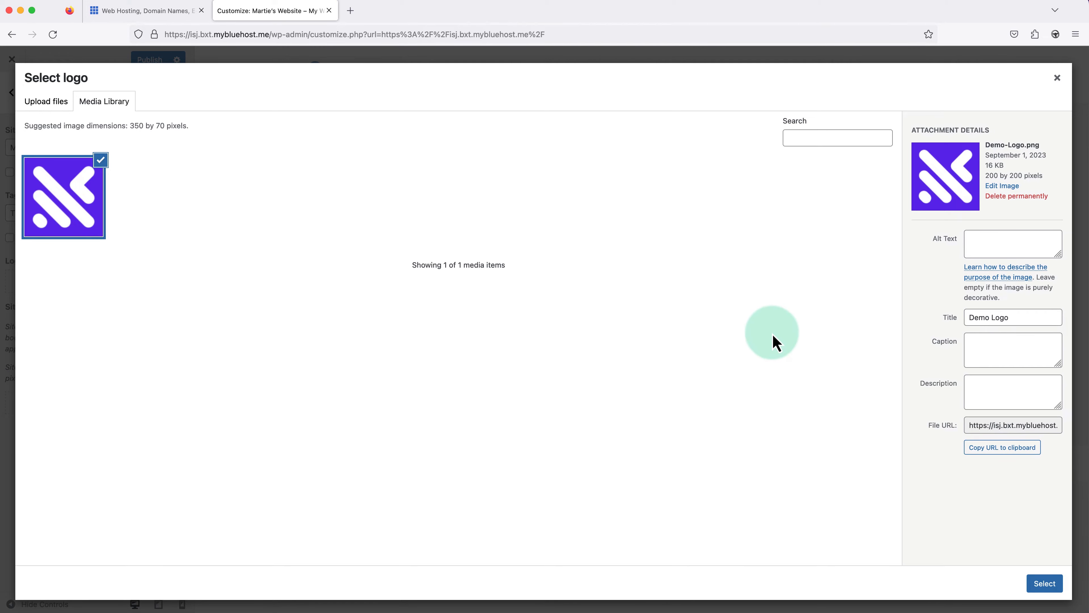
{"action": "left_click", "coordinate": [1046, 584]}
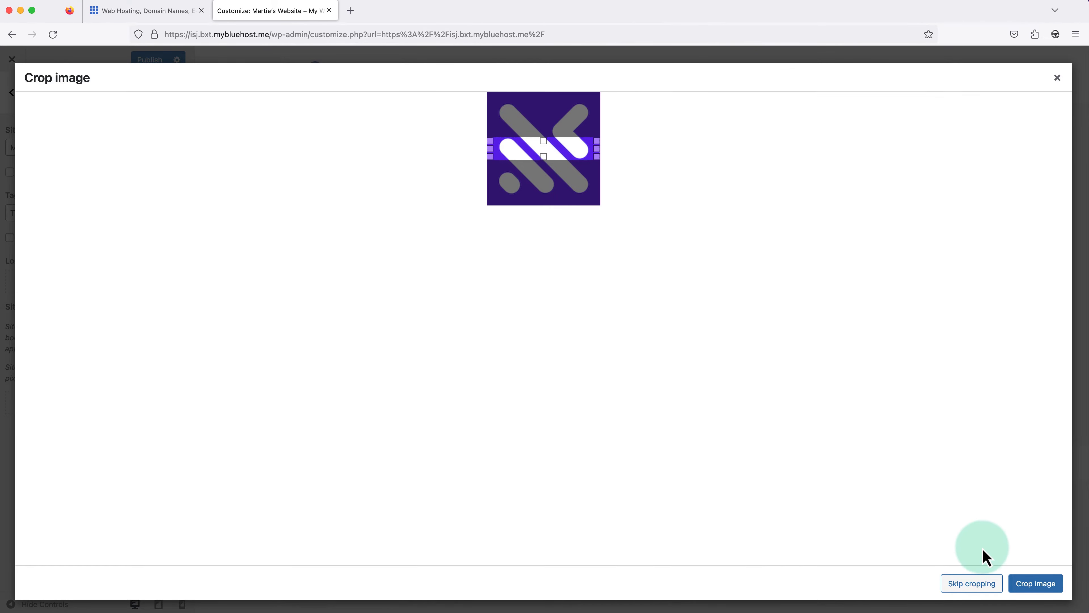
{"action": "left_click", "coordinate": [974, 584]}
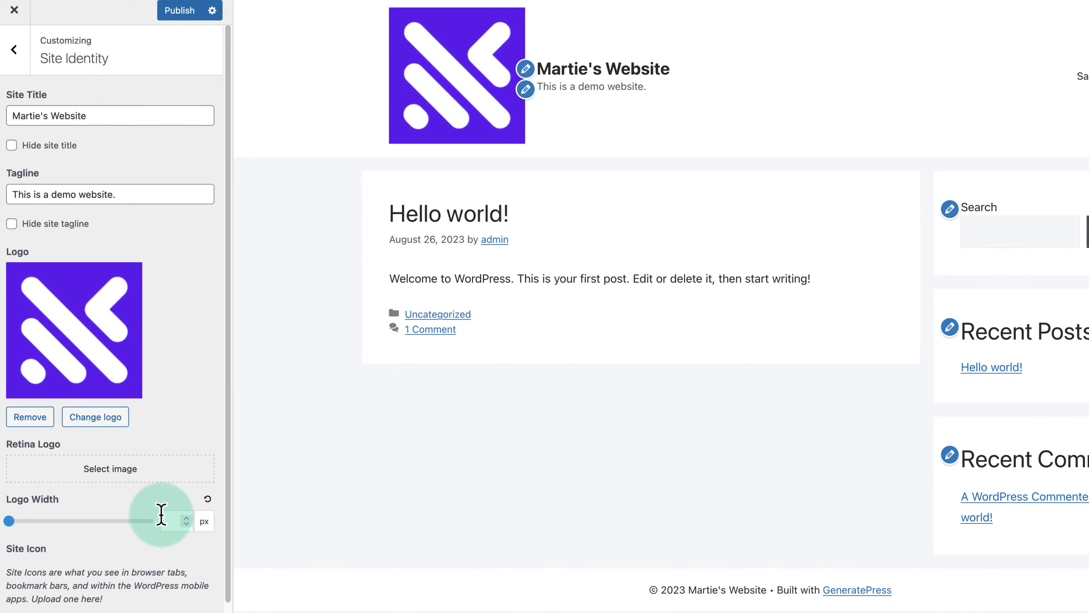
Step: Set the site logo's width to 60 px
{"action": "left_click", "coordinate": [168, 520]}
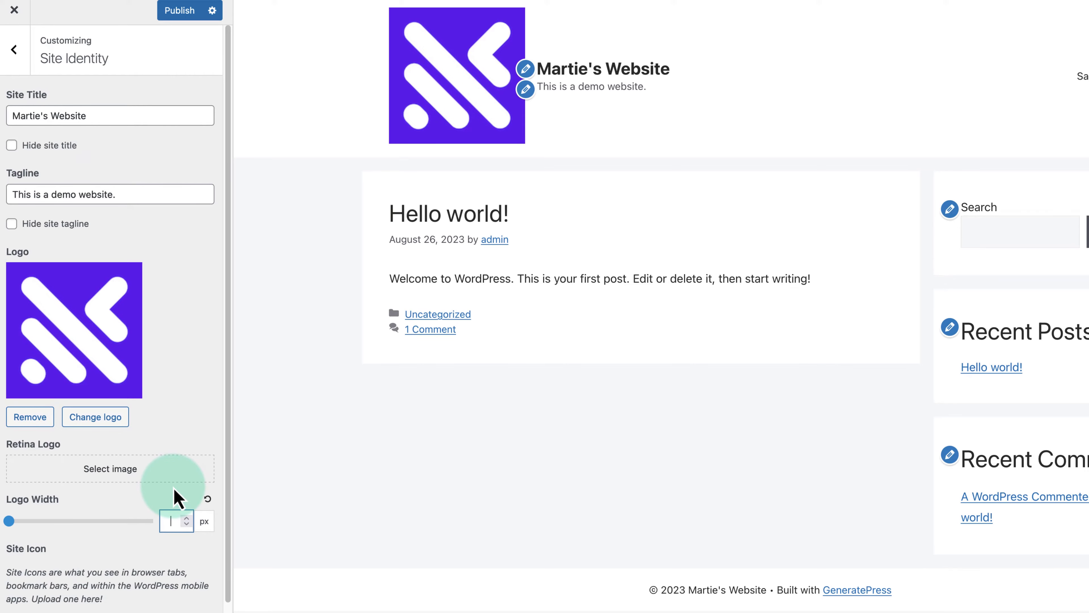
{"action": "type", "text": "60"}
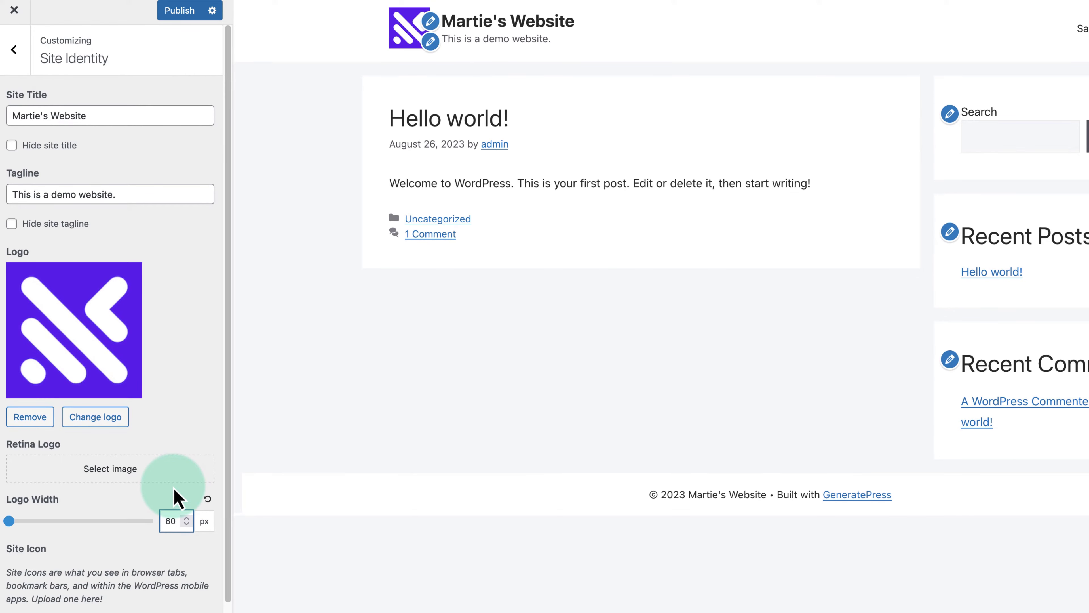
{"action": "left_click", "coordinate": [177, 498]}
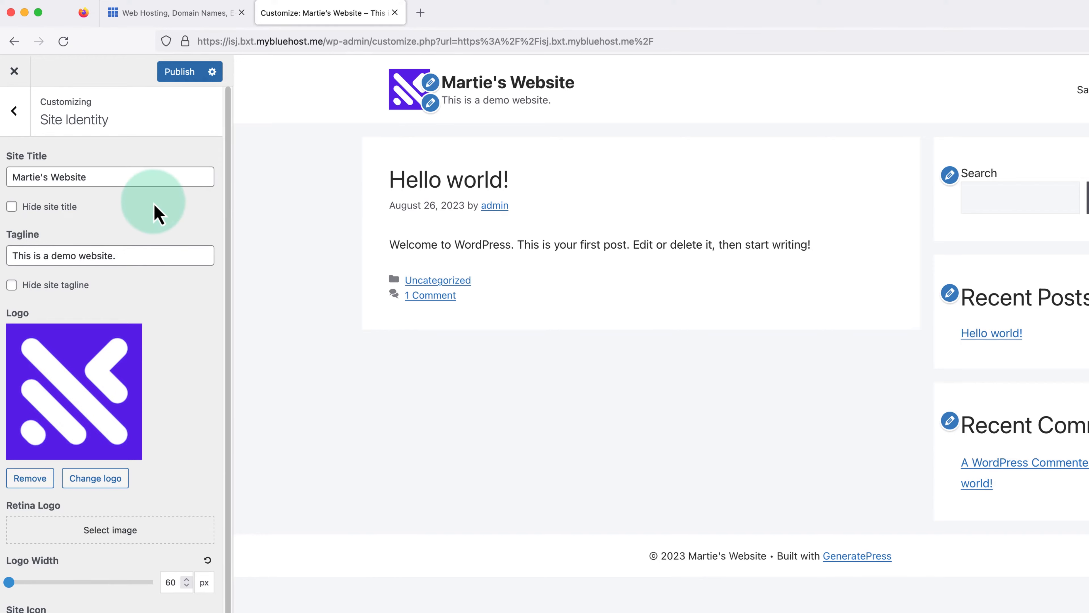
Step: Try hiding the site title and tagline beside the logo, and unhide both again
{"action": "left_click", "coordinate": [12, 208]}
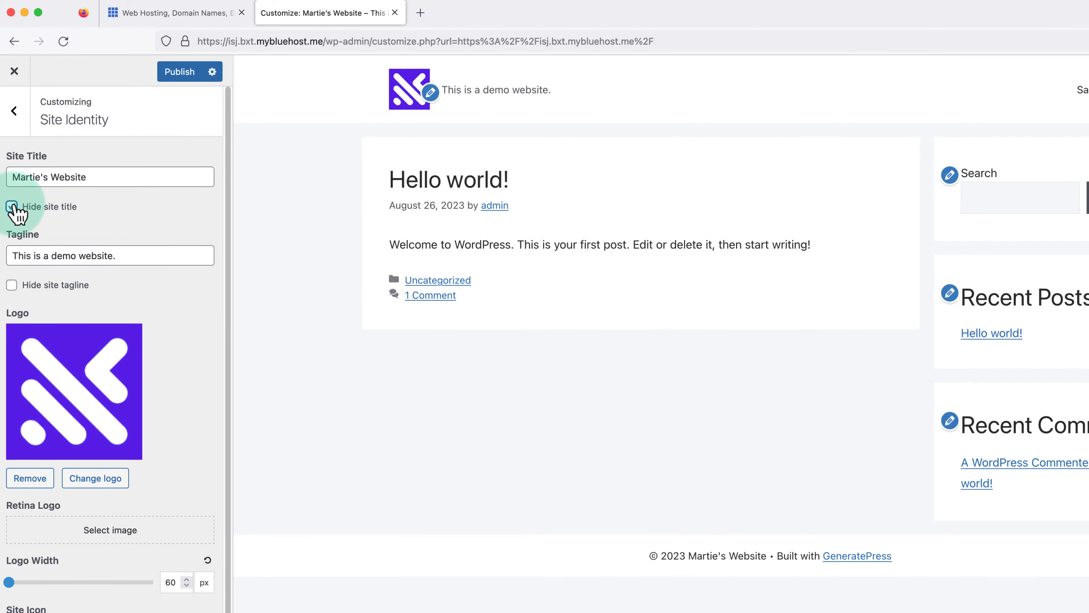
{"action": "left_click", "coordinate": [11, 286]}
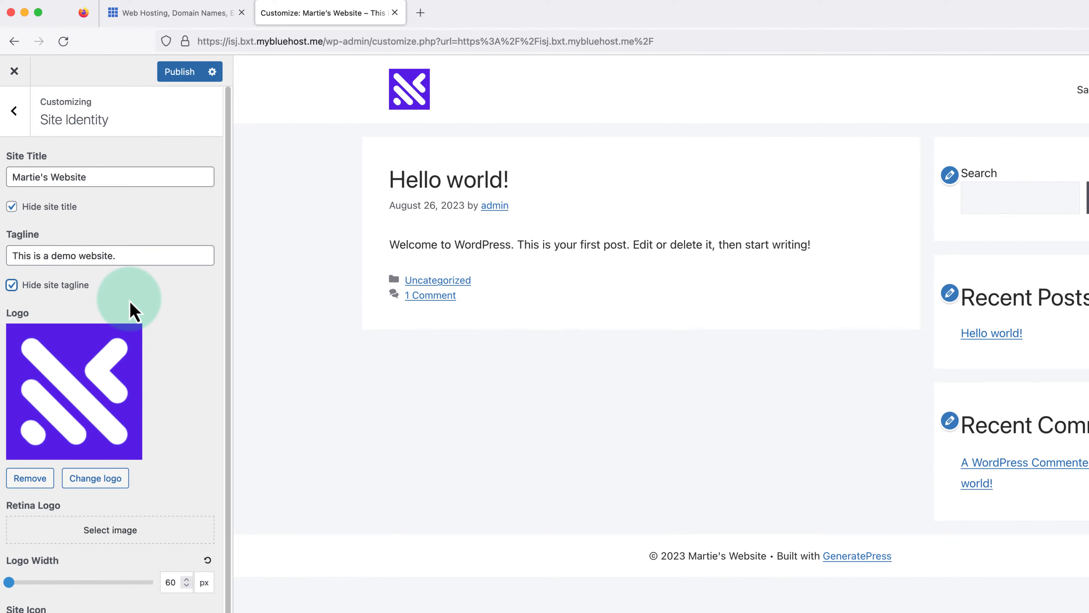
{"action": "left_click", "coordinate": [11, 286]}
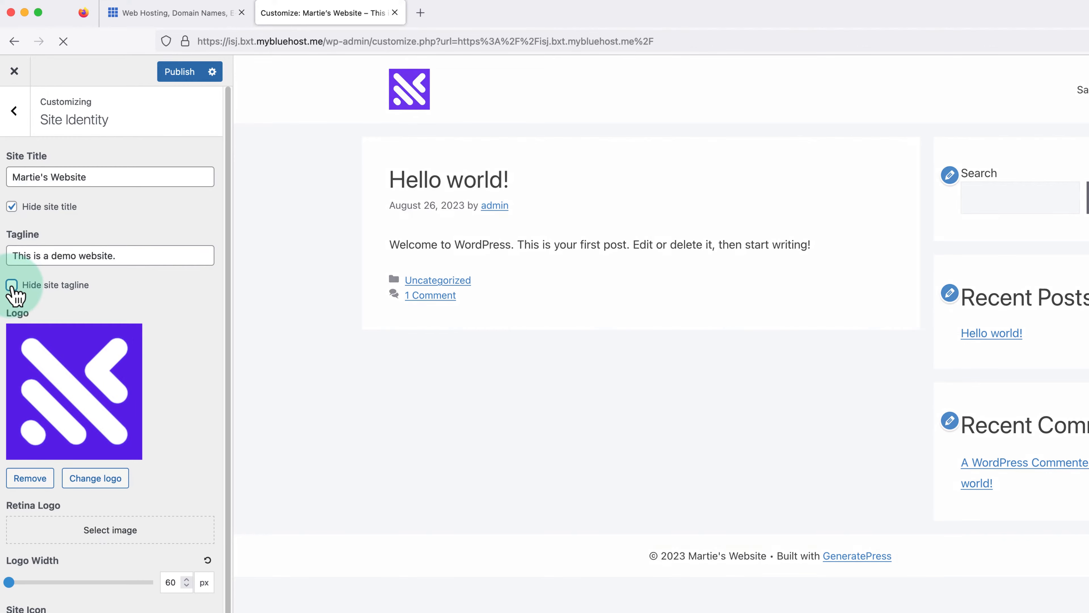
{"action": "left_click", "coordinate": [11, 207]}
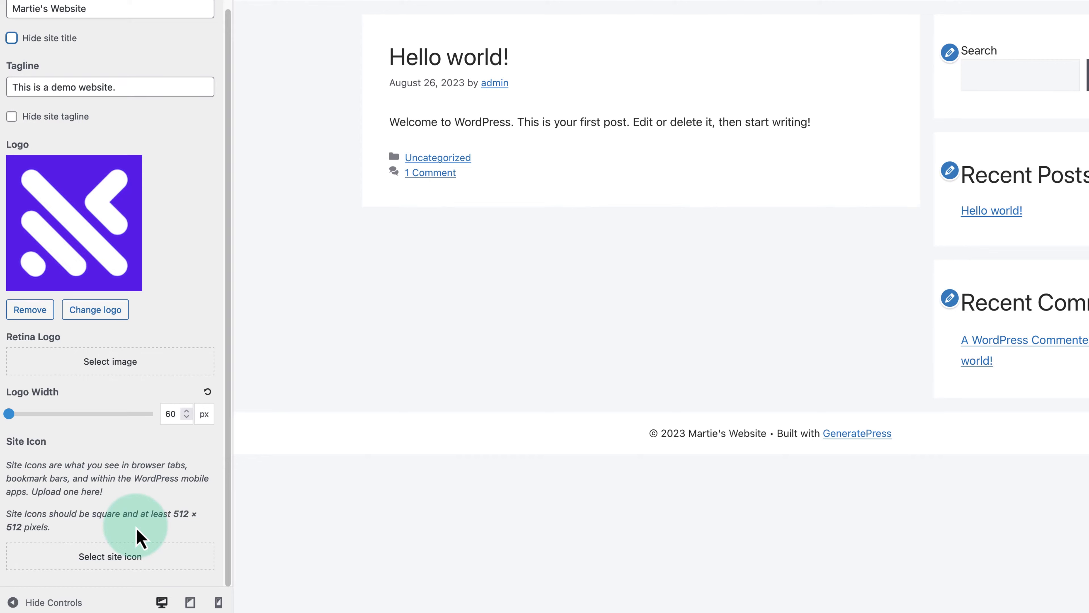
Step: Upload Demo Site Icon.png from the Demo Website folder and use it as the site icon
{"action": "left_click", "coordinate": [120, 558]}
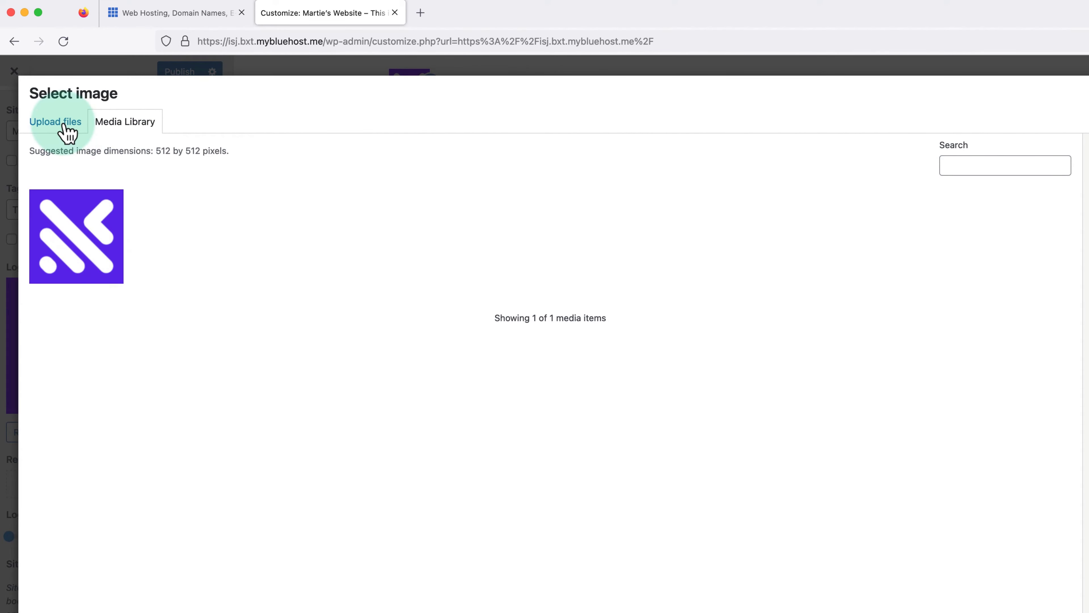
{"action": "left_click", "coordinate": [65, 124]}
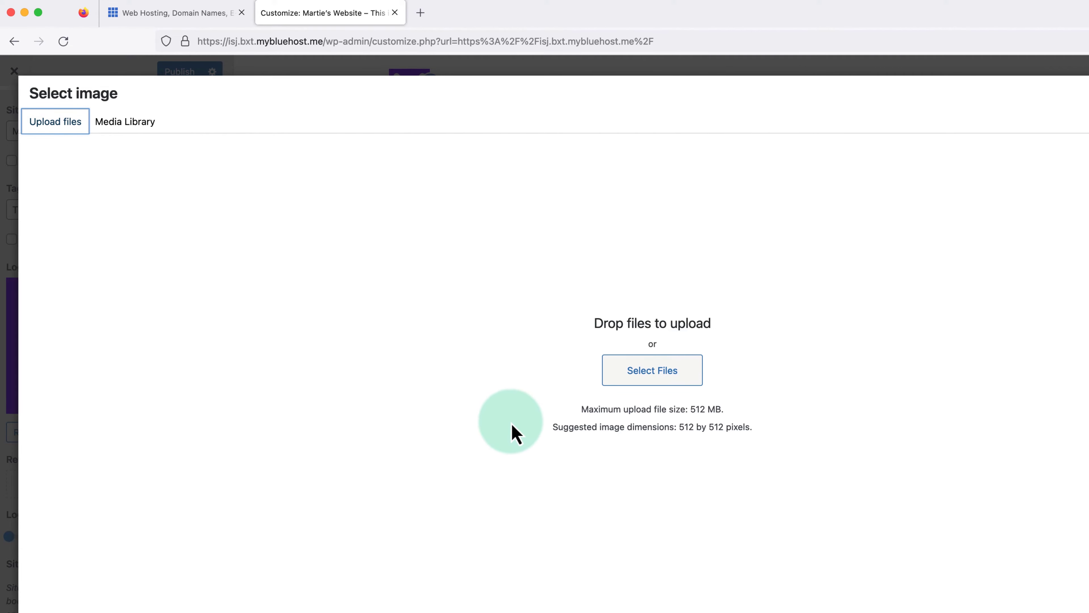
{"action": "left_click", "coordinate": [650, 380]}
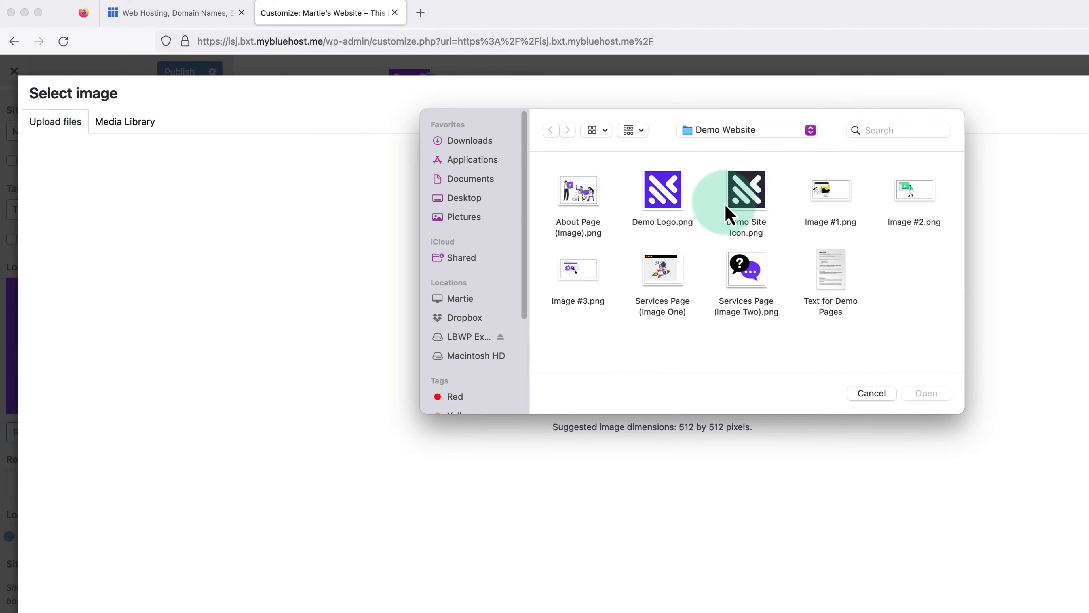
{"action": "left_click", "coordinate": [745, 205]}
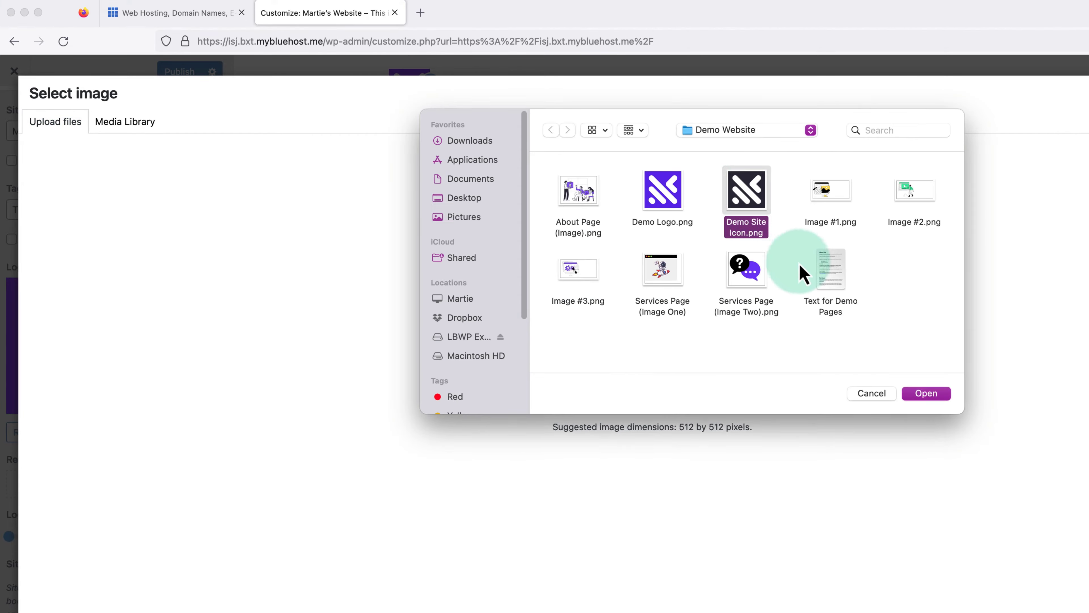
{"action": "left_click", "coordinate": [921, 401]}
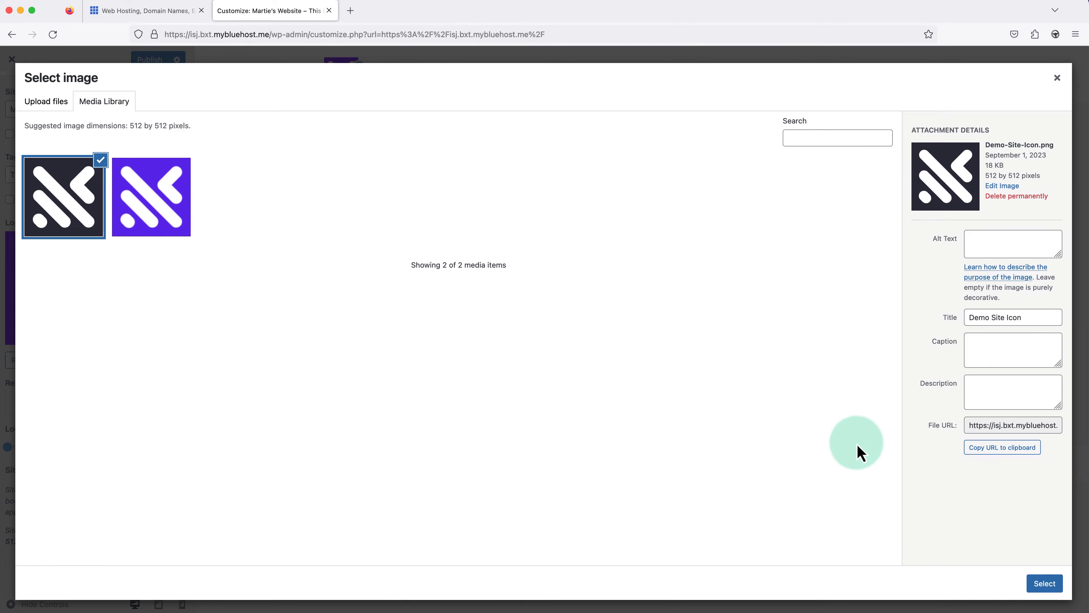
{"action": "left_click", "coordinate": [1035, 583]}
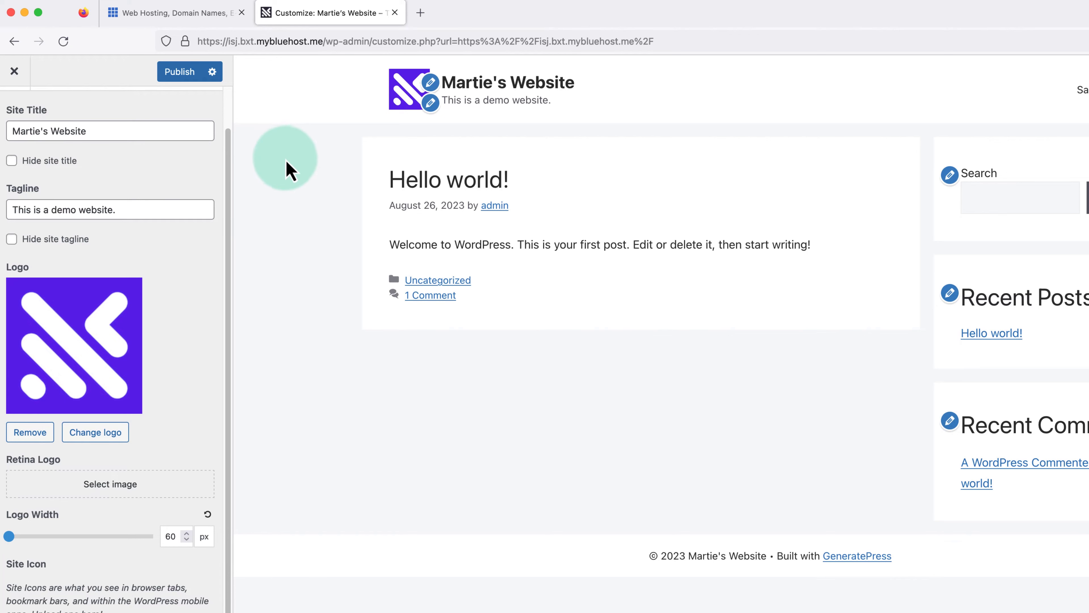
Step: Publish the site identity changes and return to the main customizer settings
{"action": "scroll", "coordinate": [175, 169], "scroll_direction": "up", "scroll_amount": 2}
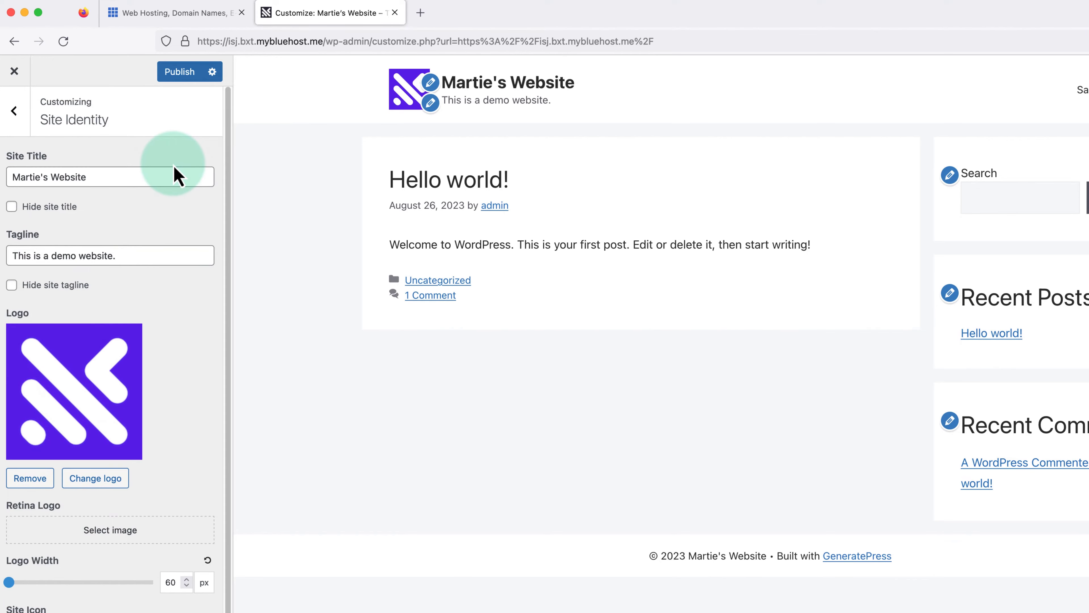
{"action": "left_click", "coordinate": [178, 72]}
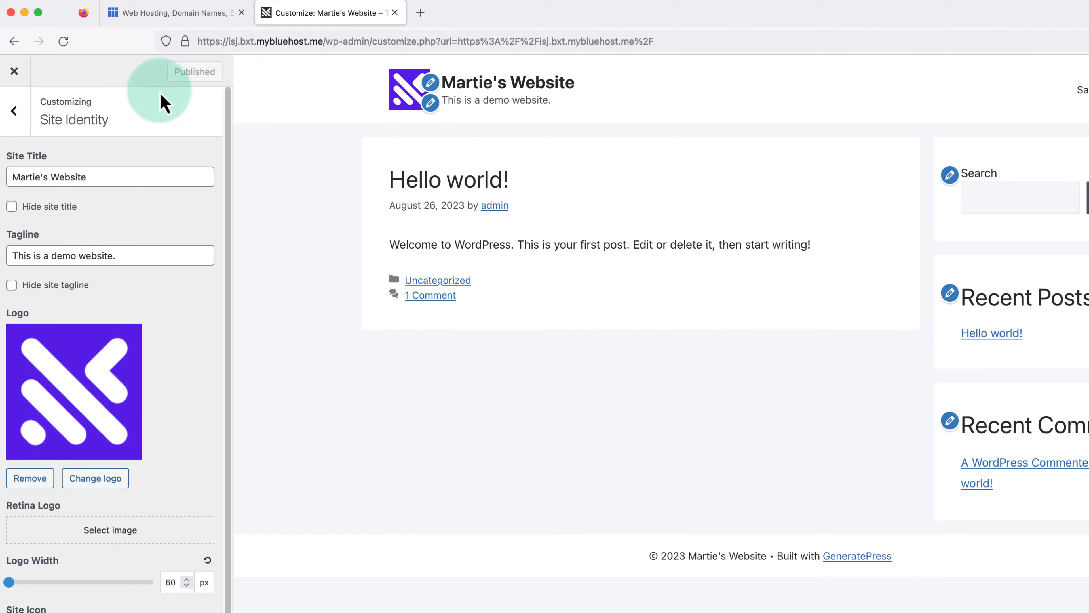
{"action": "left_click", "coordinate": [14, 112]}
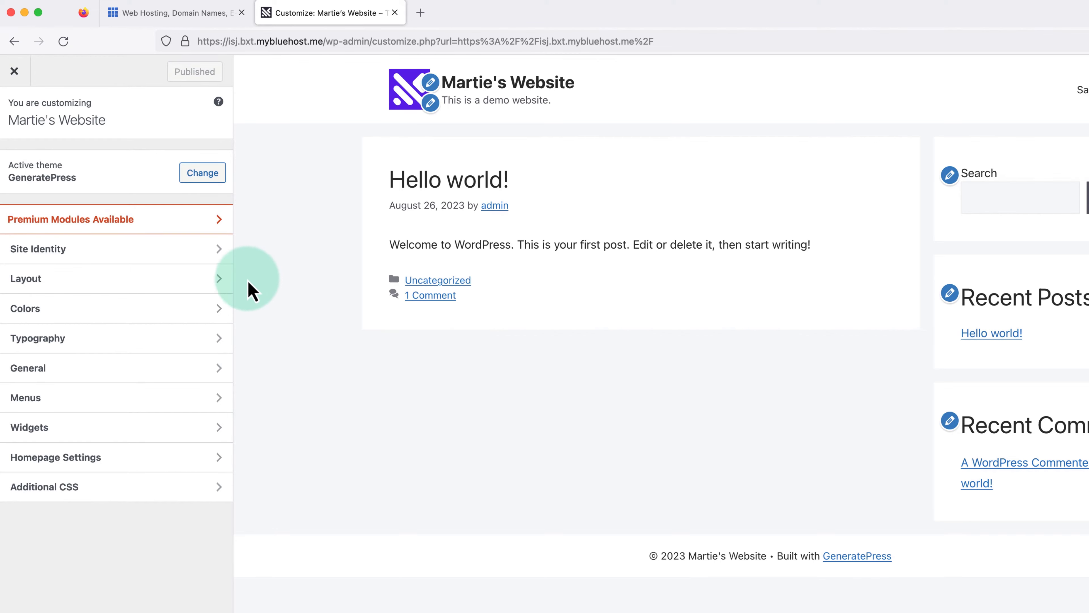
Step: Set the body background color to white in the theme's color settings
{"action": "left_click", "coordinate": [143, 320]}
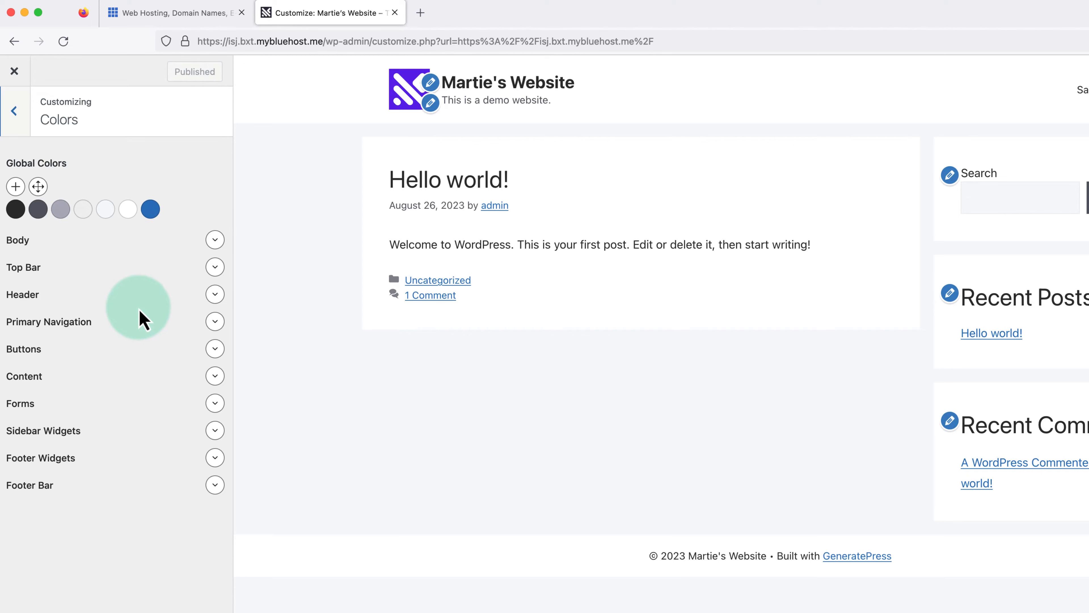
{"action": "left_click", "coordinate": [215, 240]}
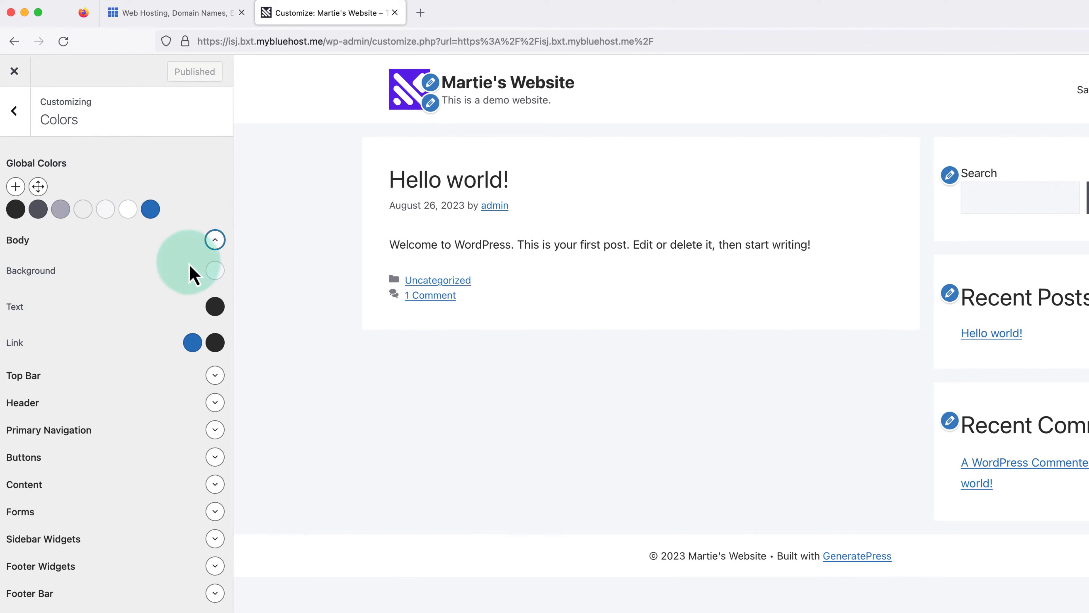
{"action": "left_click", "coordinate": [215, 271]}
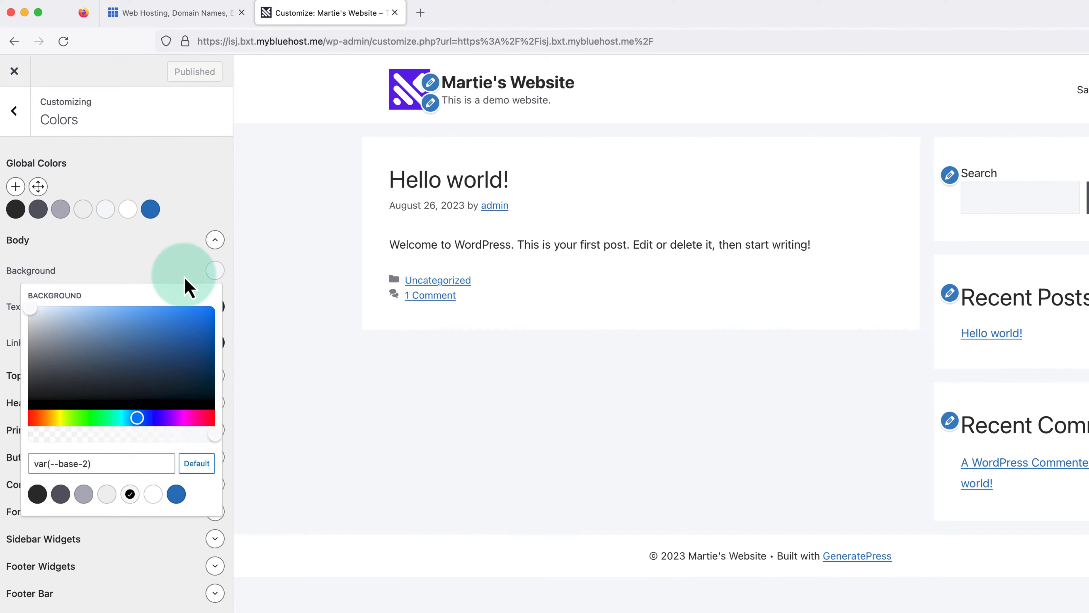
{"action": "left_click_drag", "start_coordinate": [154, 332], "coordinate": [30, 313]}
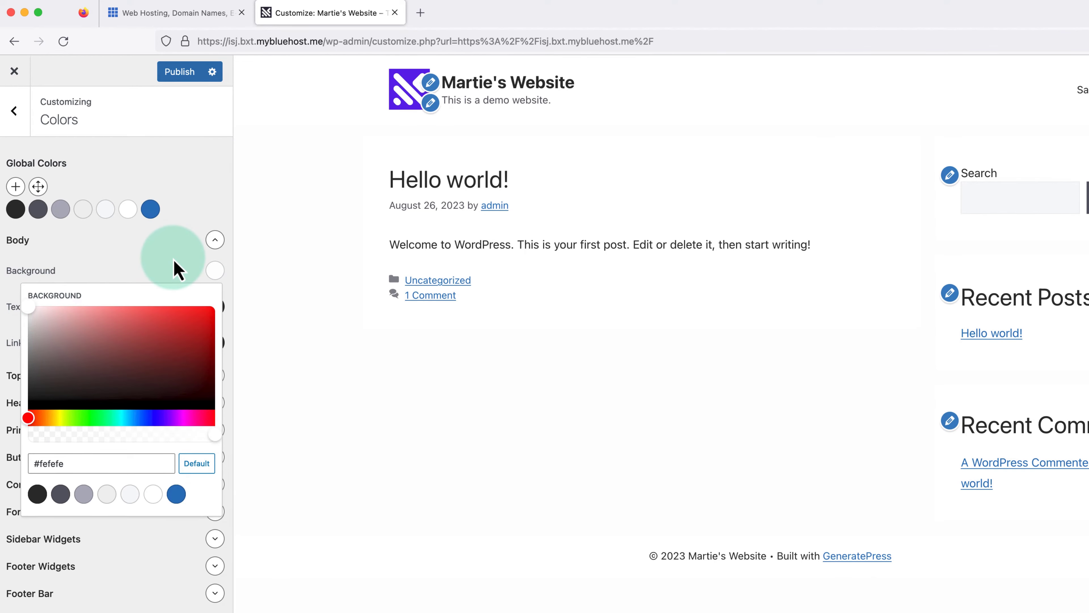
{"action": "left_click", "coordinate": [176, 269]}
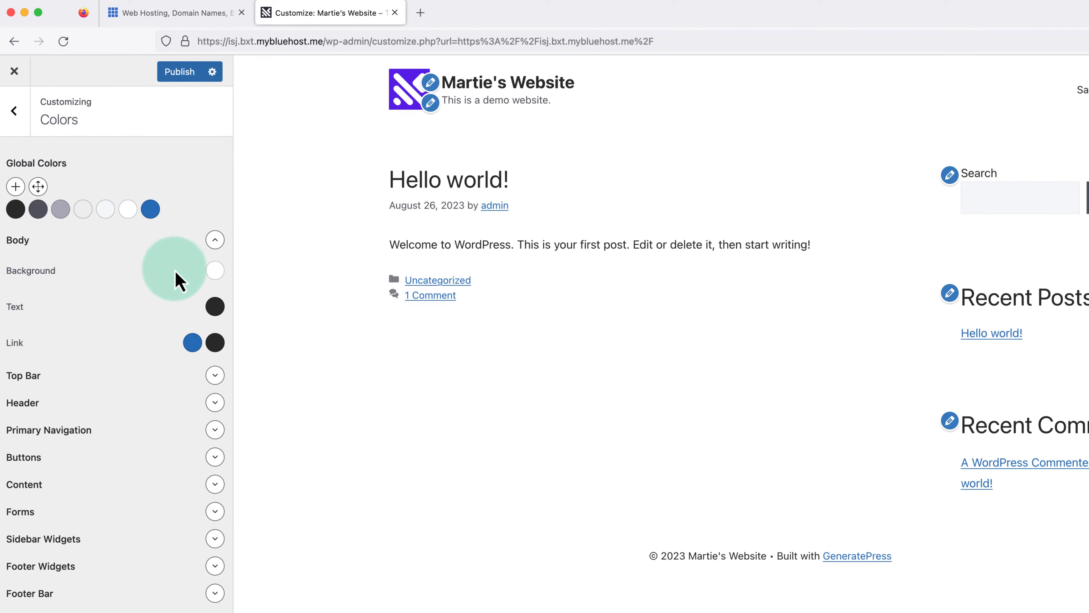
Step: Try red #d62525 and blue #3a24d6 as the body text color, and restore the default color
{"action": "left_click", "coordinate": [215, 307]}
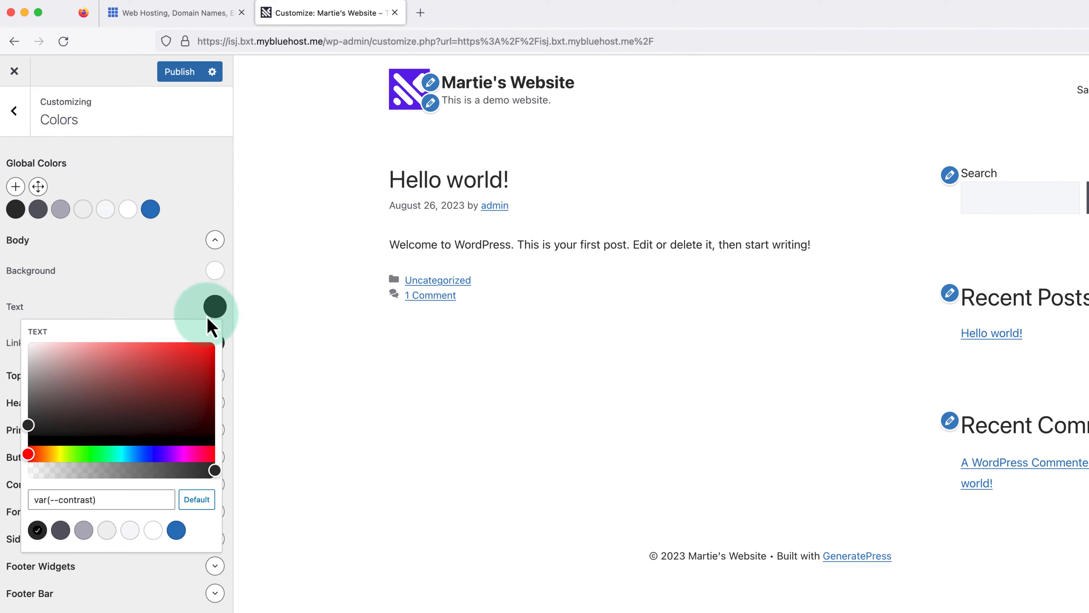
{"action": "left_click", "coordinate": [183, 356]}
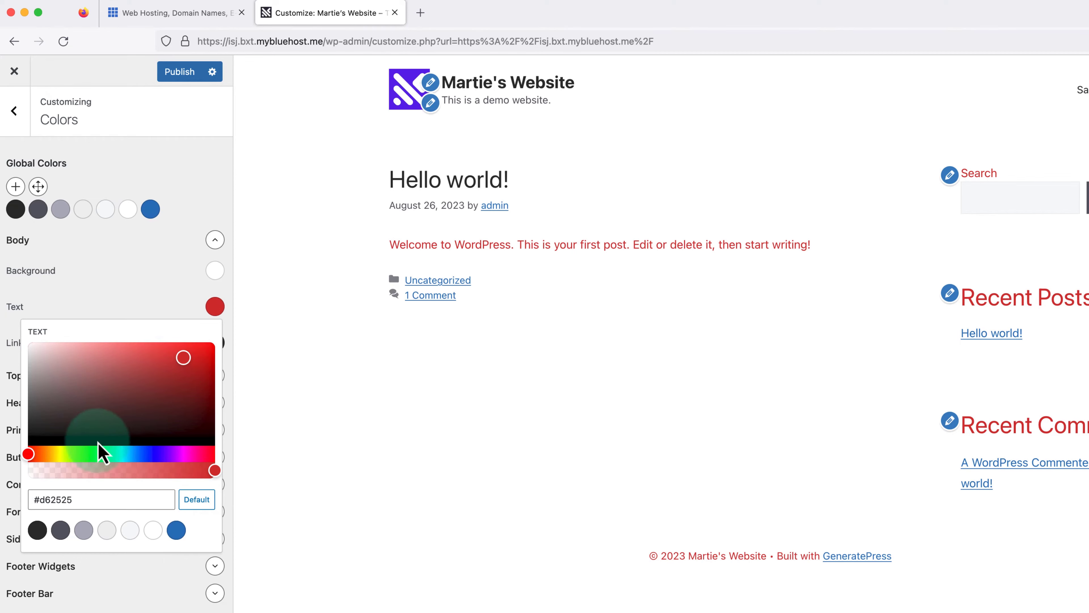
{"action": "left_click_drag", "start_coordinate": [99, 454], "coordinate": [157, 461]}
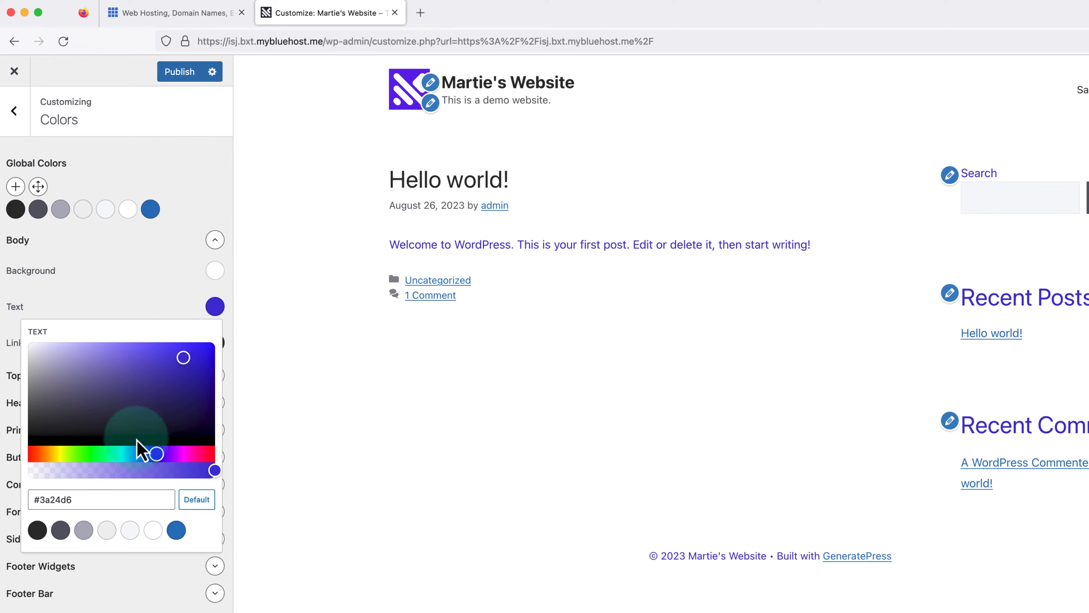
{"action": "left_click", "coordinate": [194, 500]}
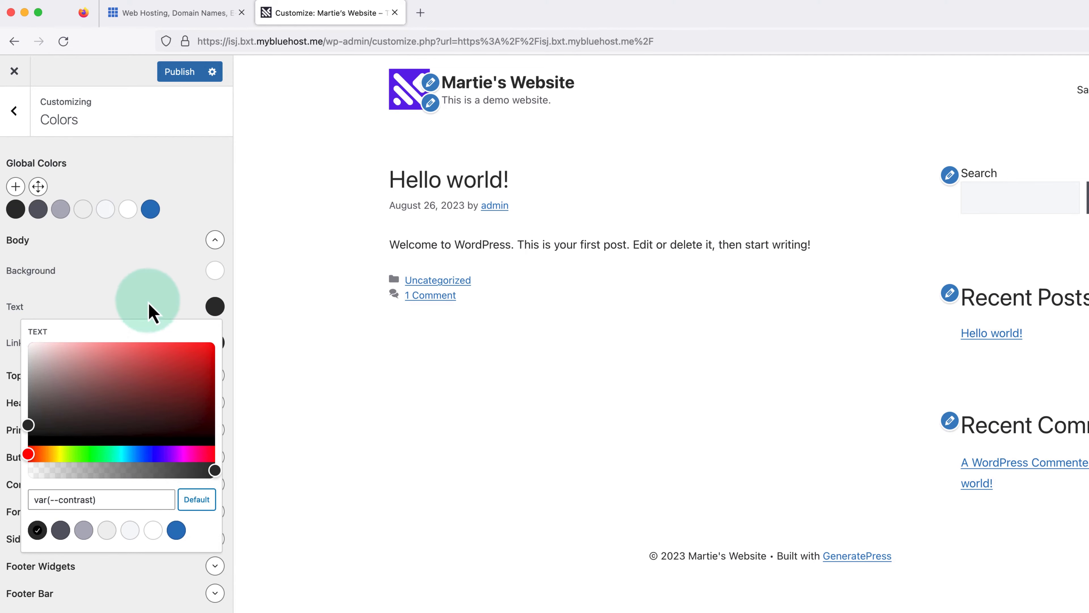
{"action": "left_click", "coordinate": [164, 299]}
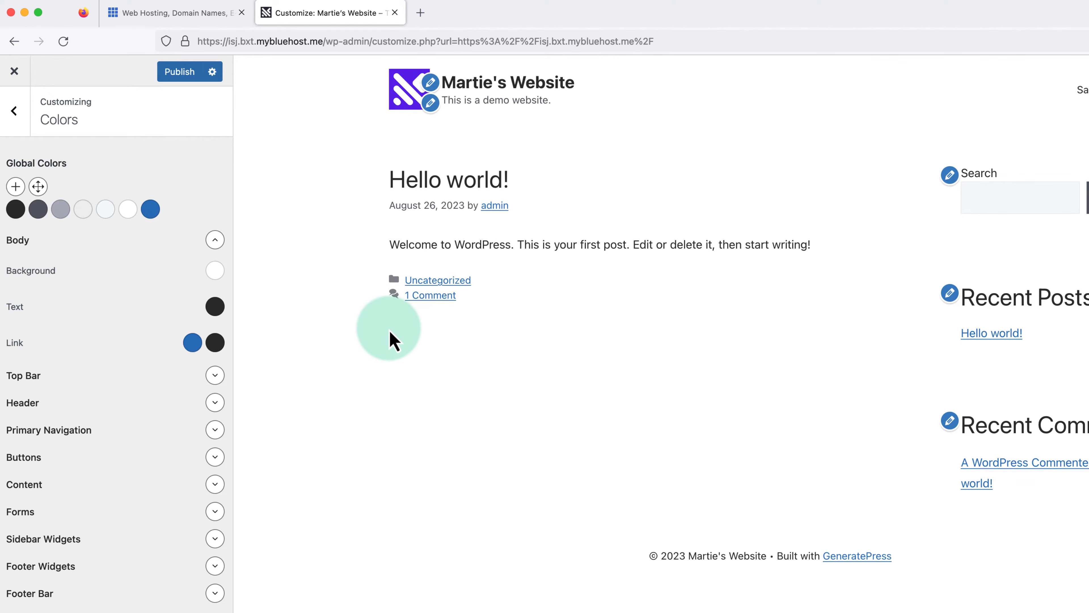
Step: Set the body link color to purple #7d2de6 and collapse the Body color settings
{"action": "left_click", "coordinate": [193, 342]}
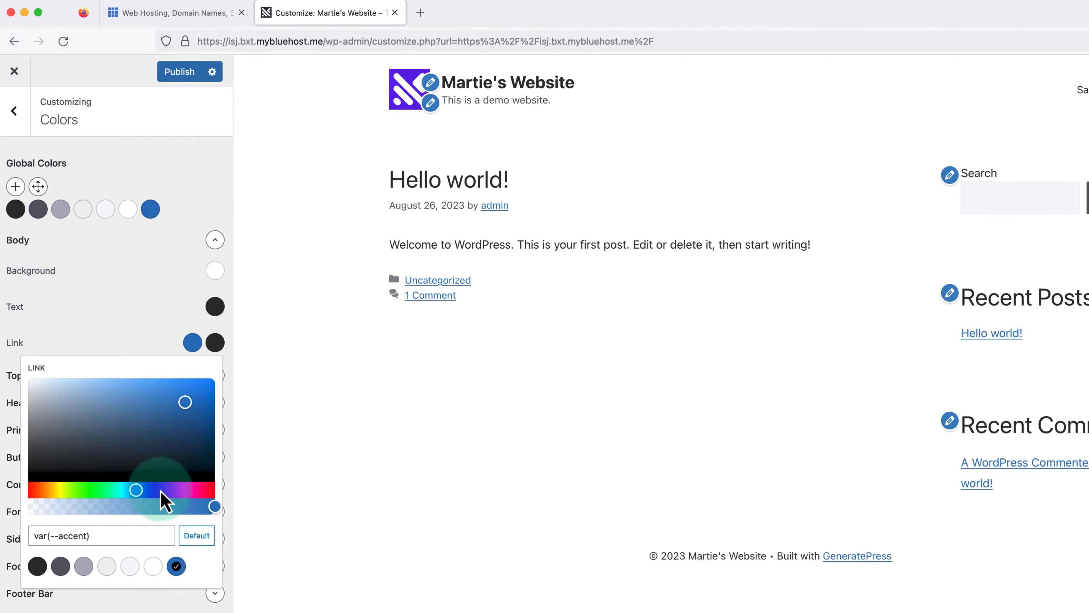
{"action": "left_click_drag", "start_coordinate": [161, 491], "coordinate": [165, 490]}
{"action": "left_click", "coordinate": [184, 401]}
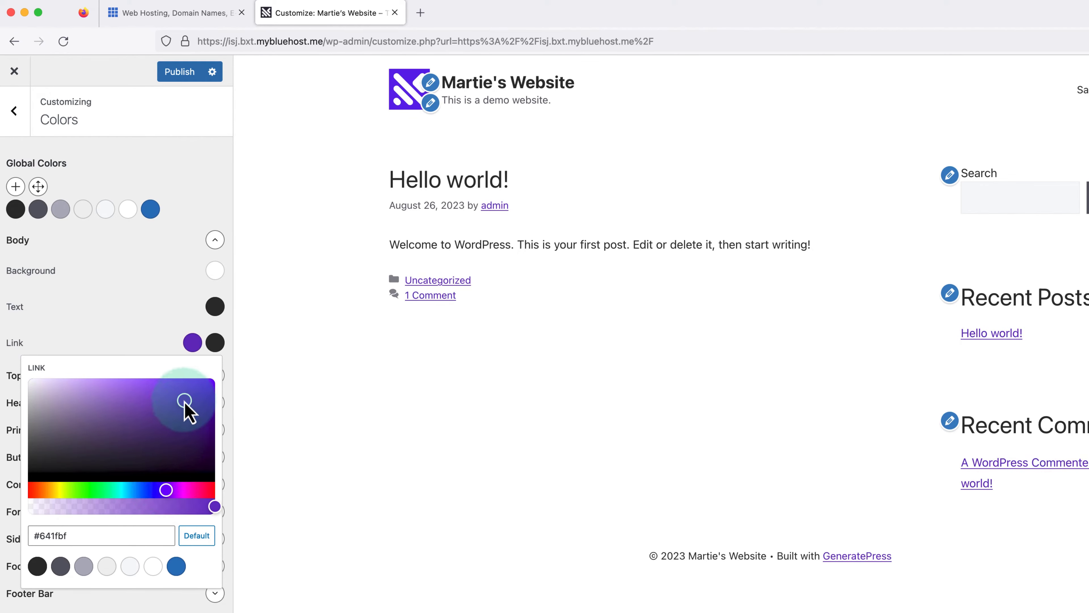
{"action": "left_click_drag", "start_coordinate": [184, 401], "coordinate": [177, 388]}
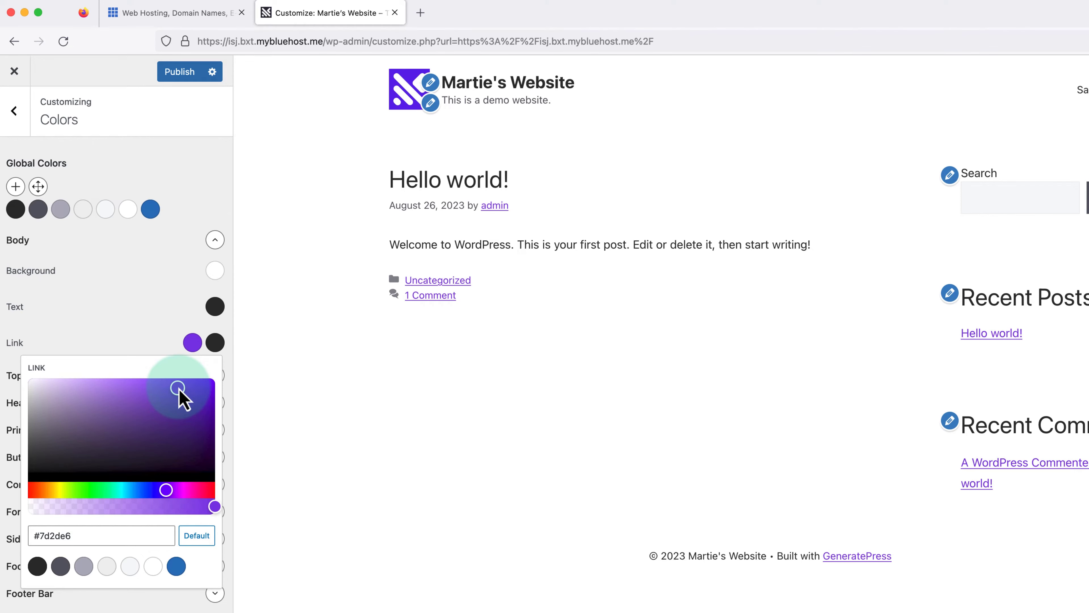
{"action": "left_click", "coordinate": [259, 350]}
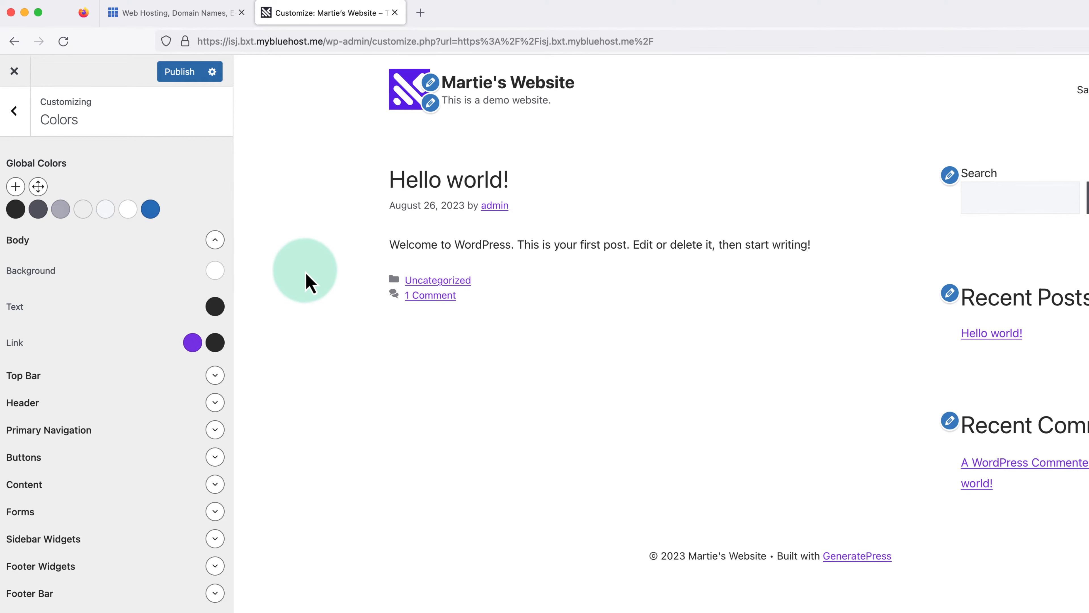
{"action": "left_click", "coordinate": [215, 241]}
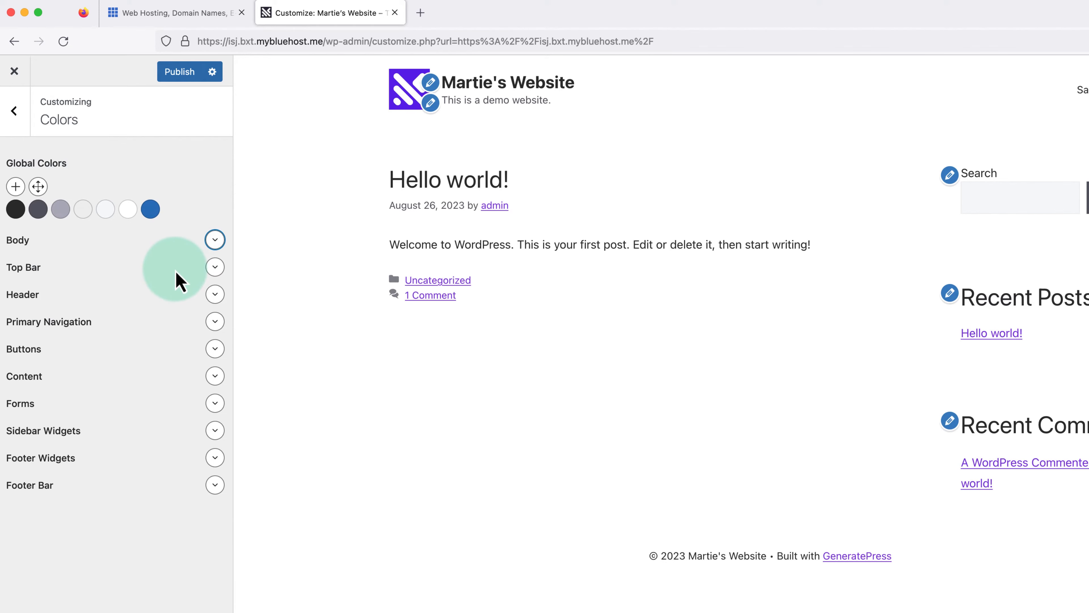
Step: Expand the Top Bar color settings, publish the color changes and return to the main customizer settings
{"action": "left_click", "coordinate": [217, 267]}
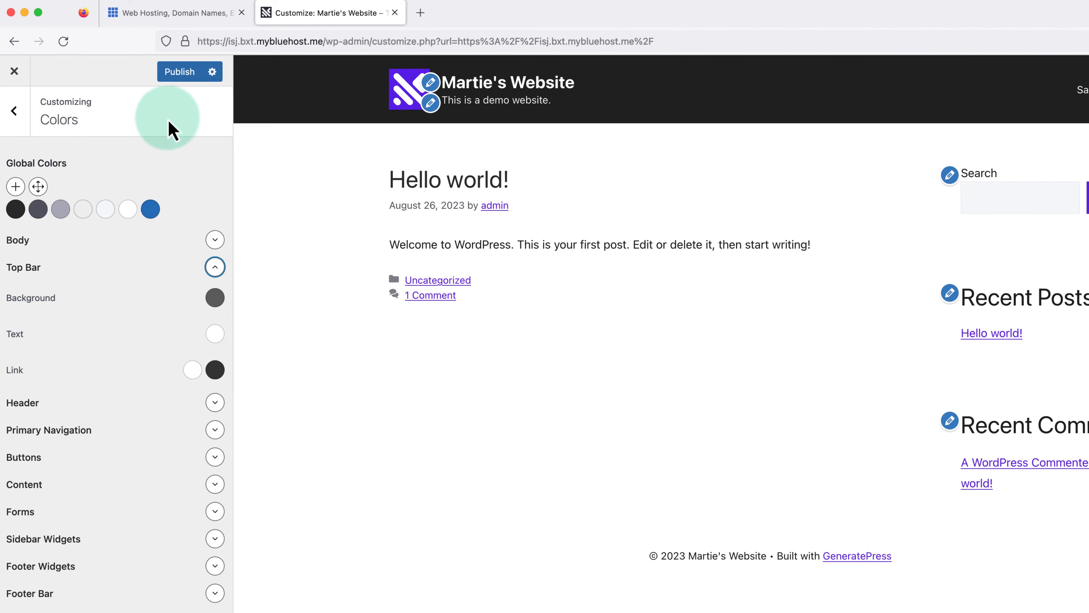
{"action": "left_click", "coordinate": [181, 79]}
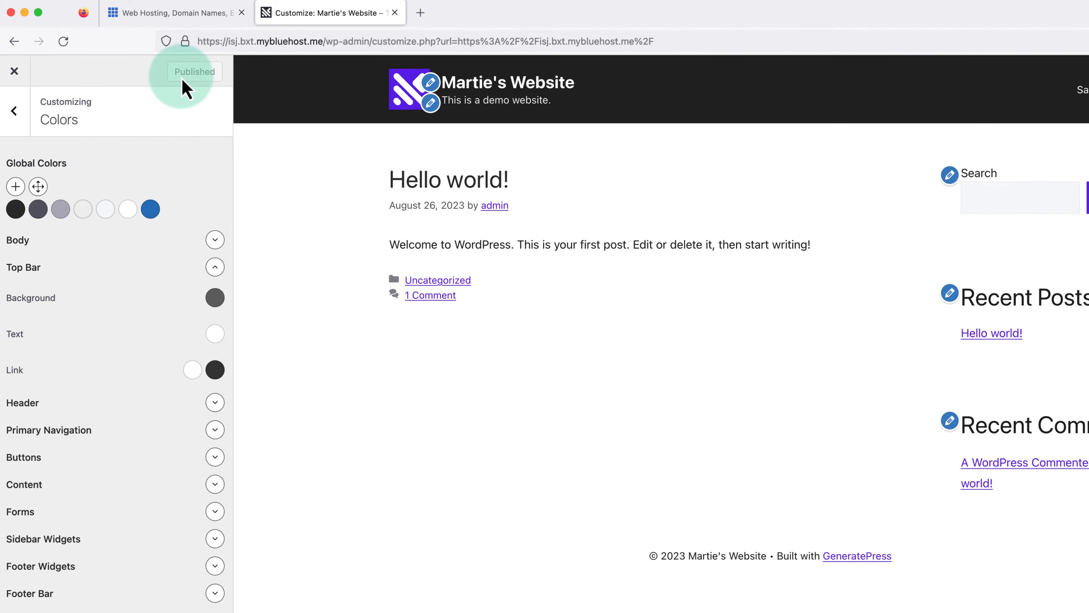
{"action": "left_click", "coordinate": [14, 112]}
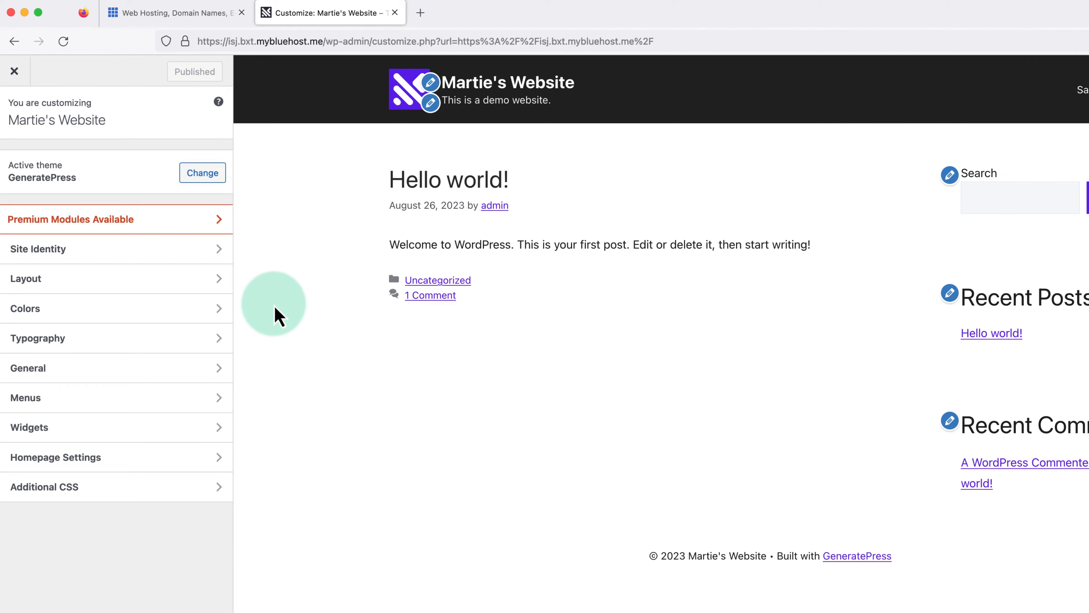
Step: Add the Google font Open Sans to the theme's Font Manager in the Typography settings
{"action": "left_click", "coordinate": [95, 349]}
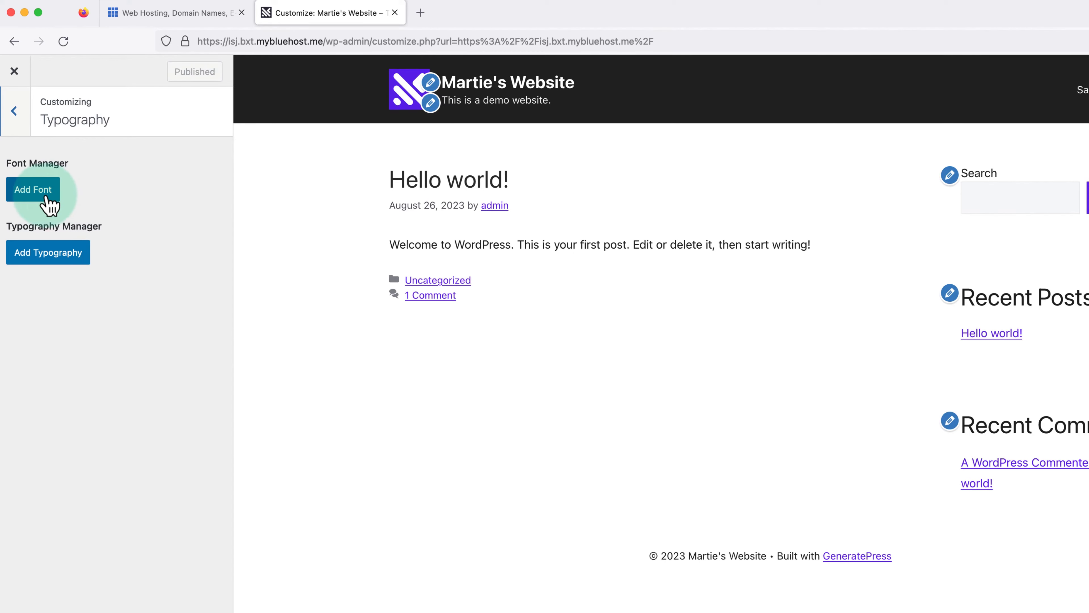
{"action": "left_click", "coordinate": [34, 199]}
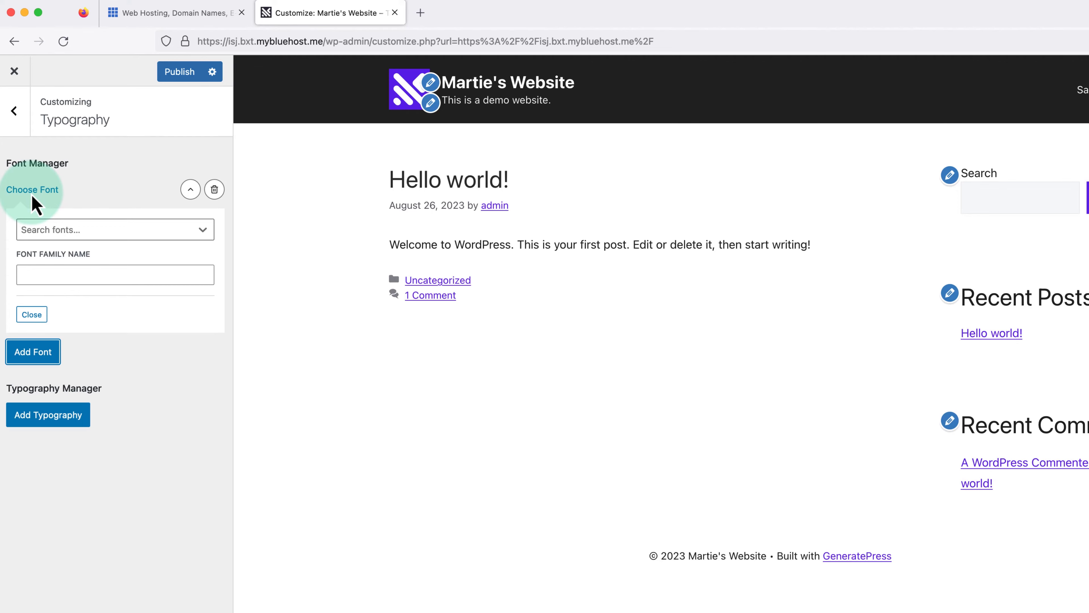
{"action": "left_click", "coordinate": [202, 232]}
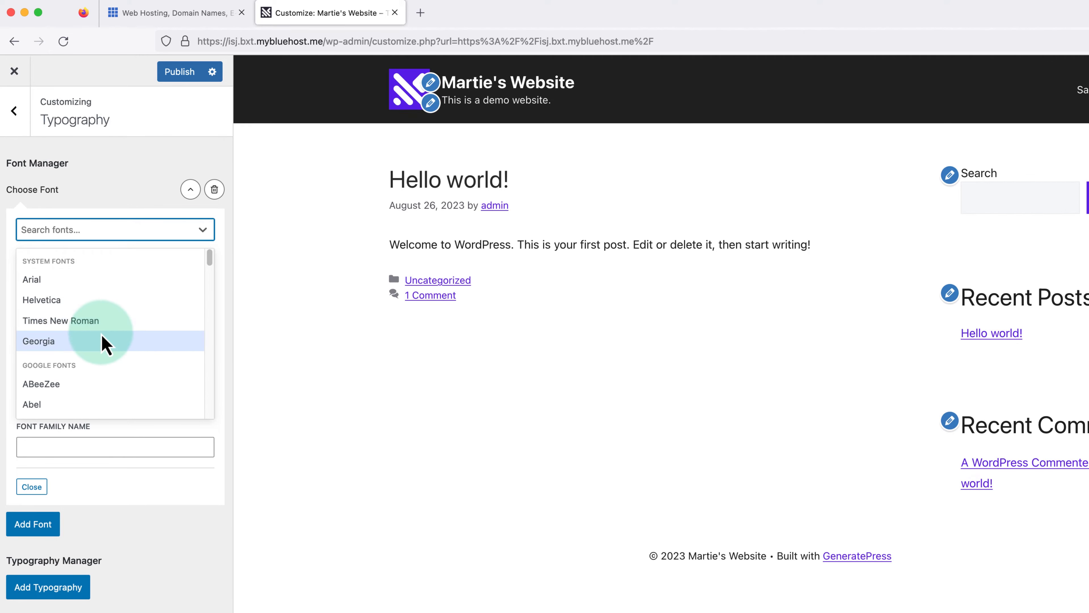
{"action": "scroll", "coordinate": [102, 343], "scroll_direction": "down", "scroll_amount": 5}
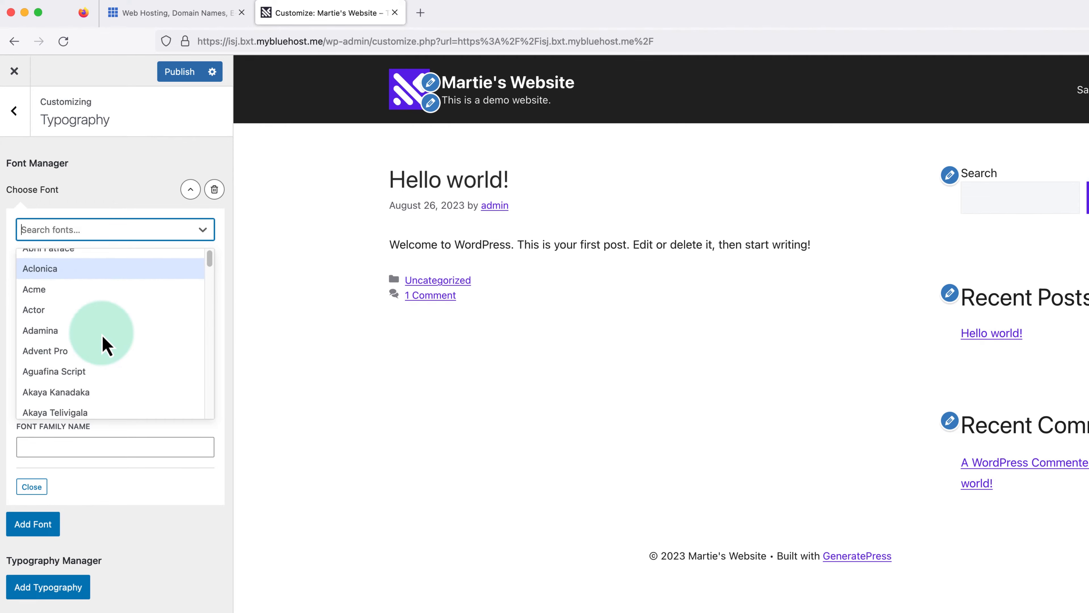
{"action": "scroll", "coordinate": [104, 345], "scroll_direction": "down", "scroll_amount": 5}
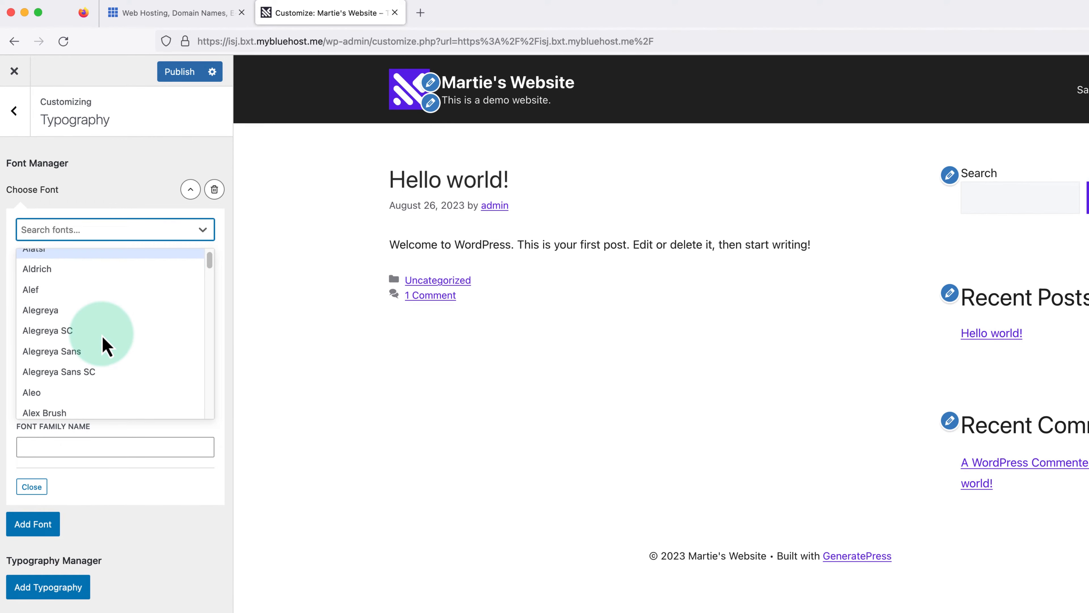
{"action": "scroll", "coordinate": [106, 346], "scroll_direction": "down", "scroll_amount": 3}
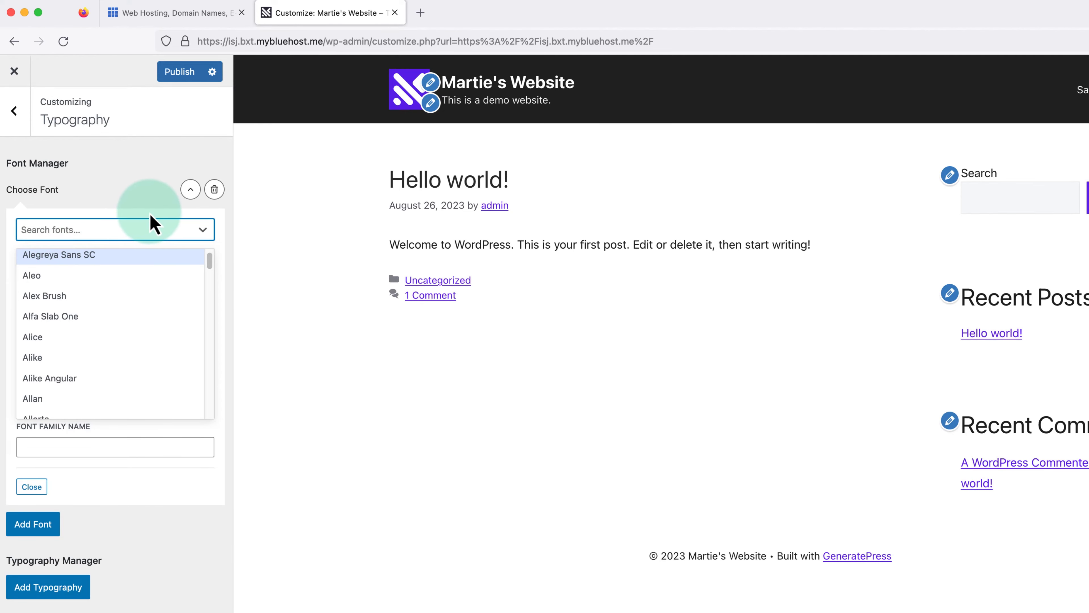
{"action": "type", "text": "open"}
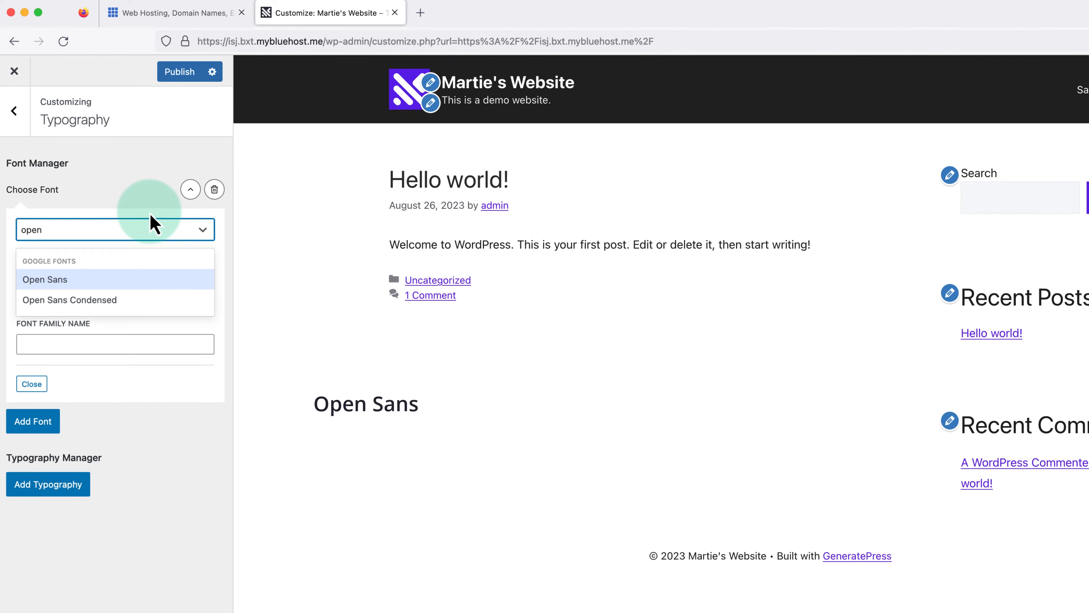
{"action": "type", "text": " sans"}
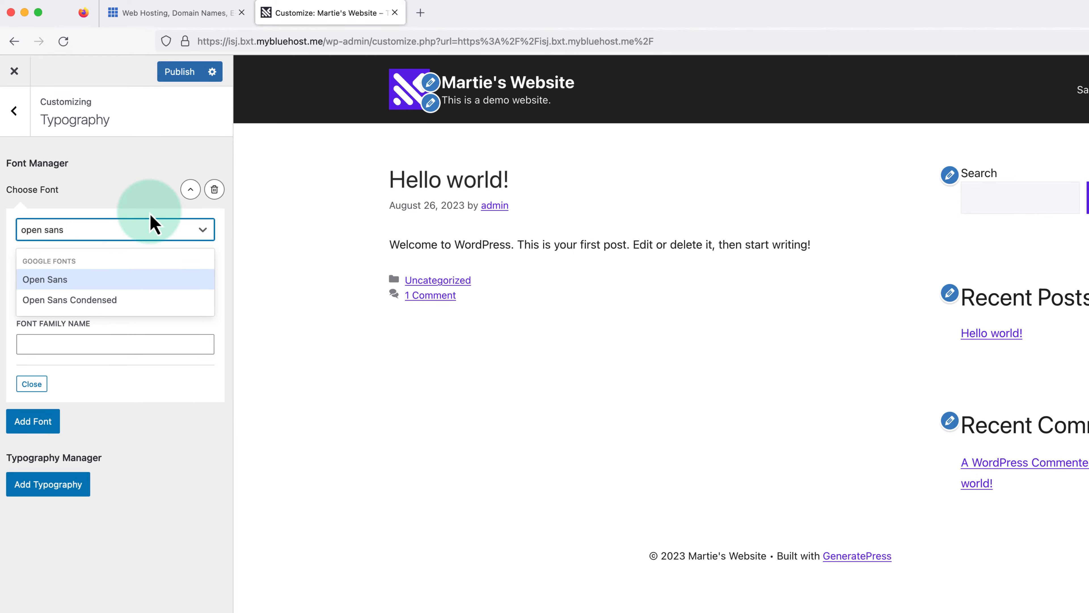
{"action": "left_click", "coordinate": [121, 282]}
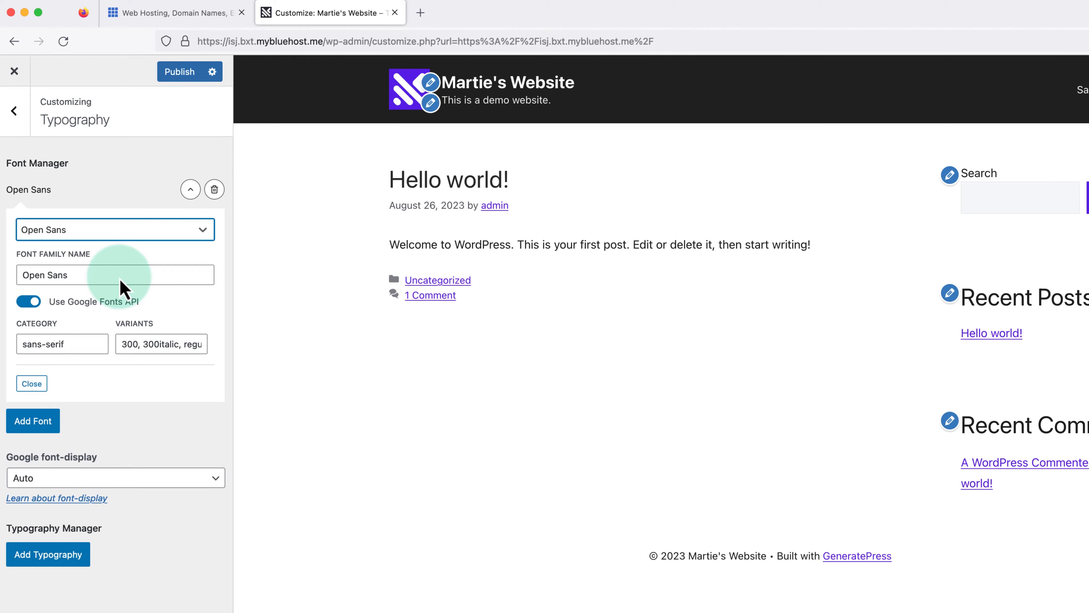
{"action": "left_click", "coordinate": [34, 385]}
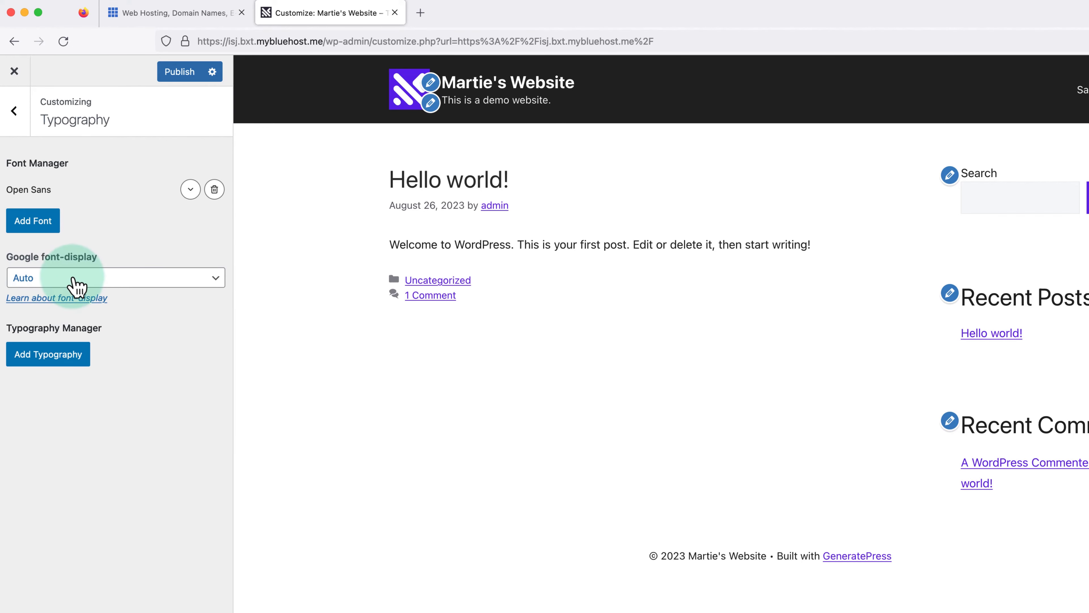
Step: Add a typography rule targeting the Body element and set its font family to Open Sans
{"action": "left_click", "coordinate": [51, 359]}
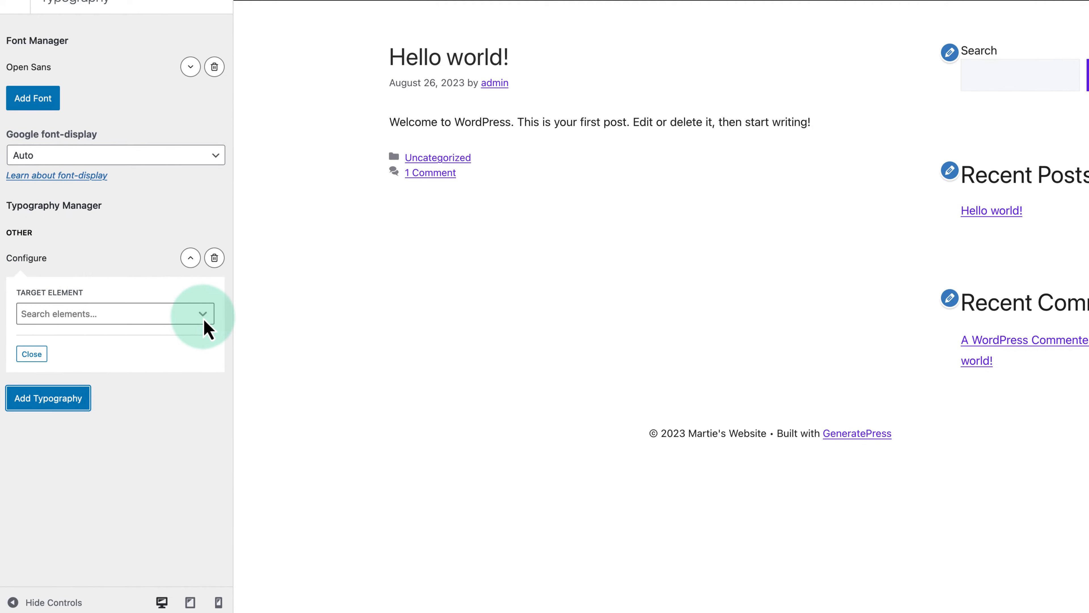
{"action": "left_click", "coordinate": [202, 314]}
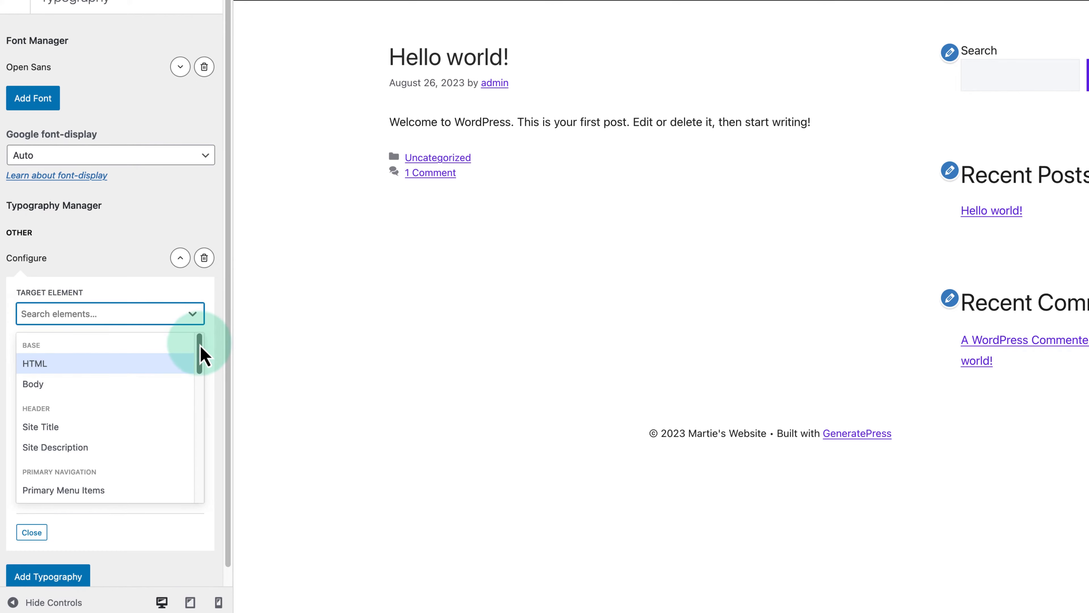
{"action": "mouse_move", "coordinate": [200, 347]}
{"action": "left_mouse_down"}
{"action": "mouse_move", "coordinate": [199, 418]}
{"action": "mouse_move", "coordinate": [204, 343]}
{"action": "left_mouse_up"}
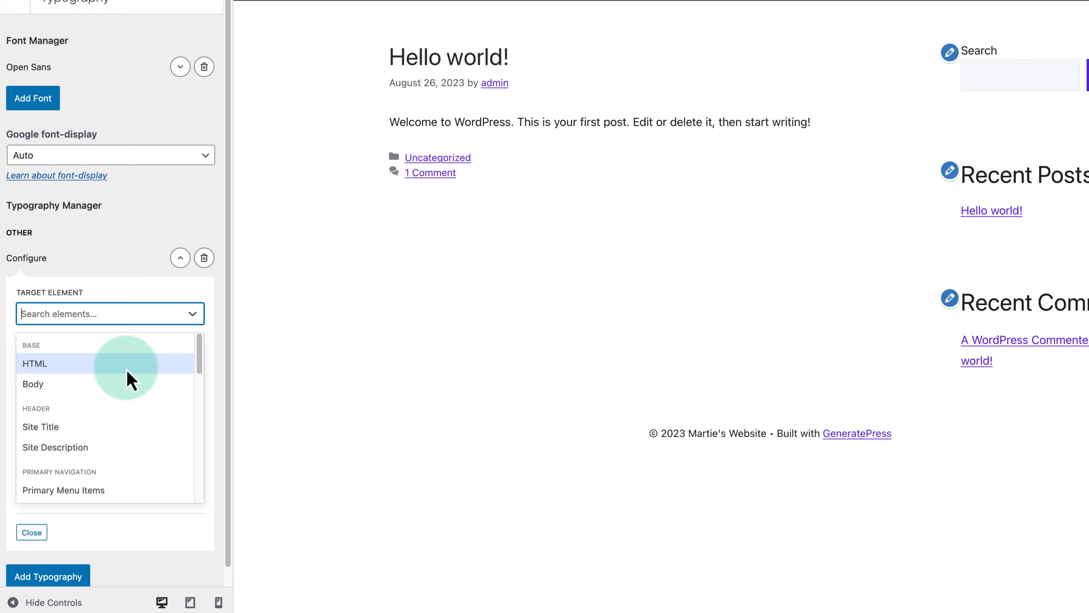
{"action": "left_click", "coordinate": [89, 385]}
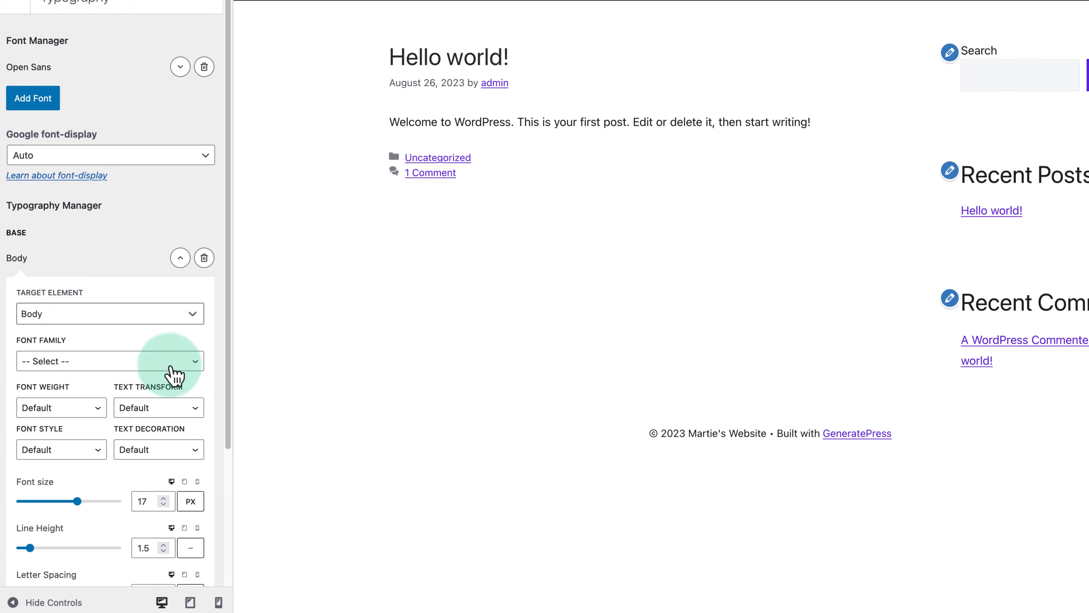
{"action": "left_click", "coordinate": [194, 364]}
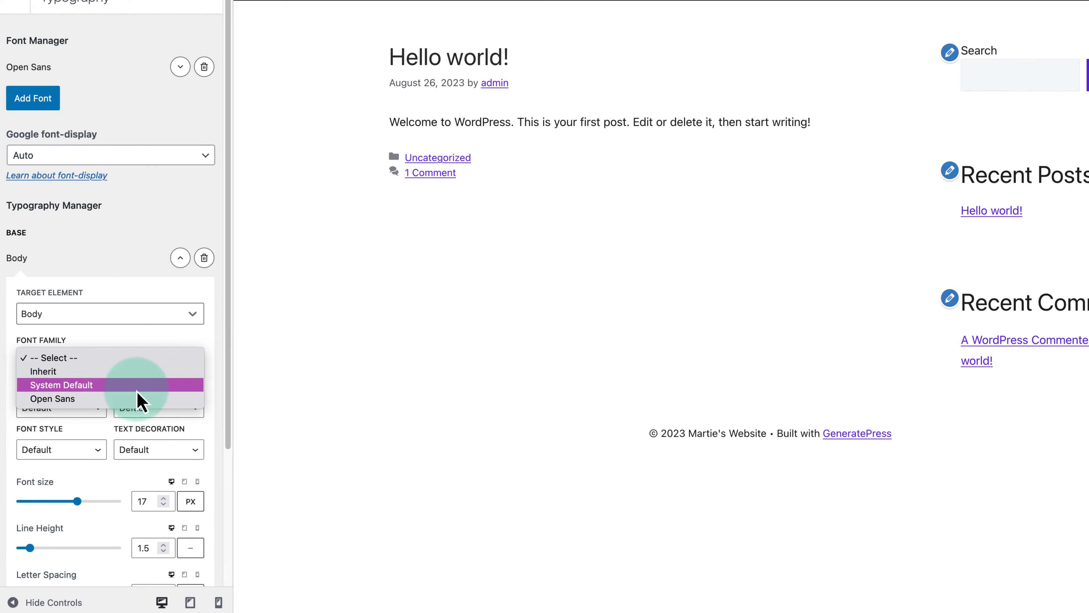
{"action": "left_click", "coordinate": [127, 403]}
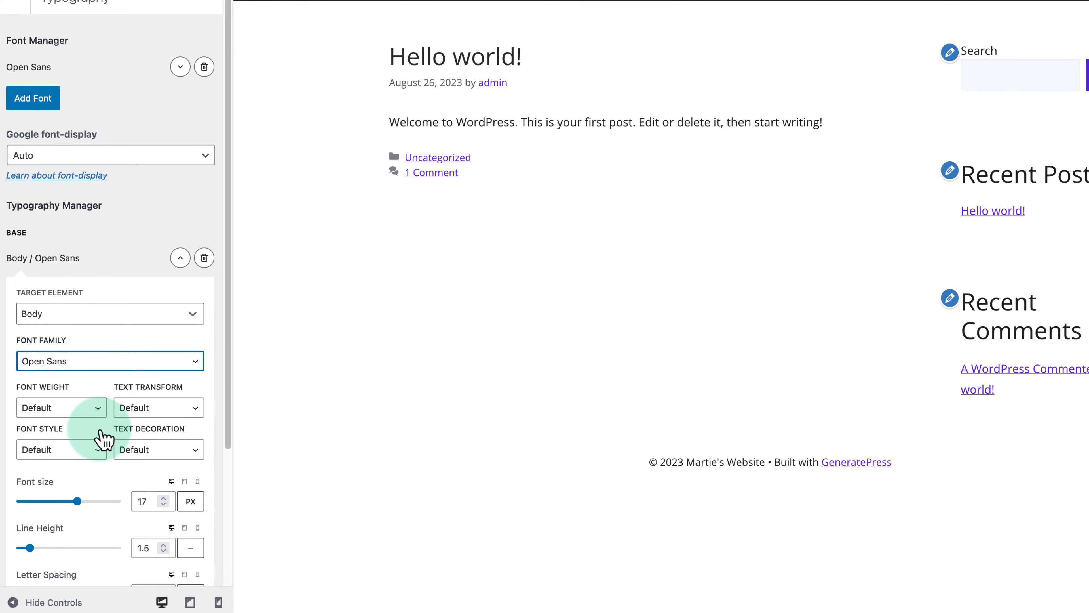
Step: Set the Body typography's font size to 18 px and close its settings
{"action": "double_click", "coordinate": [141, 500]}
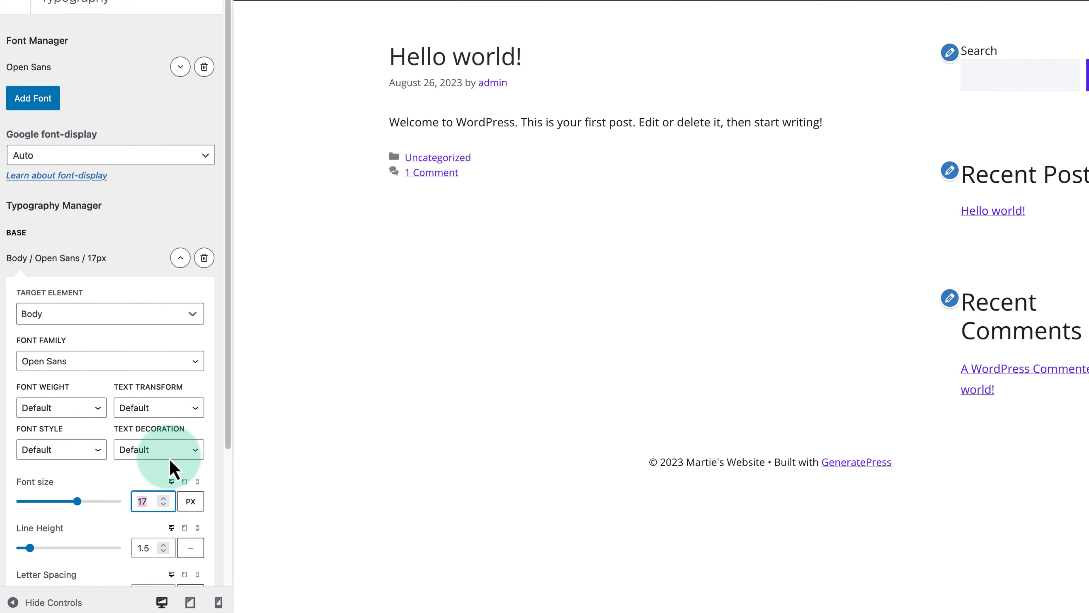
{"action": "type", "text": "18"}
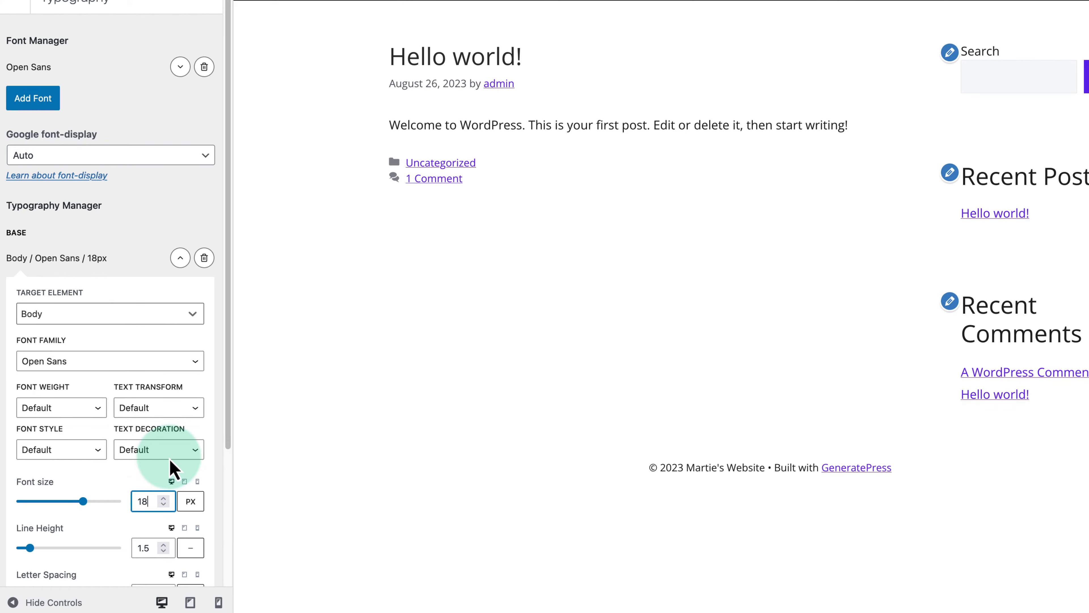
{"action": "left_click", "coordinate": [169, 459]}
{"action": "scroll", "coordinate": [170, 459], "scroll_direction": "down", "scroll_amount": 4}
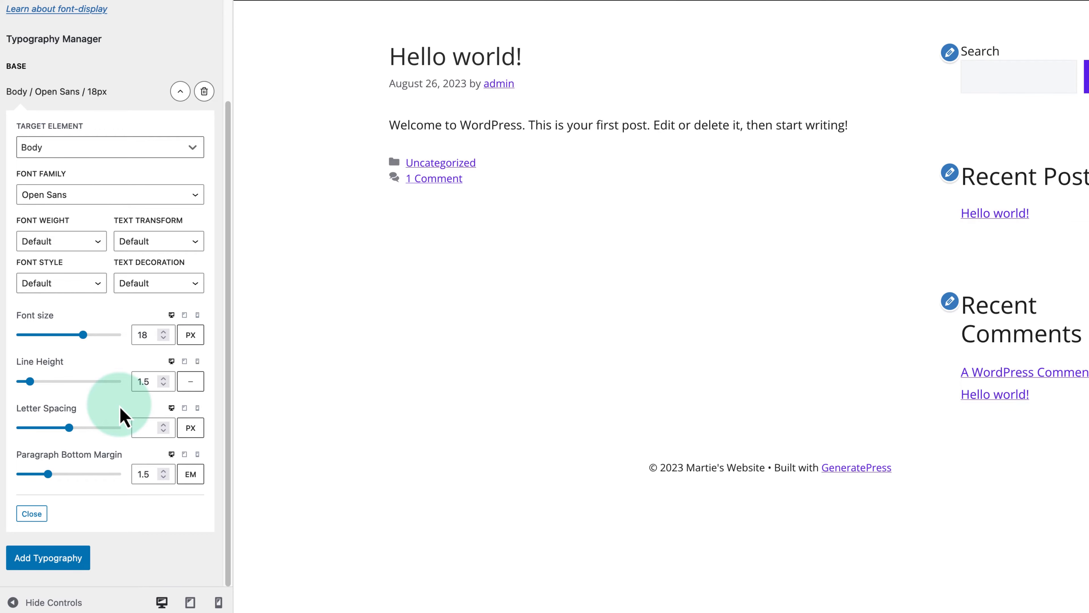
{"action": "left_click", "coordinate": [32, 514]}
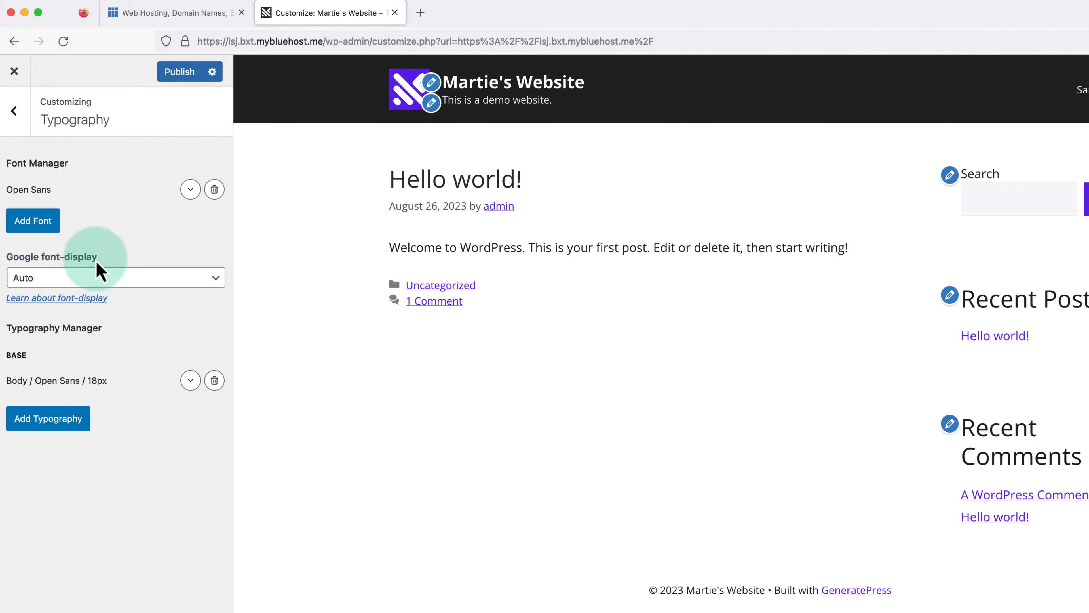
Step: Add the Google font Inter as a second font in the Font Manager
{"action": "left_click", "coordinate": [49, 231]}
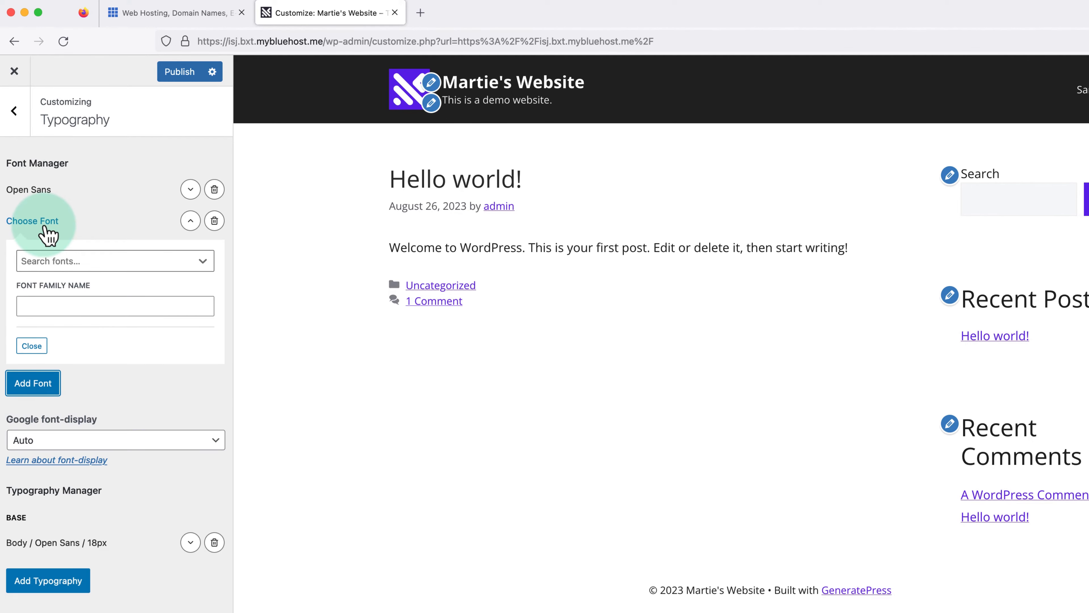
{"action": "left_click", "coordinate": [205, 264]}
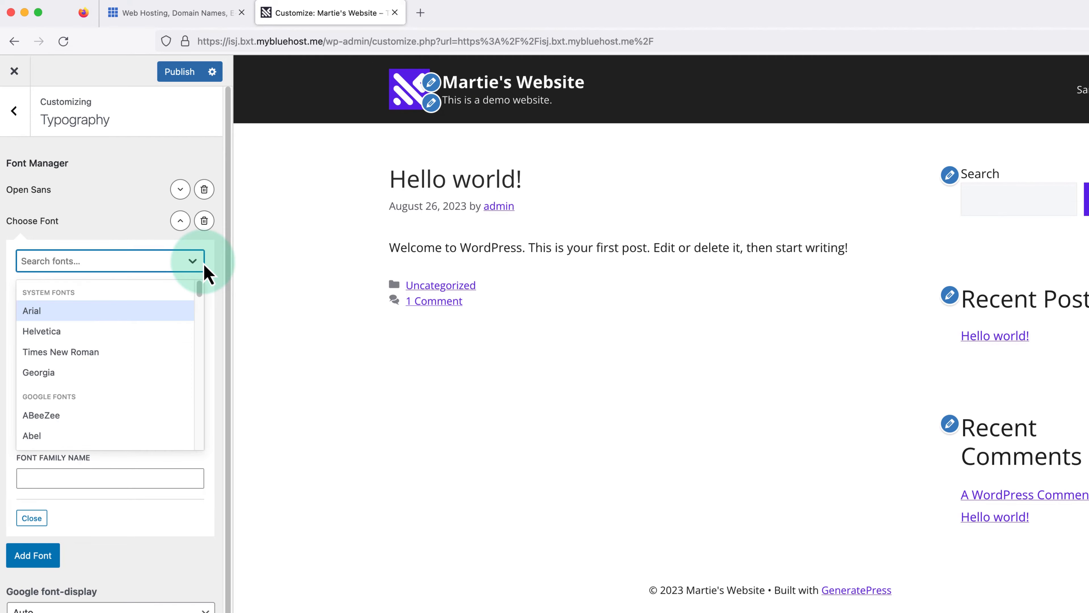
{"action": "type", "text": "inter"}
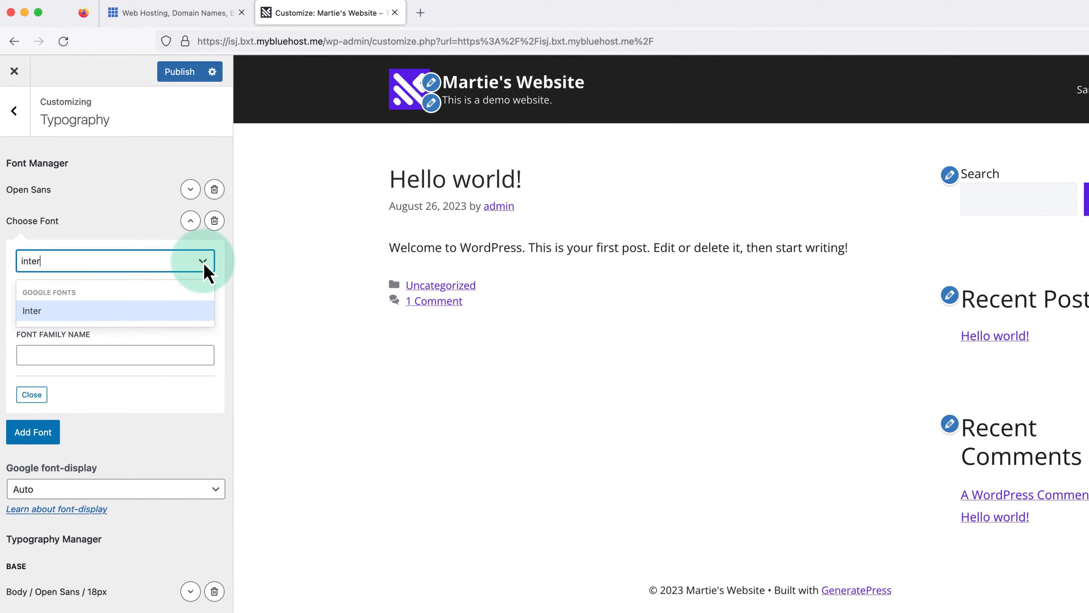
{"action": "left_click", "coordinate": [168, 310]}
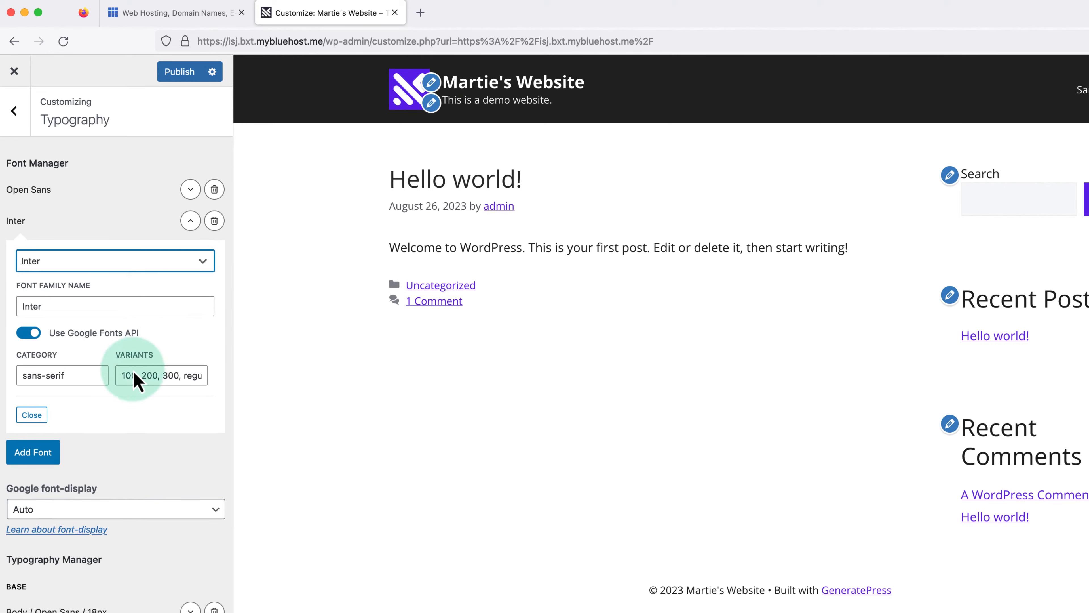
{"action": "left_click", "coordinate": [41, 415]}
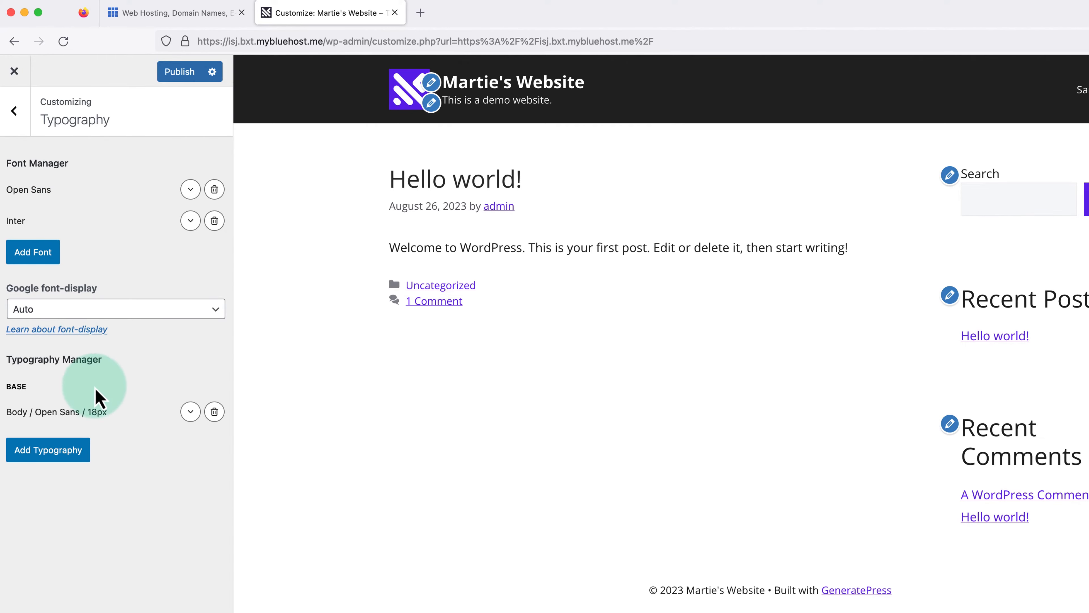
Step: Add a typography rule targeting All Headings and set its font family to Inter
{"action": "left_click", "coordinate": [62, 456]}
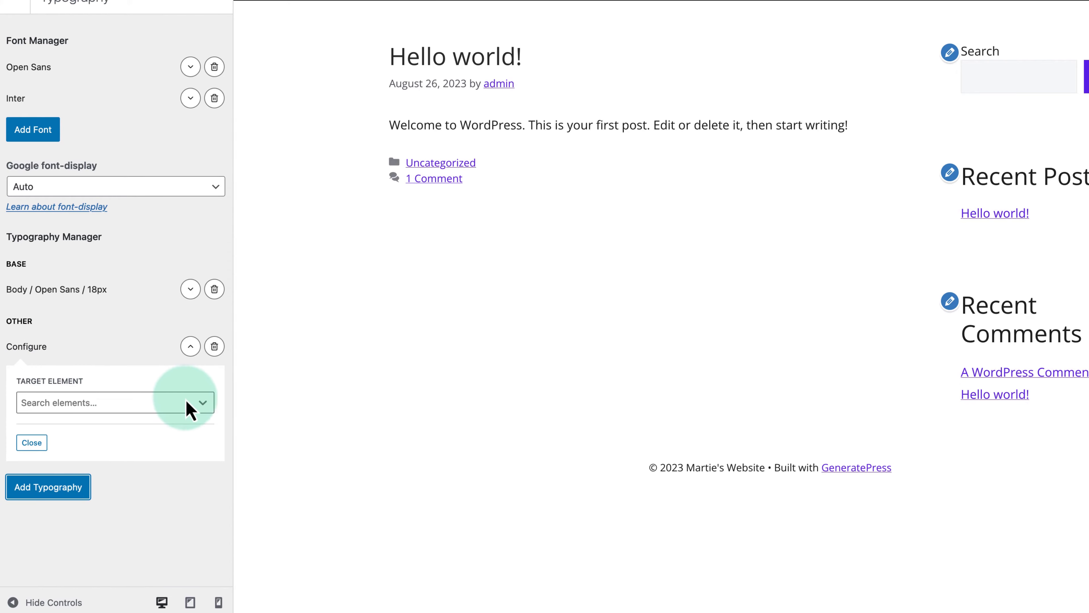
{"action": "left_click", "coordinate": [204, 406]}
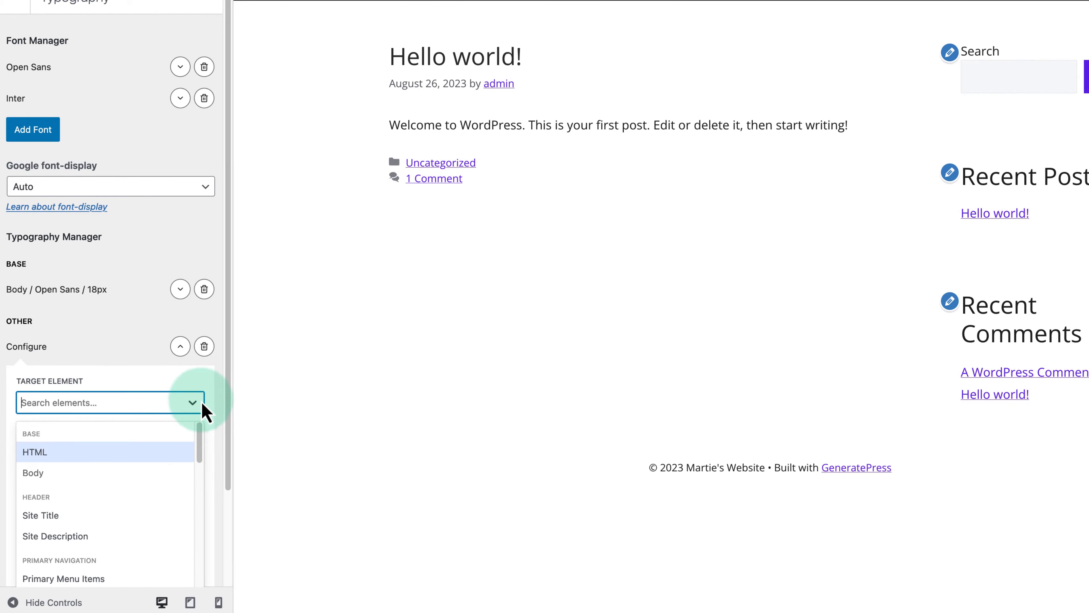
{"action": "scroll", "coordinate": [170, 464], "scroll_direction": "down", "scroll_amount": 2}
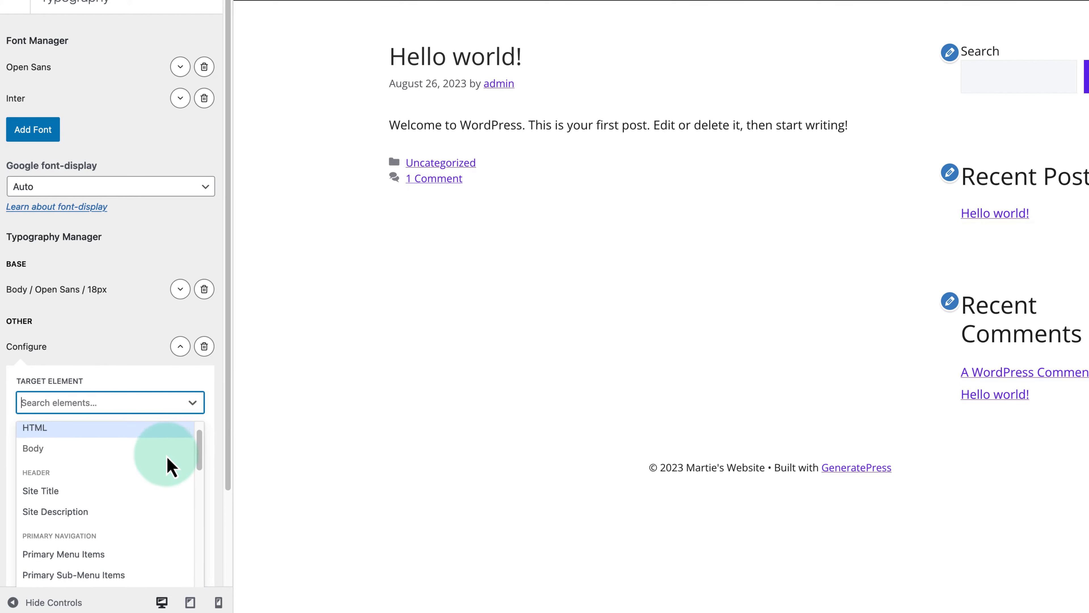
{"action": "scroll", "coordinate": [168, 464], "scroll_direction": "down", "scroll_amount": 6}
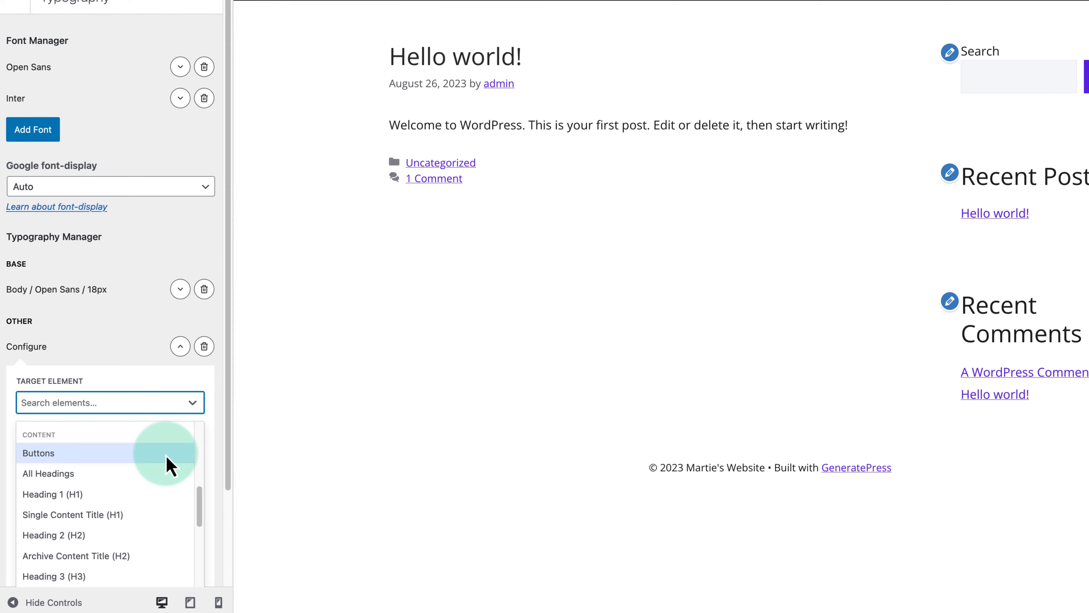
{"action": "left_click", "coordinate": [95, 475]}
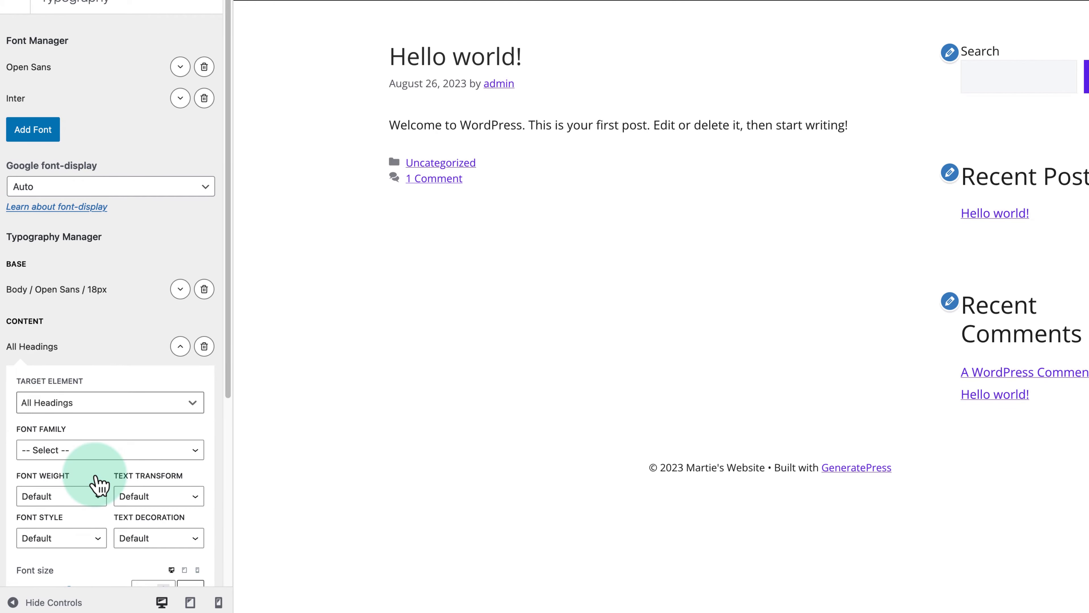
{"action": "left_click", "coordinate": [195, 450]}
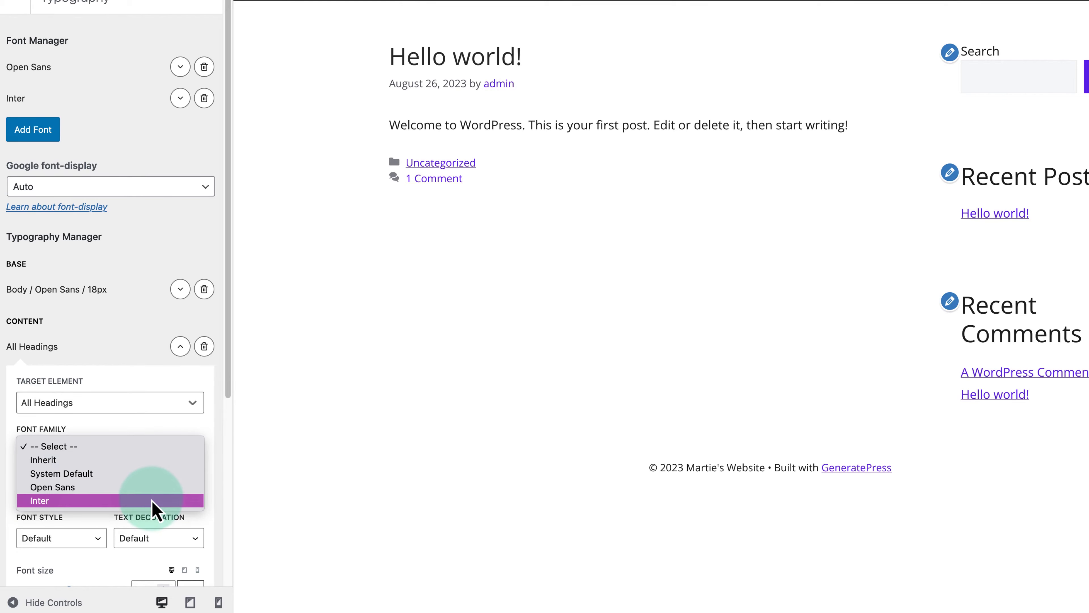
{"action": "left_click", "coordinate": [152, 501]}
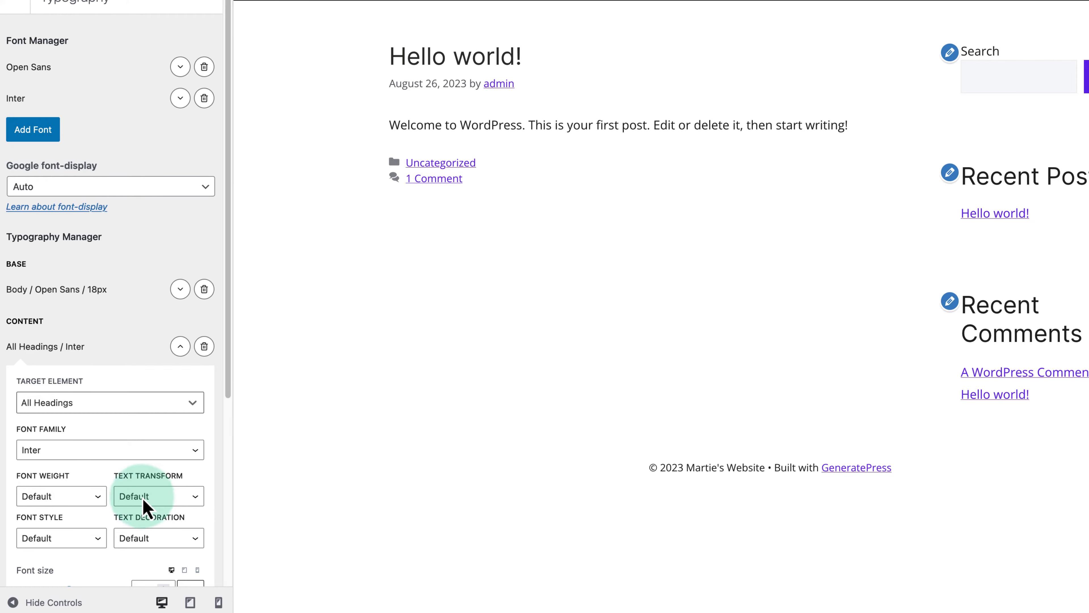
Step: Set the font weight of the All Headings typography to 800
{"action": "scroll", "coordinate": [97, 433], "scroll_direction": "down", "scroll_amount": 2}
{"action": "scroll", "coordinate": [101, 431], "scroll_direction": "down", "scroll_amount": 2}
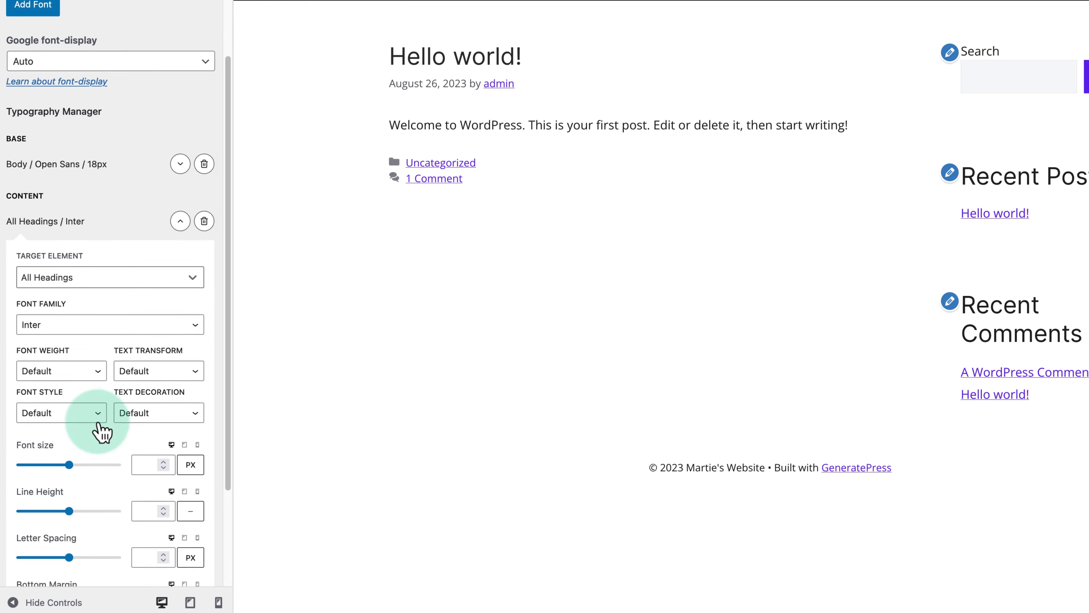
{"action": "left_click", "coordinate": [98, 337]}
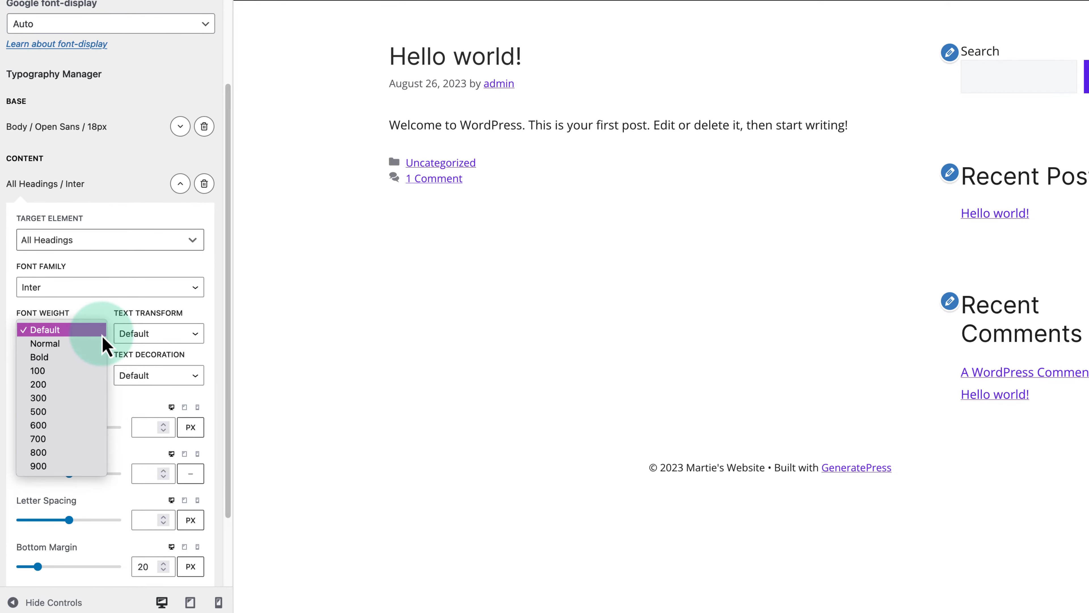
{"action": "left_click", "coordinate": [85, 453]}
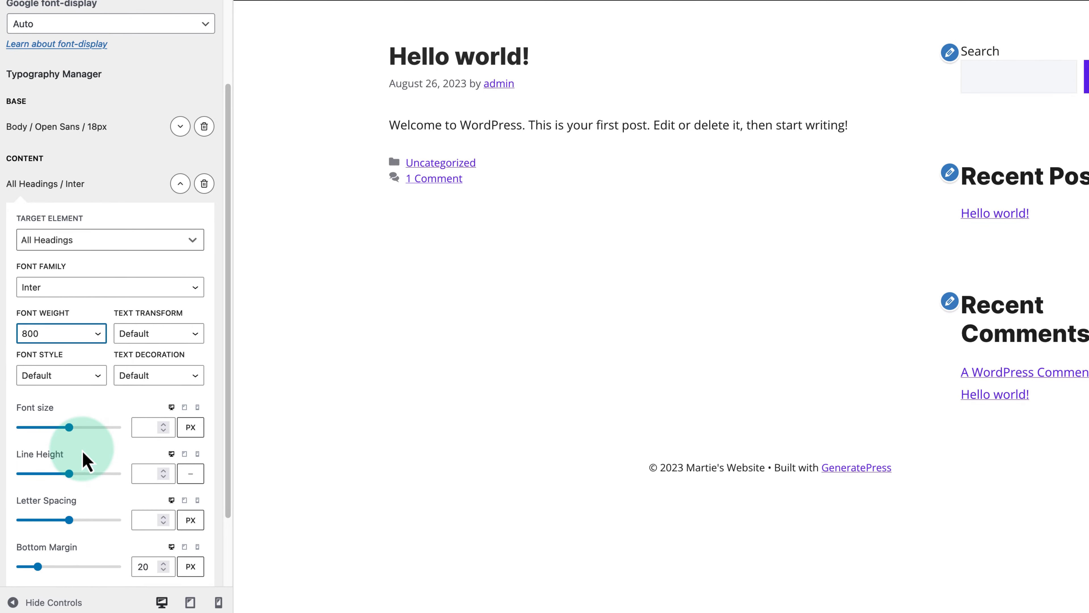
Step: Close the All Headings typography settings and publish the typography changes, returning to the main customizer options
{"action": "left_click", "coordinate": [86, 460]}
{"action": "scroll", "coordinate": [86, 460], "scroll_direction": "down", "scroll_amount": 3}
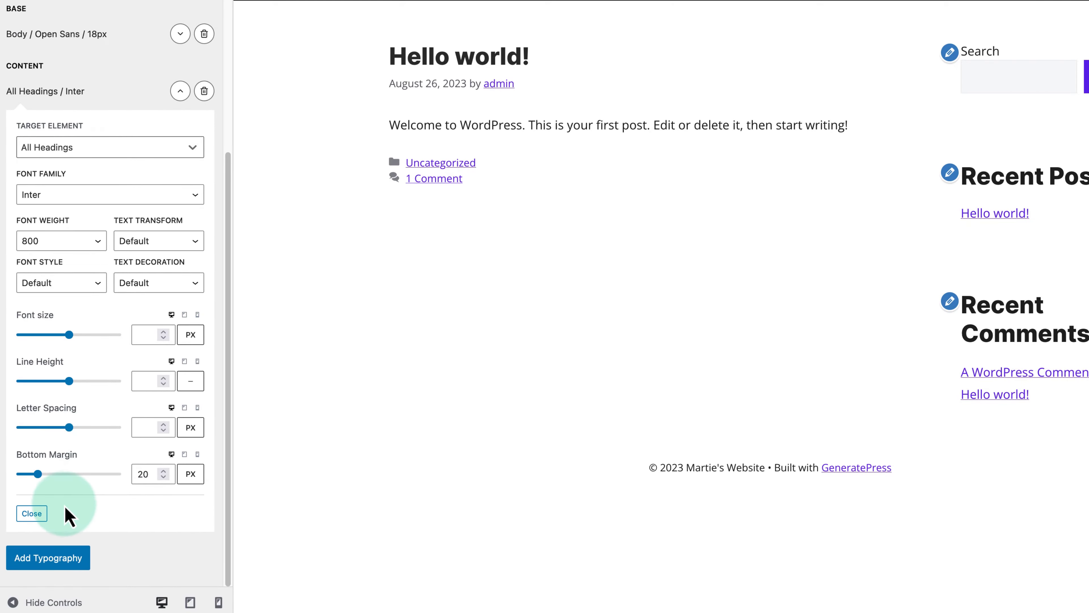
{"action": "left_click", "coordinate": [33, 516]}
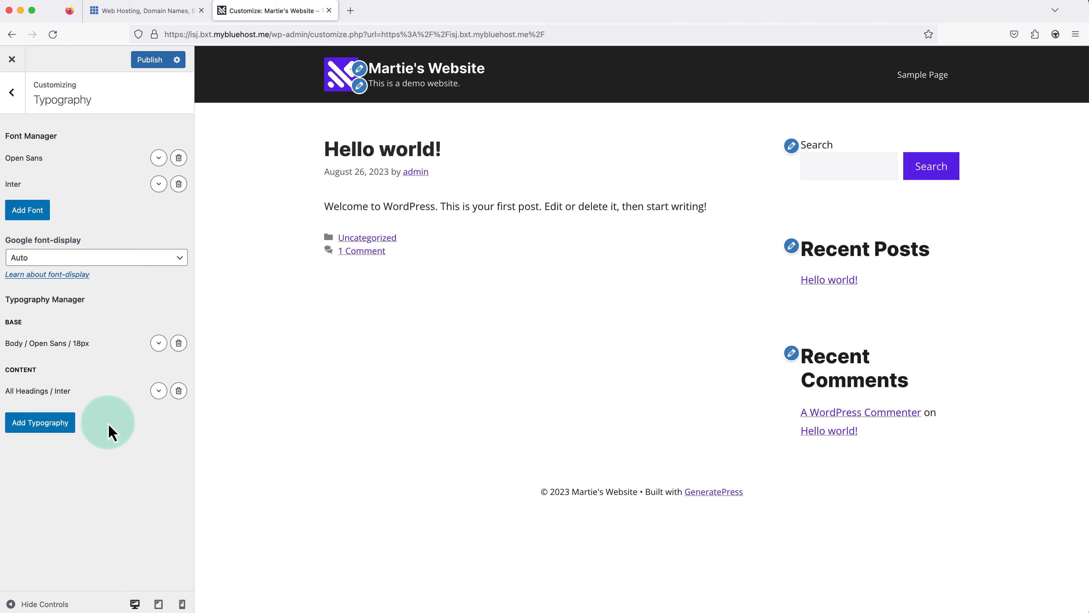
{"action": "left_click", "coordinate": [148, 60]}
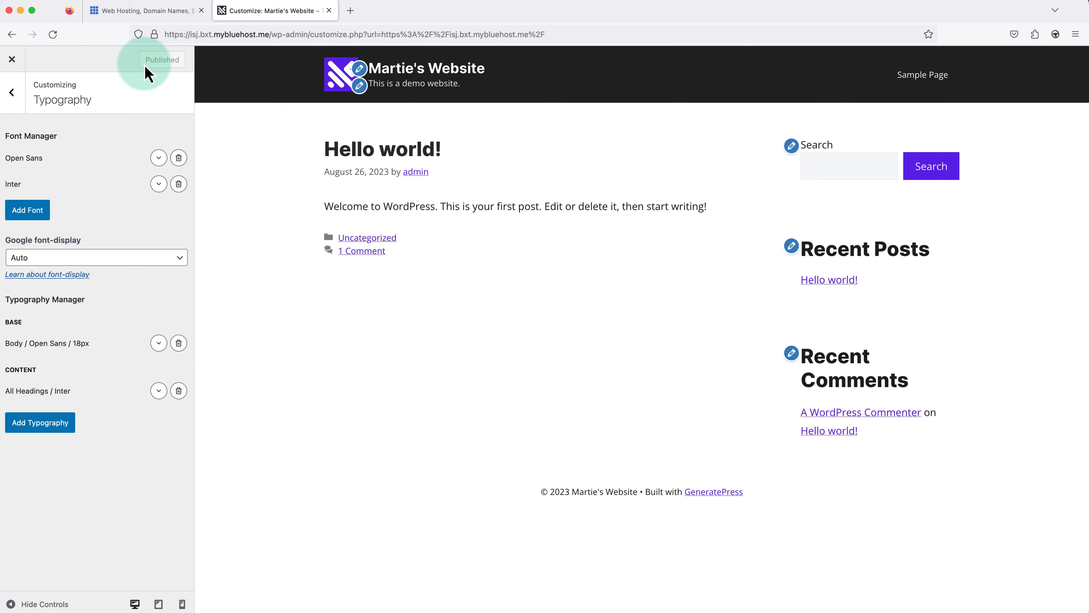
{"action": "left_click", "coordinate": [13, 95]}
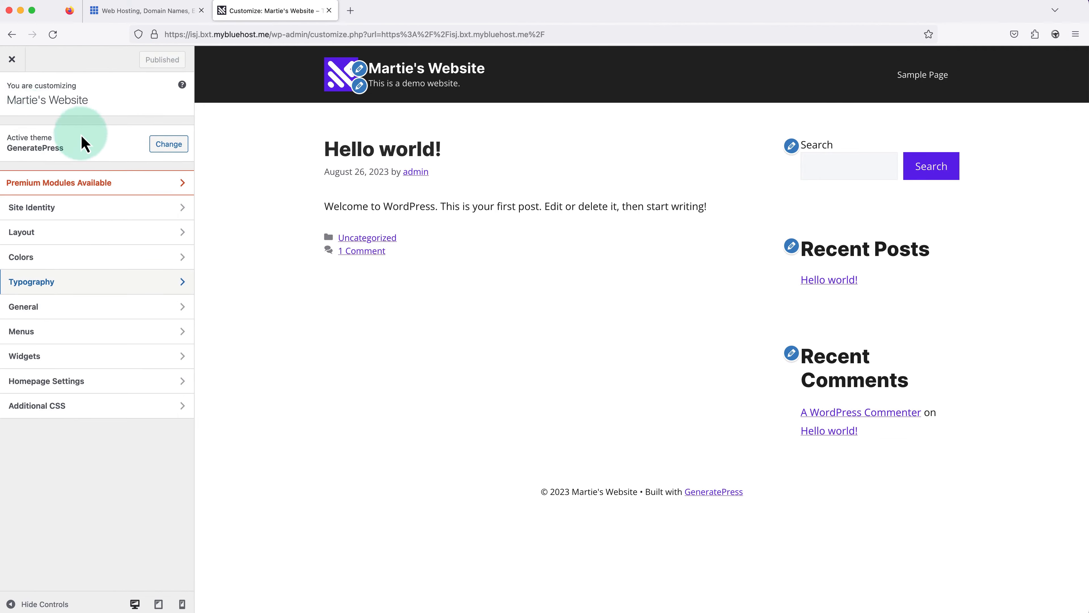
Step: Create a new menu named Main Menu and assign it to the Primary Menu location
{"action": "left_click", "coordinate": [227, 251]}
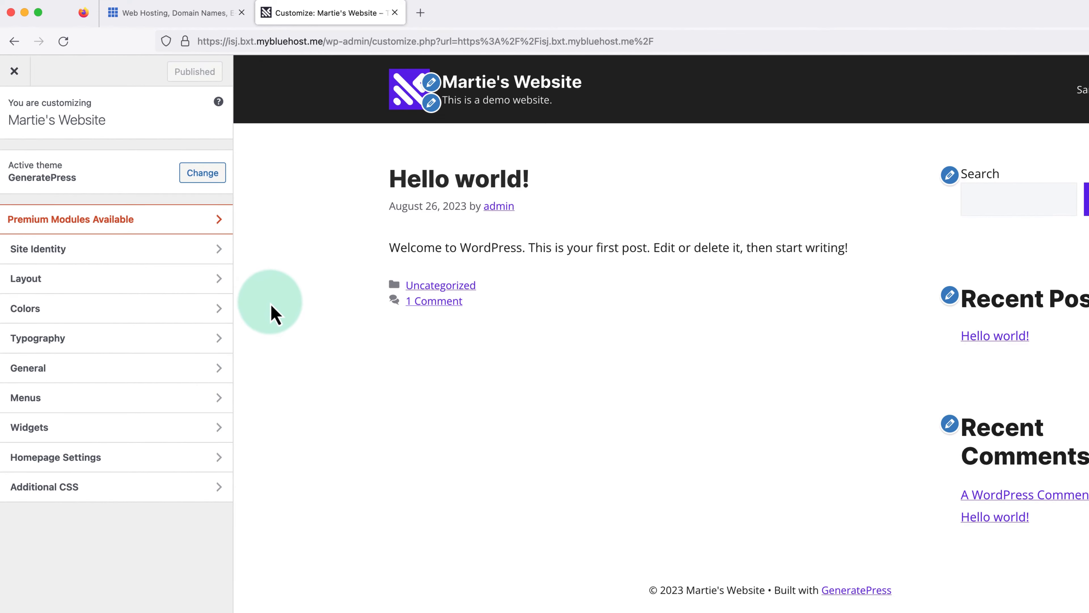
{"action": "left_click", "coordinate": [112, 410]}
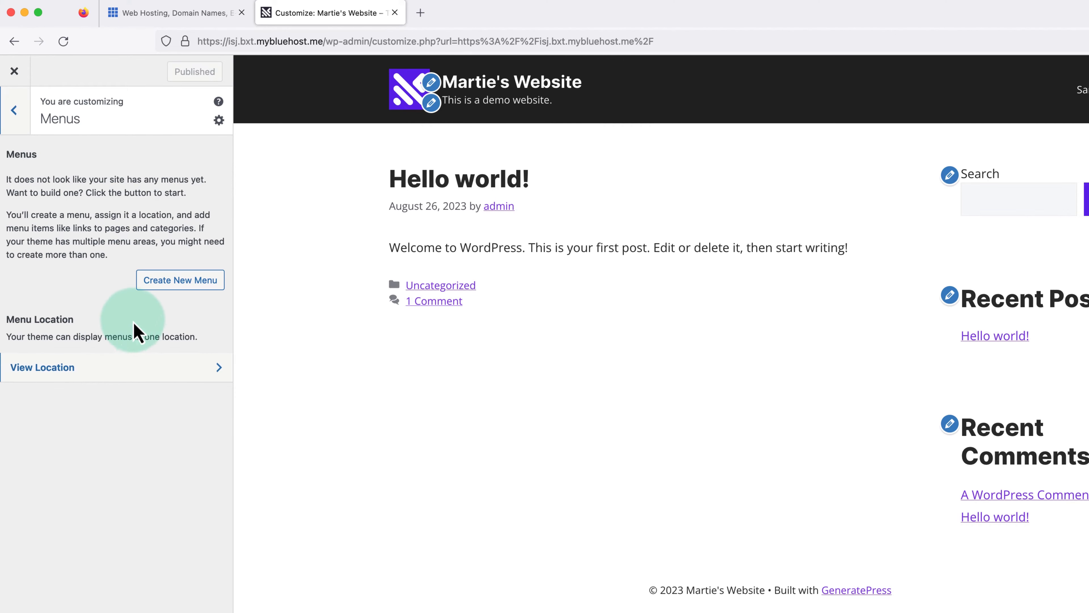
{"action": "left_click", "coordinate": [177, 287]}
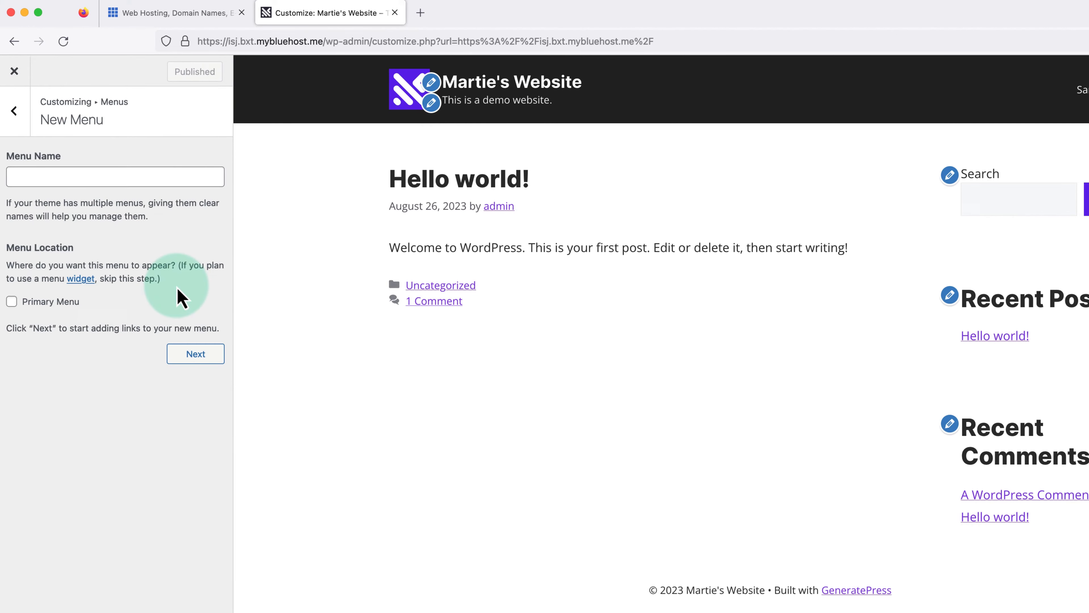
{"action": "left_click", "coordinate": [134, 176]}
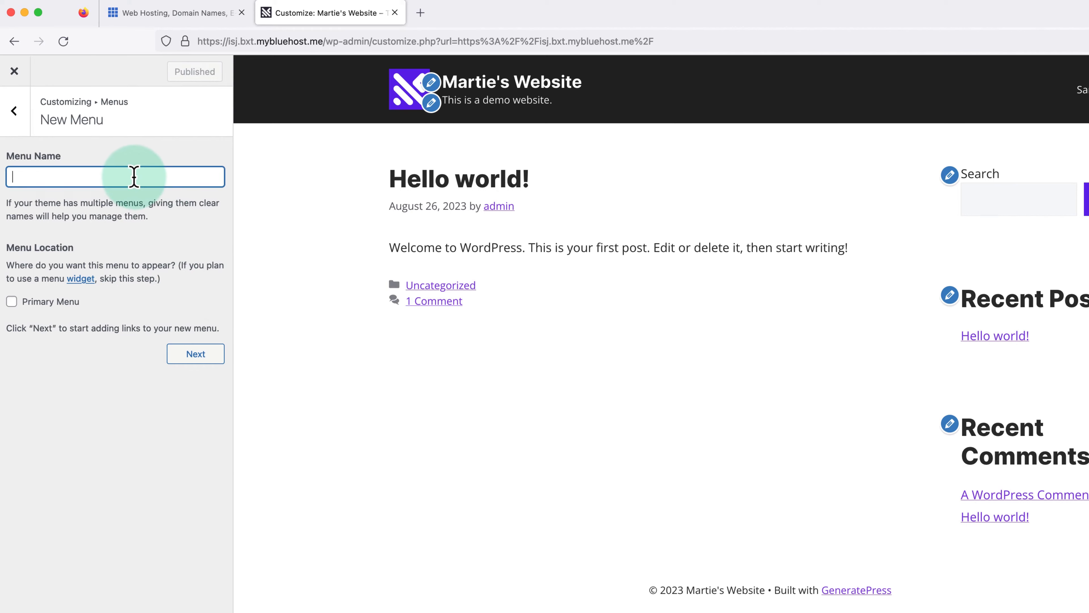
{"action": "type", "text": "Main Menu"}
{"action": "left_click", "coordinate": [168, 234]}
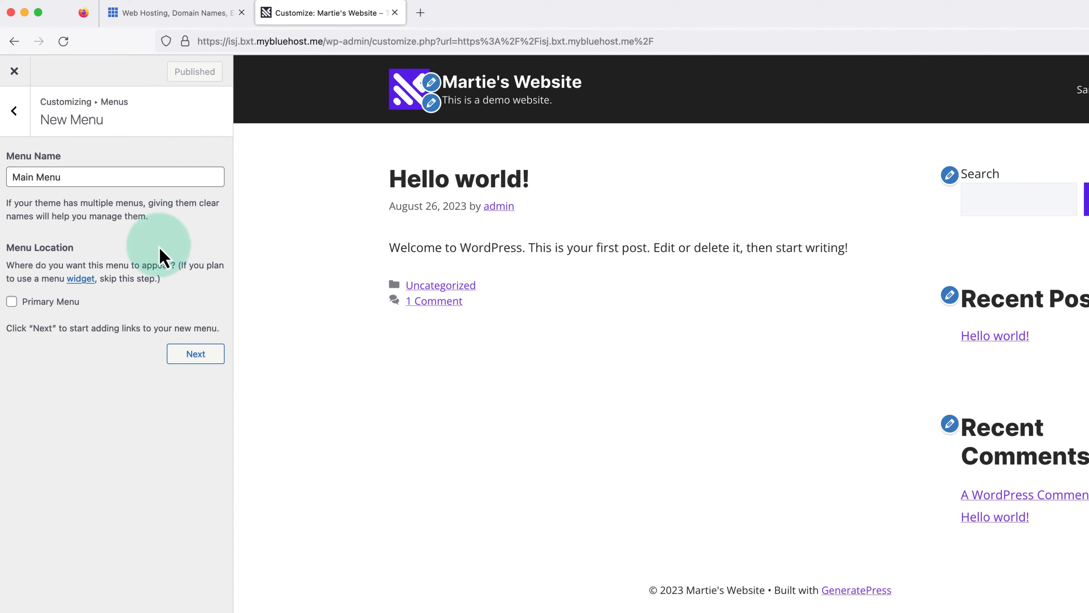
{"action": "left_click", "coordinate": [13, 302]}
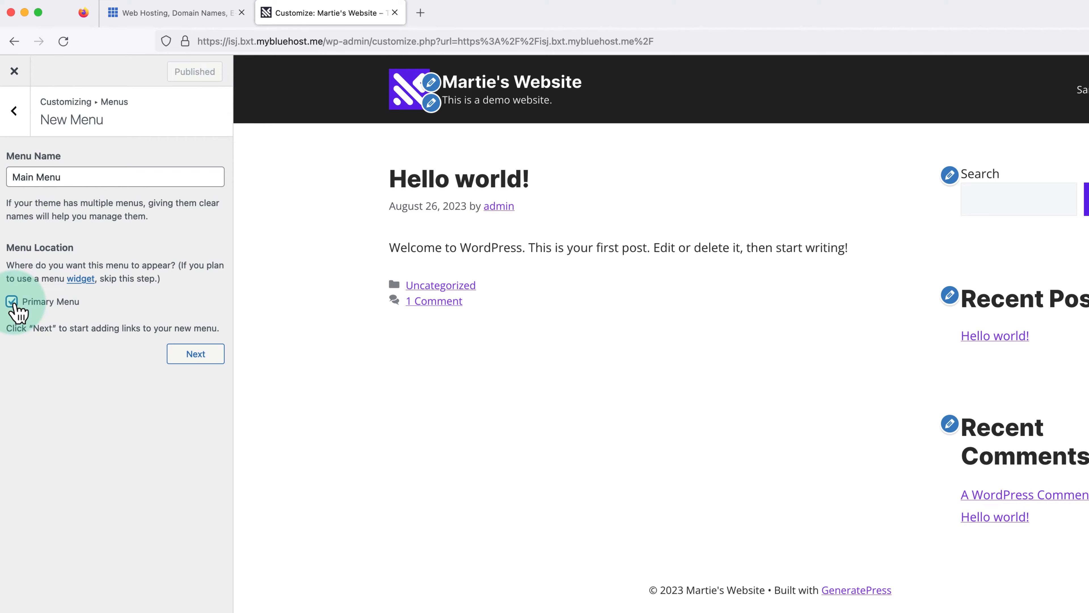
{"action": "left_click", "coordinate": [195, 360]}
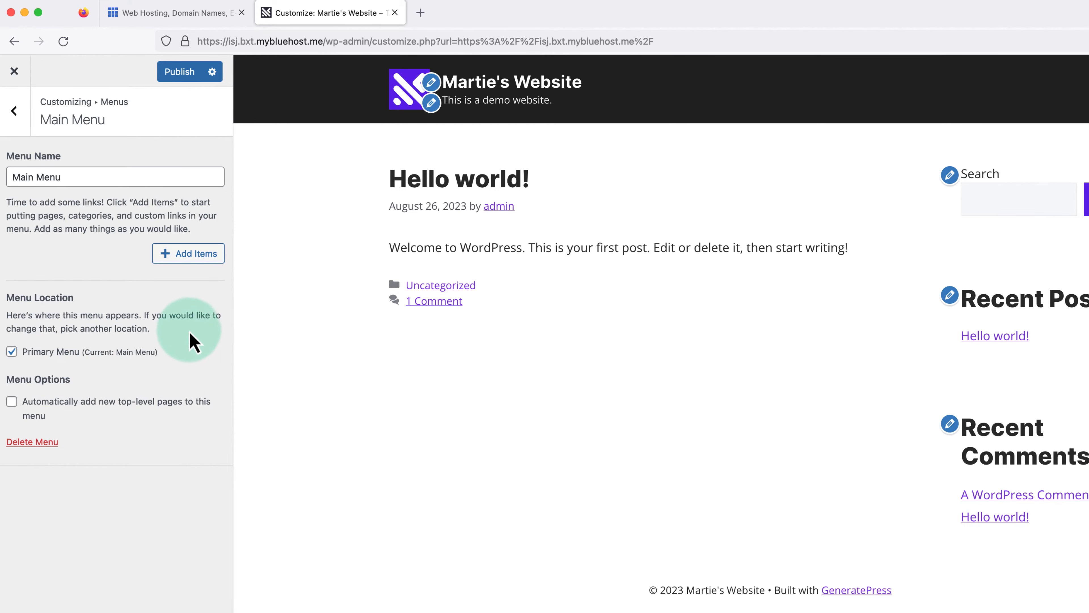
Step: Create two new pages, About Us and Home, as items of the Main Menu
{"action": "left_click", "coordinate": [179, 258]}
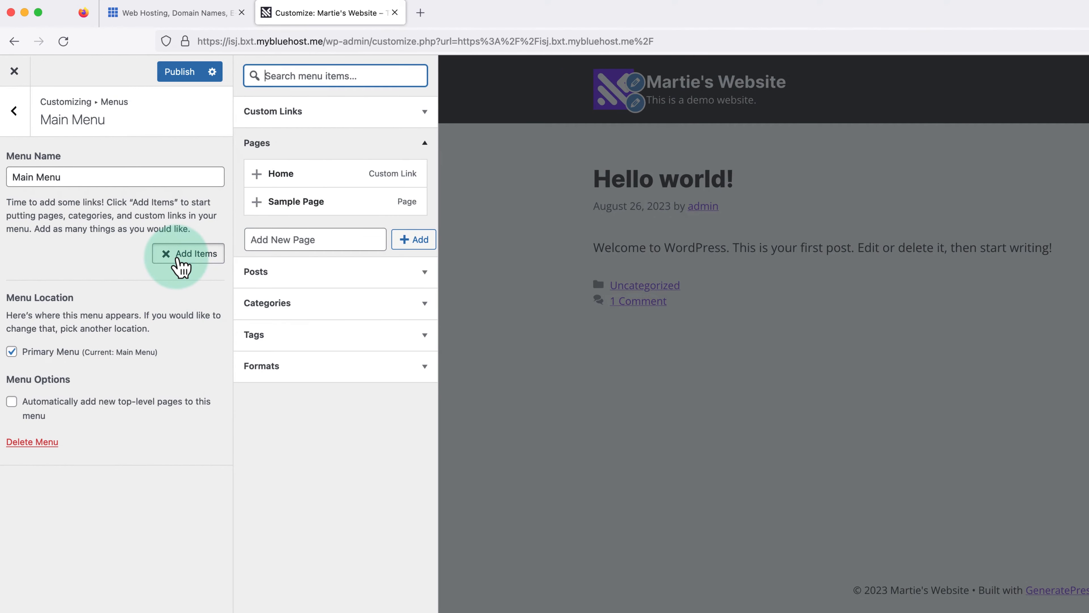
{"action": "left_click", "coordinate": [275, 240]}
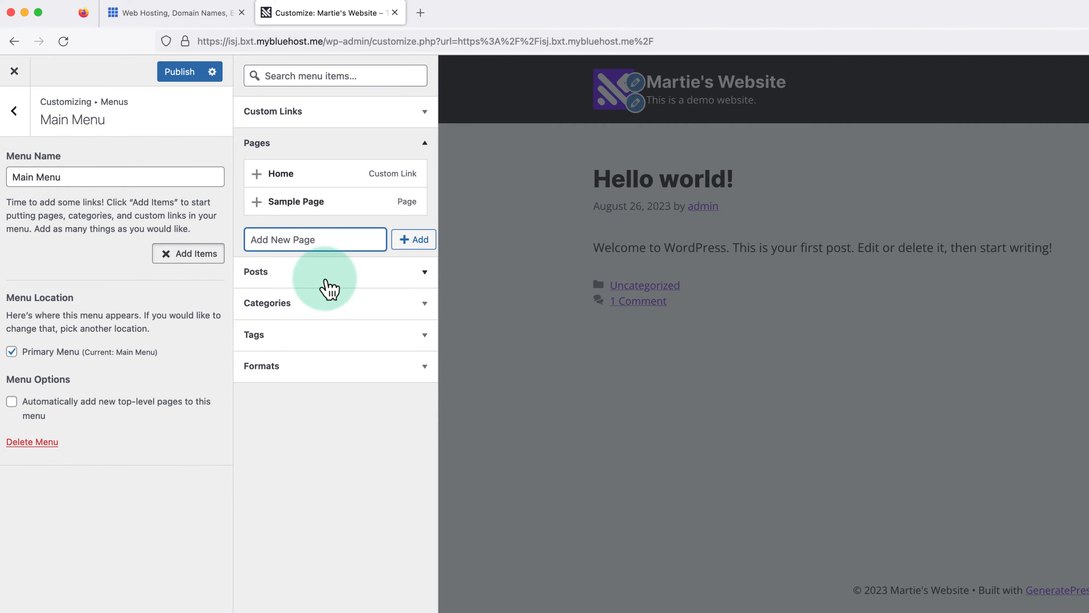
{"action": "type", "text": "About Us"}
{"action": "left_click", "coordinate": [406, 244]}
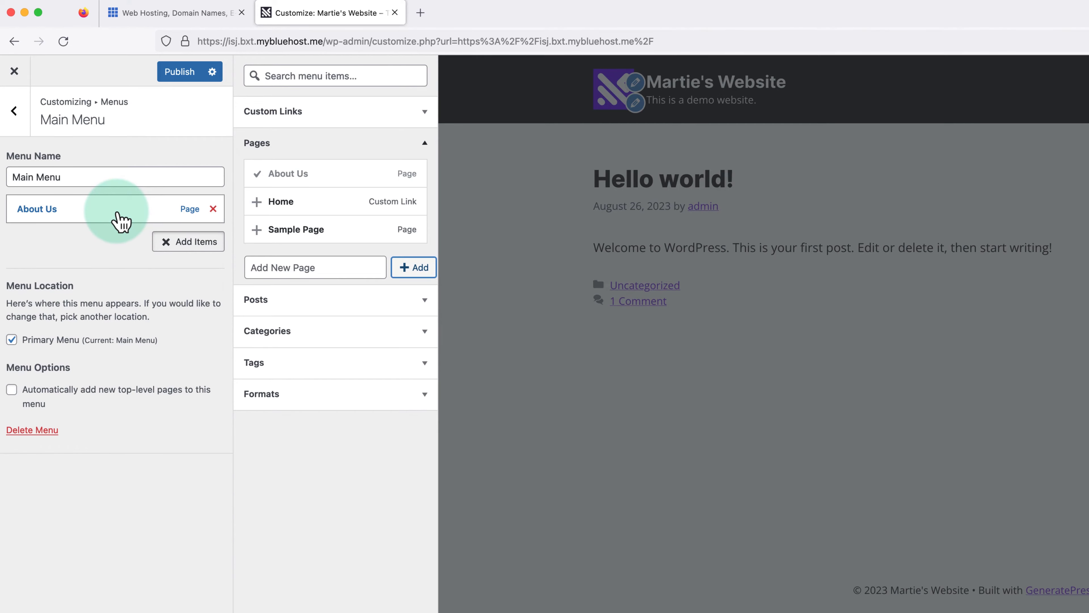
{"action": "left_click", "coordinate": [297, 267]}
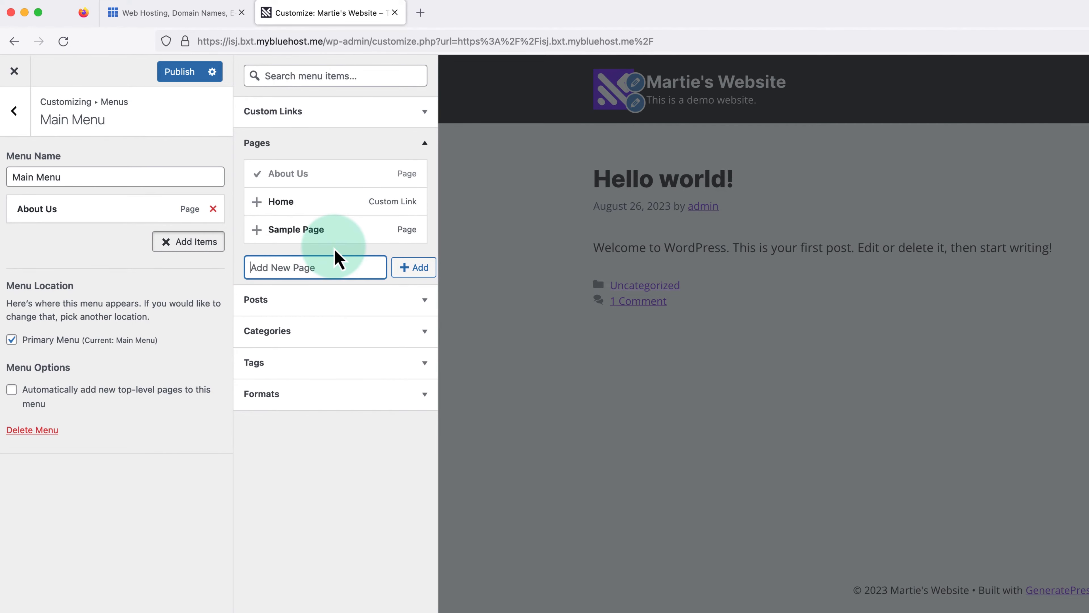
{"action": "type", "text": "Home"}
{"action": "left_click", "coordinate": [417, 268]}
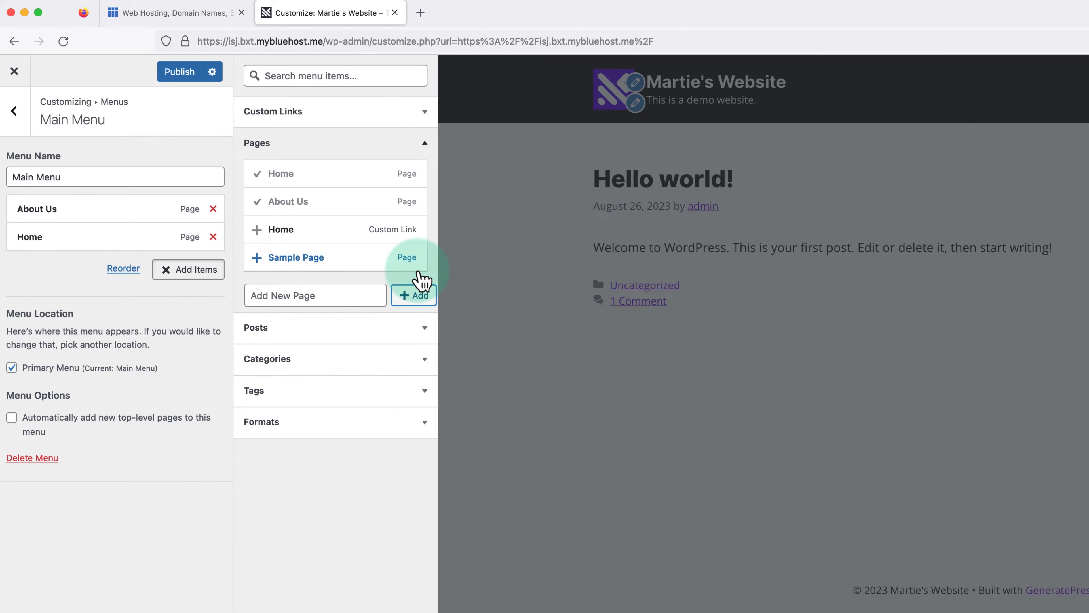
Step: Create two more new pages, Contact Us and Services, as items of the Main Menu
{"action": "left_click", "coordinate": [310, 293]}
{"action": "type", "text": "Co"}
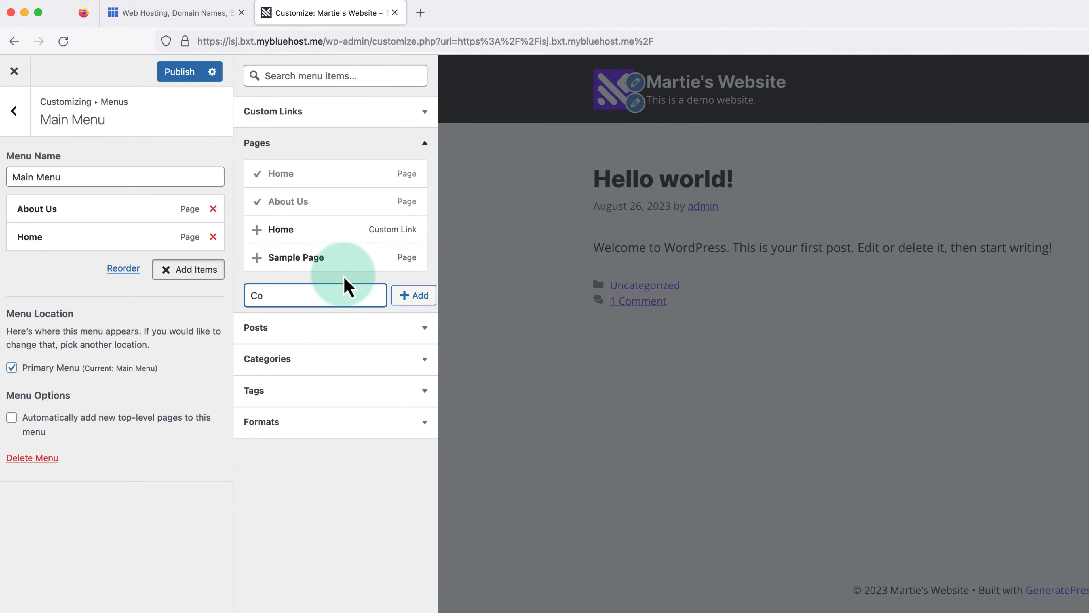
{"action": "type", "text": "ntact Us"}
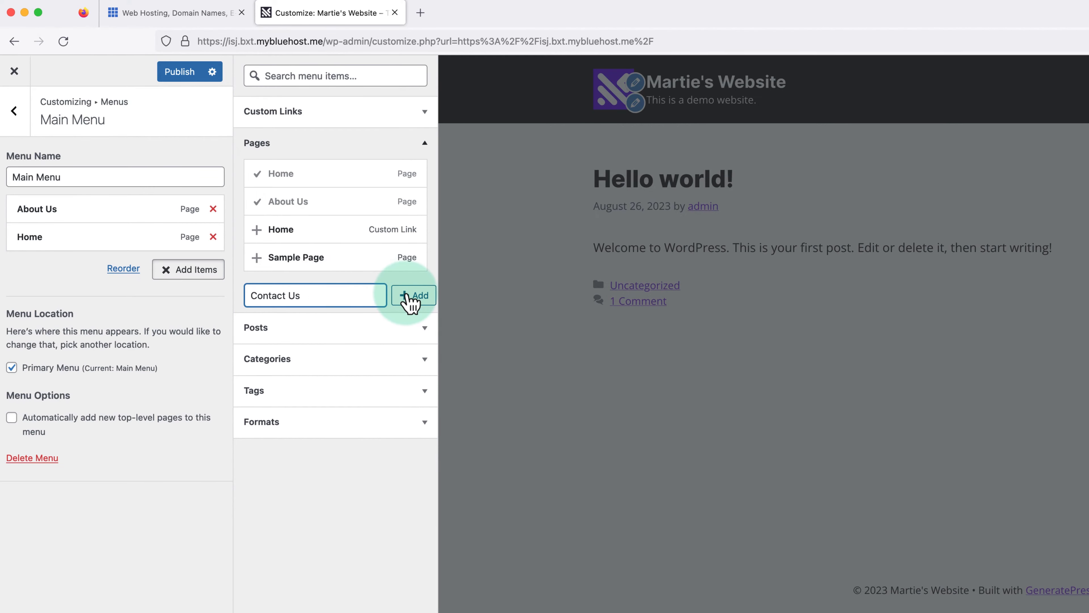
{"action": "left_click", "coordinate": [410, 296]}
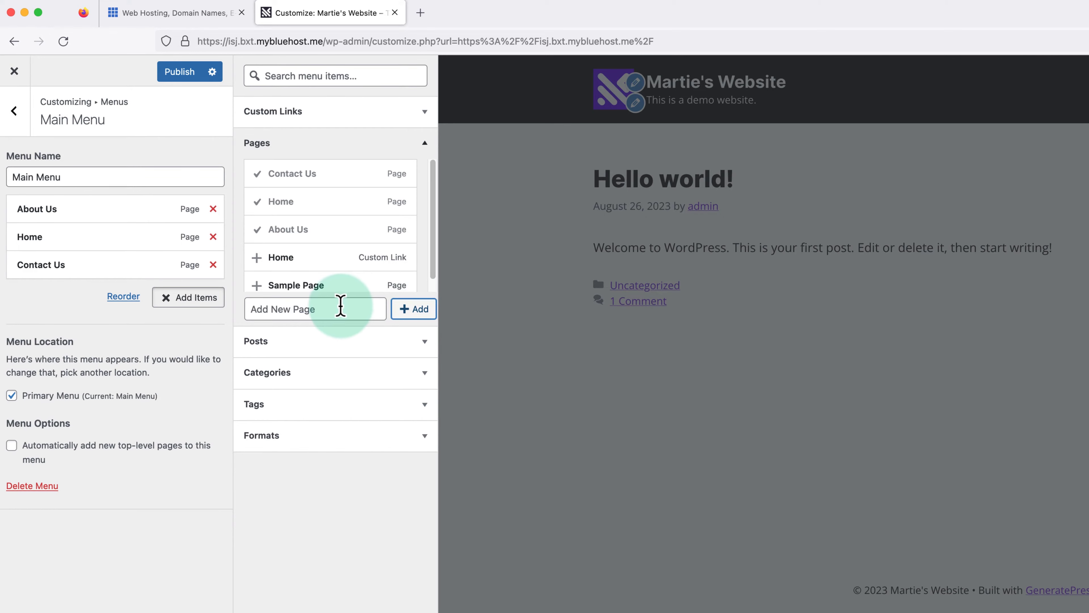
{"action": "left_click", "coordinate": [322, 311]}
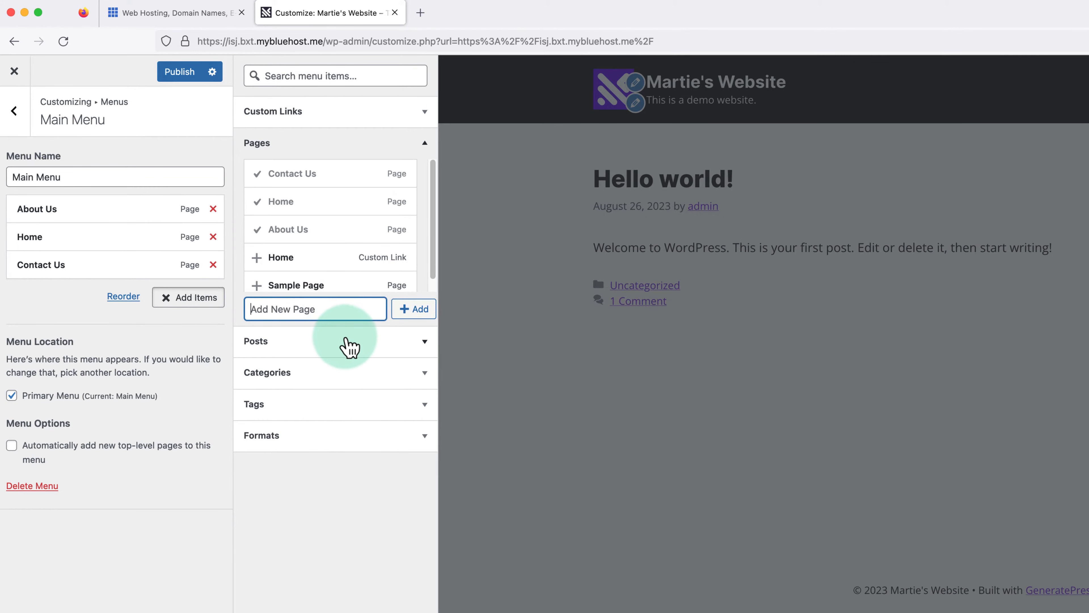
{"action": "type", "text": "Services"}
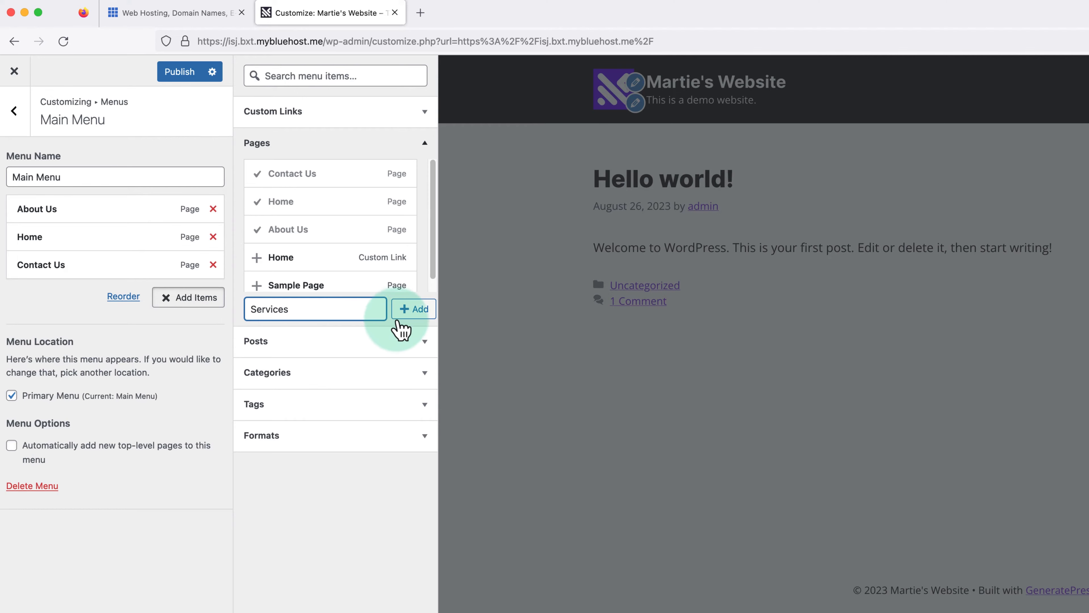
{"action": "left_click", "coordinate": [414, 309]}
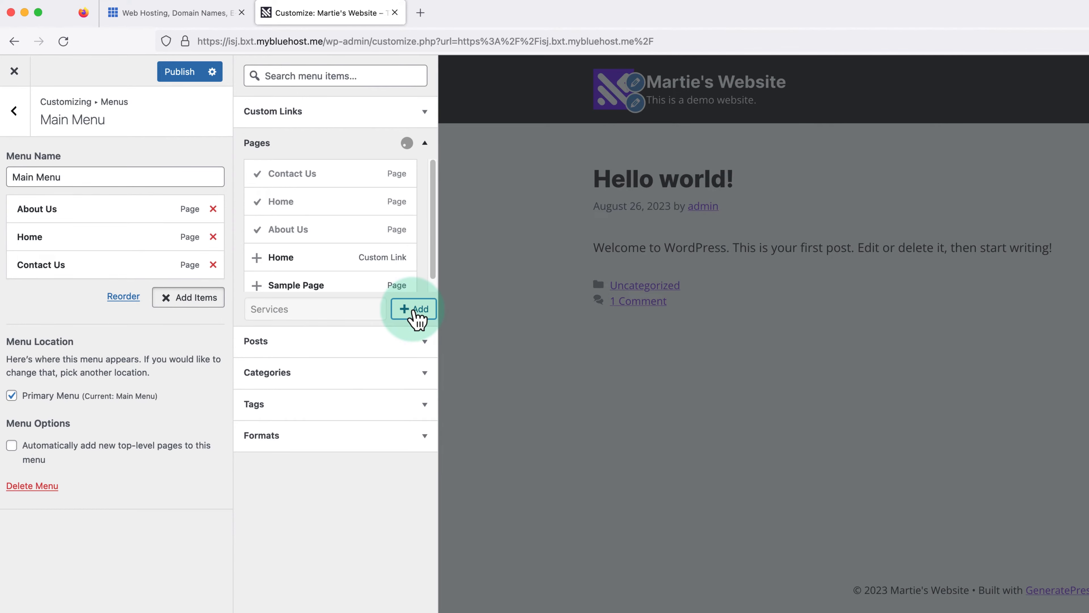
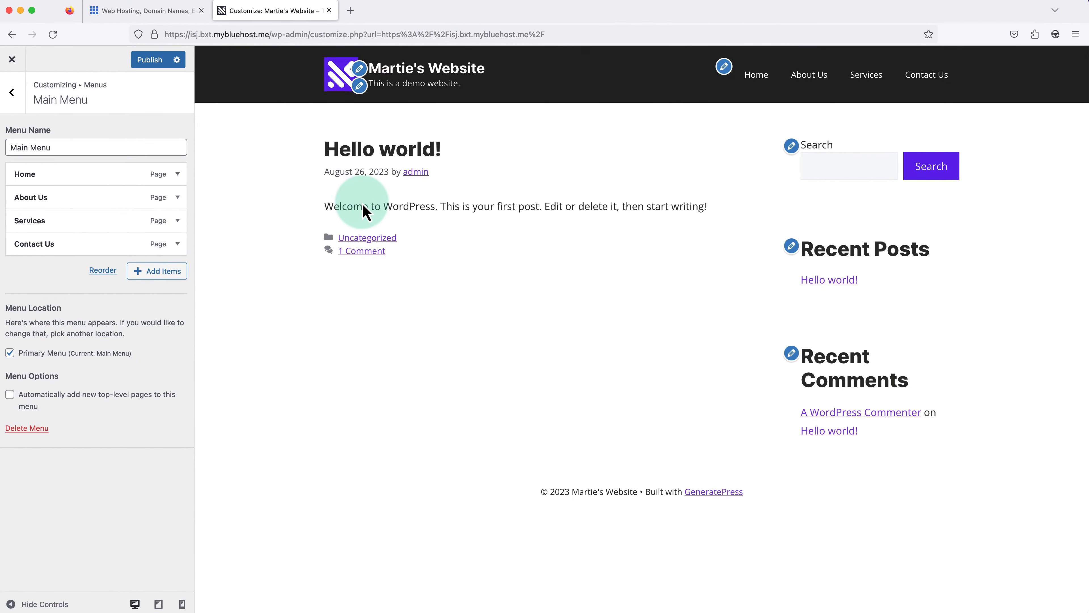
Step: Preview the About Us and Services pages from the site navigation, and publish the menu before returning to the main customizer options
{"action": "left_click", "coordinate": [809, 81]}
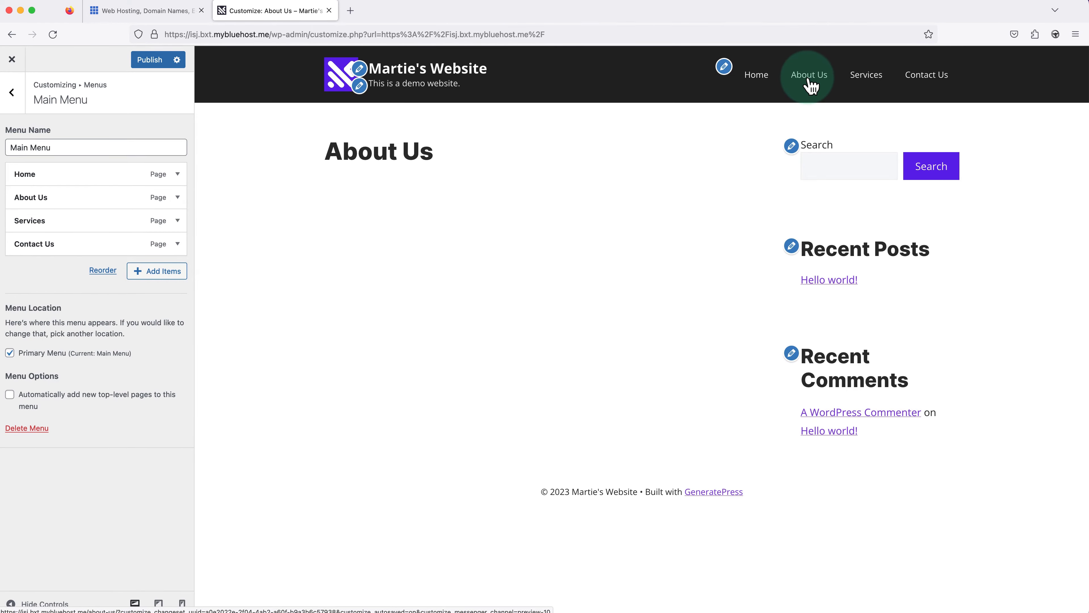
{"action": "left_click", "coordinate": [868, 81]}
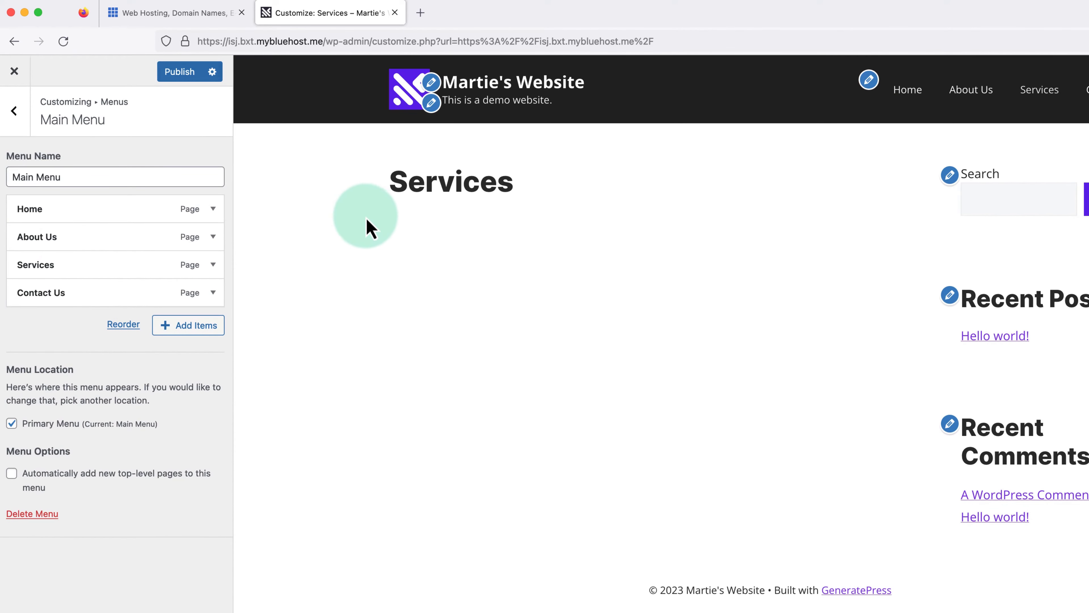
{"action": "left_click", "coordinate": [192, 77]}
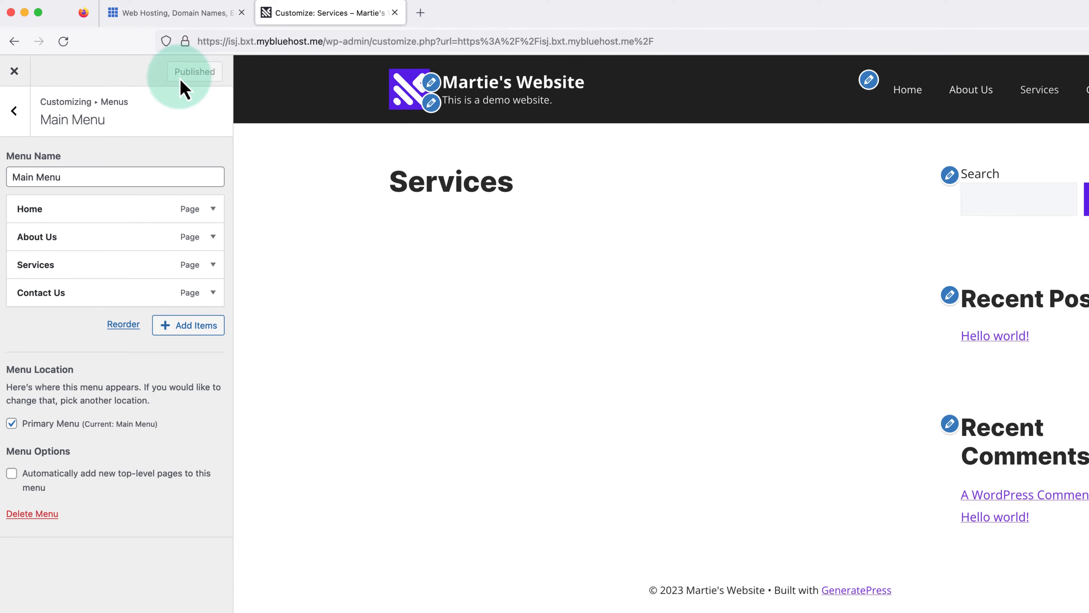
{"action": "left_click", "coordinate": [19, 112]}
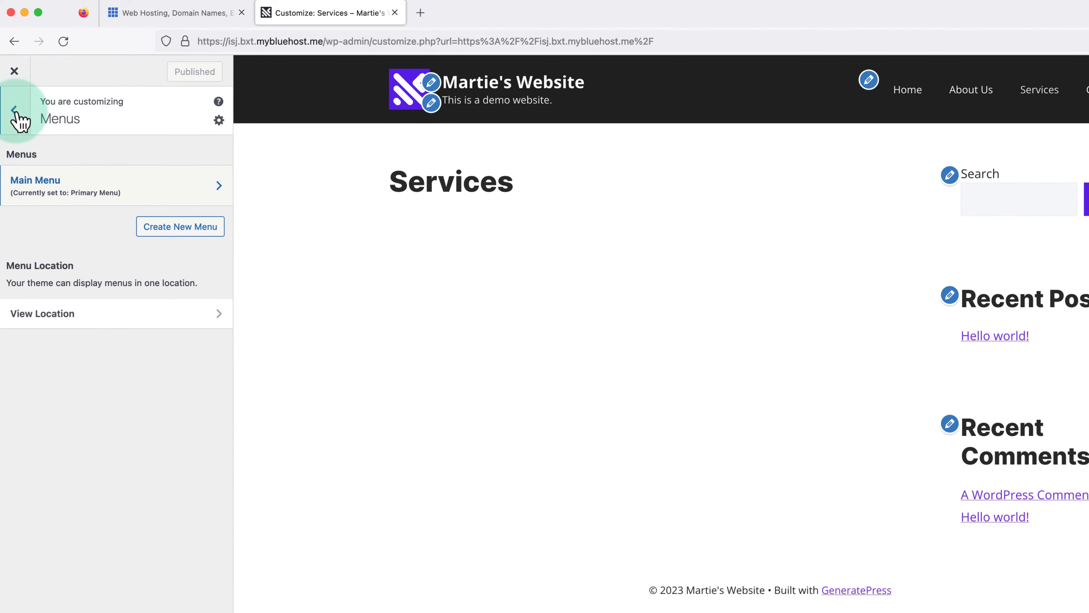
{"action": "left_click", "coordinate": [16, 112]}
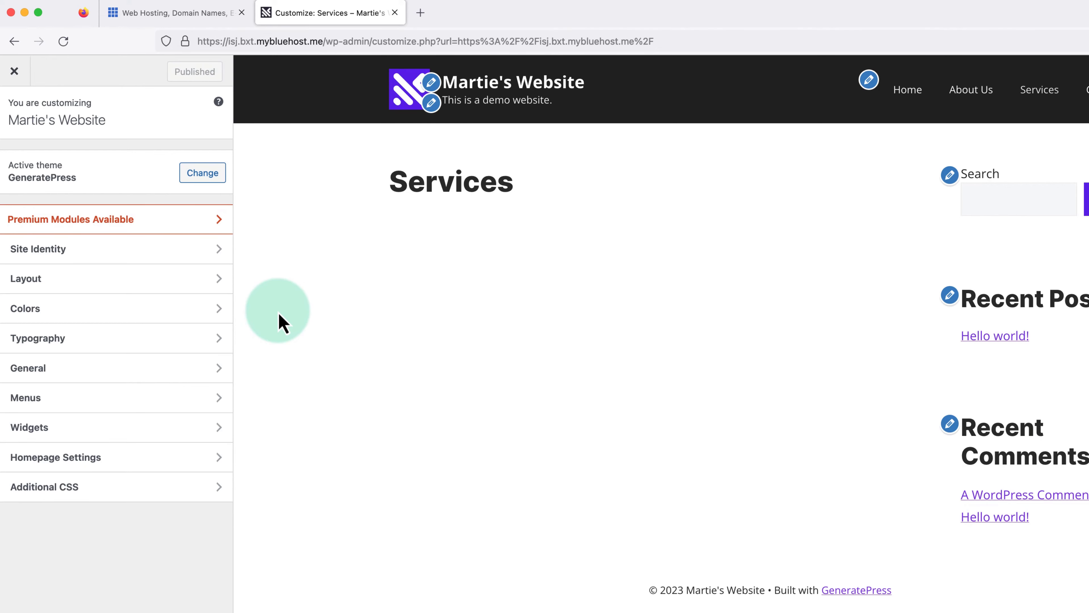
Step: Make the homepage display a static page, choose Home as the homepage, and publish the change
{"action": "left_click", "coordinate": [409, 106]}
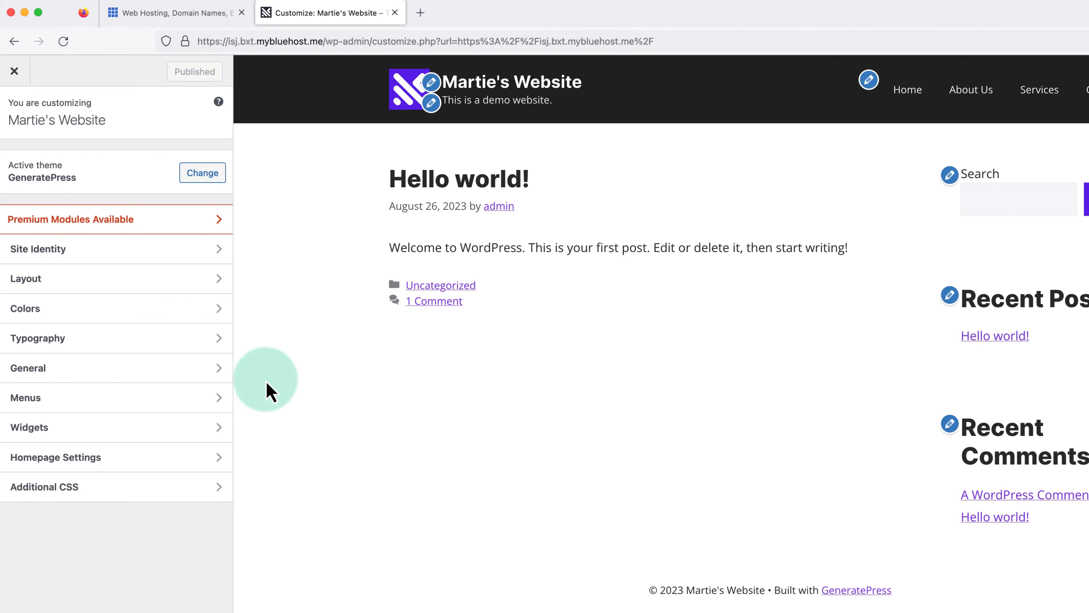
{"action": "left_click", "coordinate": [127, 470]}
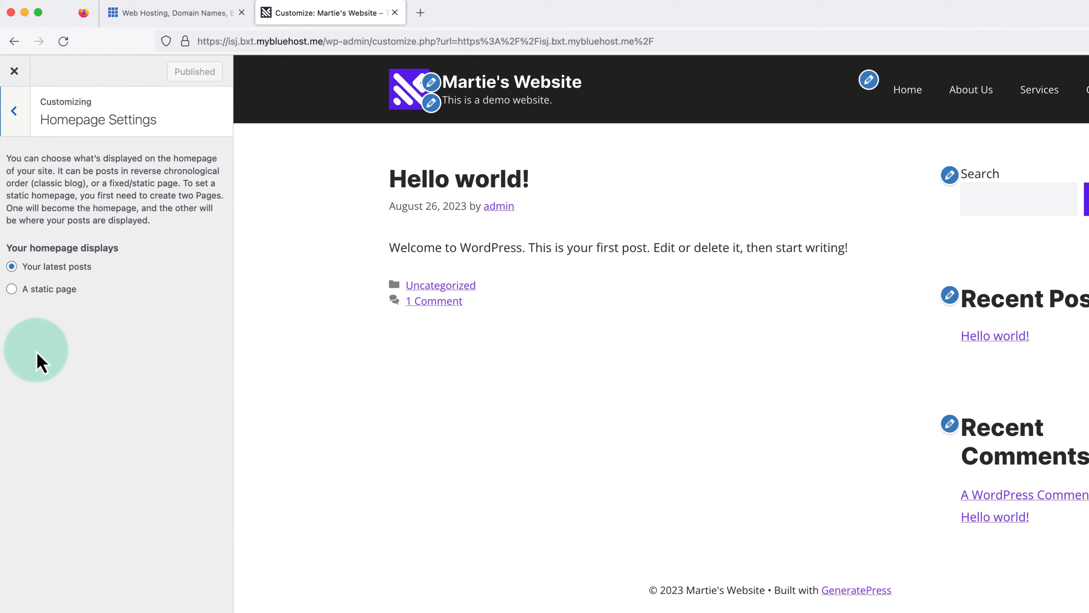
{"action": "left_click", "coordinate": [11, 288]}
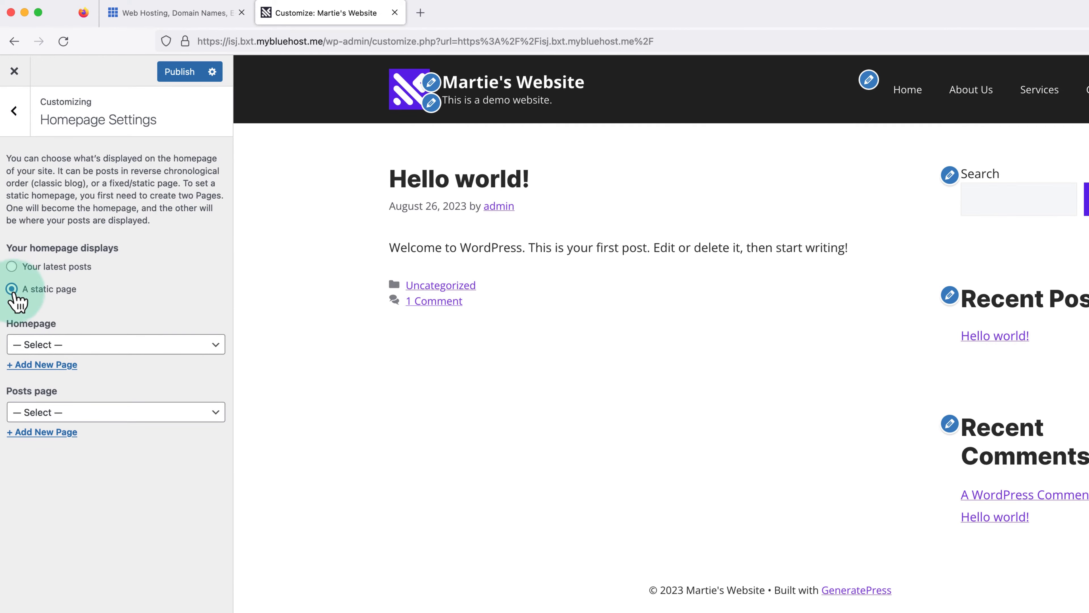
{"action": "left_click", "coordinate": [215, 346]}
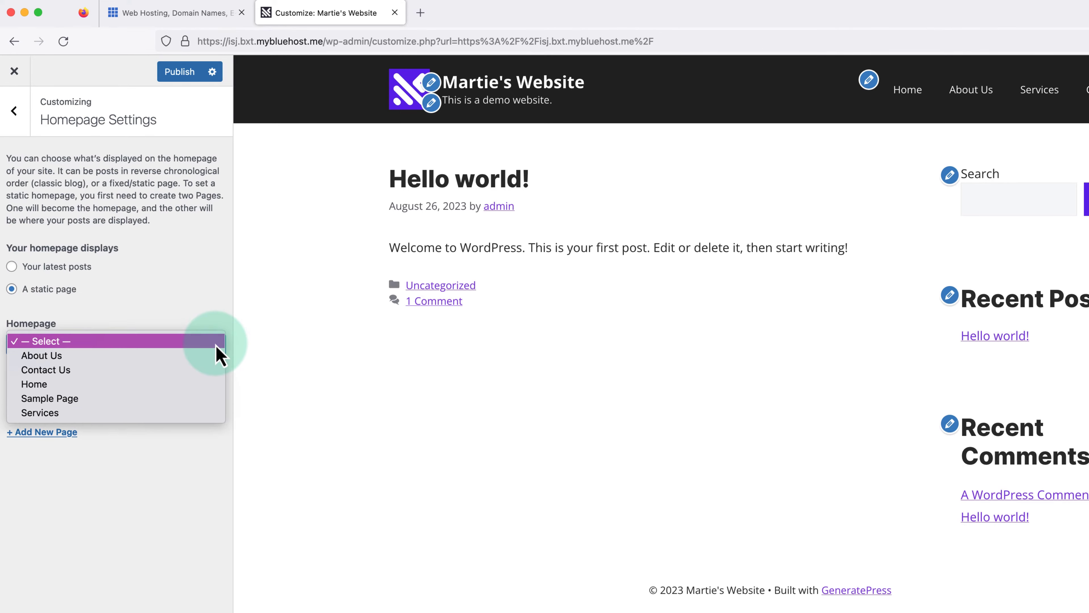
{"action": "left_click", "coordinate": [210, 384]}
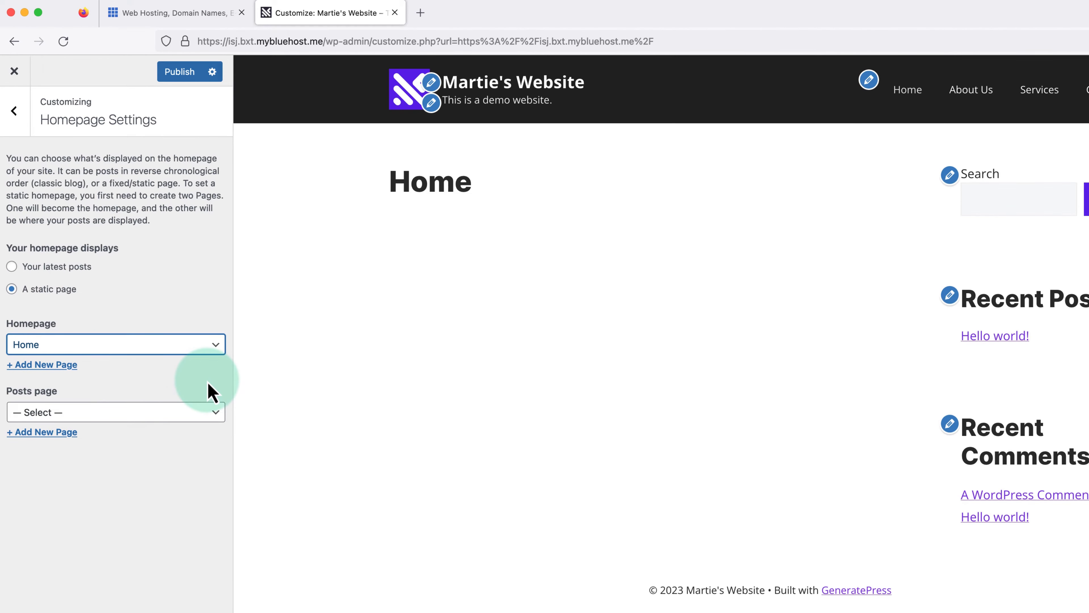
{"action": "left_click", "coordinate": [208, 383]}
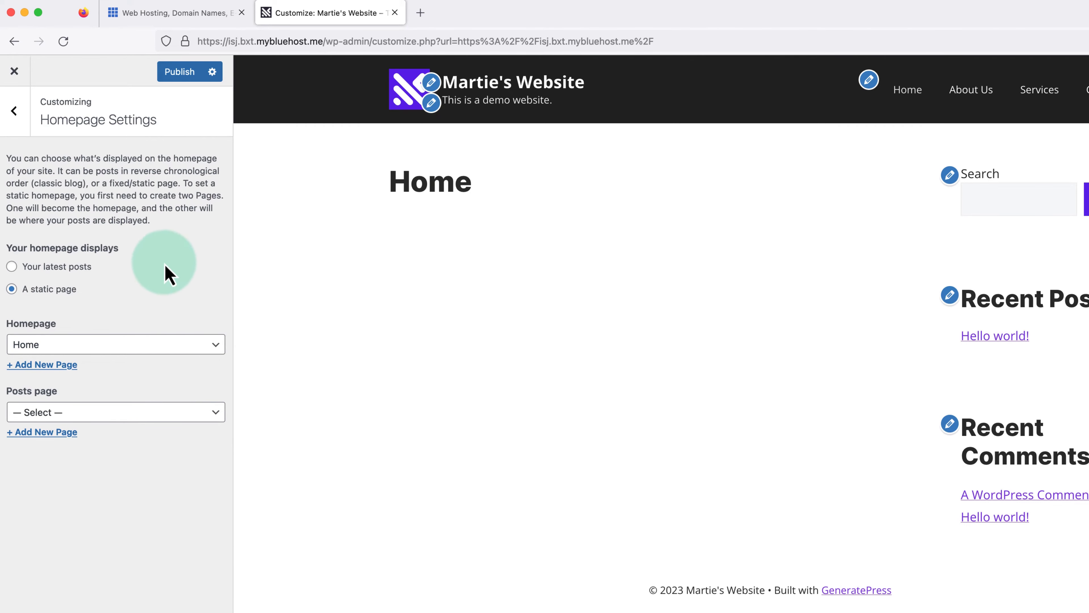
{"action": "left_click", "coordinate": [172, 73]}
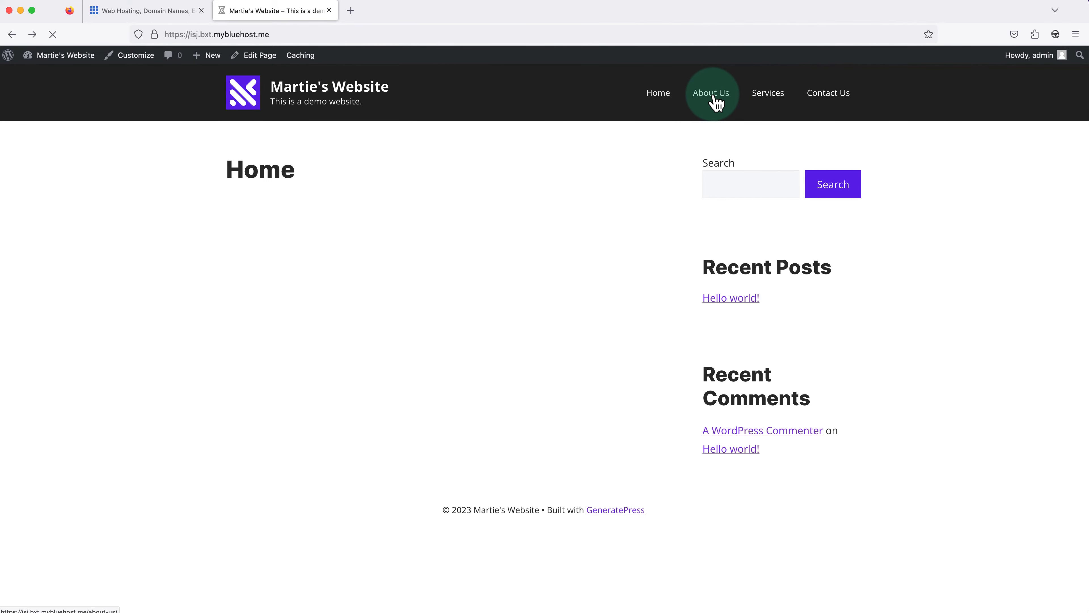
Step: View the Home page, go to the About Us page from the site navigation, and open it in the page editor
{"action": "left_click", "coordinate": [658, 93]}
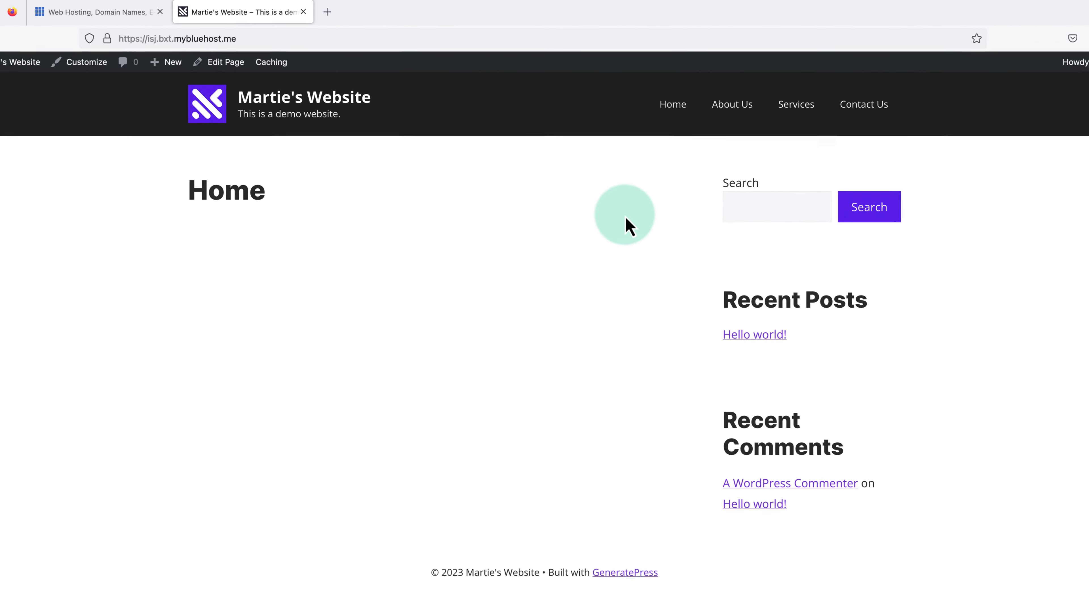
{"action": "left_click", "coordinate": [740, 121]}
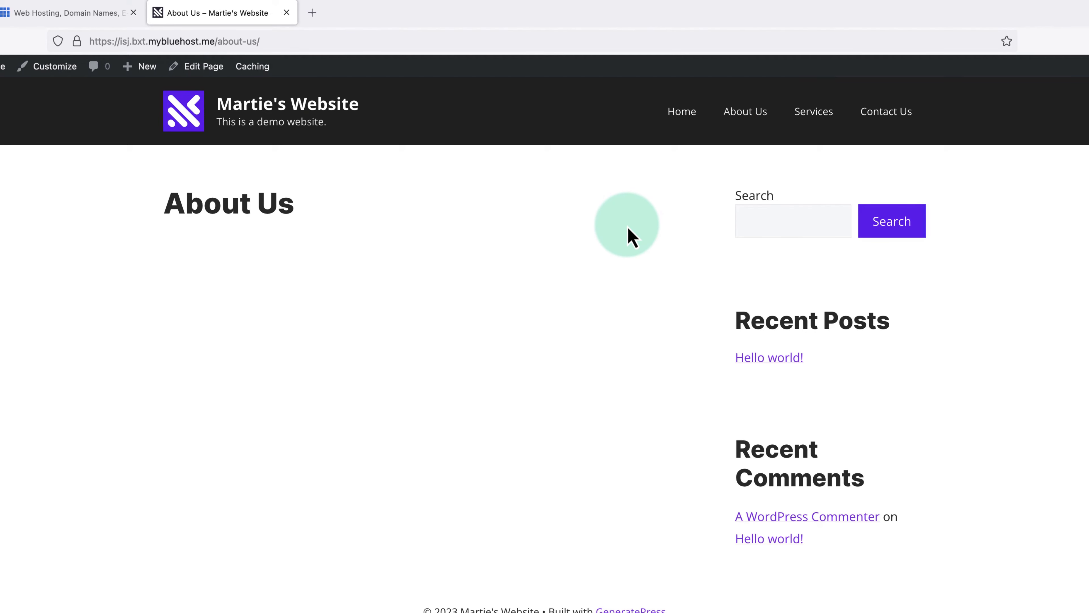
{"action": "left_click", "coordinate": [211, 74]}
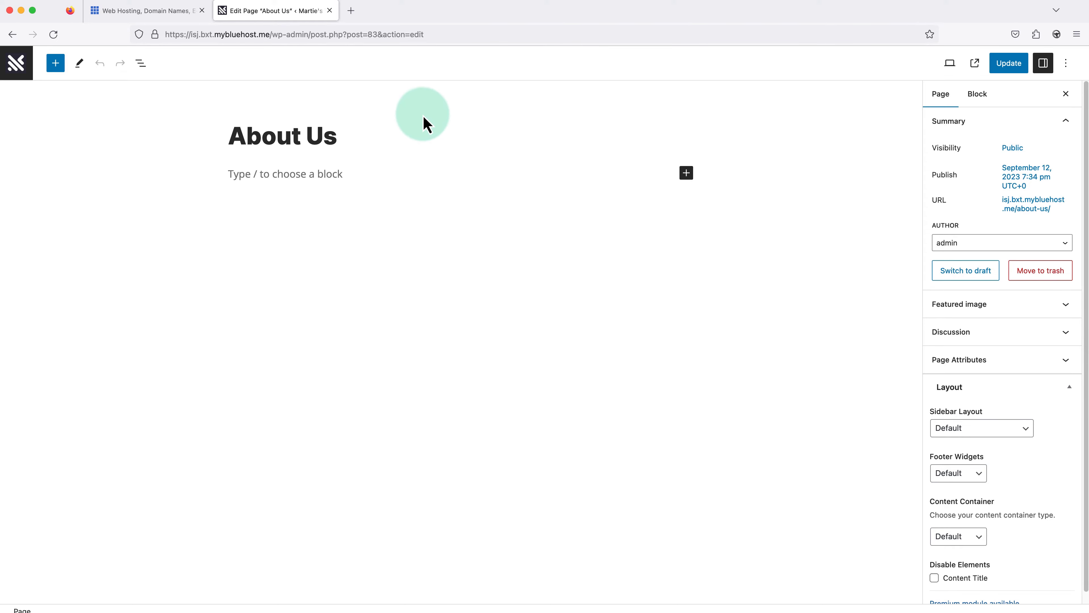
{"action": "left_click_drag", "start_coordinate": [359, 136], "coordinate": [223, 145]}
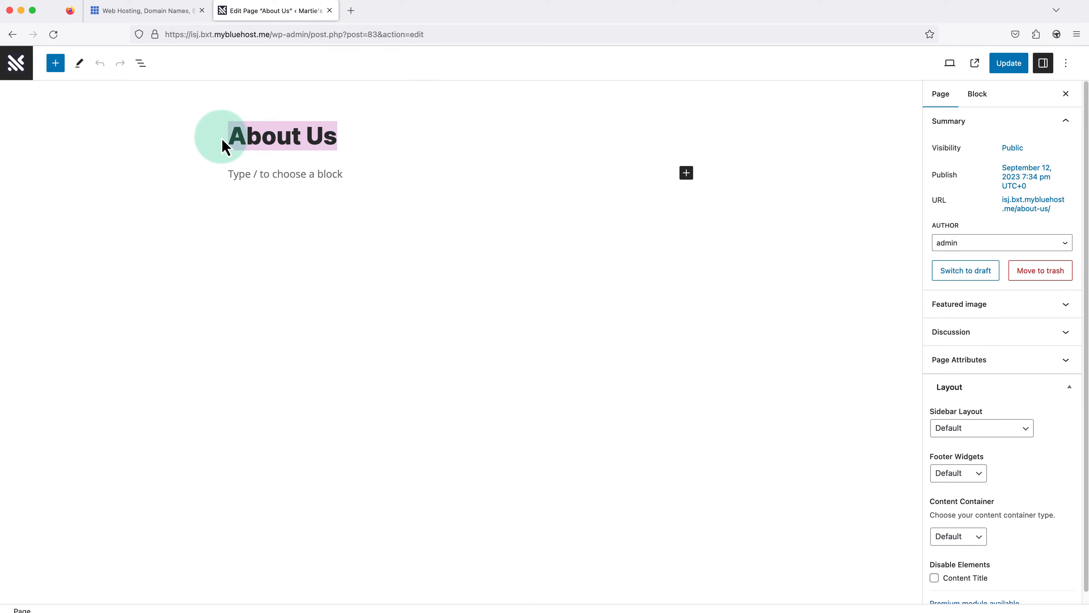
{"action": "left_click", "coordinate": [369, 141]}
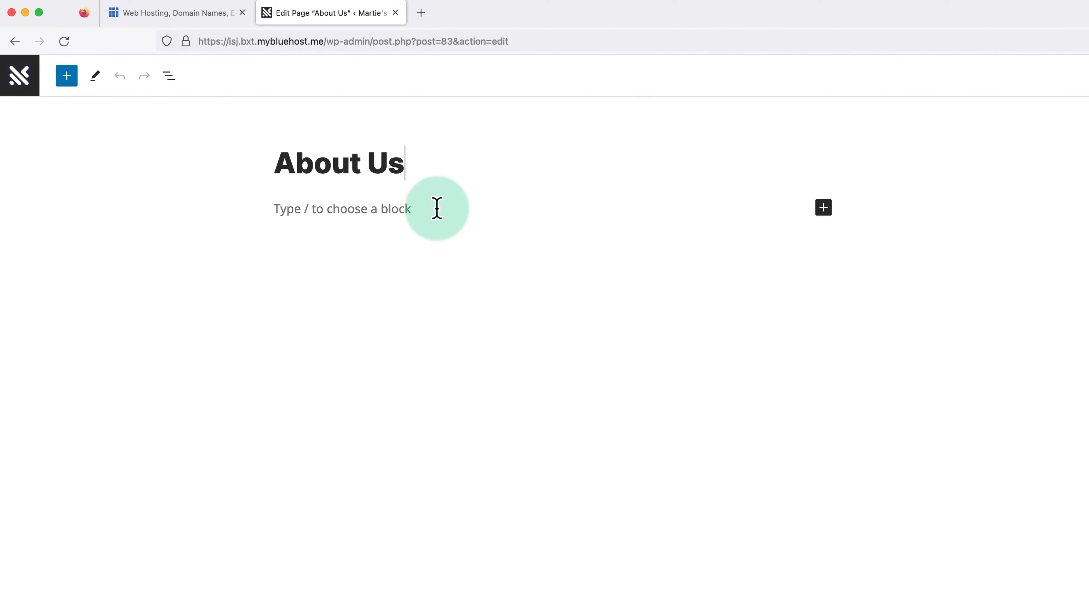
Step: Enter "This is the main text on my page..." as body text below the About Us title, and delete it
{"action": "left_click", "coordinate": [437, 209]}
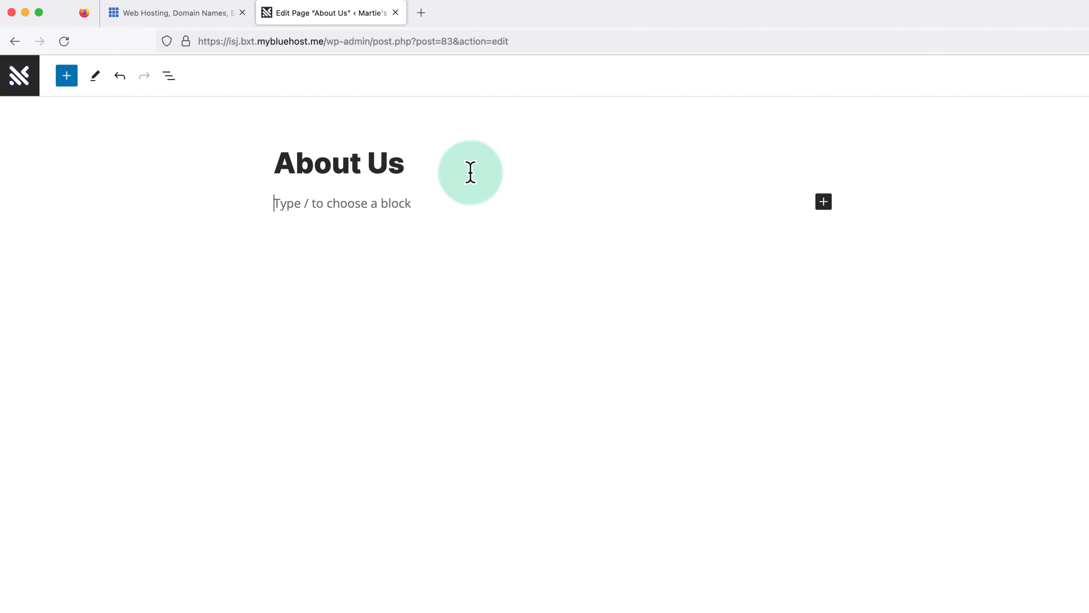
{"action": "type", "text": "This is the main text on my page..."}
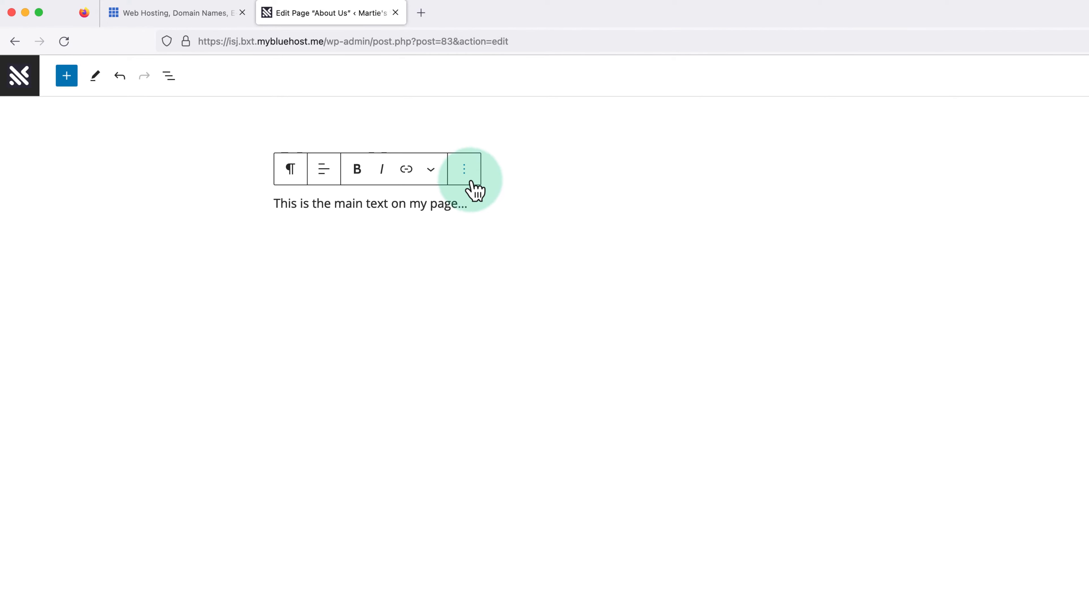
{"action": "left_click_drag", "start_coordinate": [488, 202], "coordinate": [260, 224]}
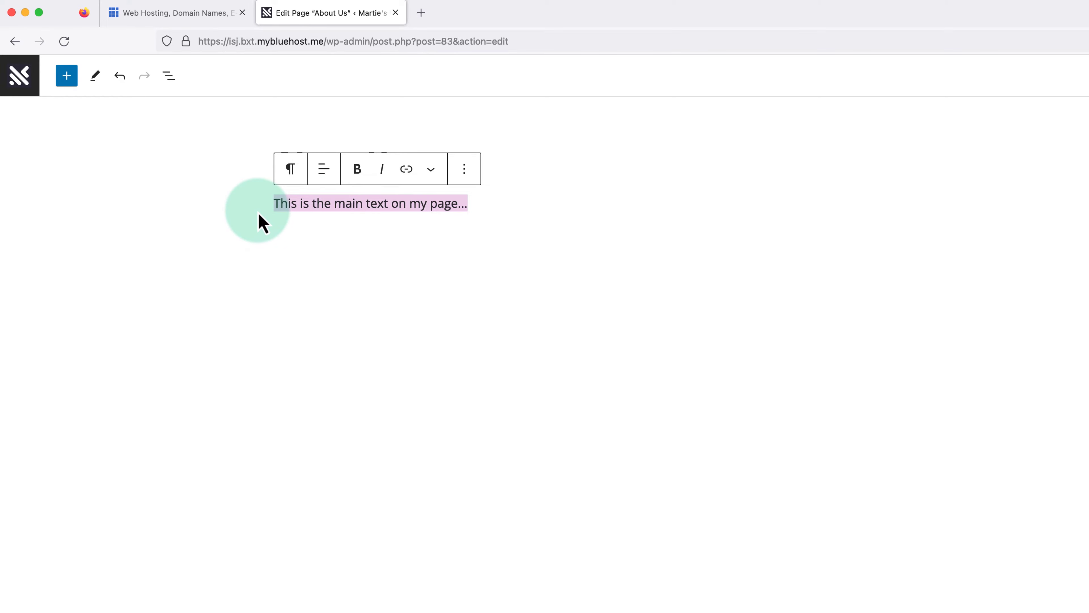
{"action": "key", "text": "BackSpace"}
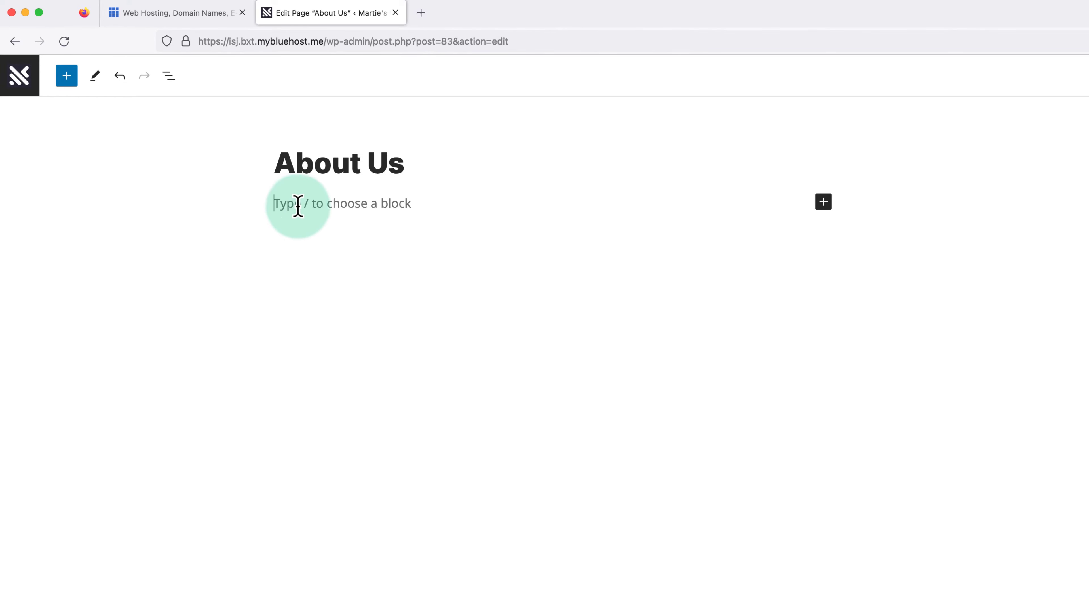
Step: Paste the copied About Us text into the empty body block below the page title
{"action": "right_click", "coordinate": [311, 203]}
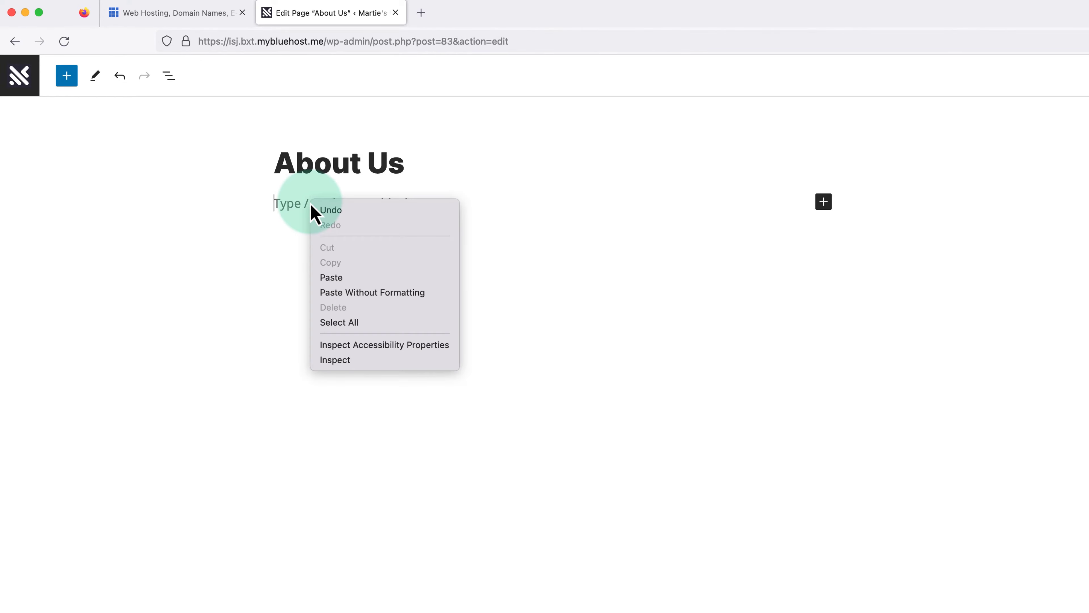
{"action": "left_click", "coordinate": [330, 278]}
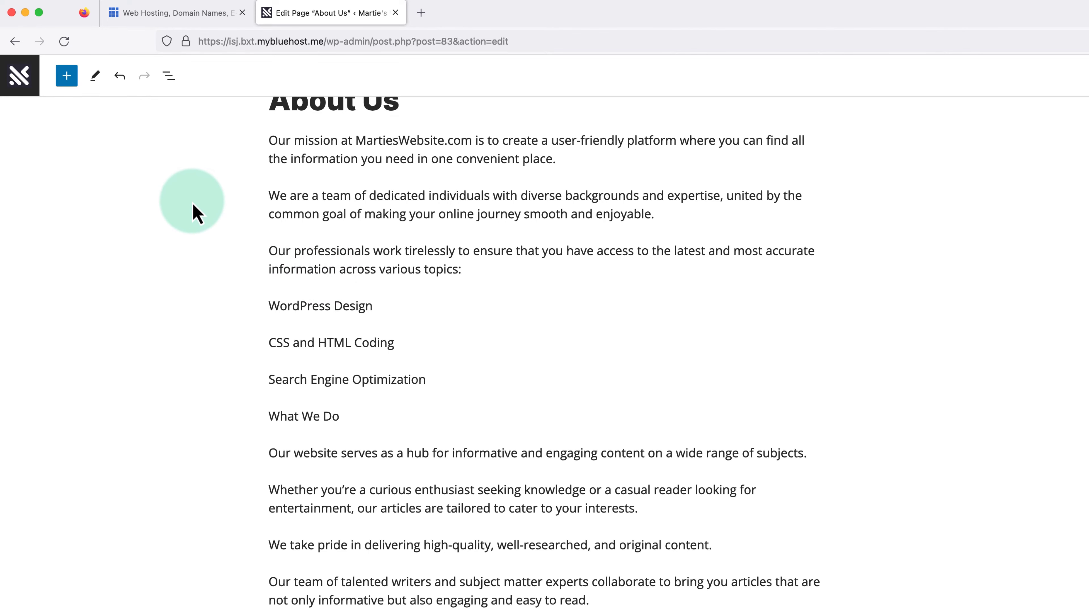
{"action": "scroll", "coordinate": [195, 212], "scroll_direction": "up", "scroll_amount": 3}
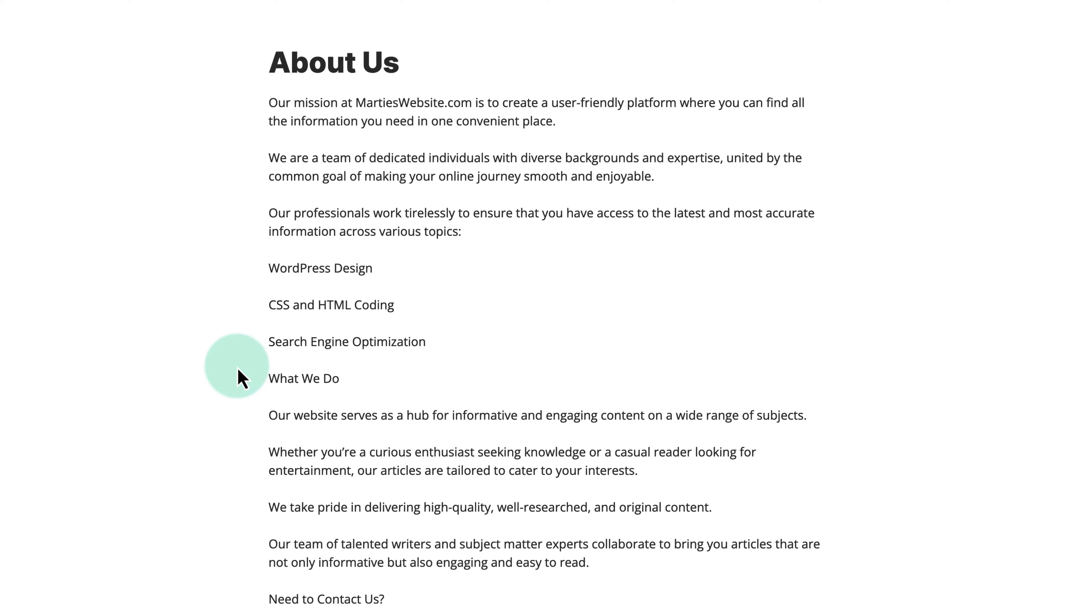
Step: Transform the "What We Do" paragraph into a heading and set its level to H3
{"action": "left_click", "coordinate": [299, 378]}
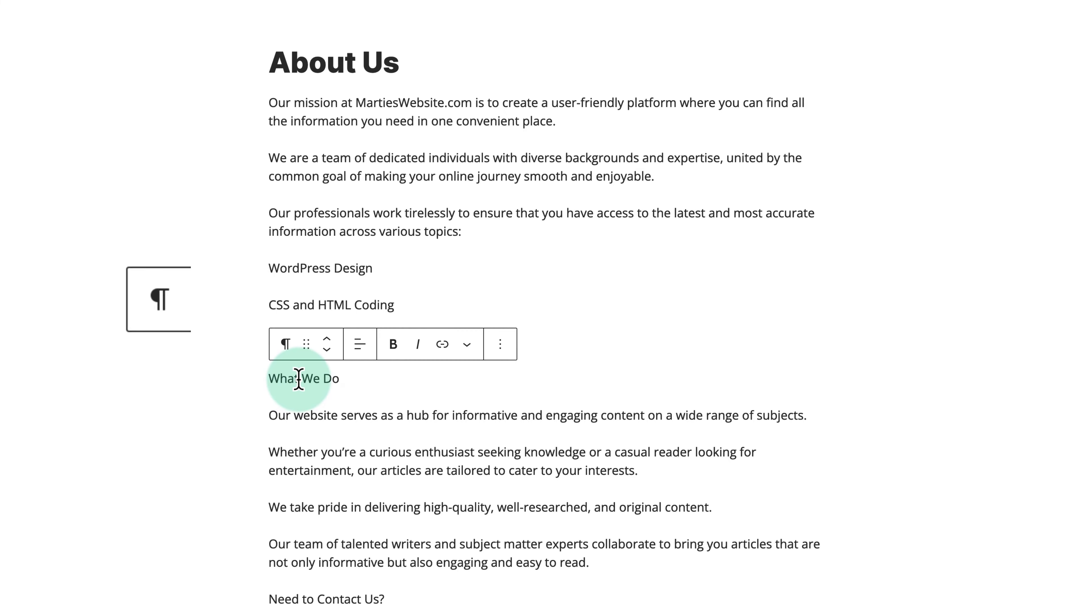
{"action": "left_click", "coordinate": [286, 346]}
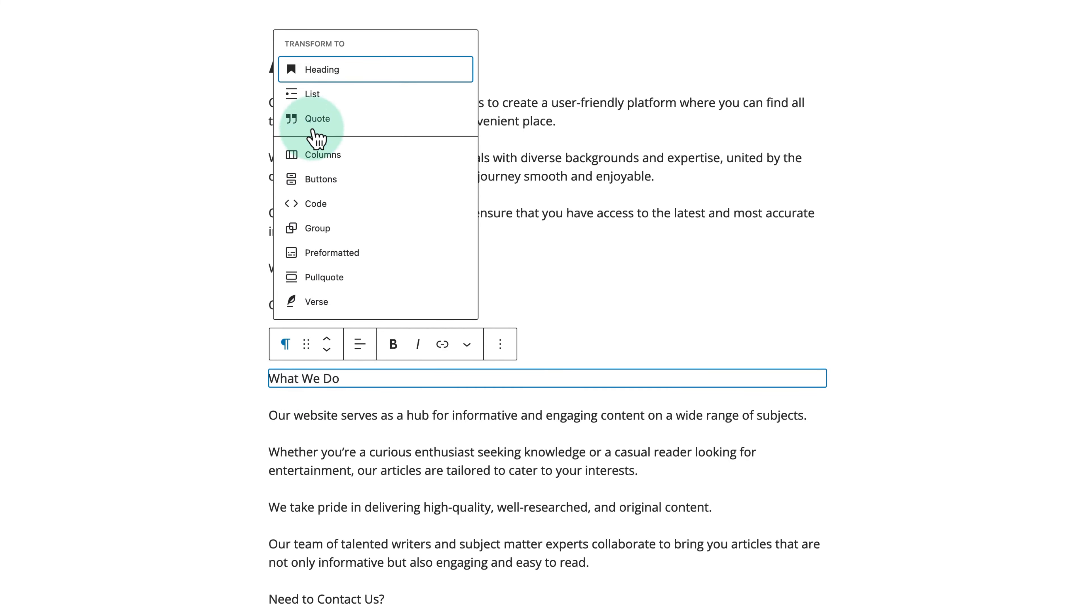
{"action": "left_click", "coordinate": [326, 73]}
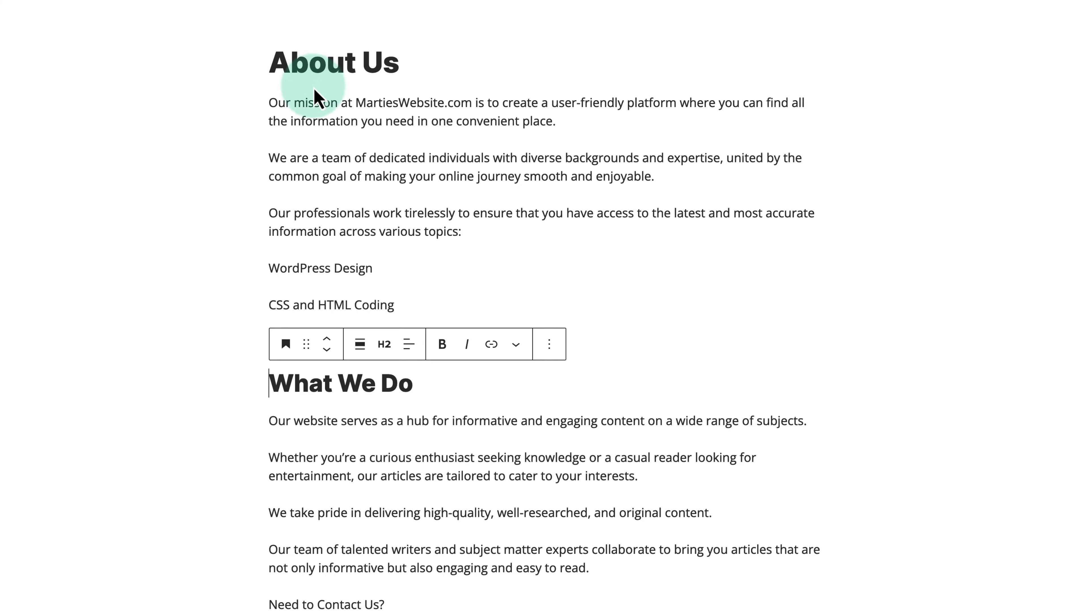
{"action": "left_click", "coordinate": [227, 388]}
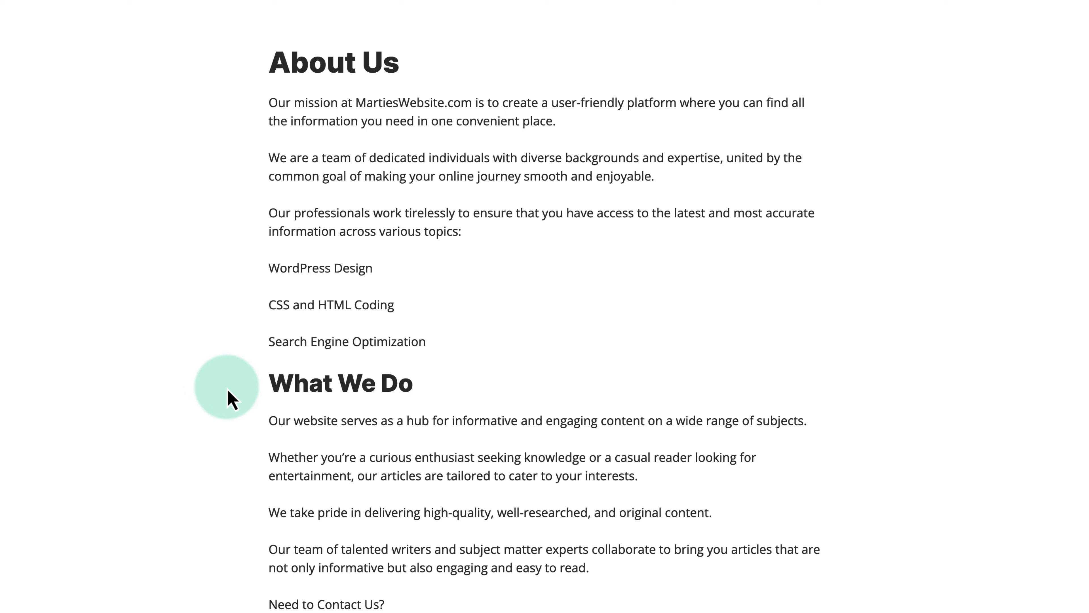
{"action": "left_click", "coordinate": [321, 383]}
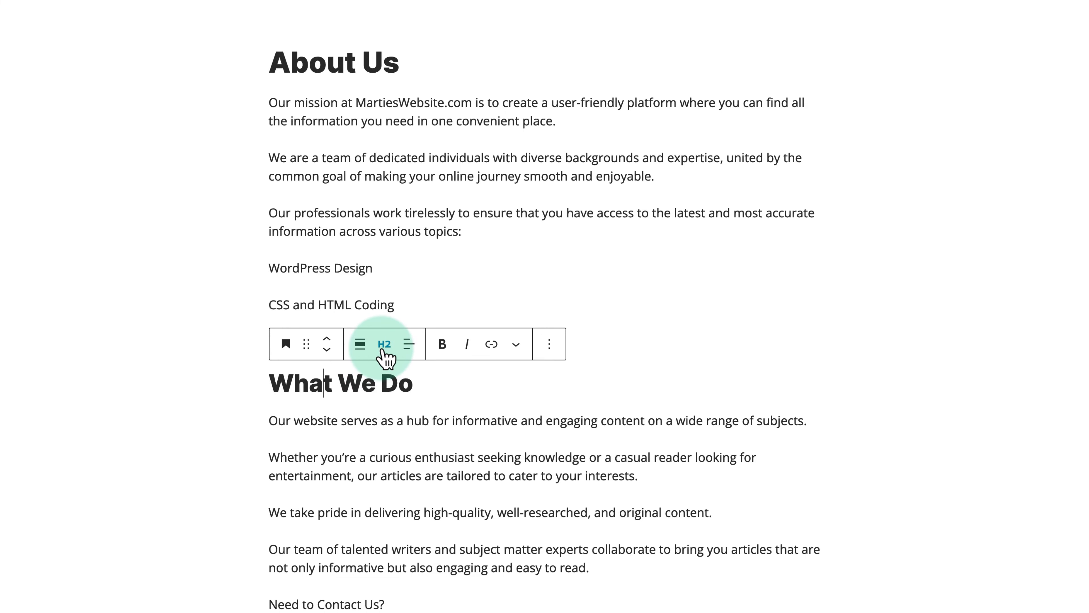
{"action": "left_click", "coordinate": [384, 345]}
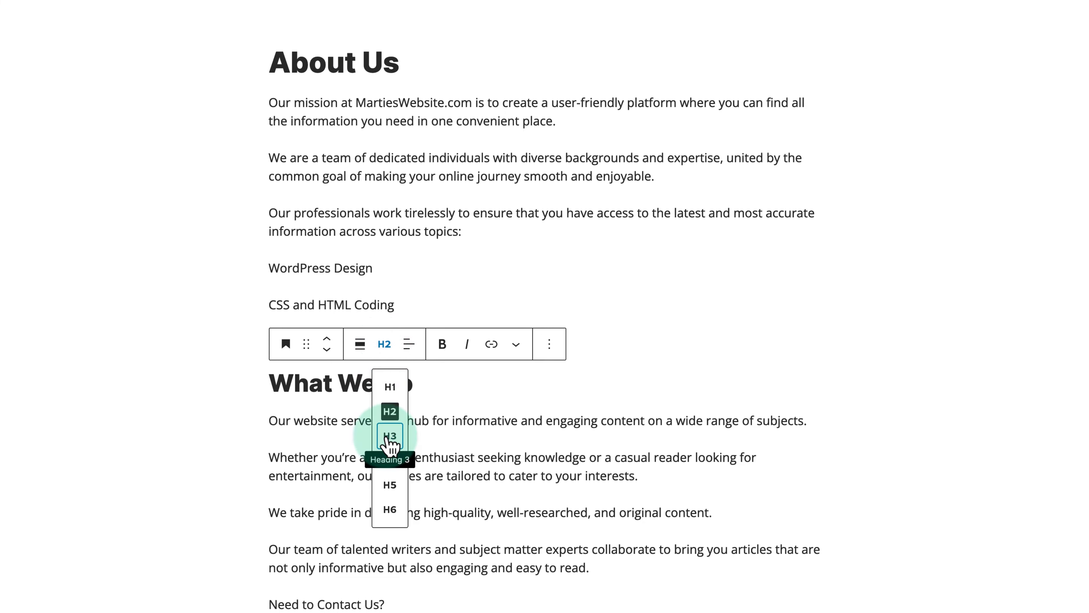
{"action": "left_click", "coordinate": [388, 437]}
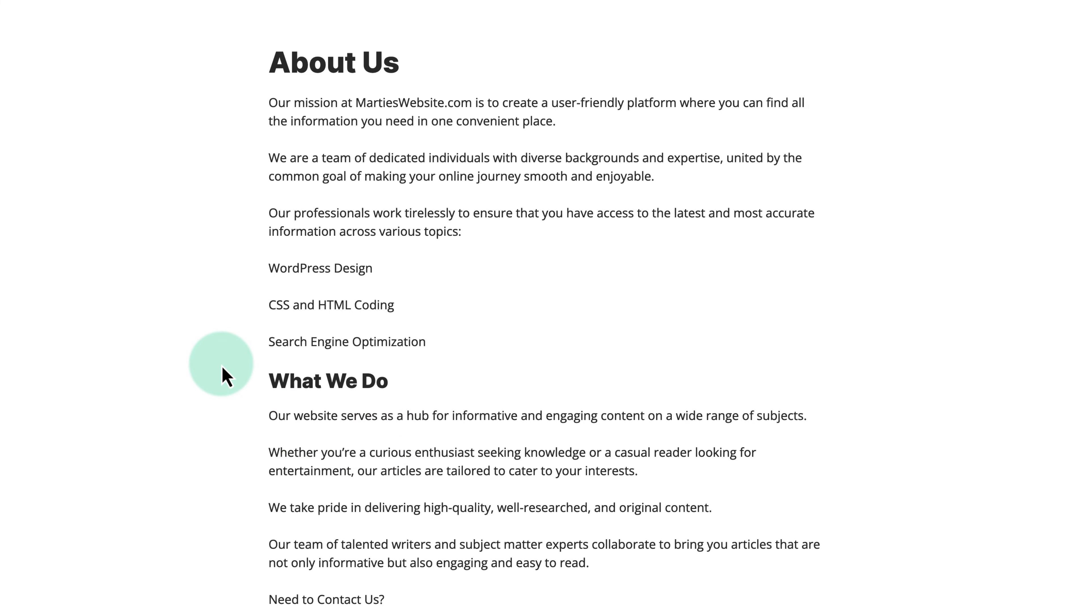
Step: Transform the "Need to Contact Us?" paragraph near the end of the page into an H3 heading
{"action": "scroll", "coordinate": [222, 375], "scroll_direction": "down", "scroll_amount": 3}
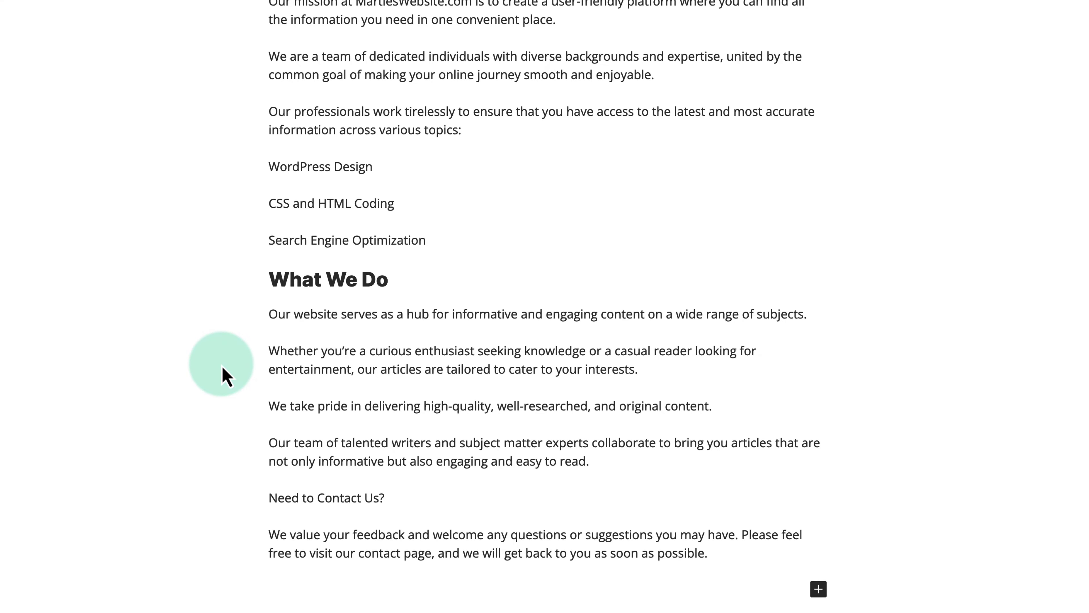
{"action": "left_click", "coordinate": [310, 498]}
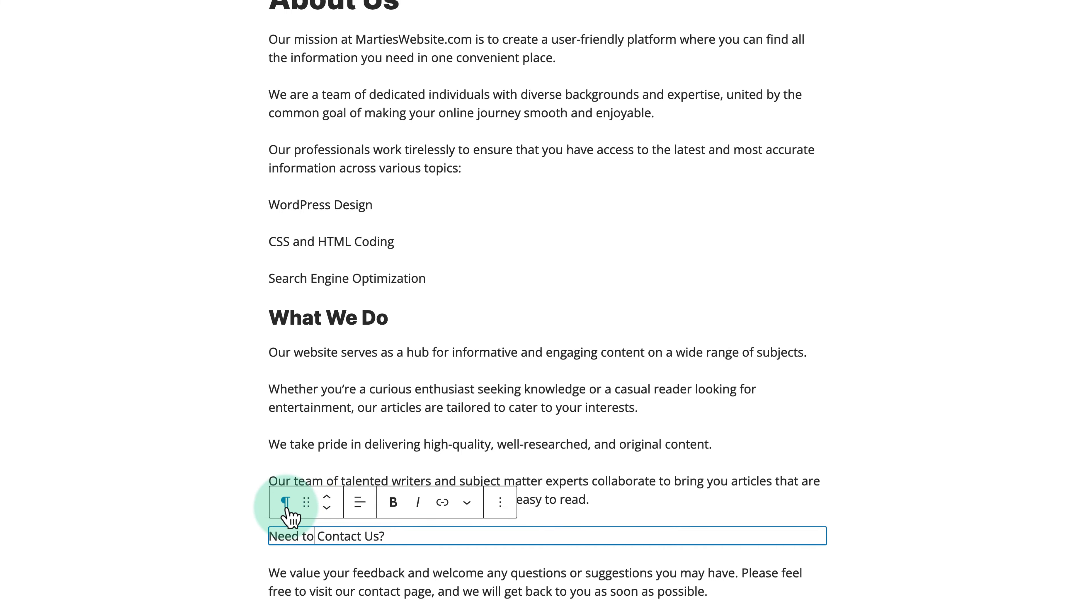
{"action": "left_click", "coordinate": [285, 505]}
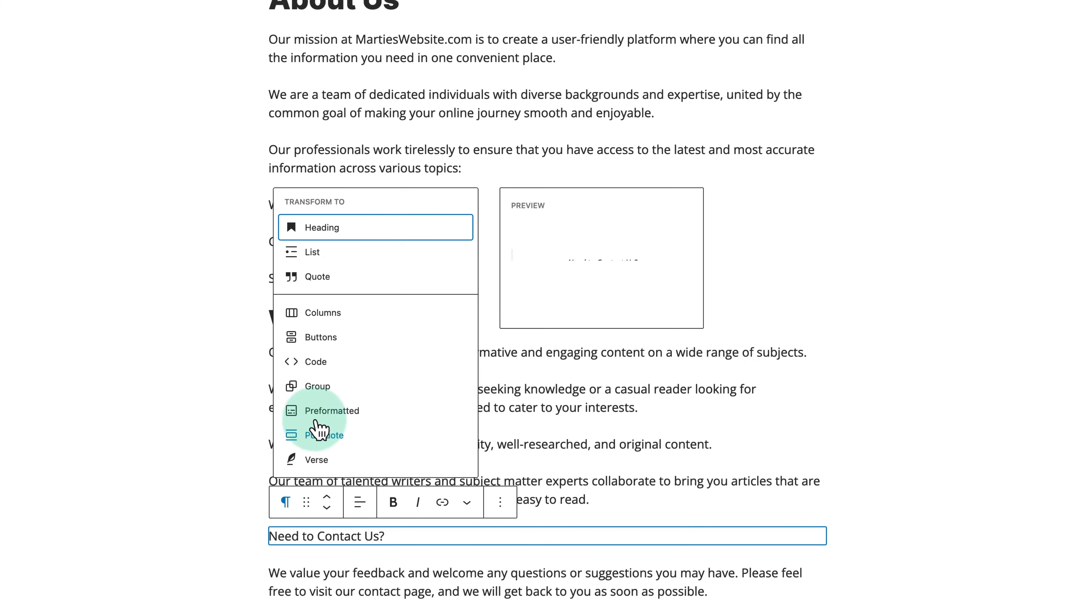
{"action": "left_click", "coordinate": [322, 231]}
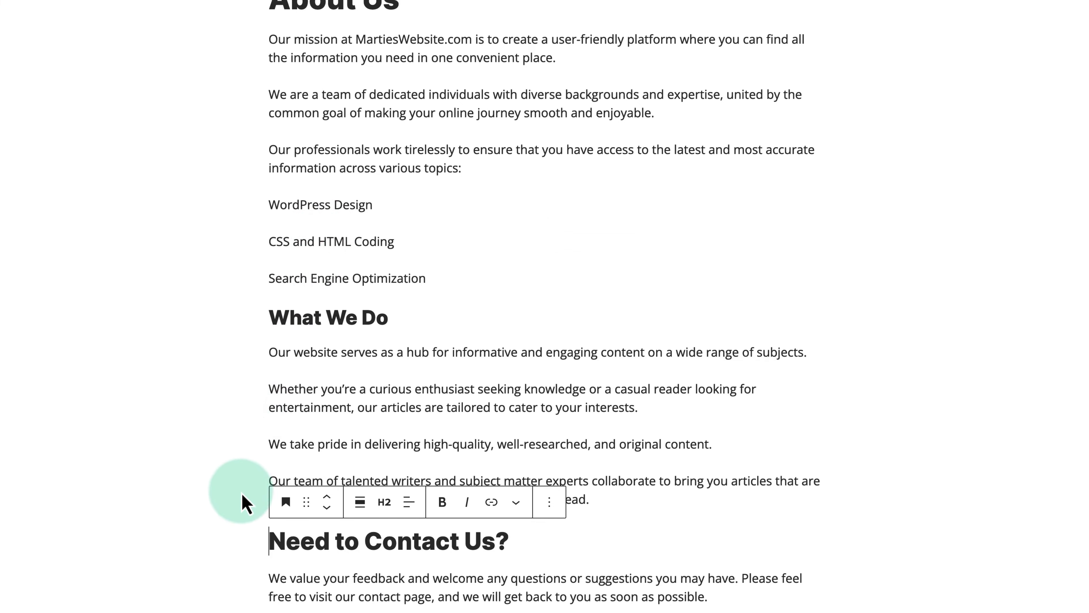
{"action": "left_click", "coordinate": [385, 502]}
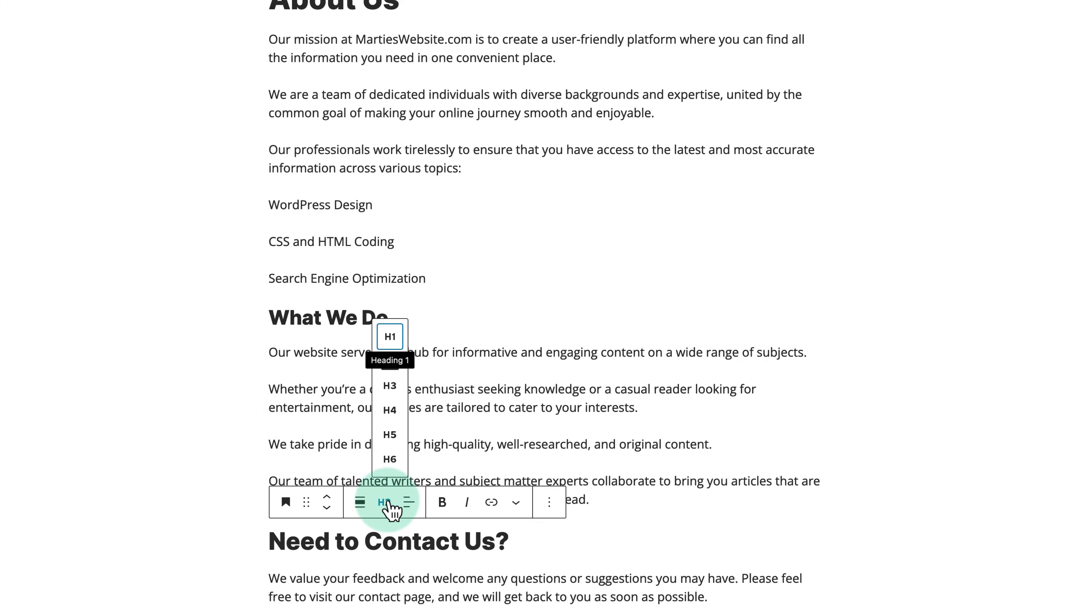
{"action": "left_click", "coordinate": [391, 385]}
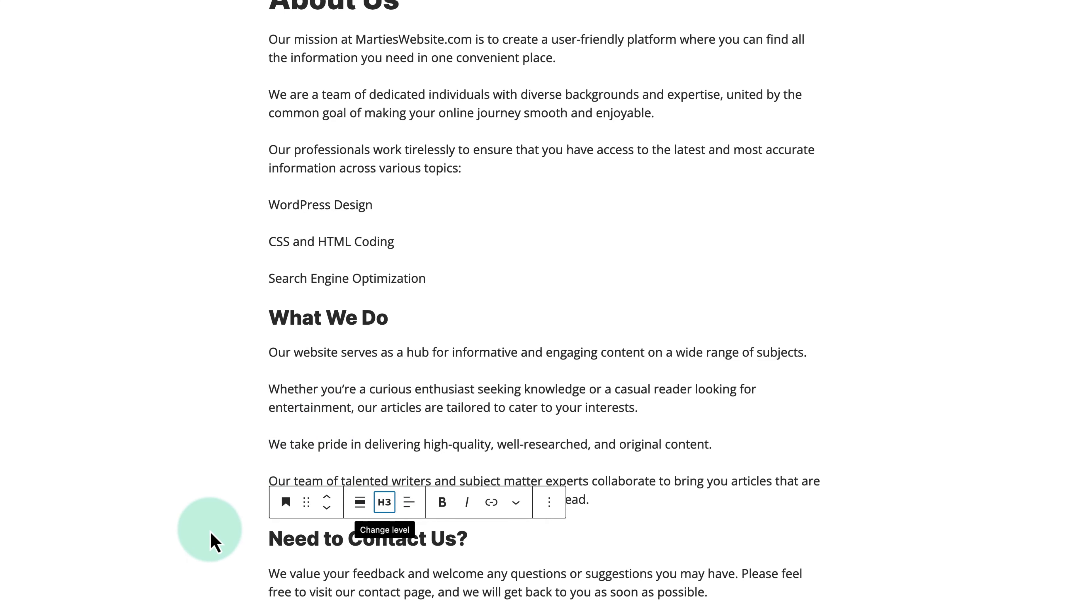
{"action": "left_click", "coordinate": [213, 538]}
{"action": "scroll", "coordinate": [213, 539], "scroll_direction": "down", "scroll_amount": 2}
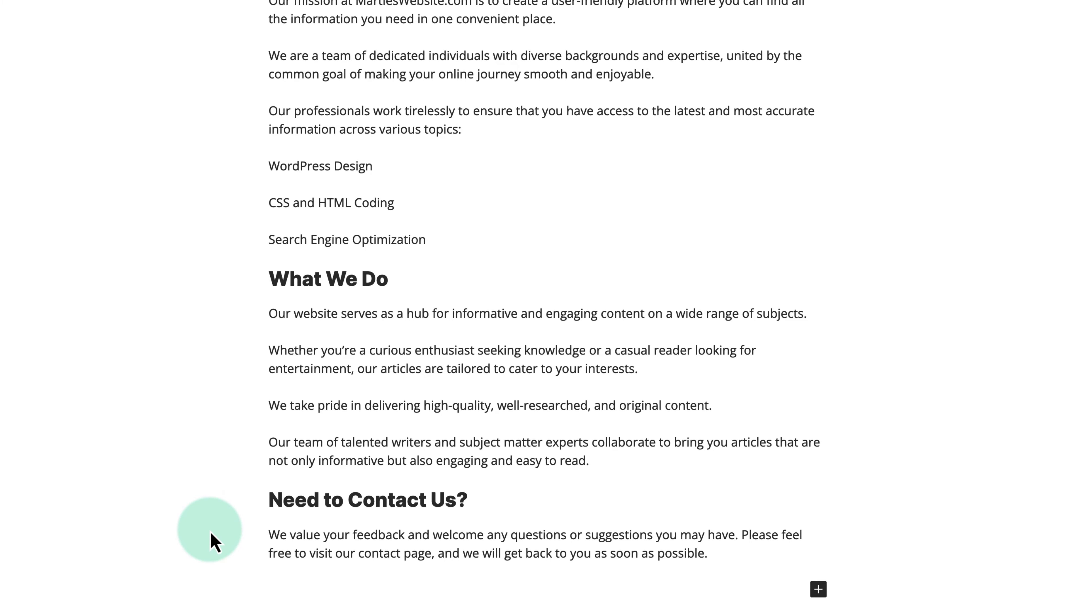
Step: Transform the WordPress Design, CSS and HTML Coding, and Search Engine Optimization paragraphs into one bulleted list
{"action": "scroll", "coordinate": [213, 539], "scroll_direction": "up", "scroll_amount": 4}
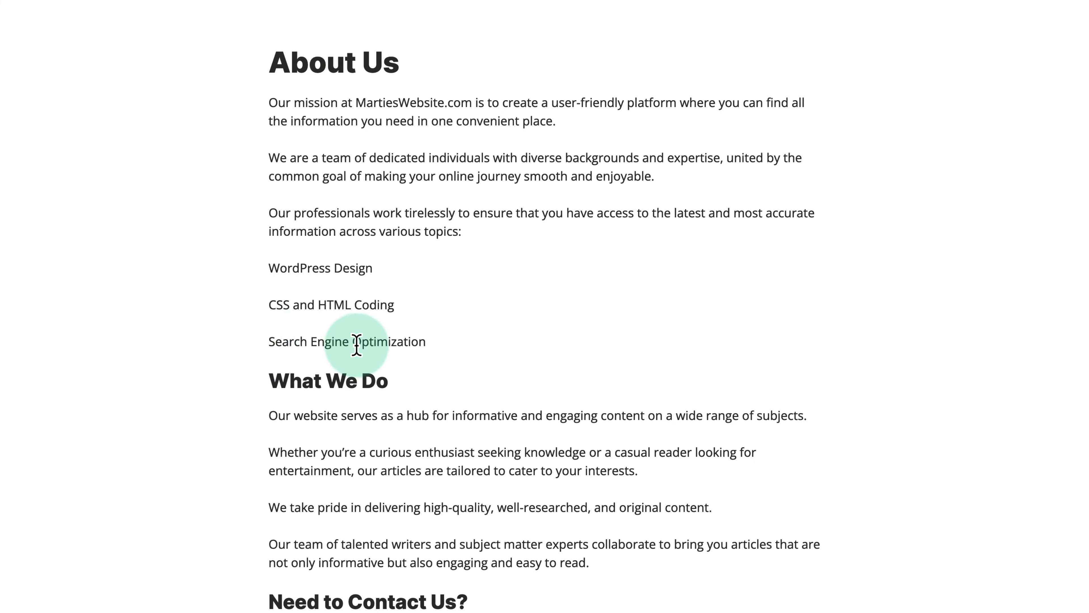
{"action": "left_click_drag", "start_coordinate": [432, 343], "coordinate": [265, 261]}
{"action": "left_click", "coordinate": [286, 242]}
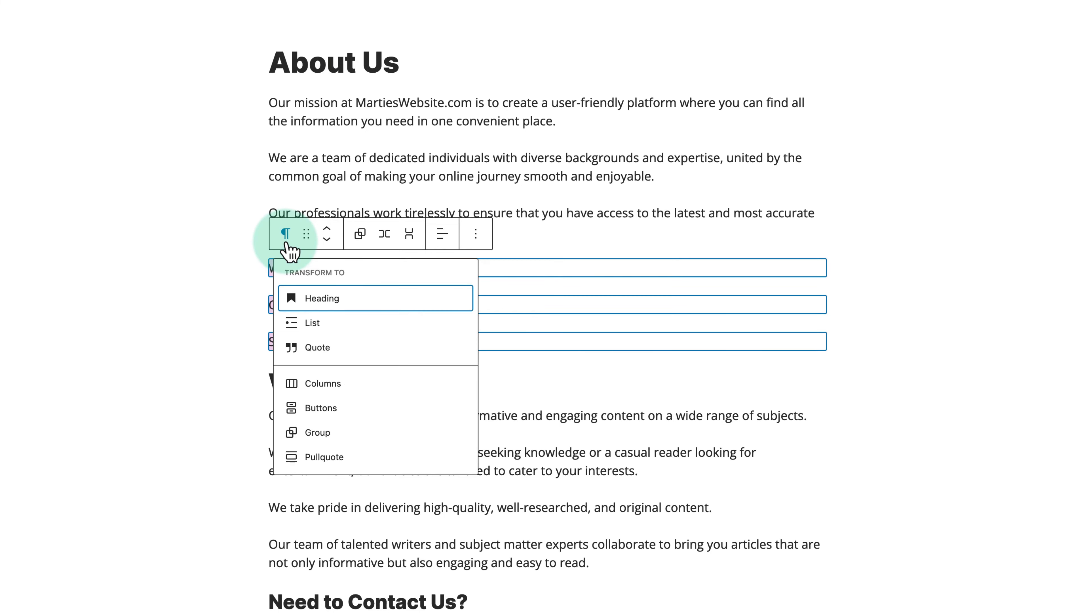
{"action": "left_click", "coordinate": [312, 329]}
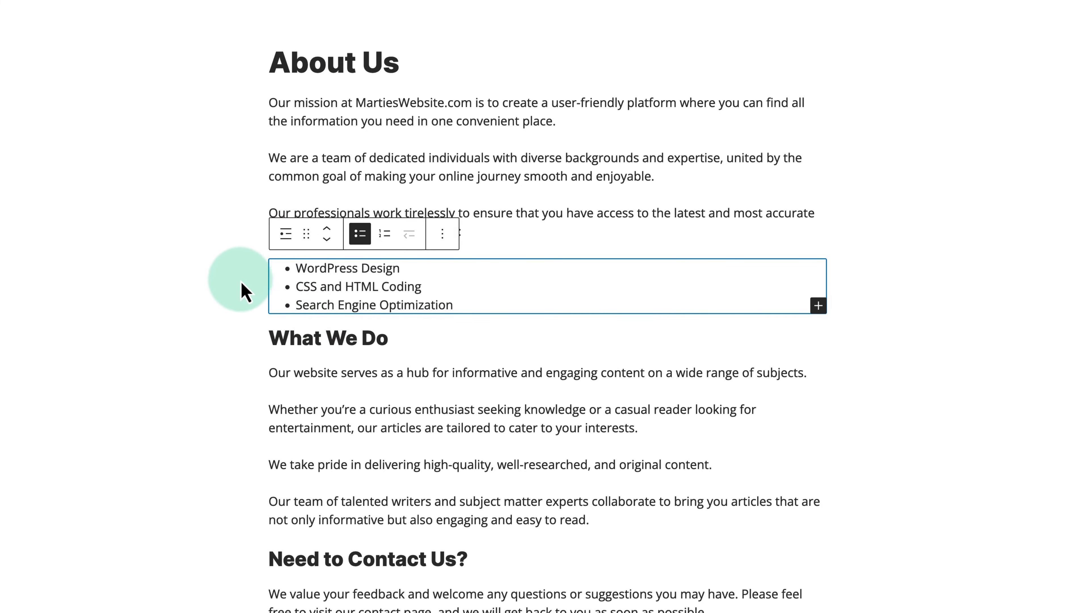
{"action": "left_click", "coordinate": [226, 284]}
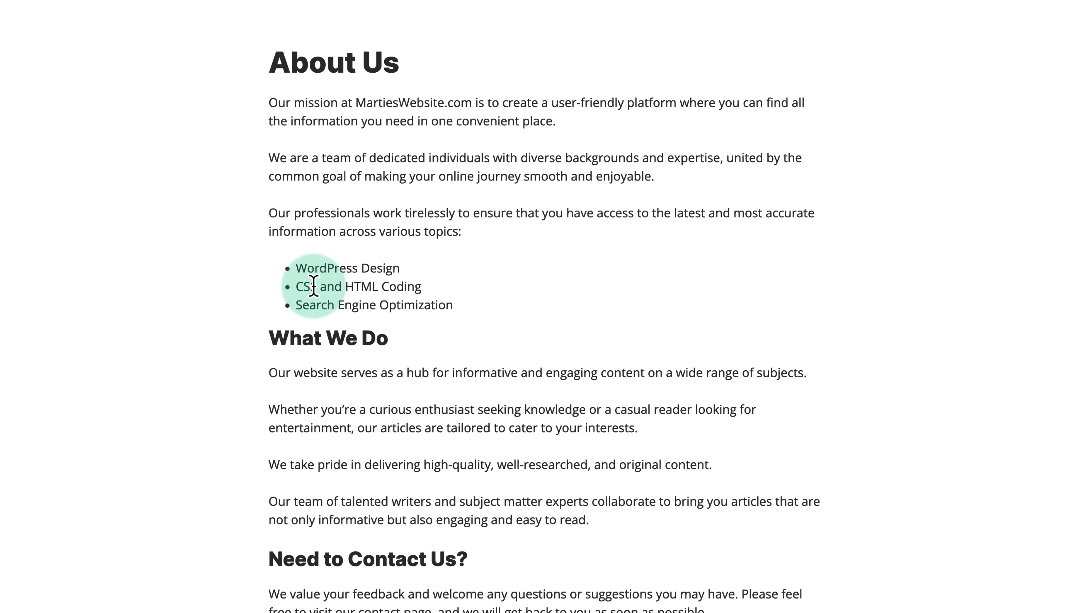
Step: Change the bulleted list of topics into a numbered list
{"action": "left_click", "coordinate": [330, 287]}
{"action": "left_click", "coordinate": [313, 258]}
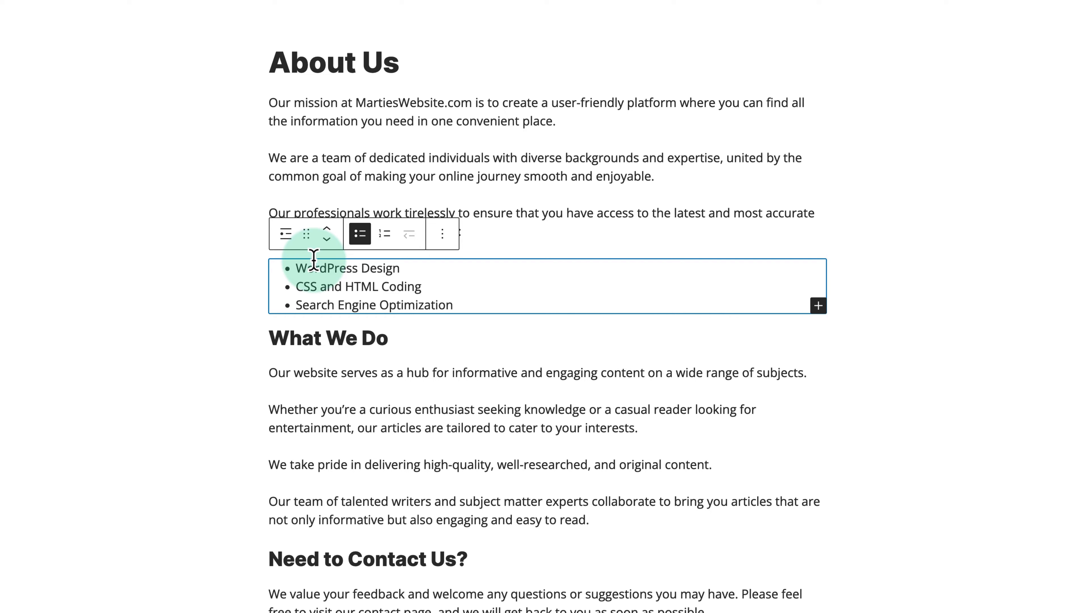
{"action": "left_click", "coordinate": [384, 235]}
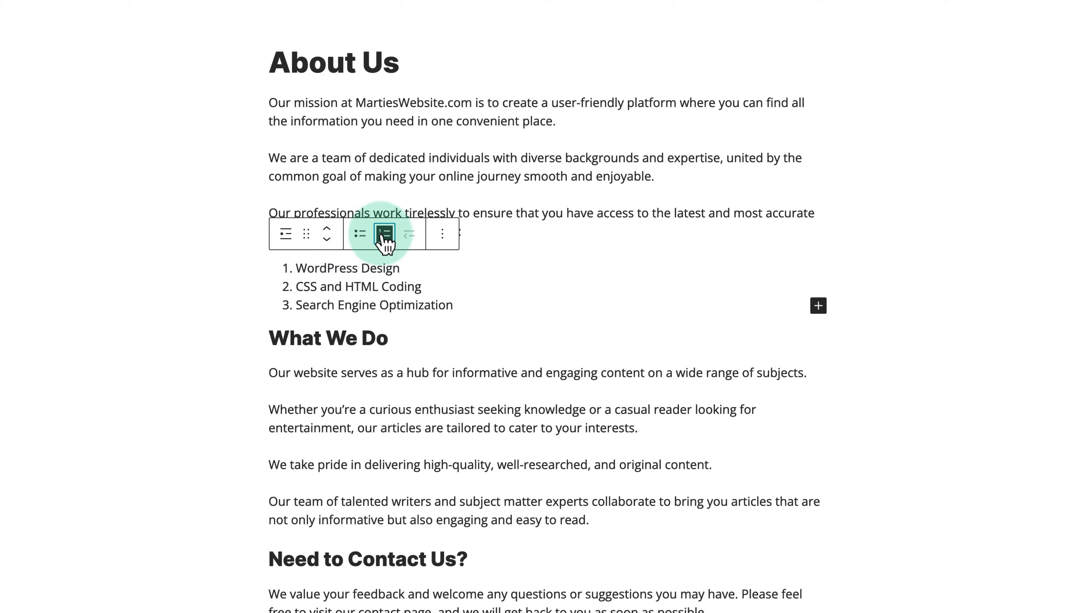
{"action": "left_click", "coordinate": [240, 284]}
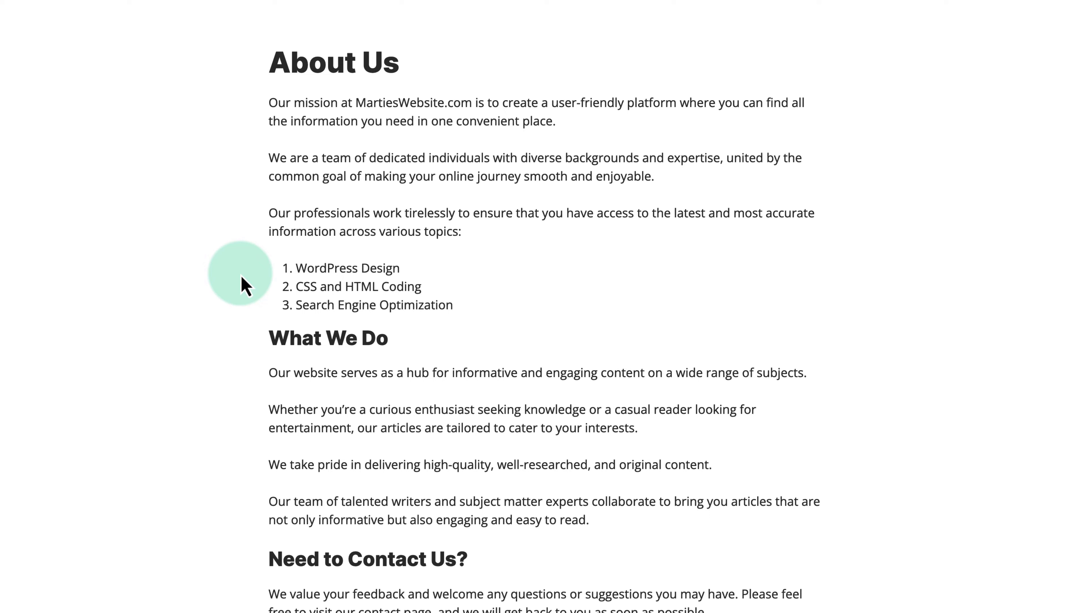
Step: Change the numbered list of topics on the About Us page back into a bulleted list
{"action": "left_click", "coordinate": [328, 286]}
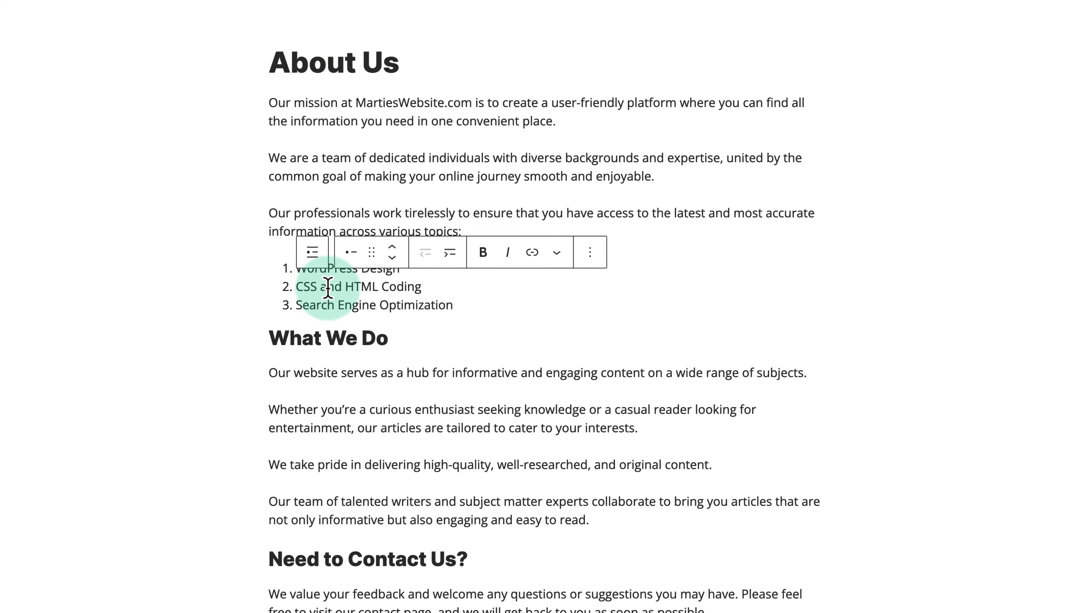
{"action": "left_click", "coordinate": [312, 252]}
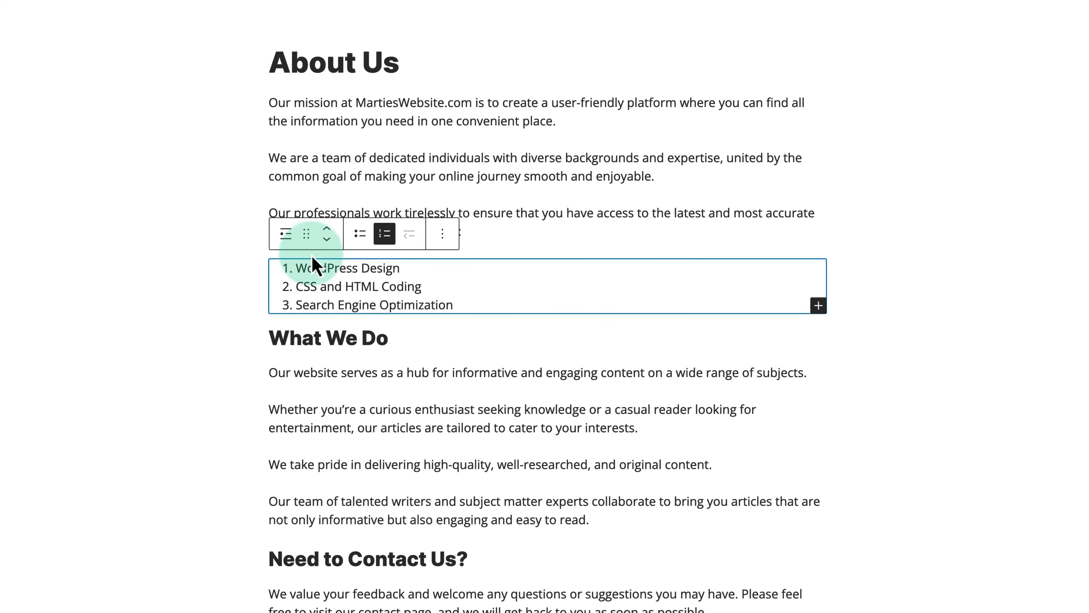
{"action": "left_click", "coordinate": [359, 234]}
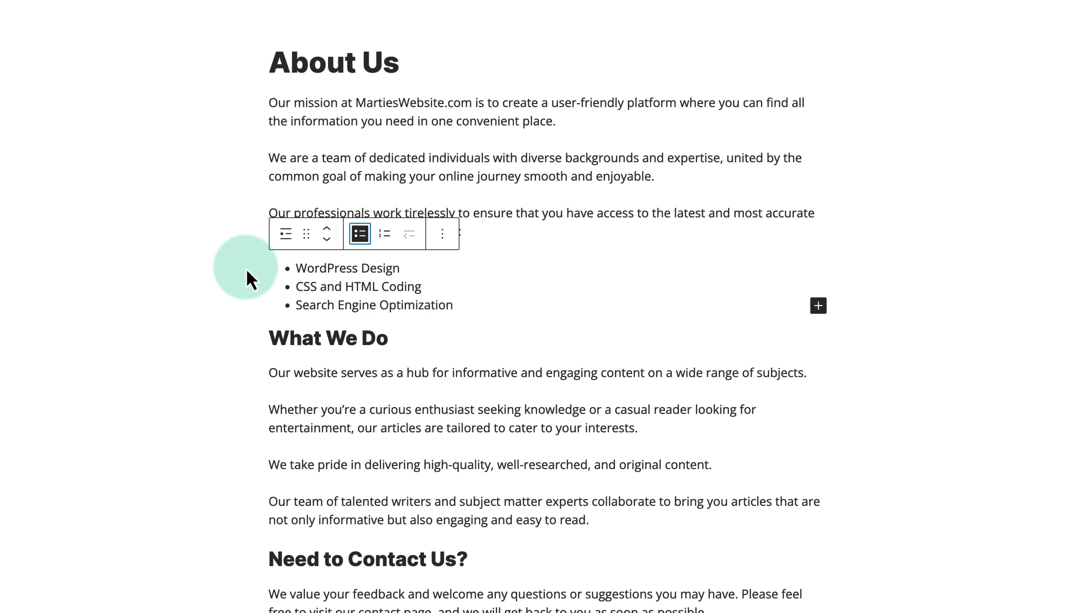
{"action": "left_click", "coordinate": [223, 284]}
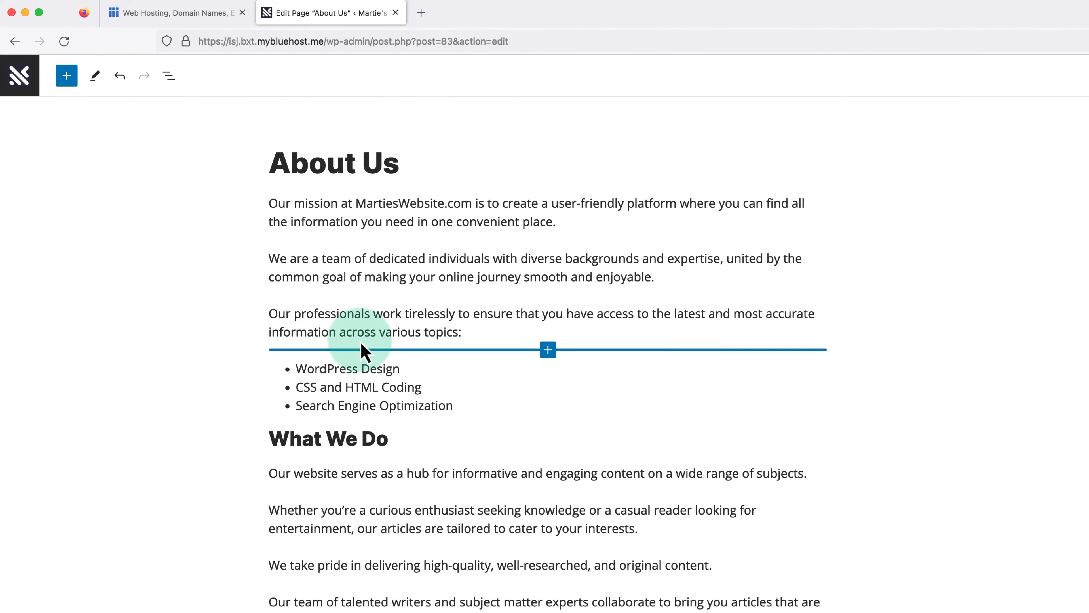
Step: Insert an Image block below the paragraph ending in "your online journey smooth and enjoyable."
{"action": "left_click", "coordinate": [669, 279]}
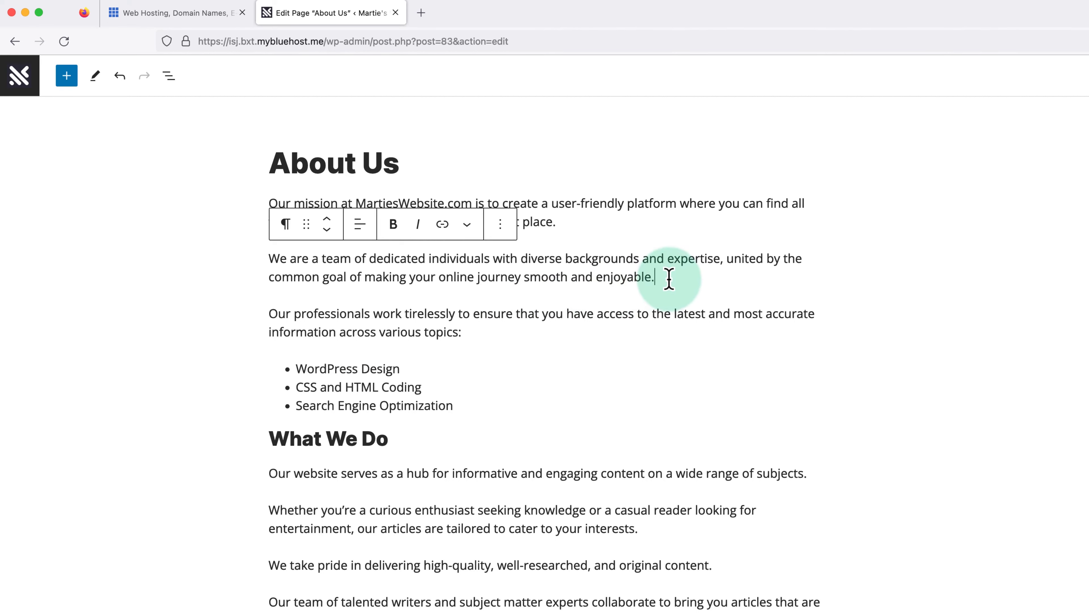
{"action": "key", "text": "Return"}
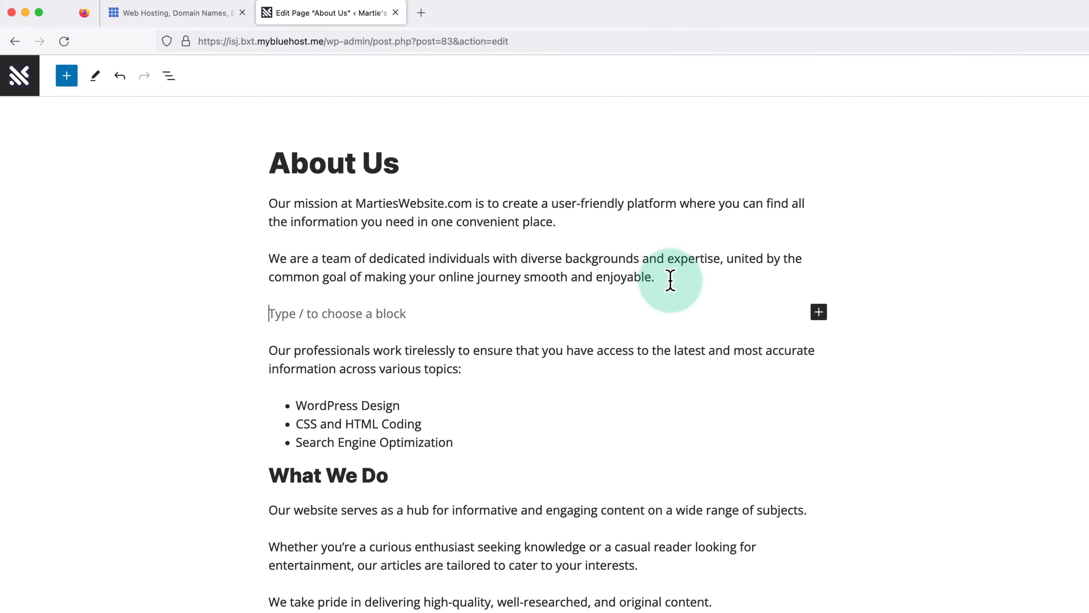
{"action": "left_click", "coordinate": [819, 312]}
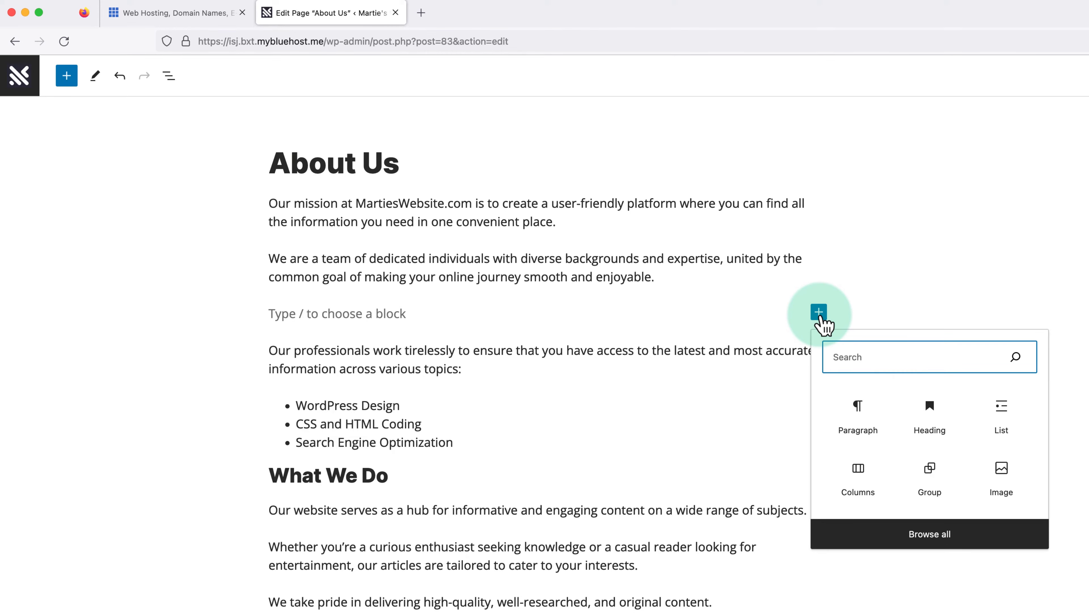
{"action": "type", "text": "image"}
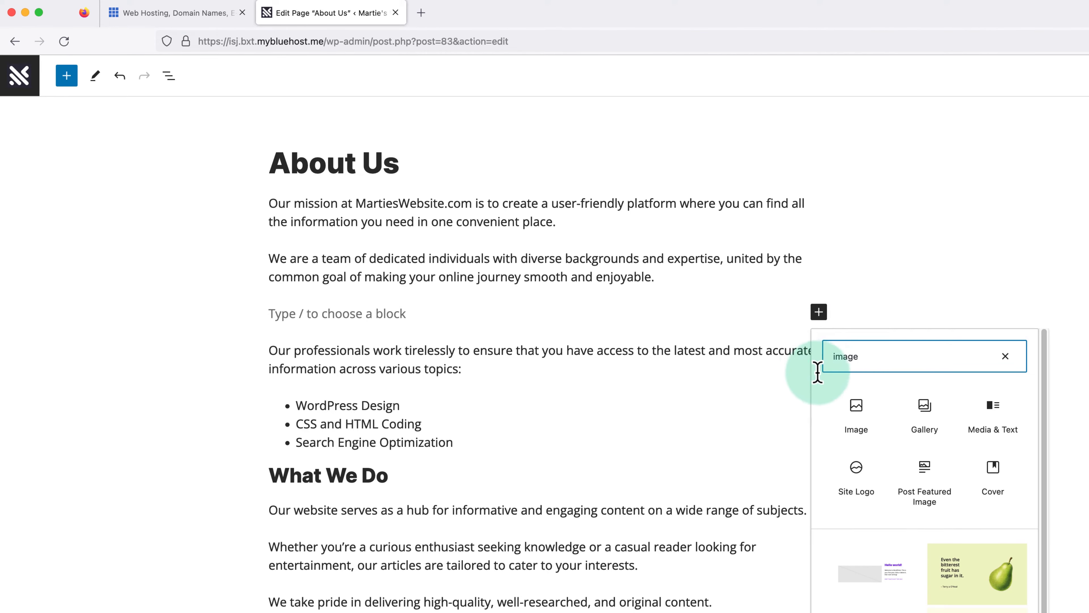
{"action": "left_click", "coordinate": [856, 412]}
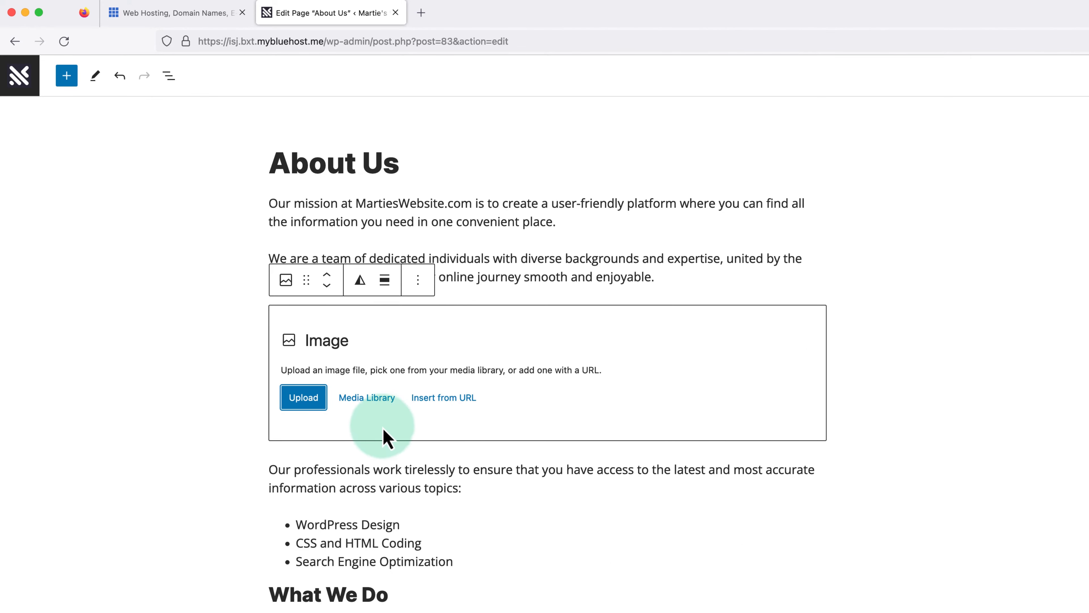
Step: Upload "About Page (Image).png" into the empty Image block and scale the picture down to about 592 × 444 px
{"action": "left_click", "coordinate": [305, 399]}
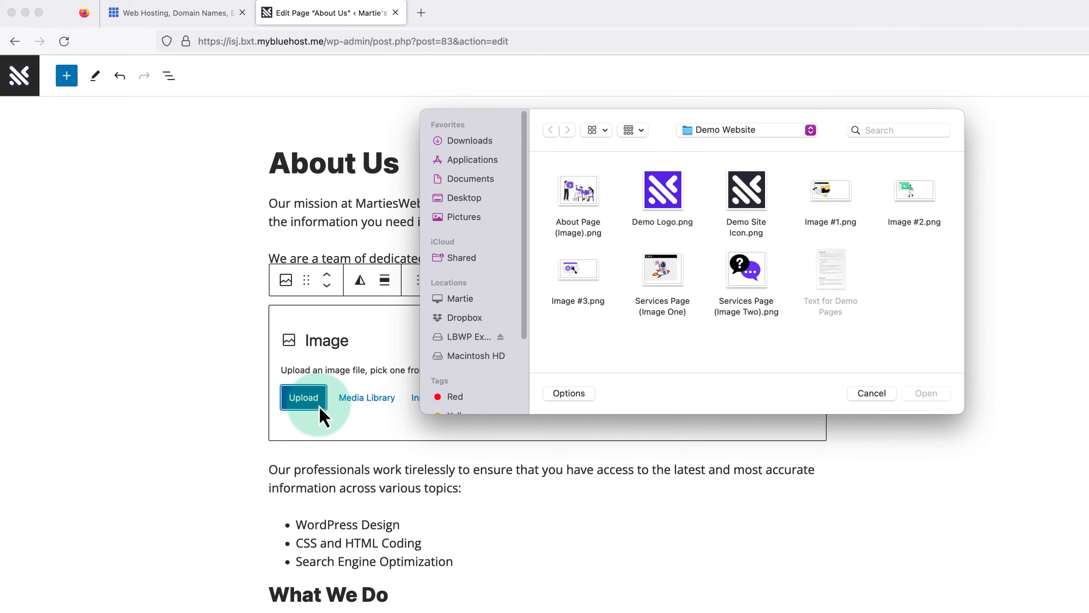
{"action": "left_click", "coordinate": [586, 199]}
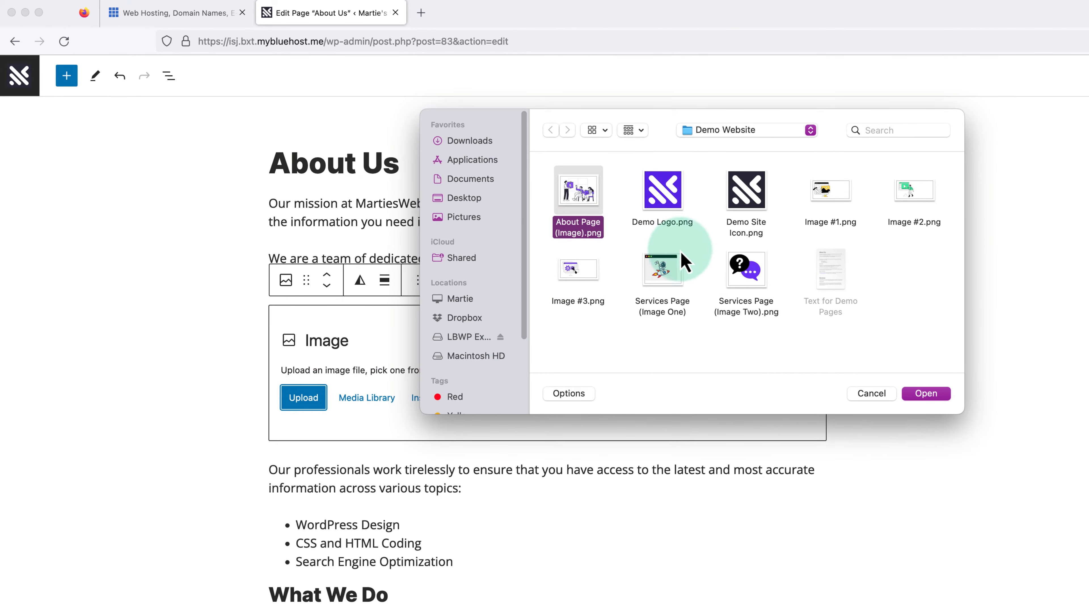
{"action": "left_click", "coordinate": [925, 395]}
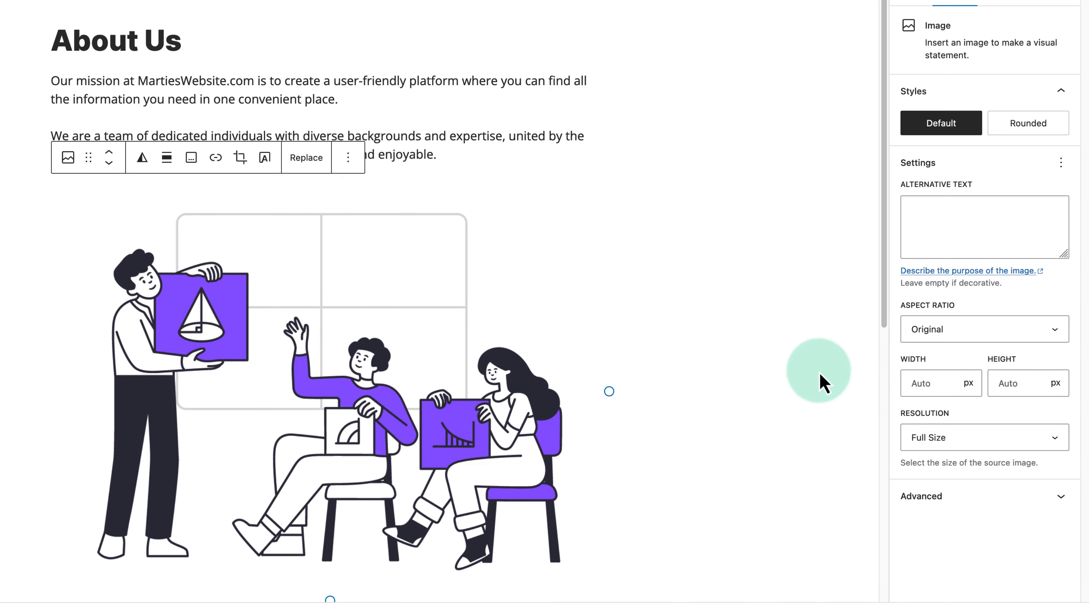
{"action": "left_click_drag", "start_coordinate": [609, 391], "coordinate": [453, 337]}
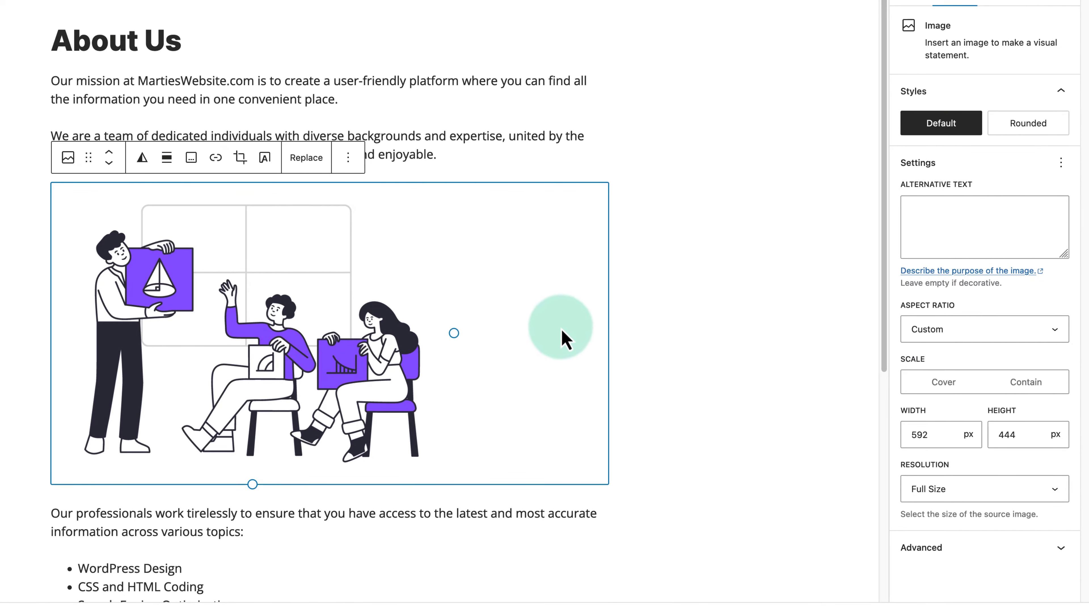
{"action": "left_click", "coordinate": [703, 343]}
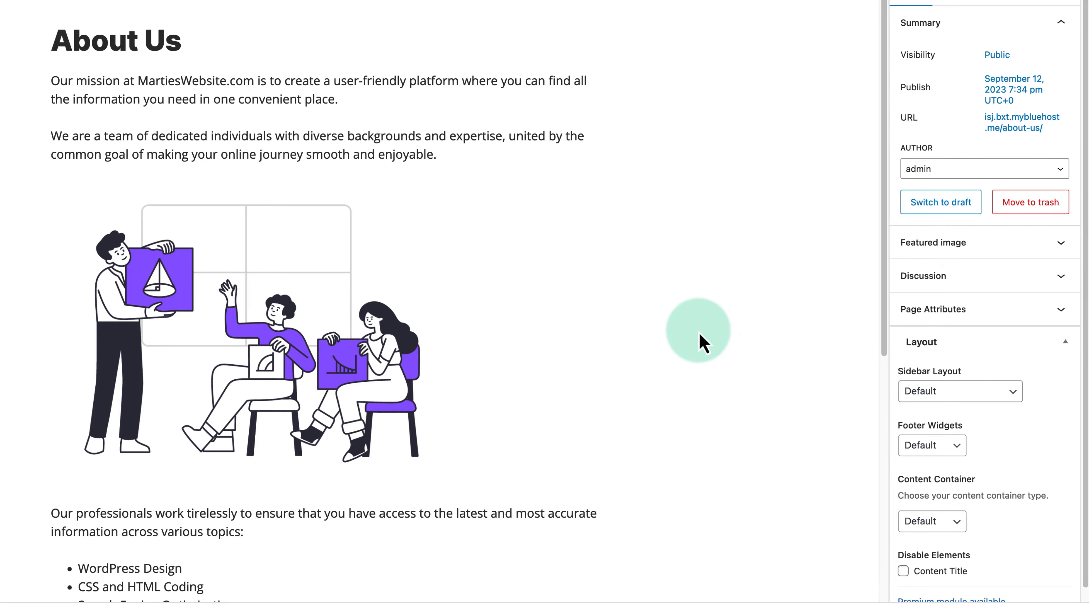
Step: Link the words "visit our contact page" in the last paragraph to the site's Contact Us page
{"action": "scroll", "coordinate": [698, 332], "scroll_direction": "down", "scroll_amount": 9}
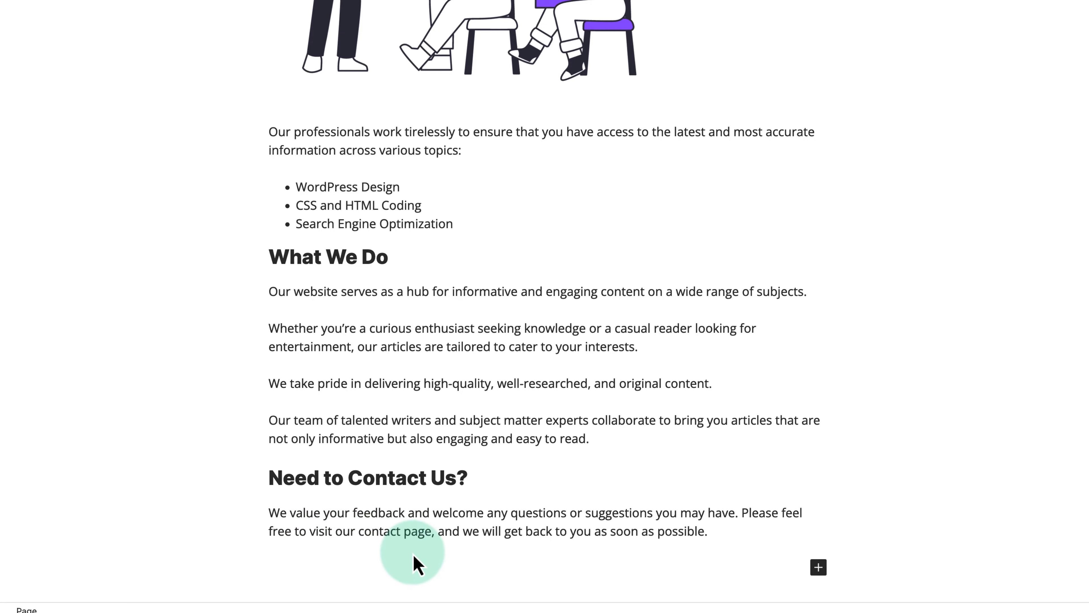
{"action": "left_click", "coordinate": [436, 542]}
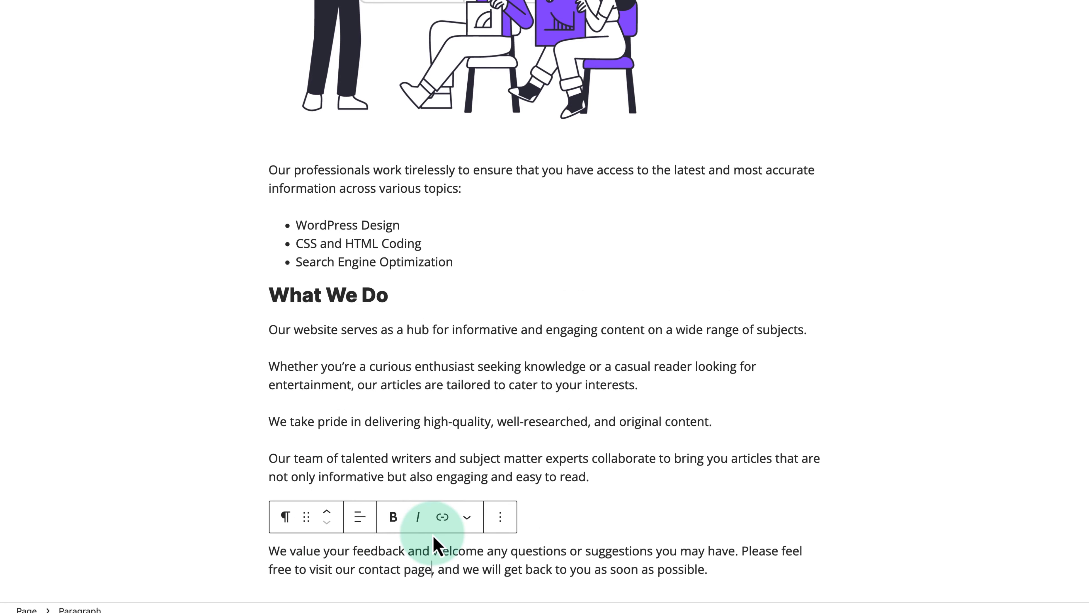
{"action": "left_click_drag", "start_coordinate": [430, 569], "coordinate": [309, 566]}
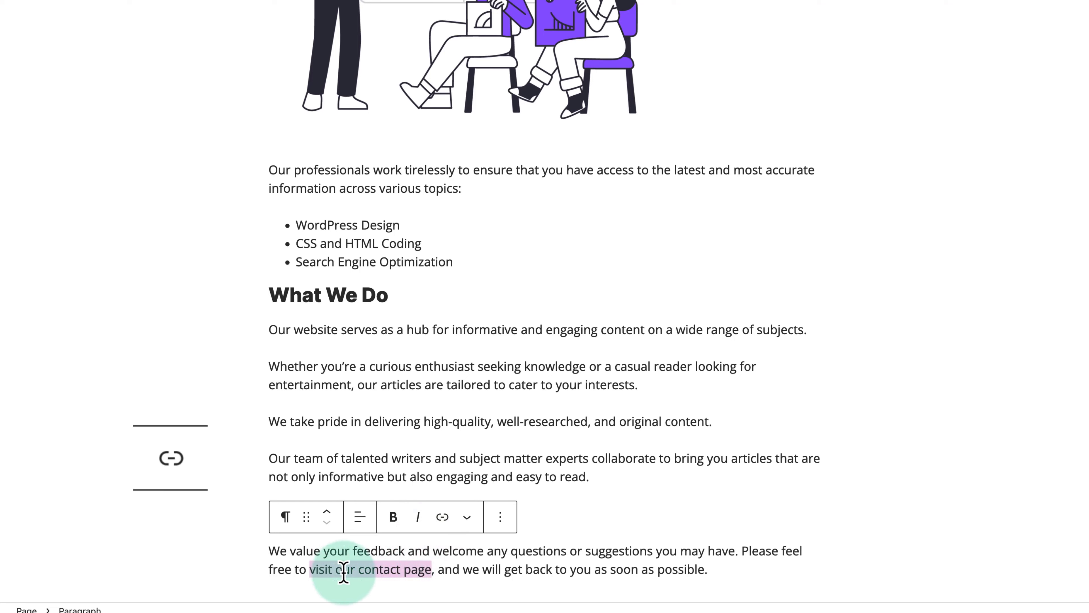
{"action": "left_click", "coordinate": [442, 517]}
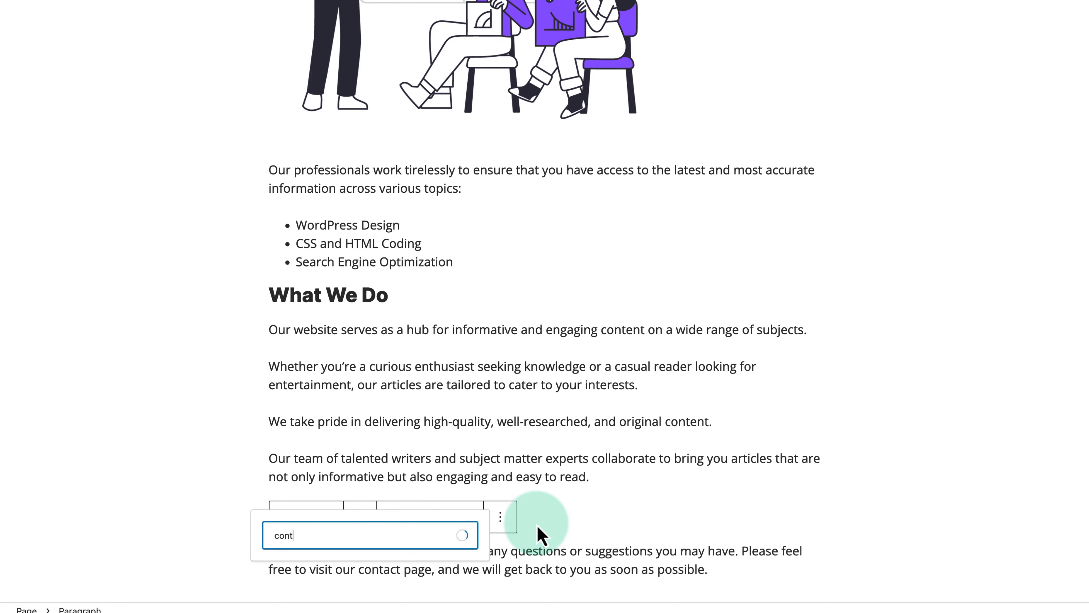
{"action": "type", "text": "act us"}
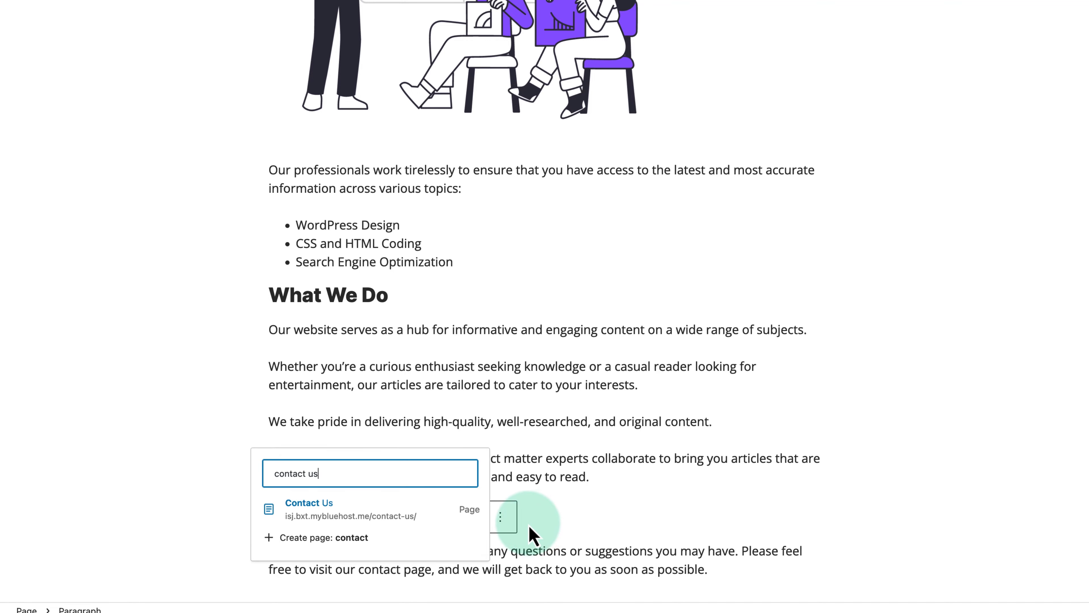
{"action": "left_click", "coordinate": [321, 513]}
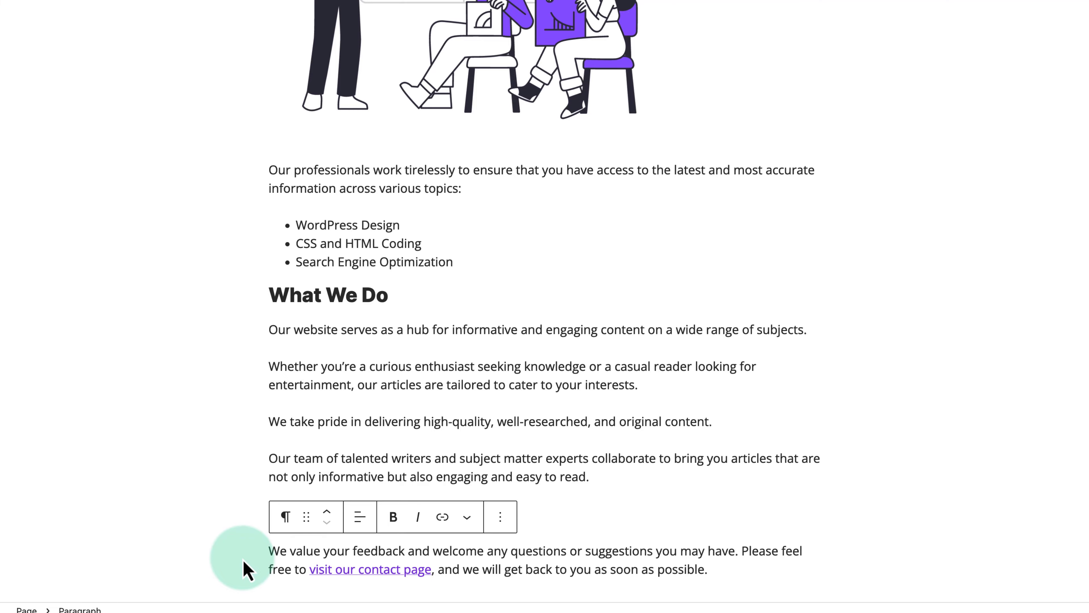
{"action": "left_click", "coordinate": [248, 571]}
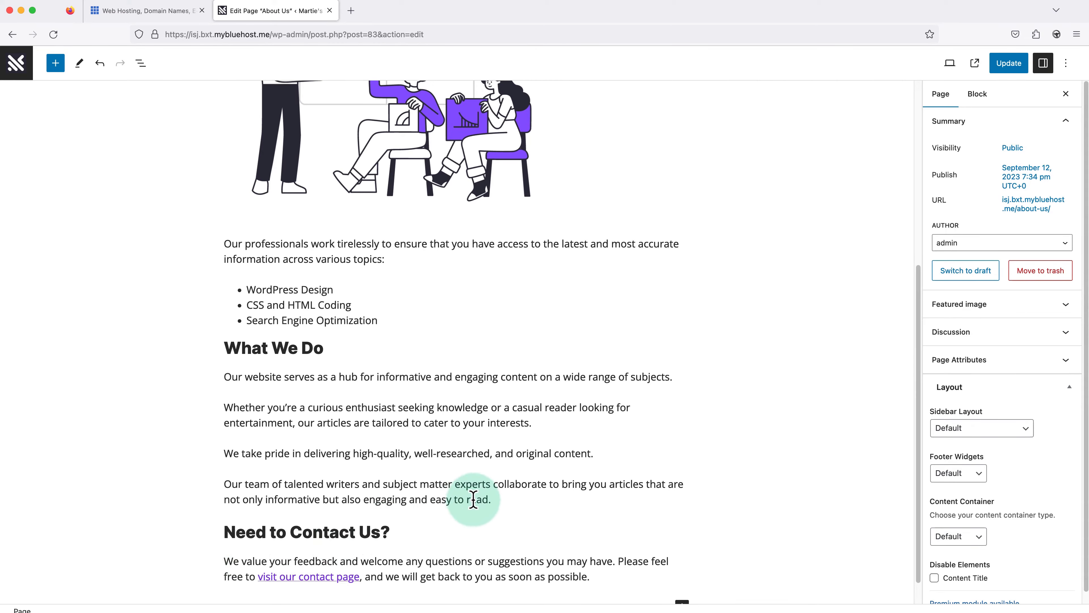
Step: Preview the About Us page in a new tab and check its layout and content down to the footer
{"action": "scroll", "coordinate": [759, 462], "scroll_direction": "up", "scroll_amount": 6}
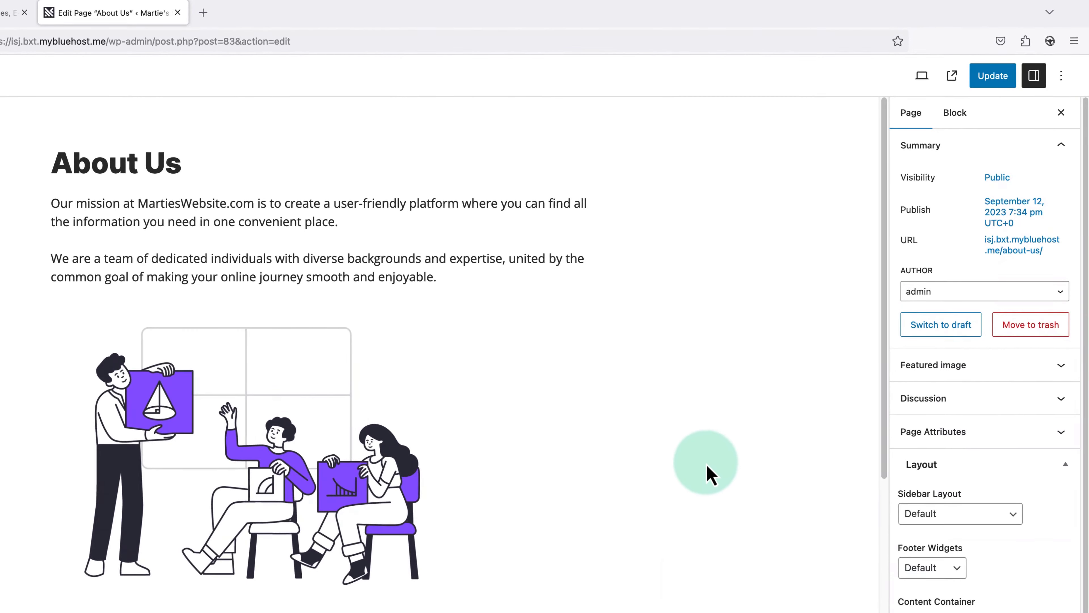
{"action": "left_click", "coordinate": [922, 76]}
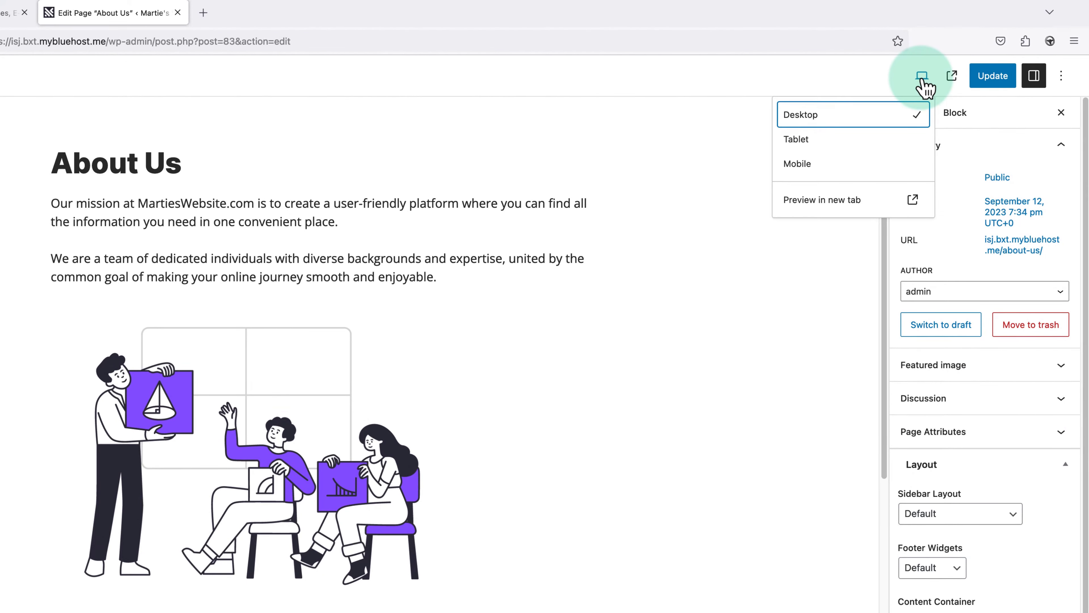
{"action": "left_click", "coordinate": [859, 202]}
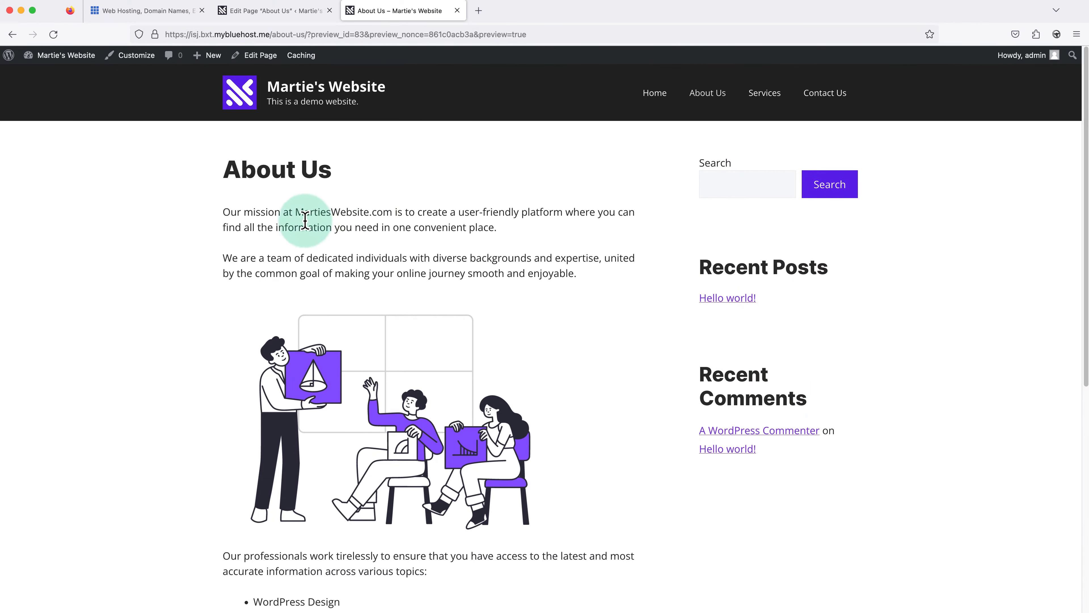
{"action": "scroll", "coordinate": [178, 287], "scroll_direction": "down", "scroll_amount": 5}
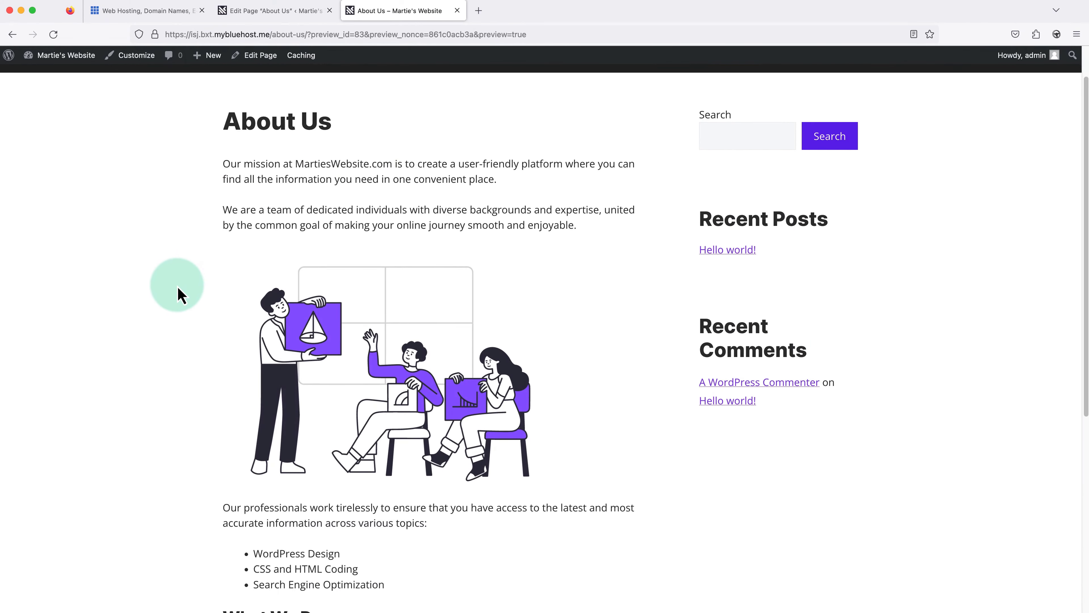
{"action": "scroll", "coordinate": [177, 292], "scroll_direction": "down", "scroll_amount": 6}
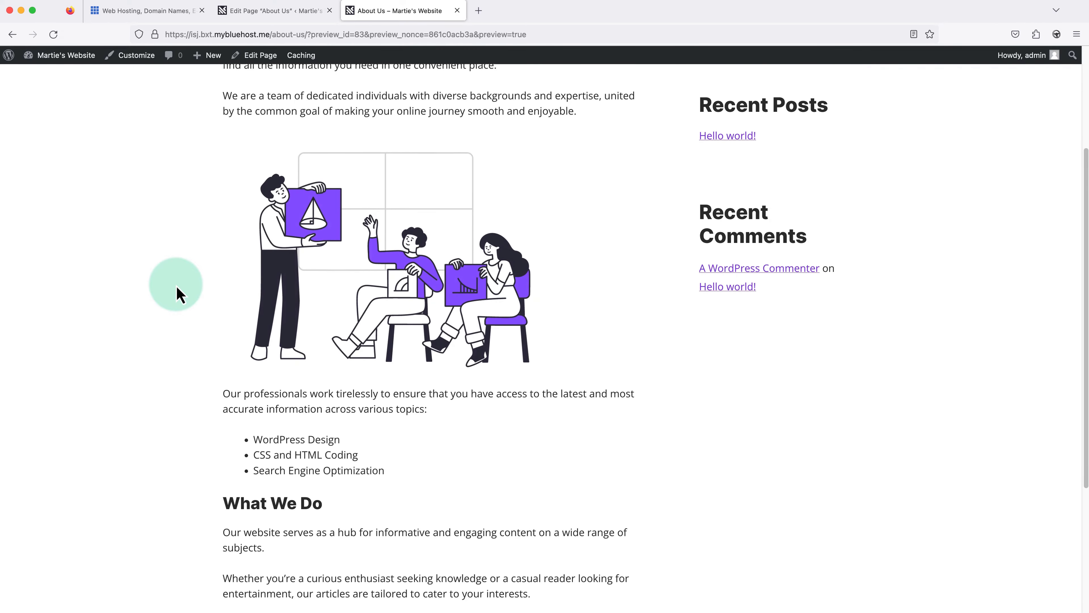
{"action": "scroll", "coordinate": [178, 292], "scroll_direction": "down", "scroll_amount": 5}
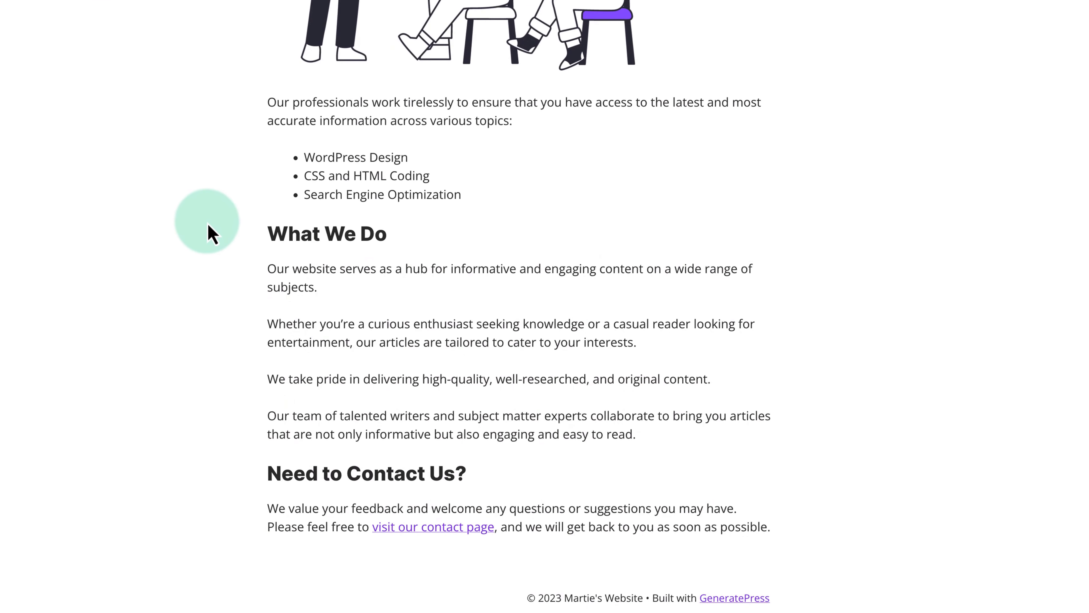
Step: Test the "visit our contact page" link in the preview, return to the About Us preview and close it
{"action": "left_click", "coordinate": [427, 528]}
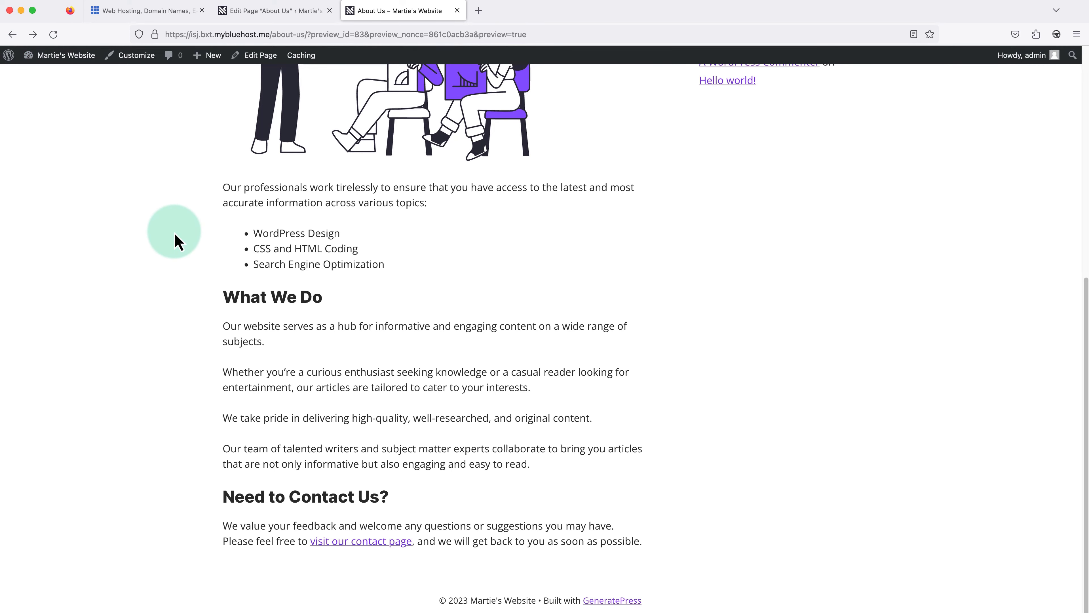
{"action": "scroll", "coordinate": [178, 243], "scroll_direction": "up", "scroll_amount": 8}
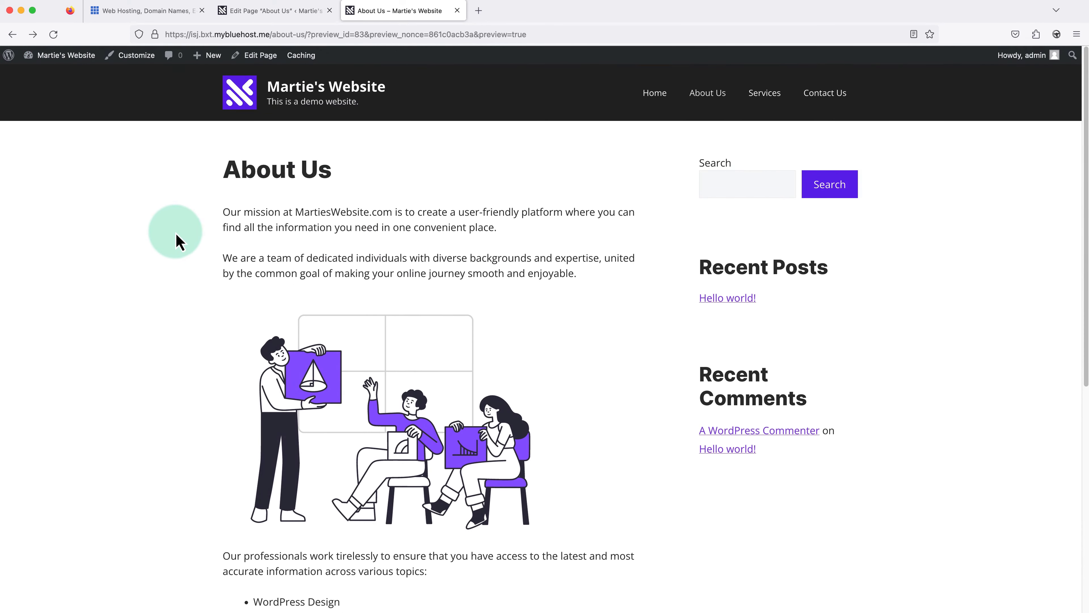
{"action": "left_click", "coordinate": [457, 10]}
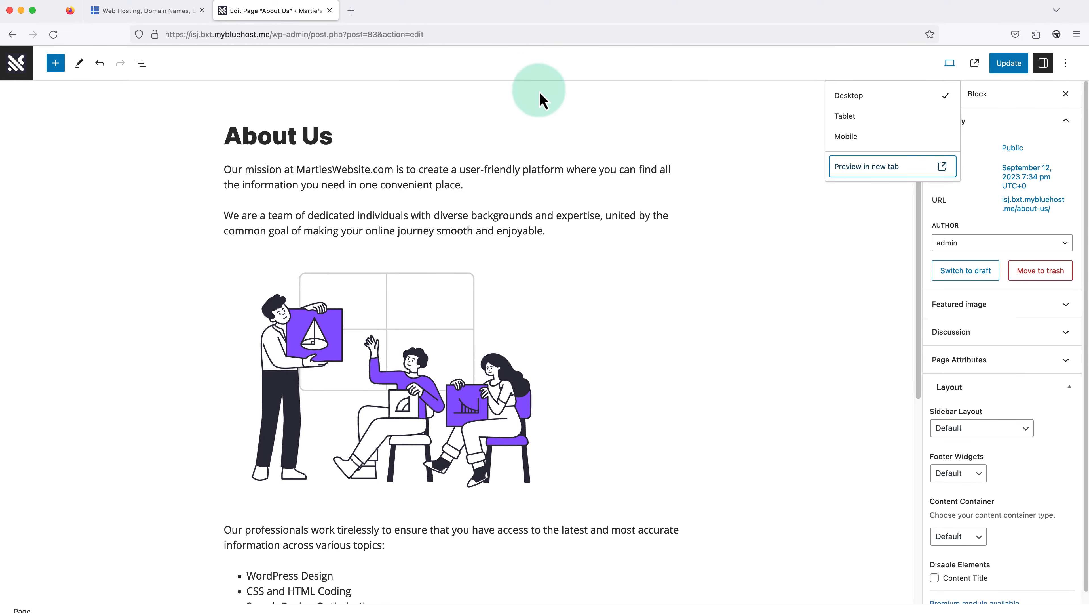
{"action": "left_click", "coordinate": [733, 210]}
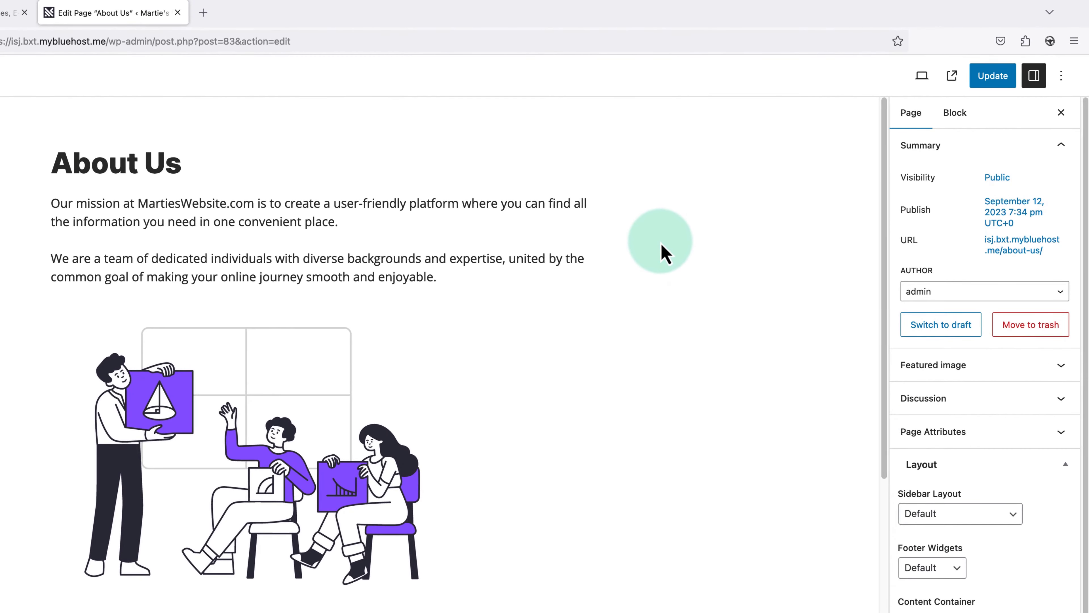
Step: Update the About Us page and review the published version down to the footer
{"action": "left_click", "coordinate": [994, 79]}
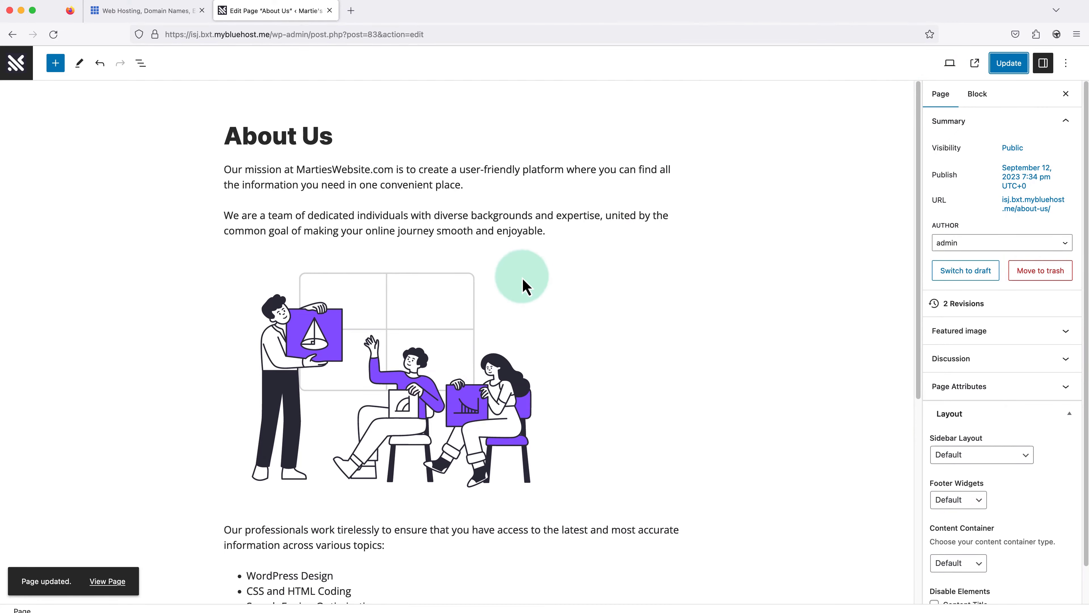
{"action": "left_click", "coordinate": [108, 582]}
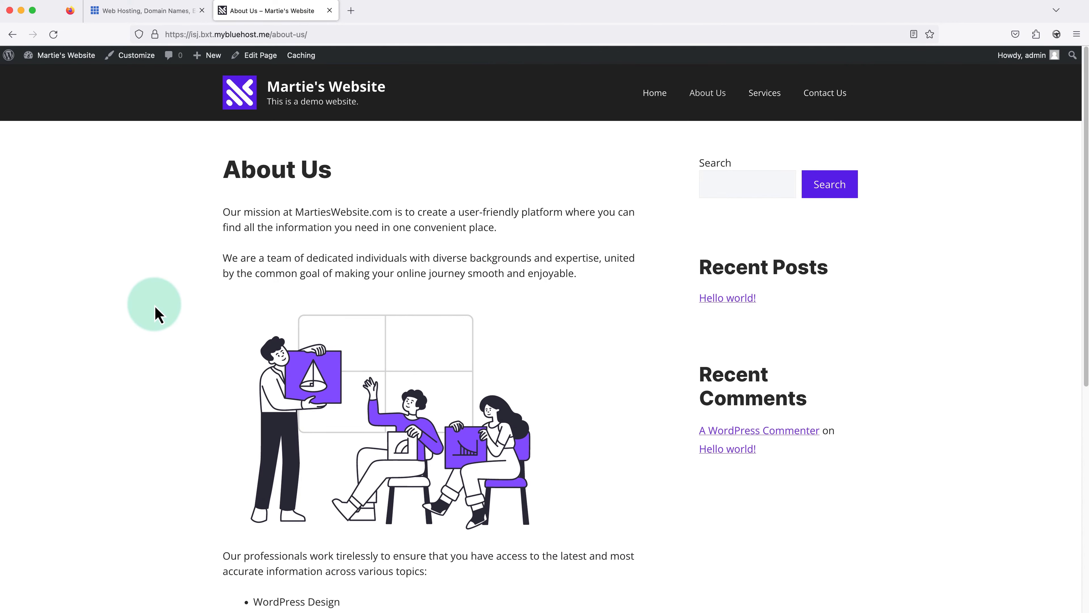
{"action": "scroll", "coordinate": [155, 308], "scroll_direction": "down", "scroll_amount": 10}
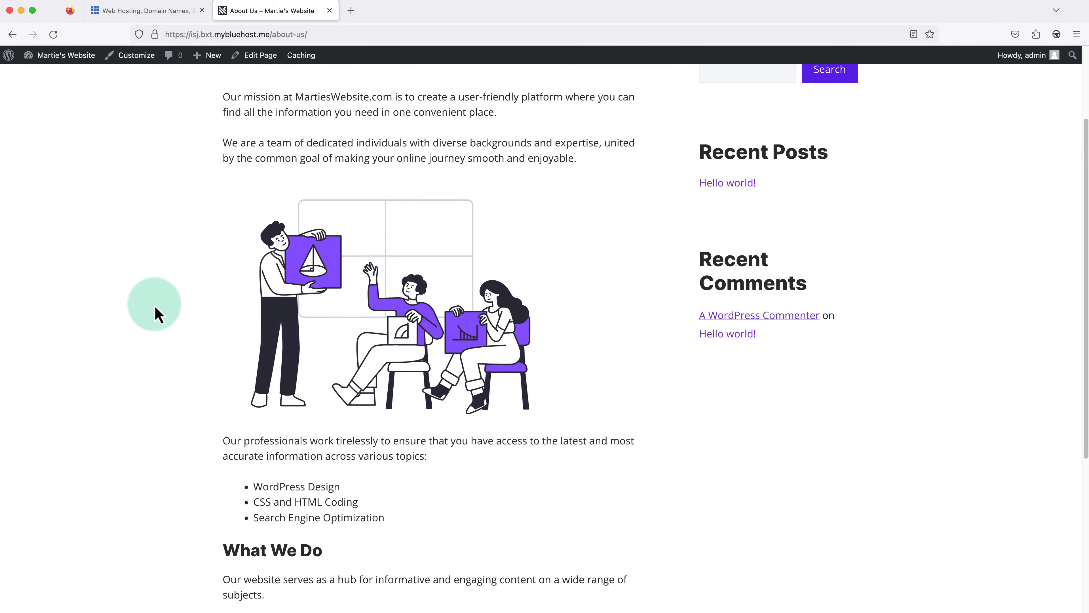
{"action": "scroll", "coordinate": [156, 308], "scroll_direction": "down", "scroll_amount": 2}
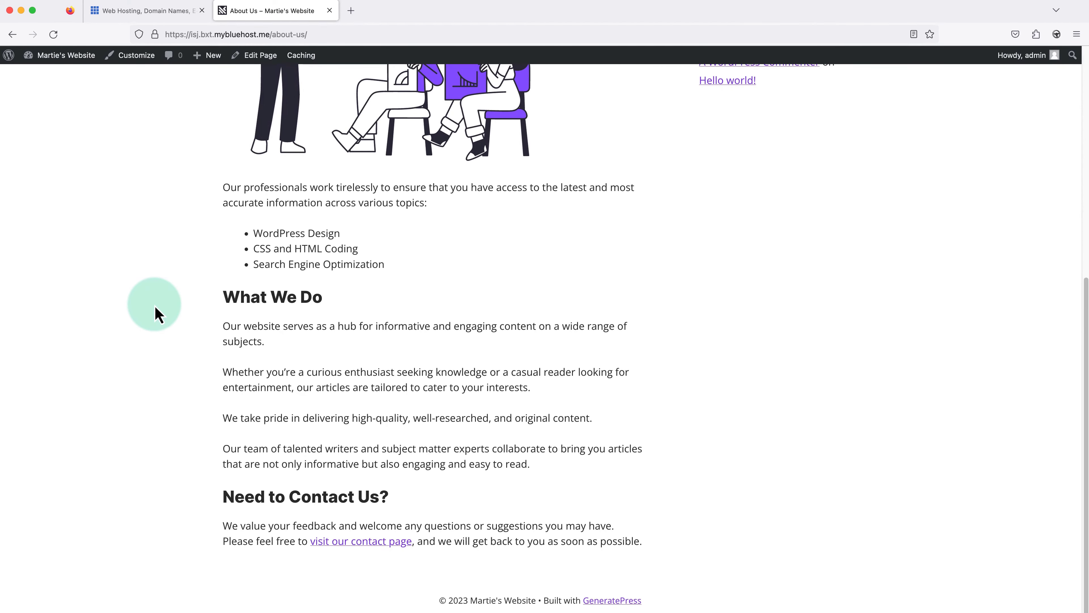
Step: Review the published Home, About Us and Services pages through the site menu and open the Contact Us page
{"action": "scroll", "coordinate": [155, 308], "scroll_direction": "up", "scroll_amount": 12}
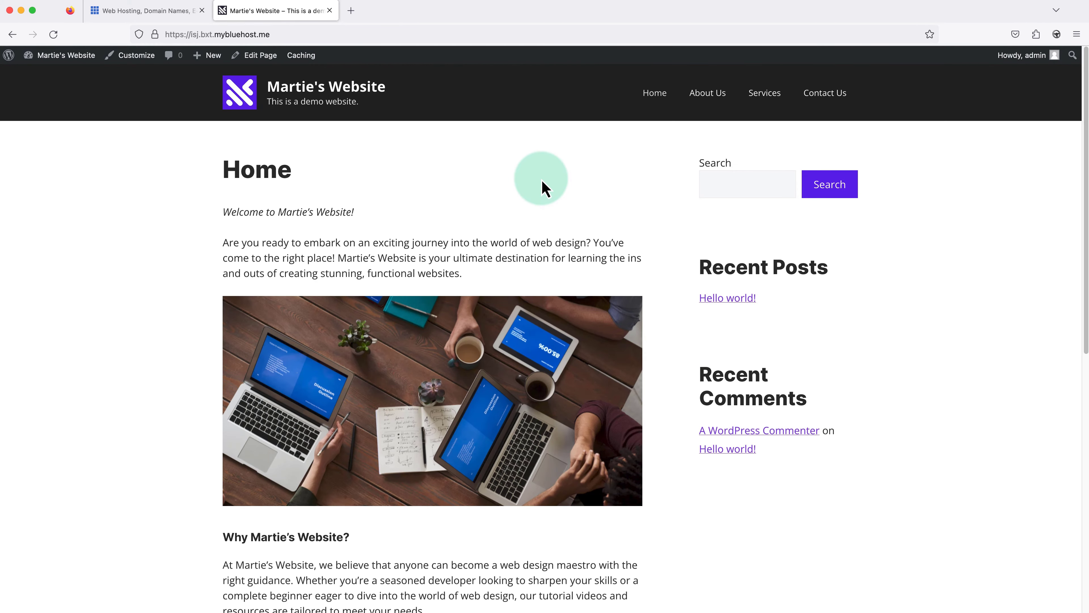
{"action": "scroll", "coordinate": [542, 187], "scroll_direction": "down", "scroll_amount": 8}
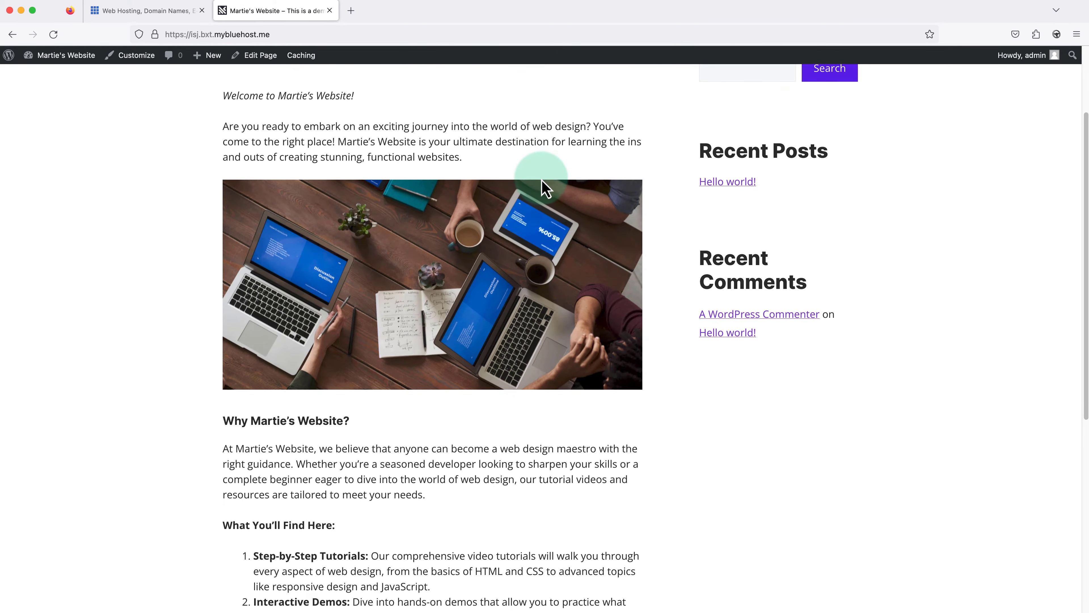
{"action": "scroll", "coordinate": [541, 187], "scroll_direction": "up", "scroll_amount": 10}
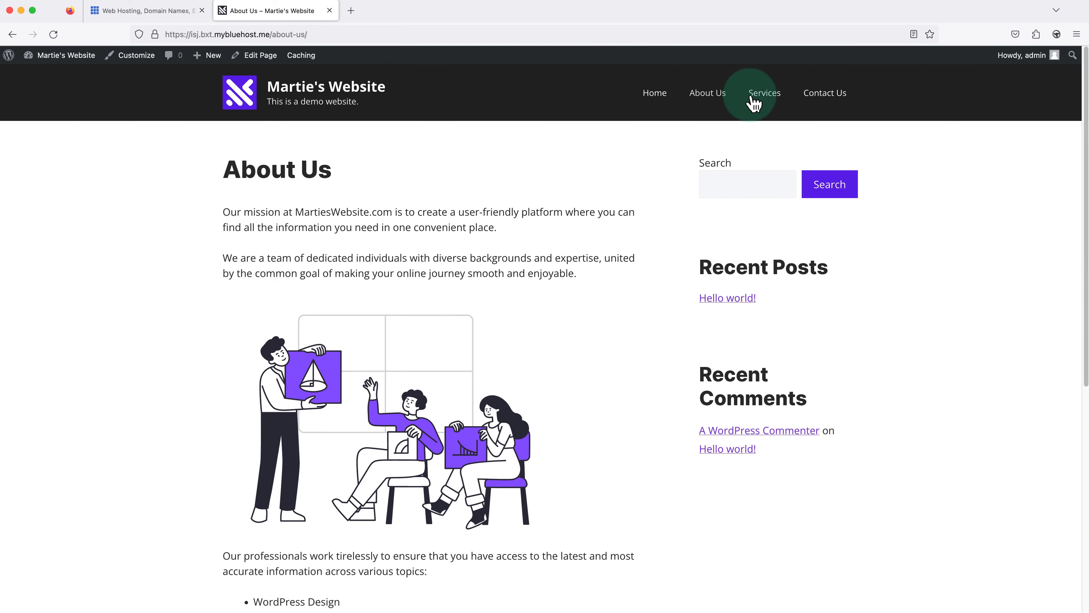
{"action": "left_click", "coordinate": [766, 94]}
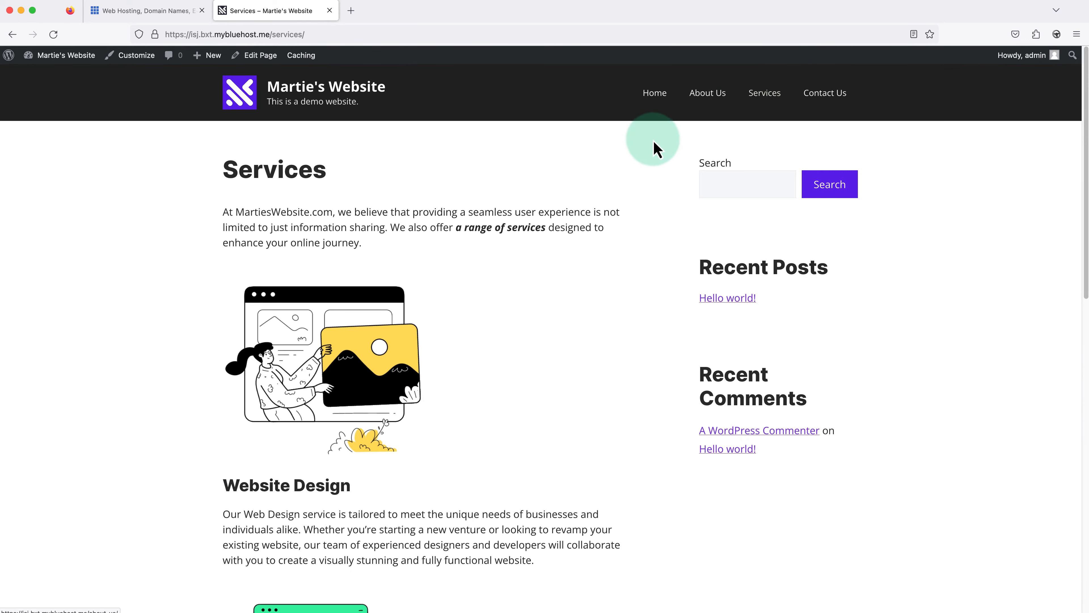
{"action": "scroll", "coordinate": [642, 153], "scroll_direction": "down", "scroll_amount": 5}
{"action": "scroll", "coordinate": [640, 150], "scroll_direction": "down", "scroll_amount": 10}
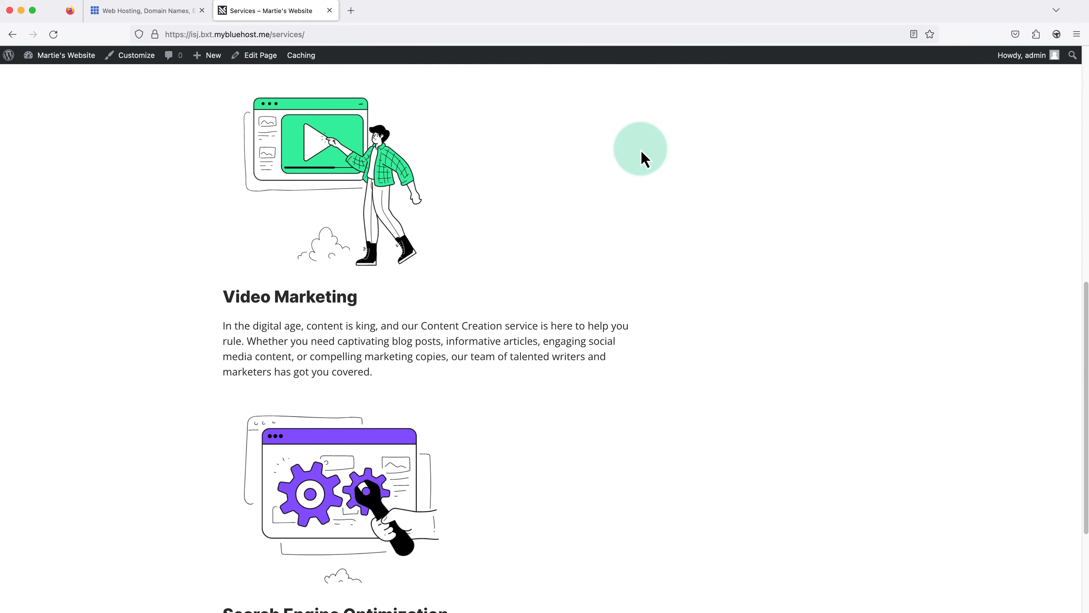
{"action": "scroll", "coordinate": [641, 150], "scroll_direction": "up", "scroll_amount": 15}
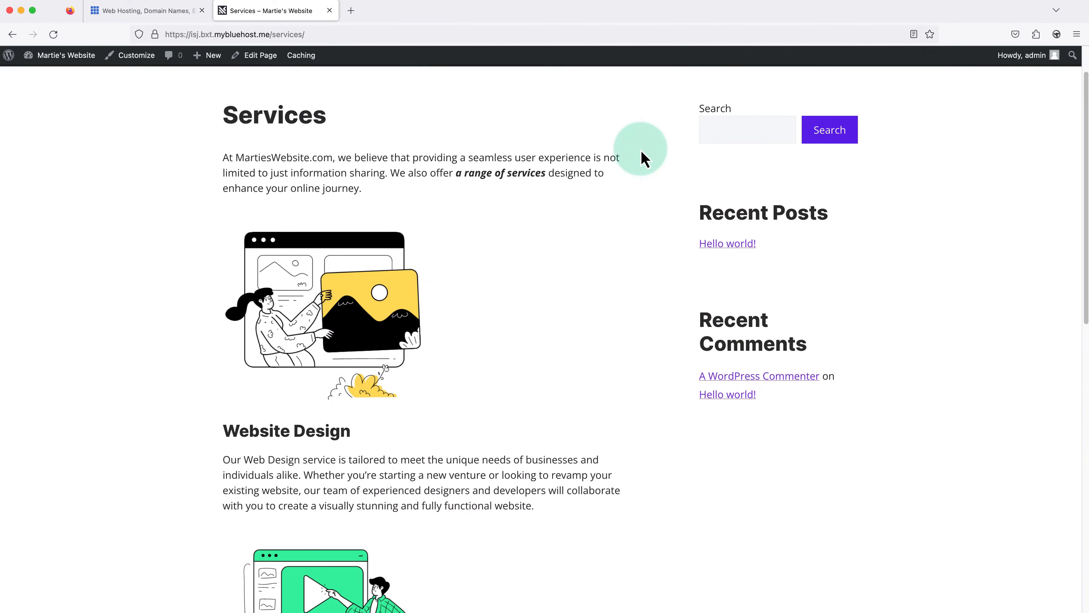
{"action": "left_click", "coordinate": [821, 97]}
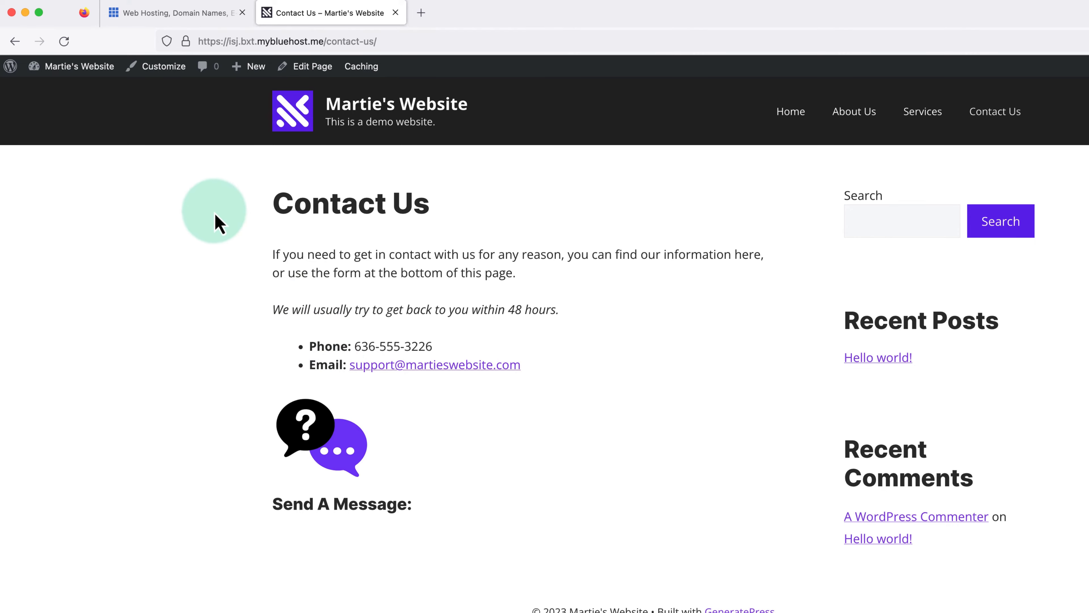
Step: Replace the admin user's email address in the WordPress profile with the owner's own email and update the profile
{"action": "mouse_move", "coordinate": [88, 73]}
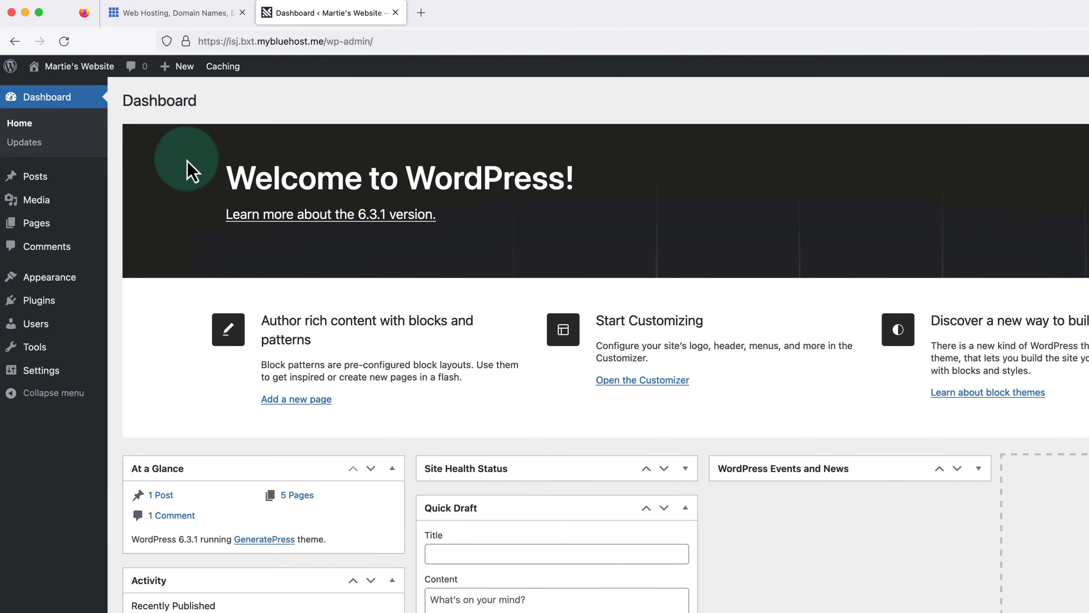
{"action": "left_click", "coordinate": [38, 329]}
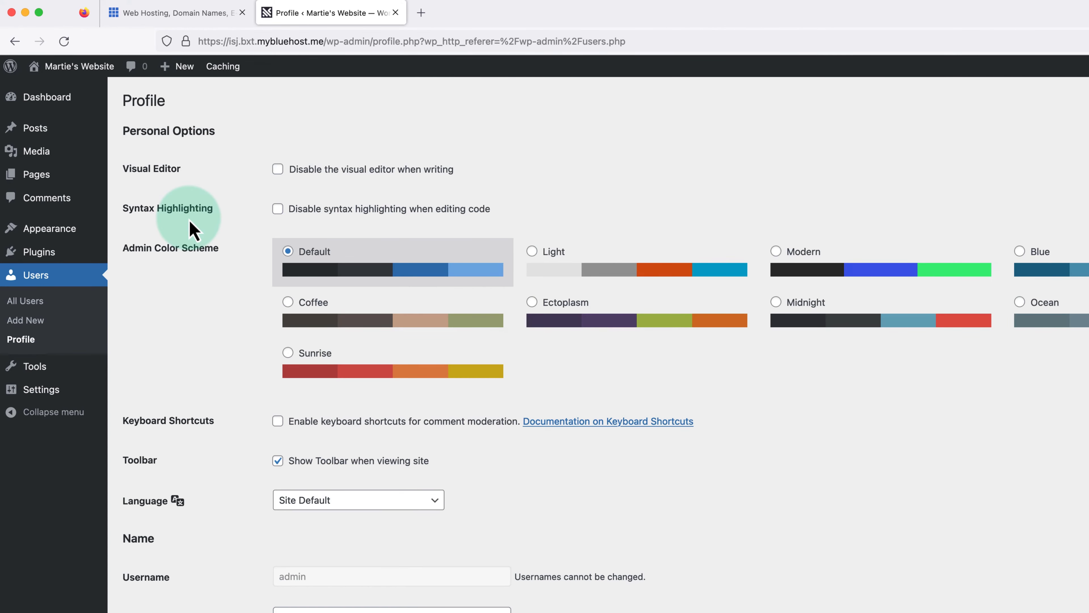
{"action": "scroll", "coordinate": [190, 227], "scroll_direction": "down", "scroll_amount": 10}
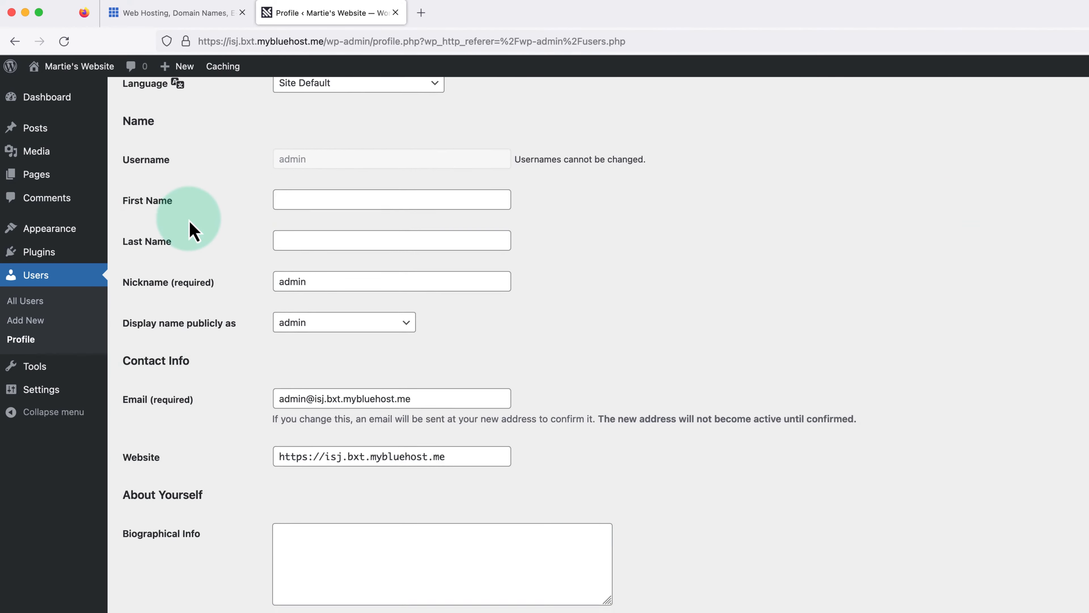
{"action": "scroll", "coordinate": [190, 223], "scroll_direction": "down", "scroll_amount": 3}
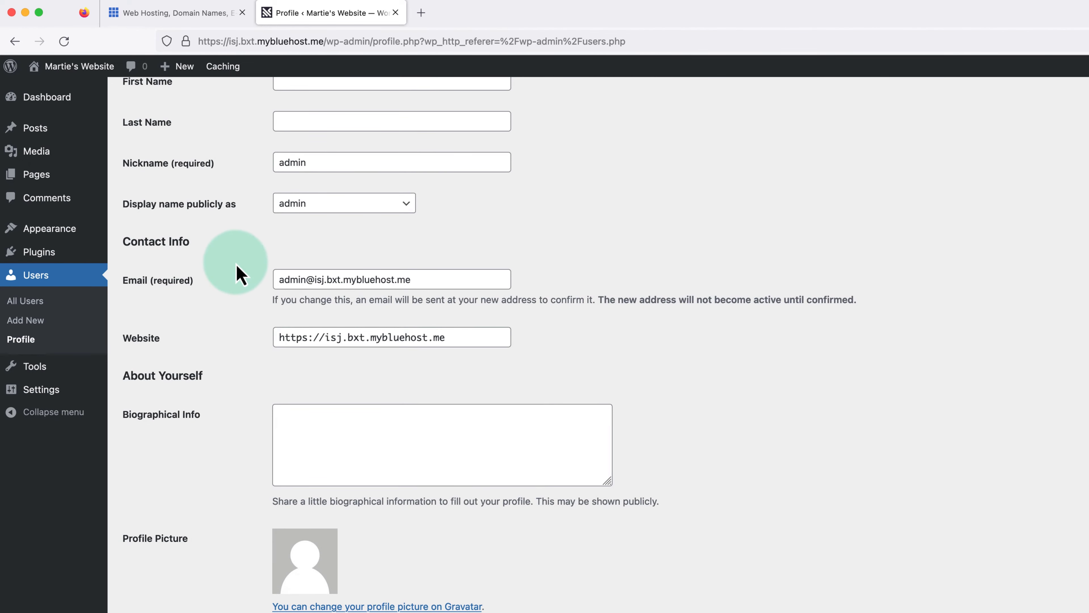
{"action": "left_click_drag", "start_coordinate": [420, 280], "coordinate": [274, 278]}
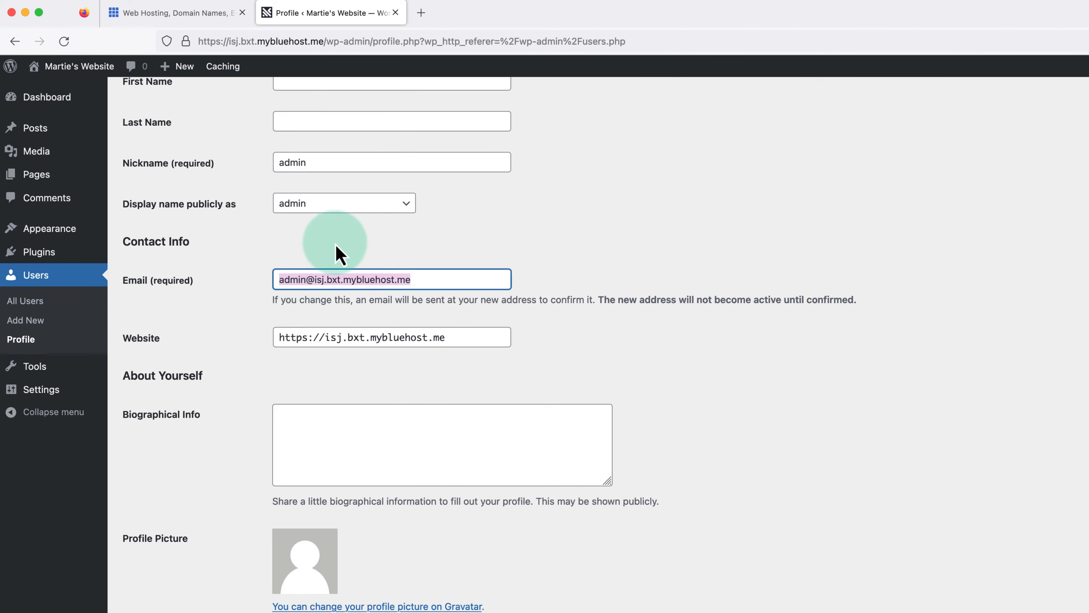
{"action": "key", "text": "BackSpace"}
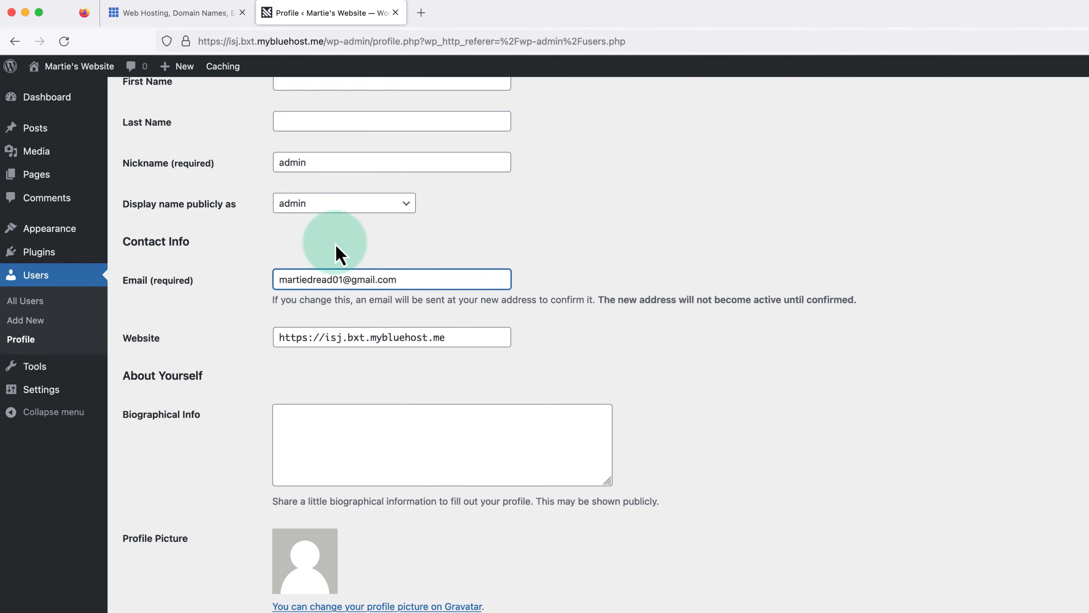
{"action": "left_click", "coordinate": [336, 244]}
{"action": "scroll", "coordinate": [336, 245], "scroll_direction": "down", "scroll_amount": 1}
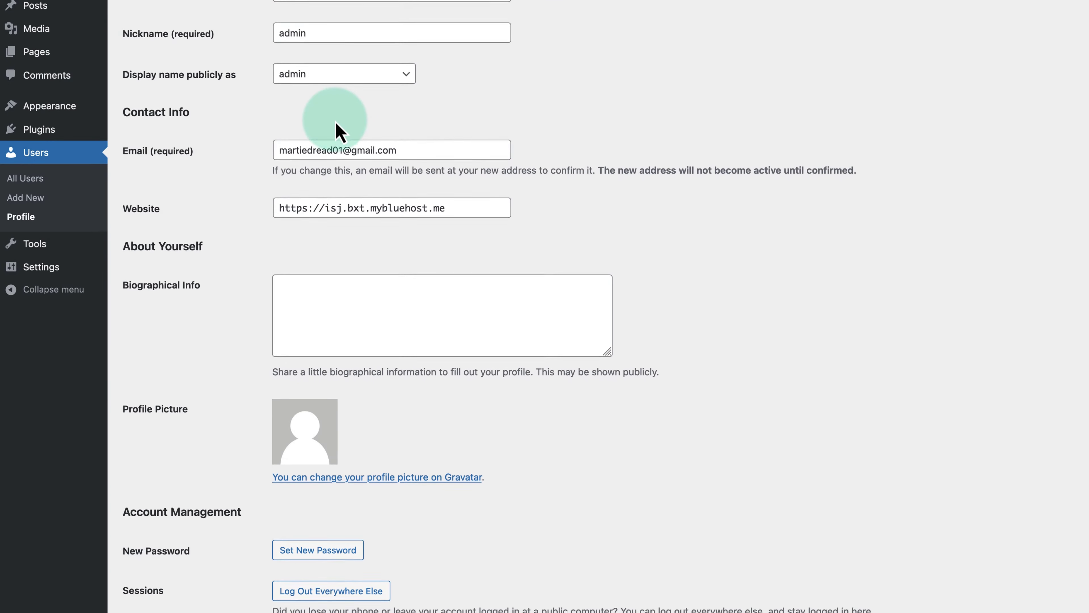
{"action": "scroll", "coordinate": [339, 128], "scroll_direction": "down", "scroll_amount": 5}
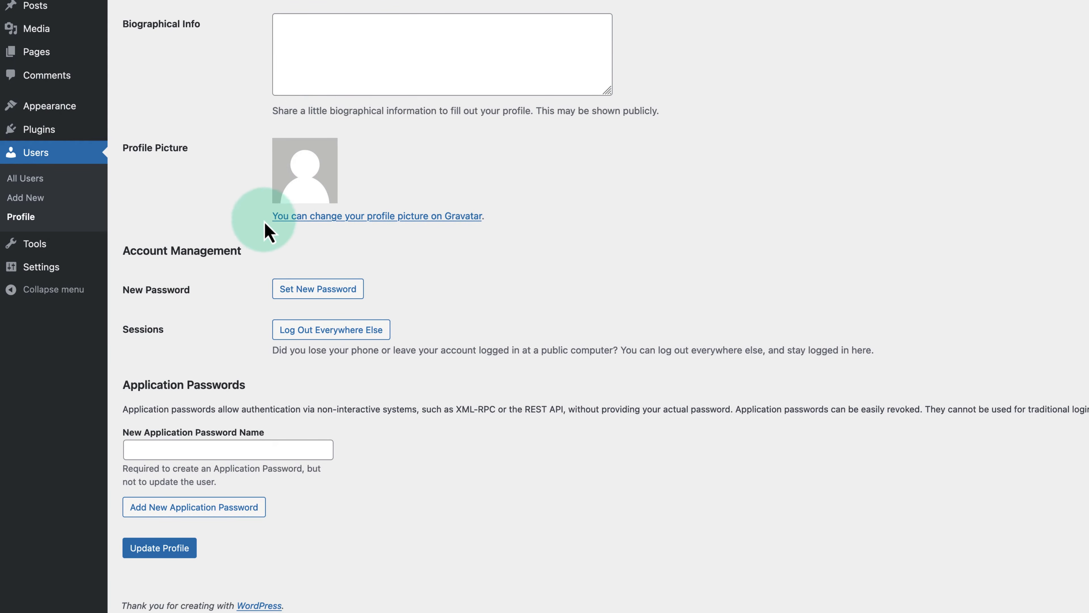
{"action": "left_click", "coordinate": [171, 548]}
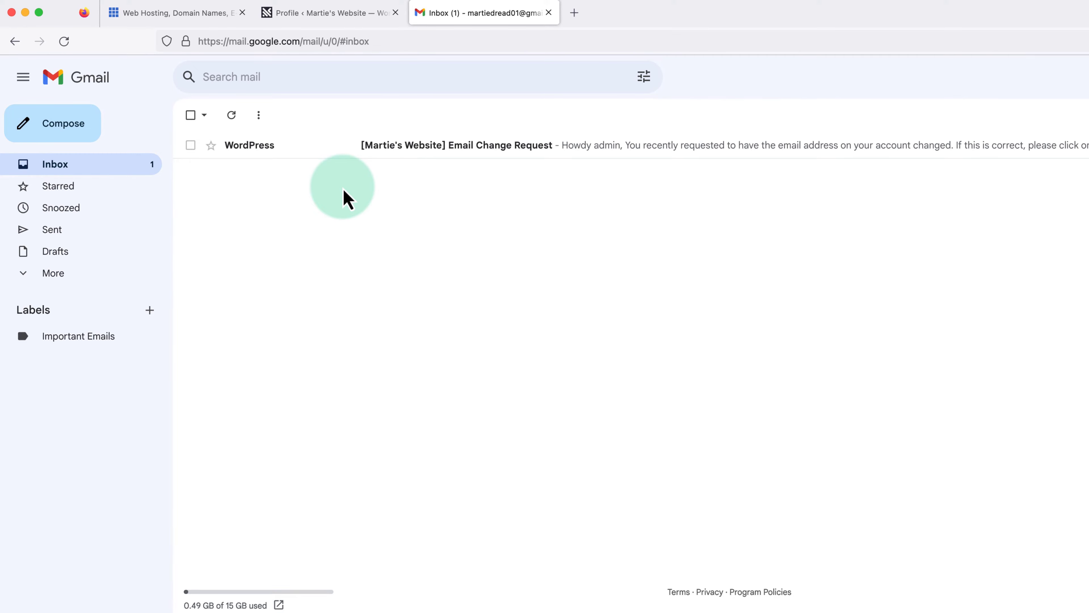
Step: Confirm the address change through the link in the WordPress "Email Change Request" message in Gmail, and return to the original profile page
{"action": "left_click", "coordinate": [422, 146]}
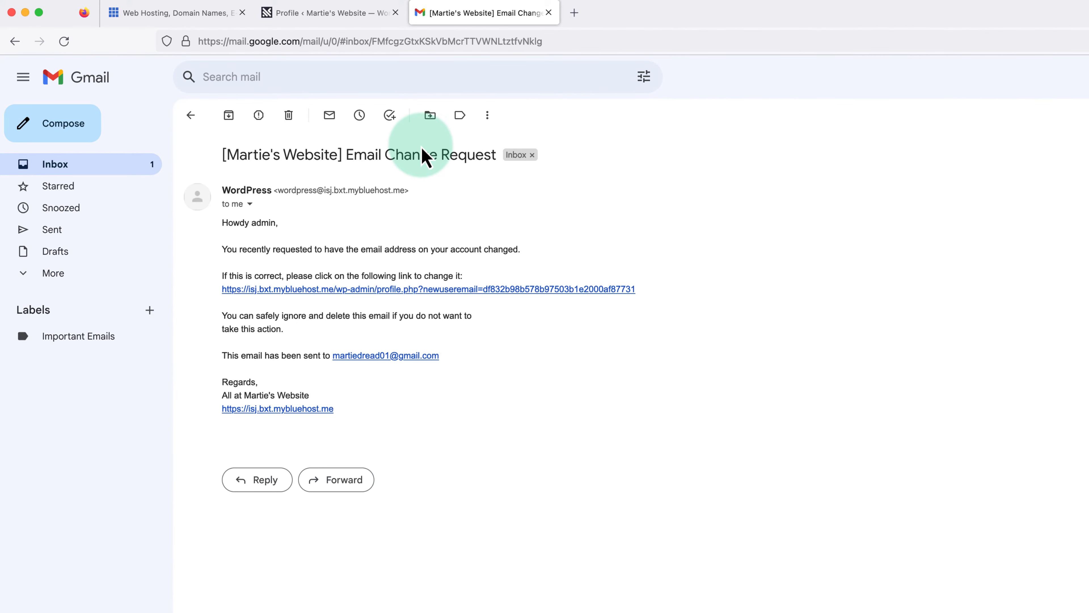
{"action": "left_click", "coordinate": [399, 290]}
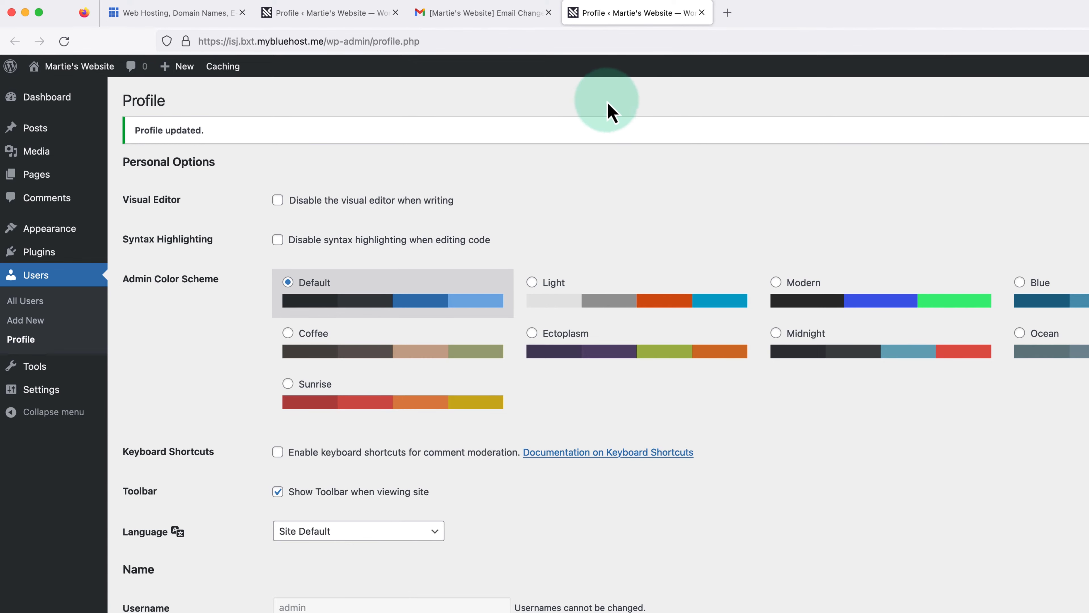
{"action": "left_click", "coordinate": [701, 13]}
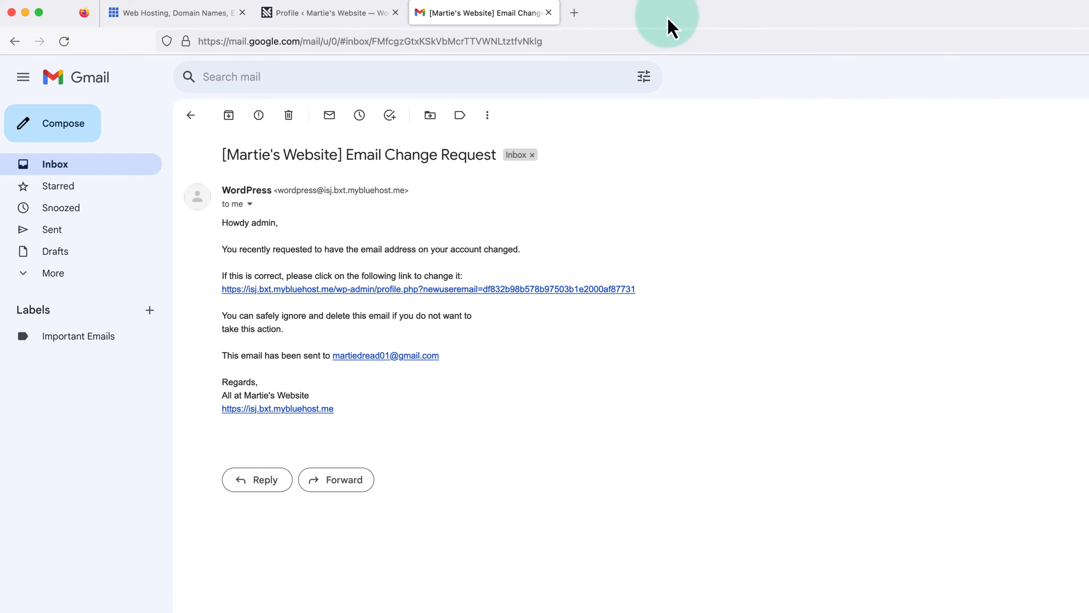
{"action": "left_click", "coordinate": [549, 13]}
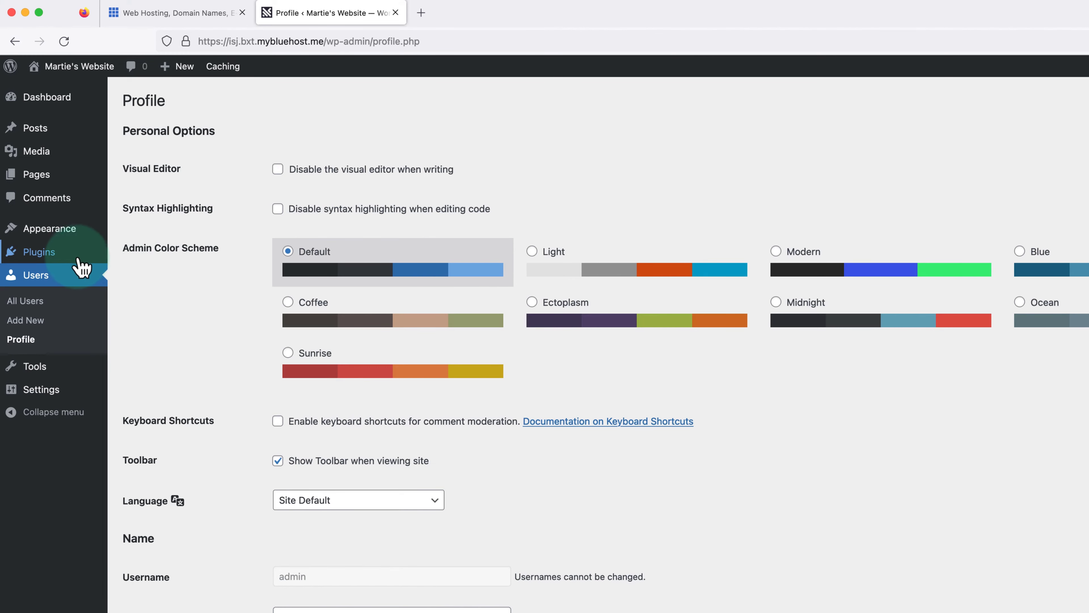
Step: Search the plugin directory for wpforms, then install and activate the Contact Form by WPForms plugin
{"action": "left_click", "coordinate": [39, 257]}
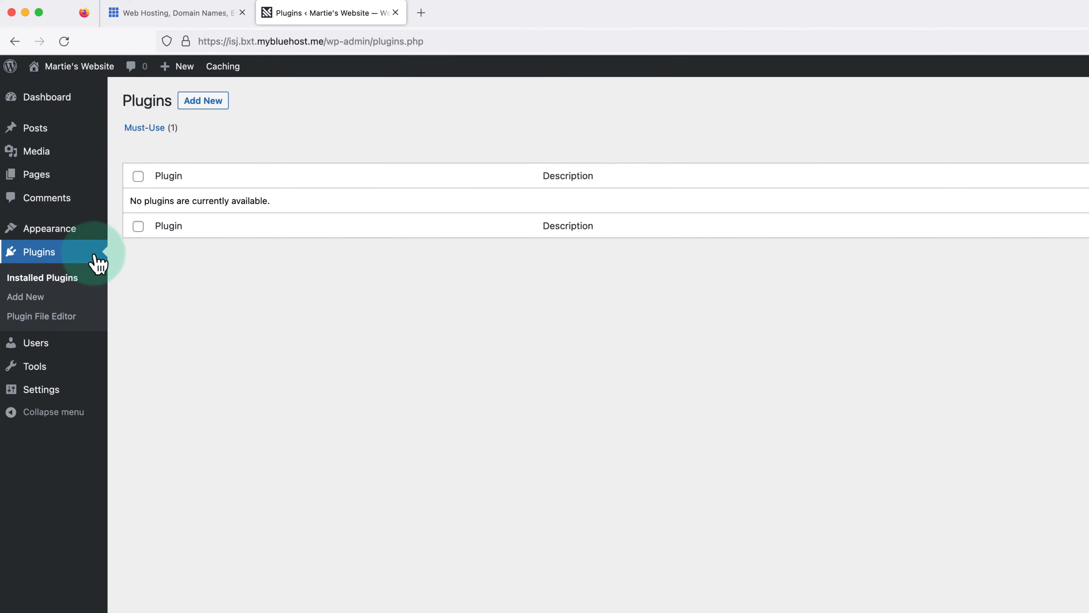
{"action": "left_click", "coordinate": [202, 102]}
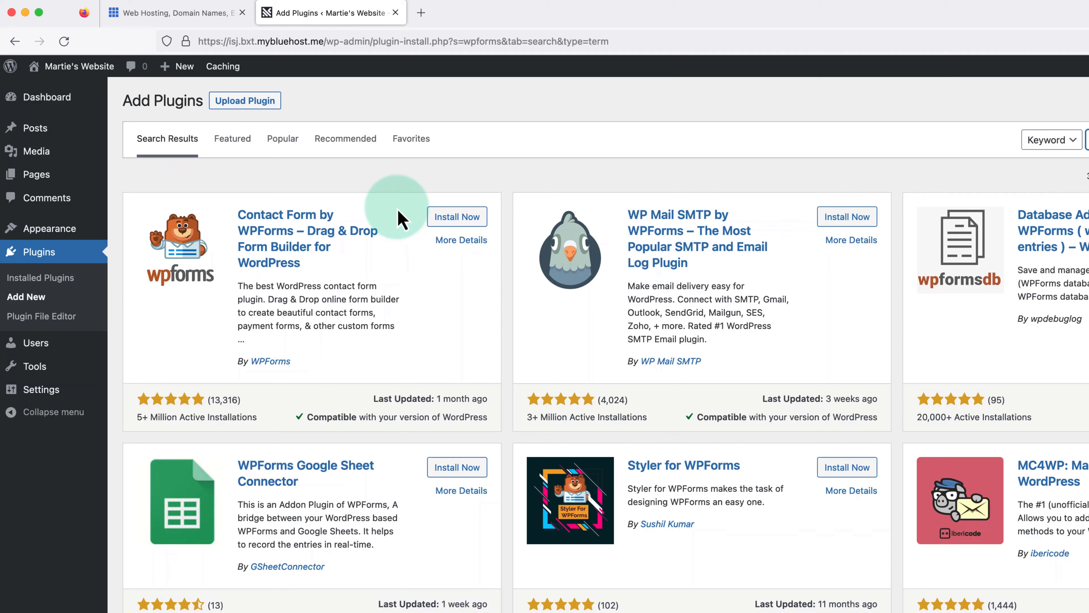
{"action": "left_click", "coordinate": [455, 218]}
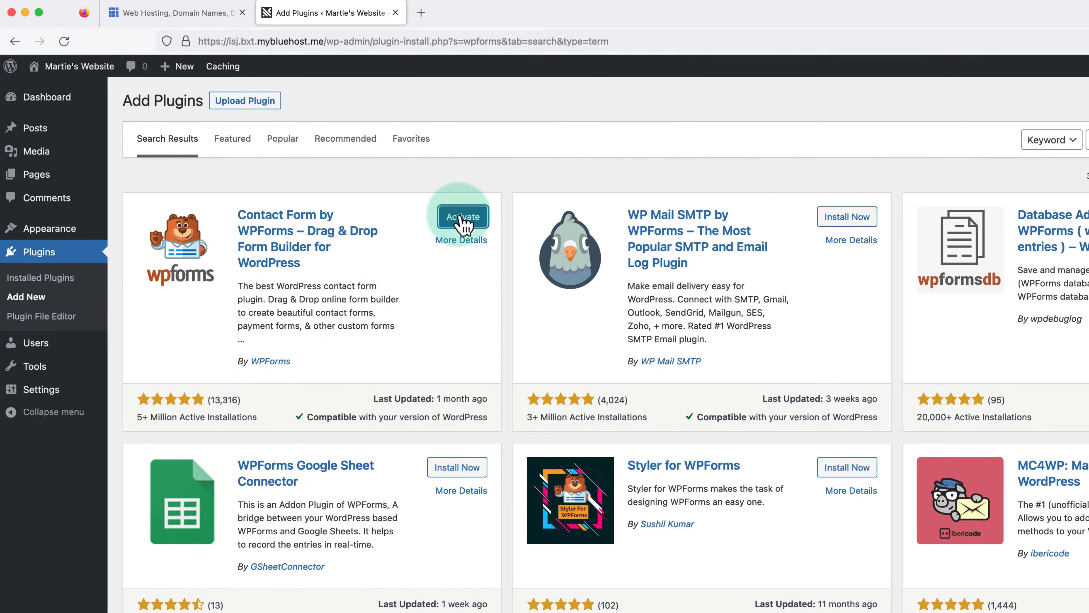
{"action": "left_click", "coordinate": [461, 217]}
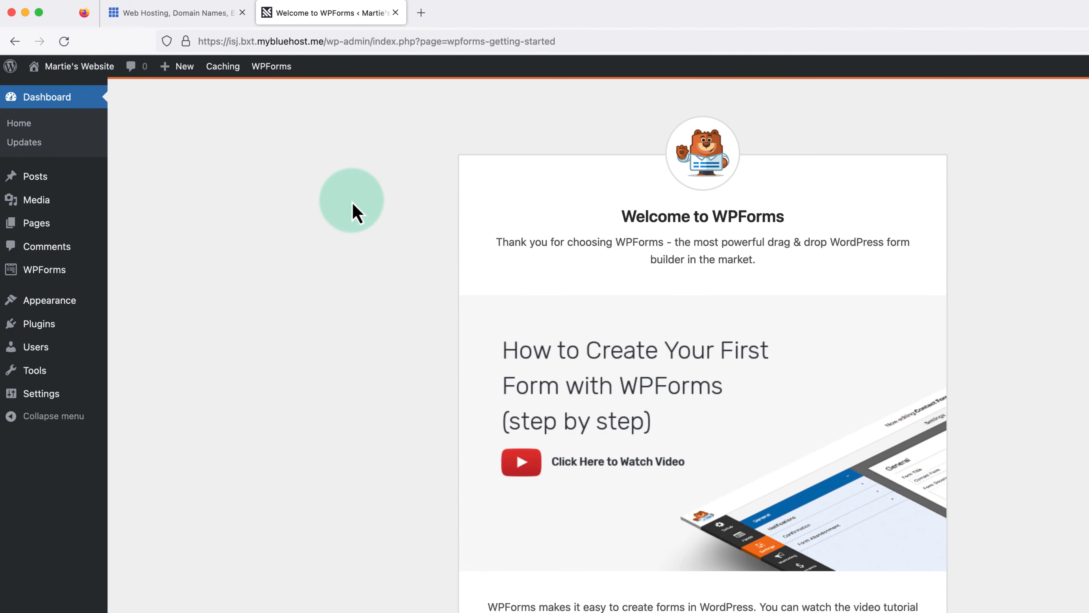
Step: Create a new WPForms form named "Contact Form" from the Simple Contact Form template
{"action": "left_click", "coordinate": [48, 272]}
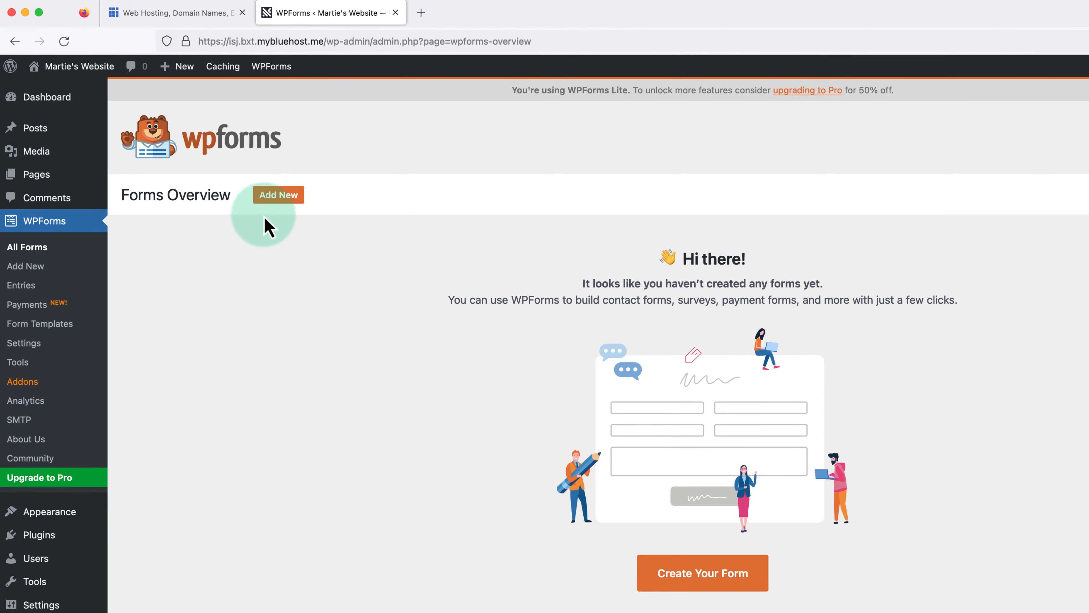
{"action": "left_click", "coordinate": [275, 196]}
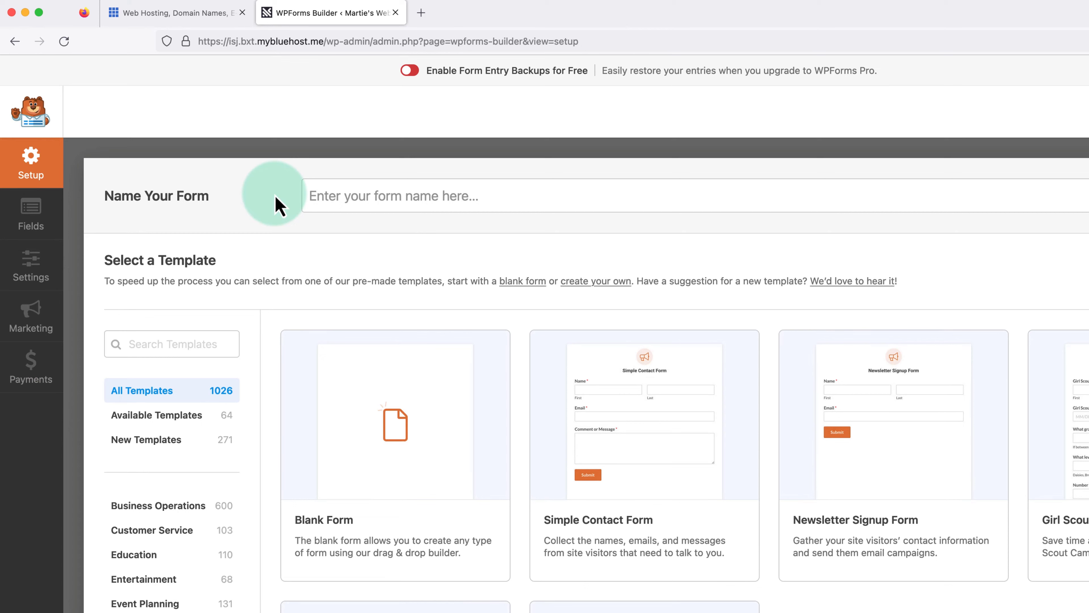
{"action": "left_click", "coordinate": [348, 198]}
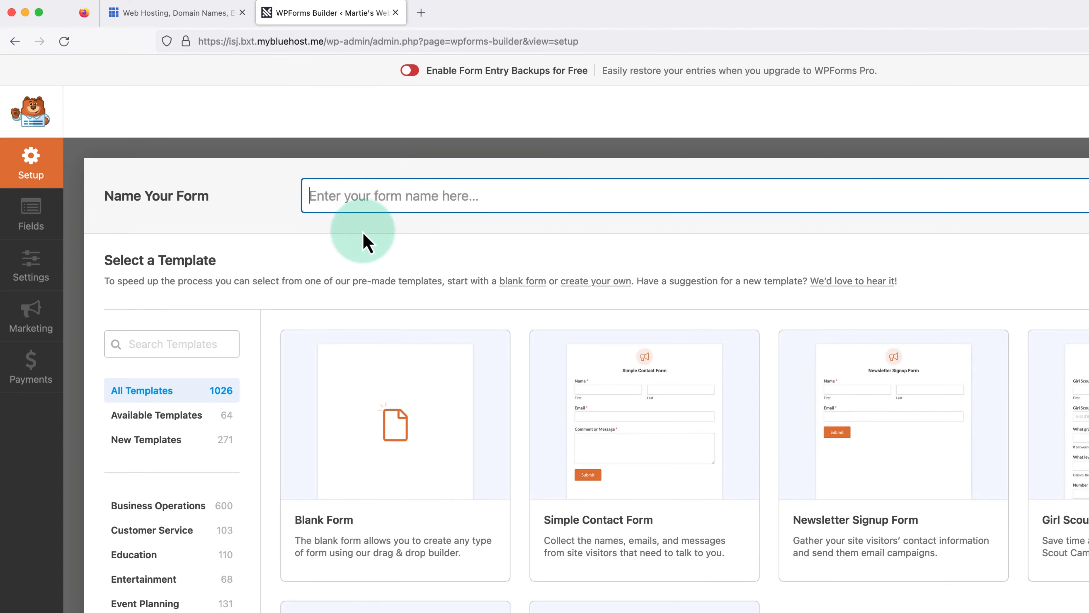
{"action": "type", "text": "Contact Form"}
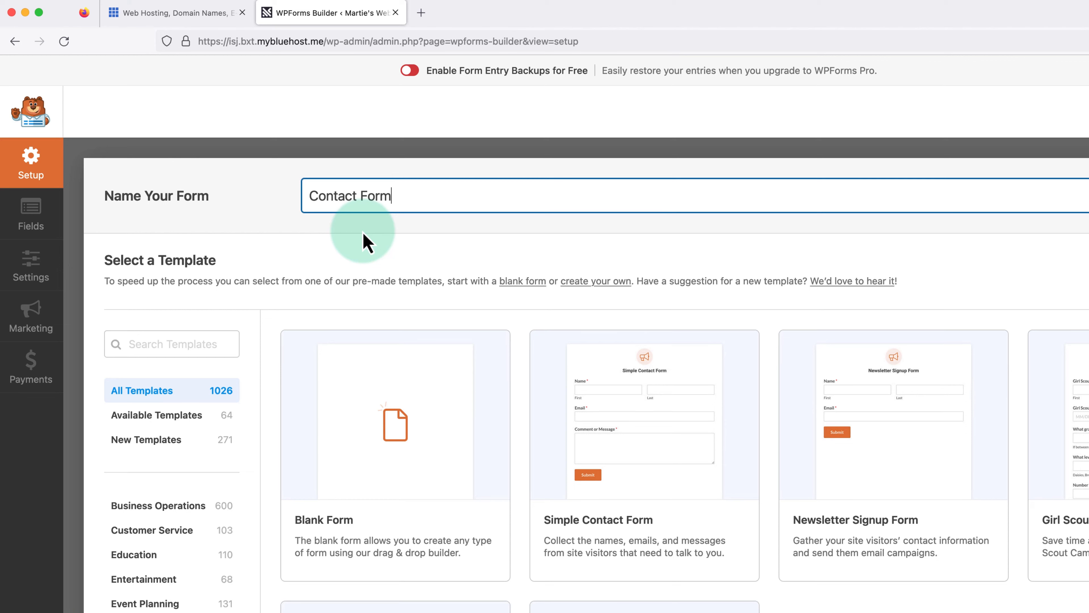
{"action": "left_click", "coordinate": [363, 232]}
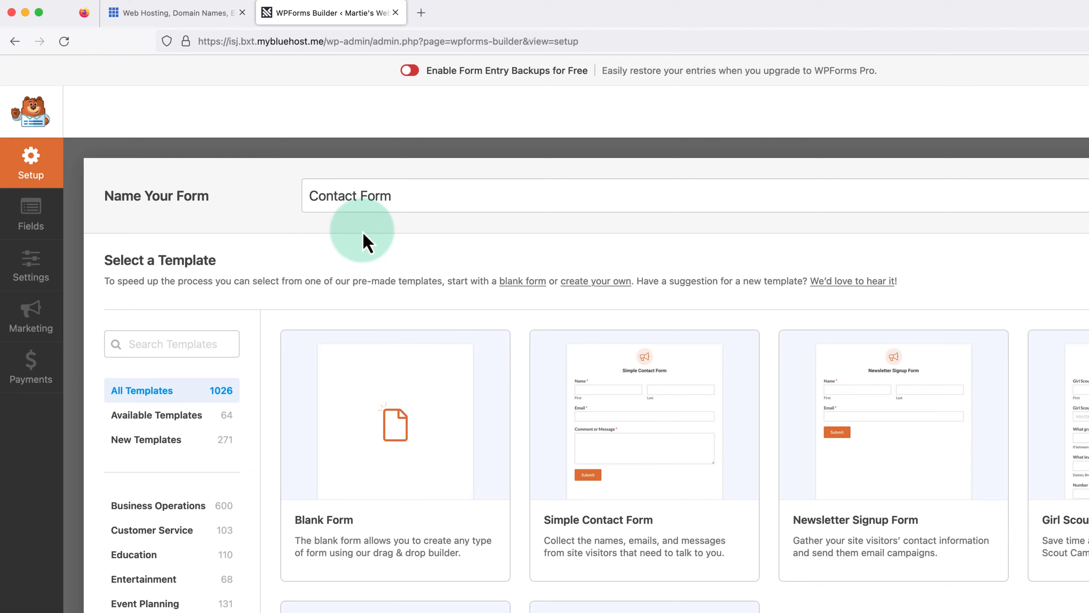
{"action": "mouse_move", "coordinate": [642, 427]}
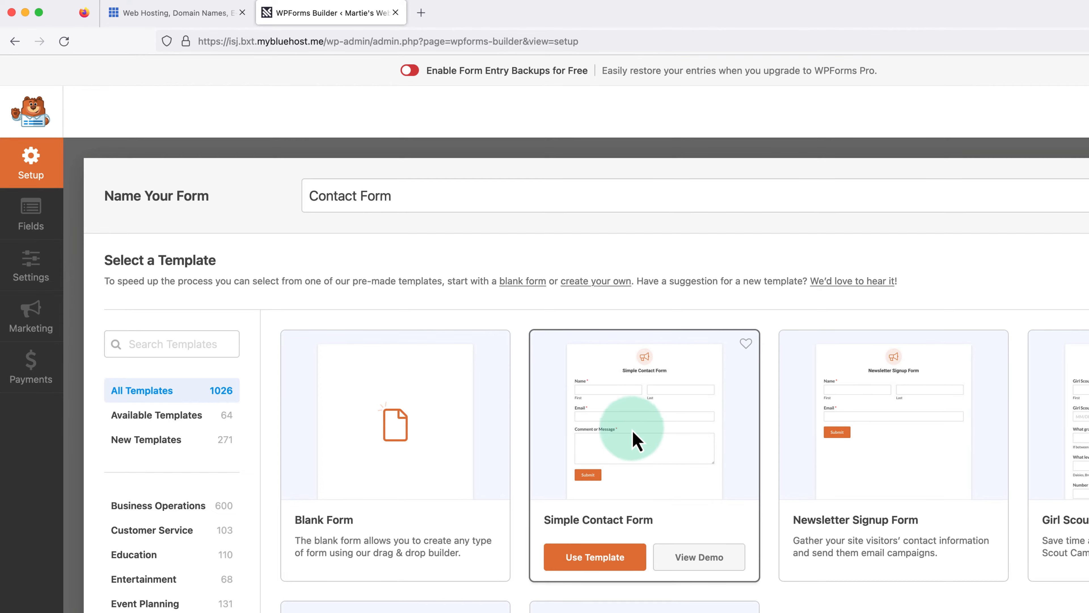
{"action": "left_click", "coordinate": [609, 557]}
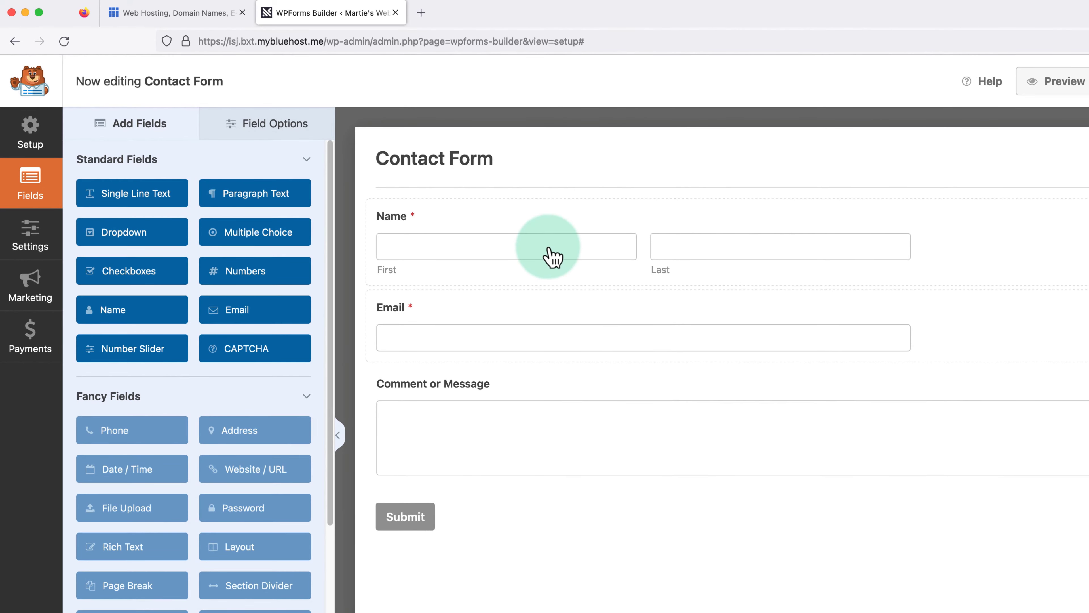
Step: Set the contact form's Name field to the Simple format and change its label to "First Name"
{"action": "left_click", "coordinate": [552, 256]}
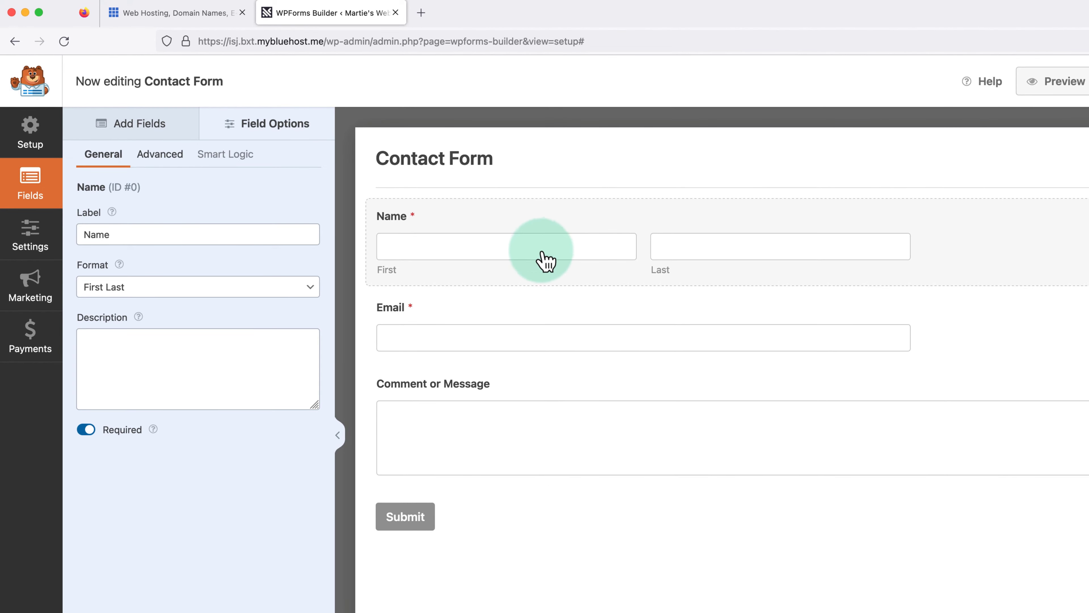
{"action": "left_click", "coordinate": [253, 285]}
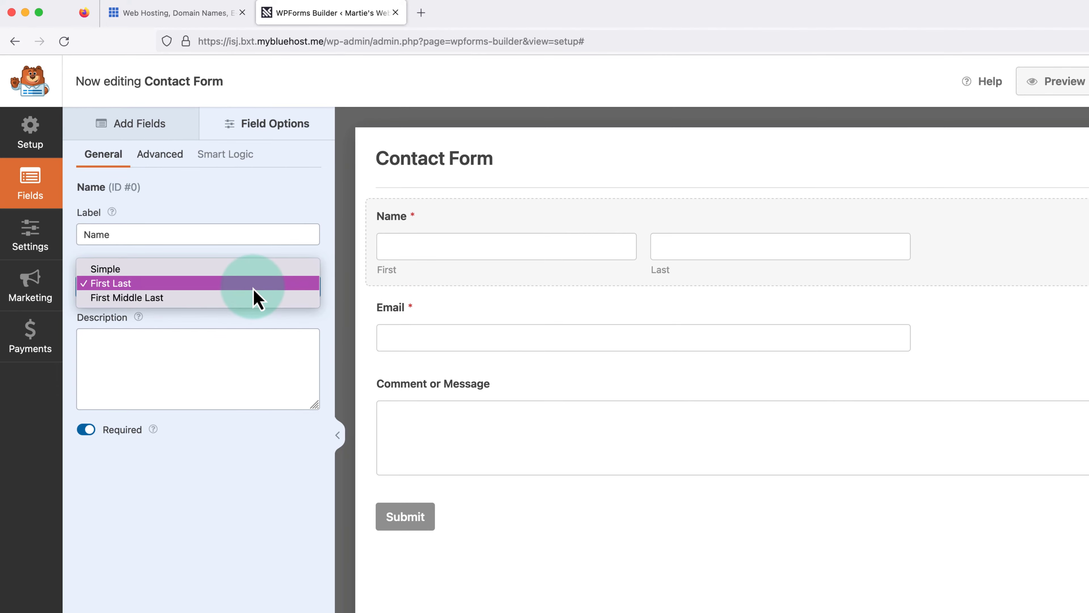
{"action": "left_click", "coordinate": [252, 269]}
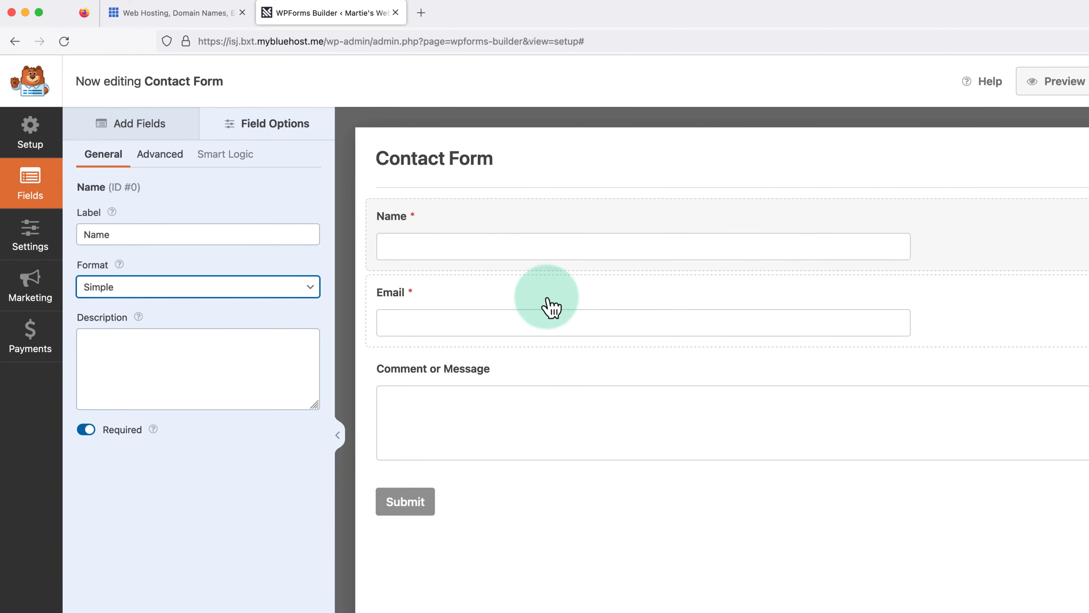
{"action": "left_click", "coordinate": [87, 234]}
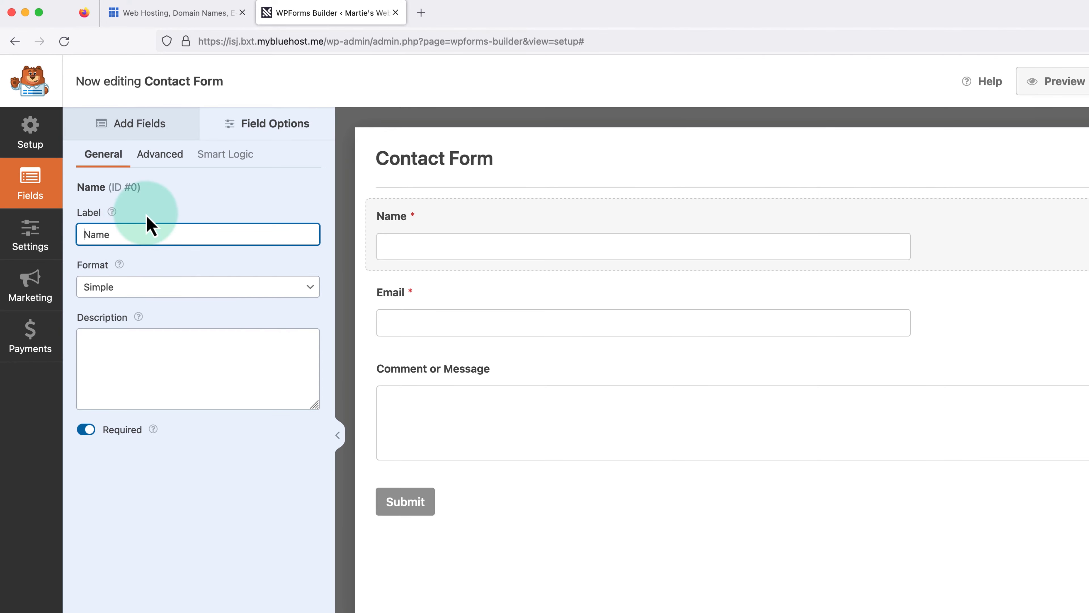
{"action": "type", "text": "First"}
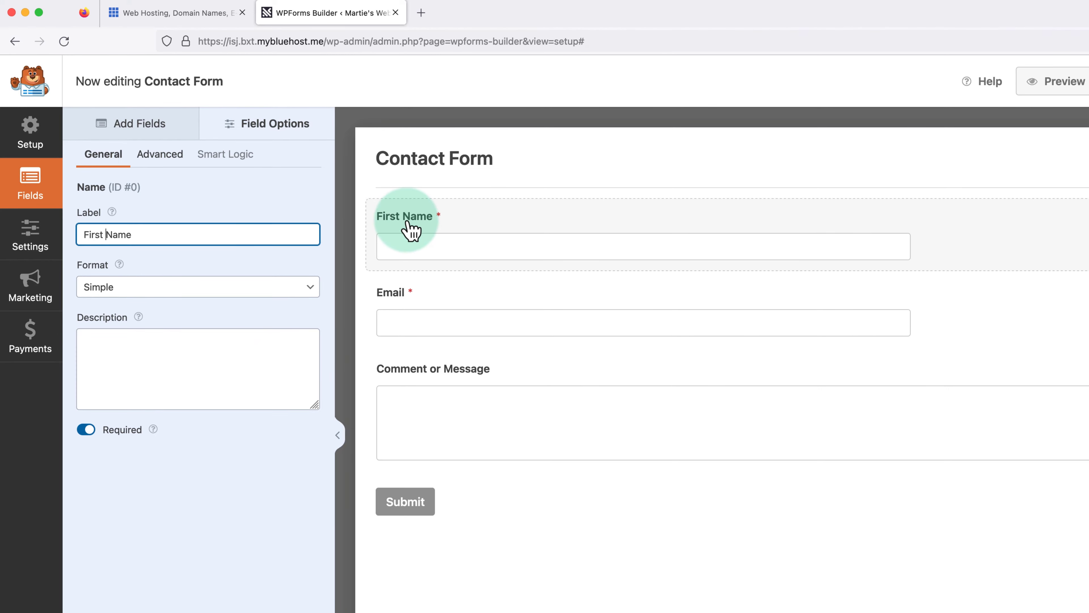
{"action": "left_click", "coordinate": [248, 263]}
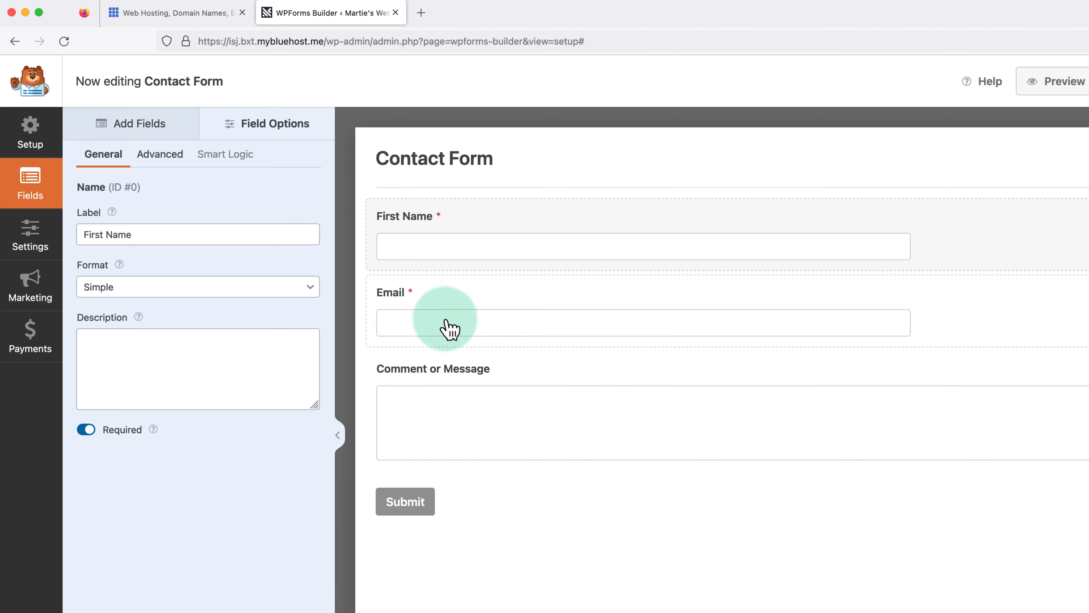
Step: Change the label of the form's Email field to "Email Address"
{"action": "left_click", "coordinate": [448, 329]}
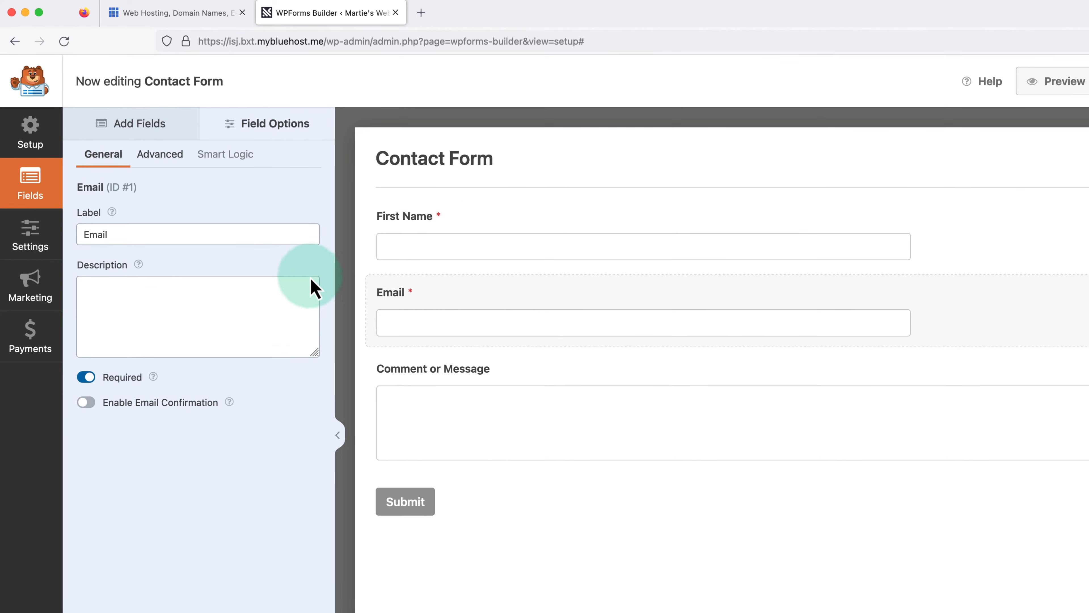
{"action": "left_click", "coordinate": [189, 232]}
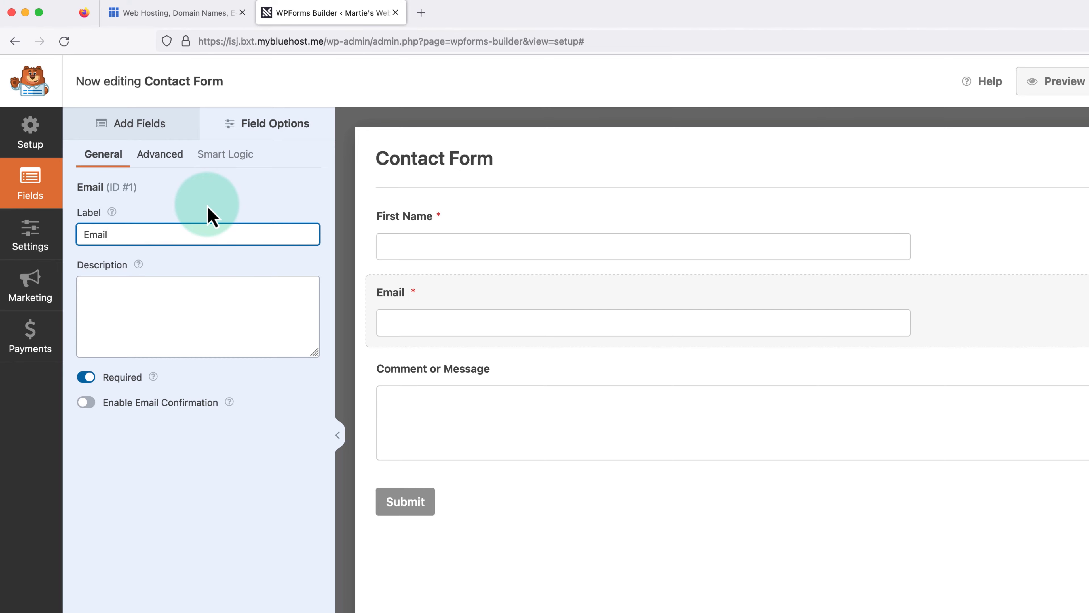
{"action": "type", "text": "Address"}
{"action": "left_click", "coordinate": [210, 216]}
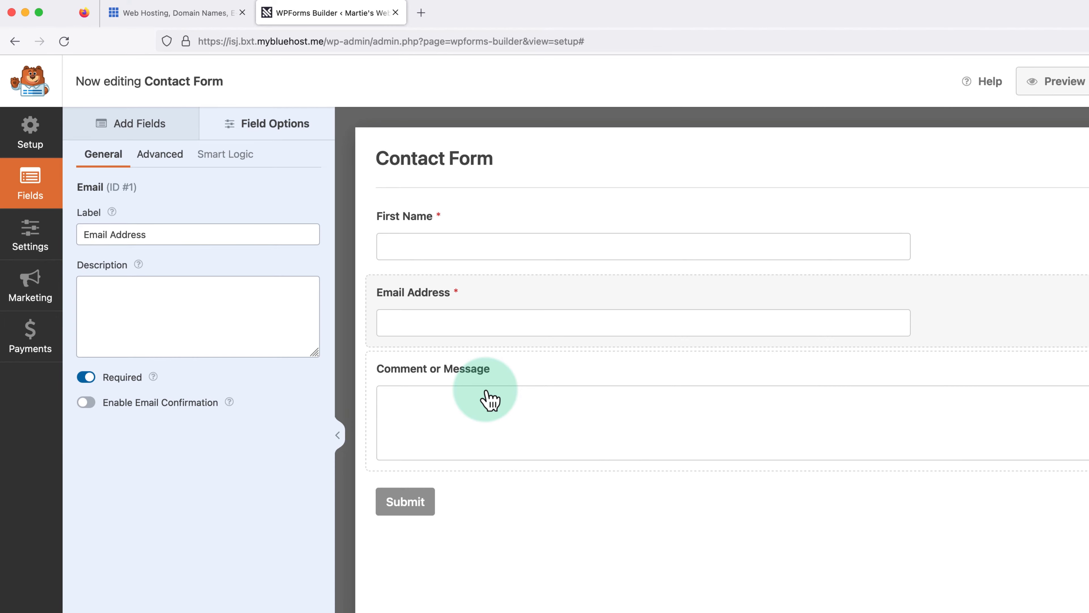
Step: Set the form's submit button text to "Send Message"
{"action": "left_click", "coordinate": [415, 508]}
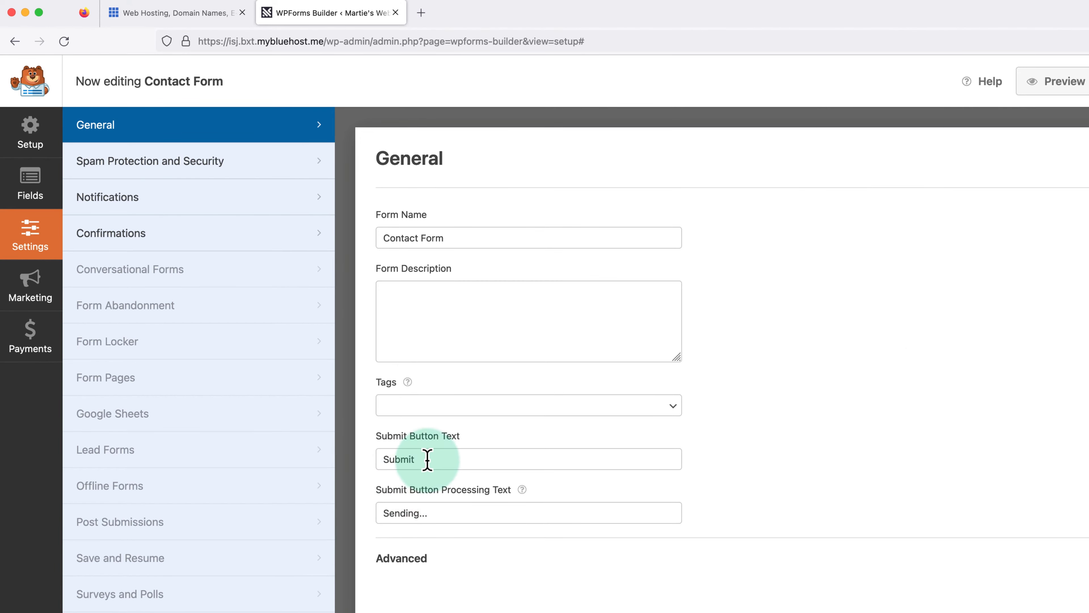
{"action": "left_click_drag", "start_coordinate": [420, 456], "coordinate": [354, 453]}
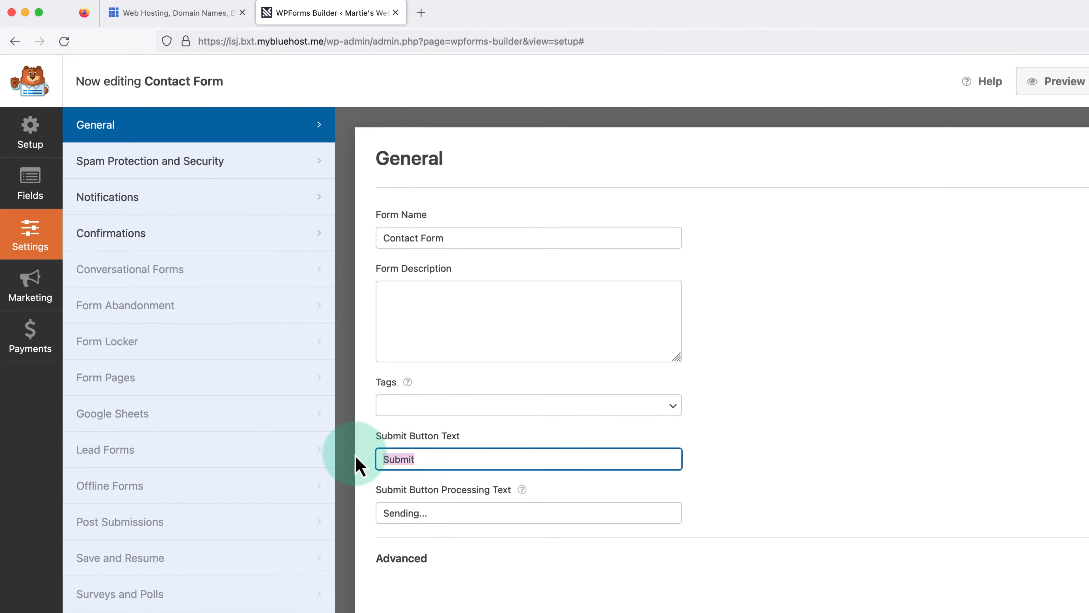
{"action": "type", "text": "Send Message"}
{"action": "left_click", "coordinate": [358, 465]}
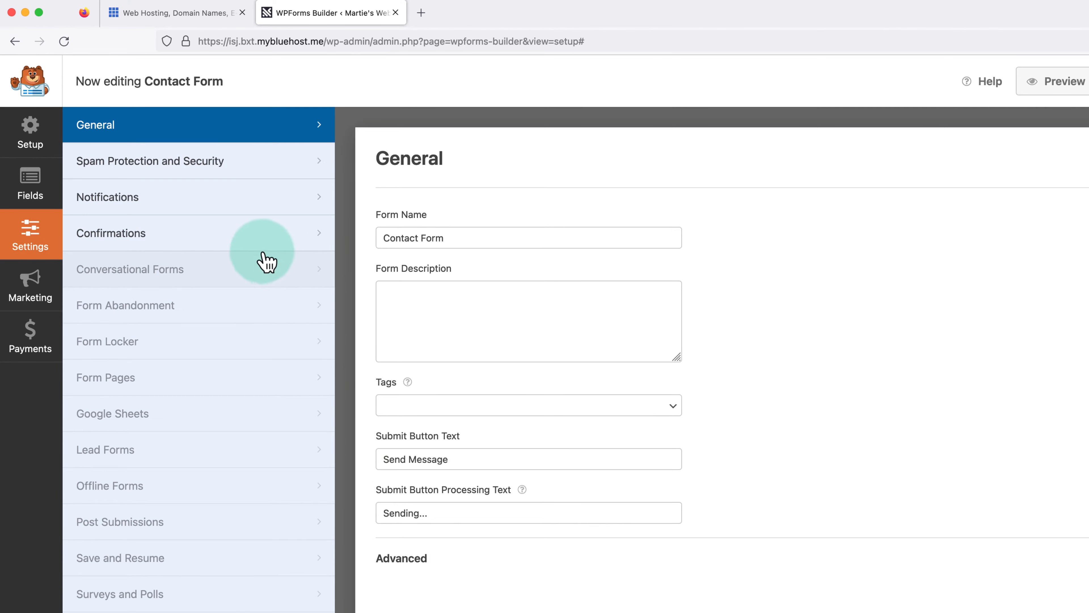
Step: Replace the form's default confirmation message with "Thank you for your message, we'll get back to you as soon as possible."
{"action": "left_click", "coordinate": [204, 246]}
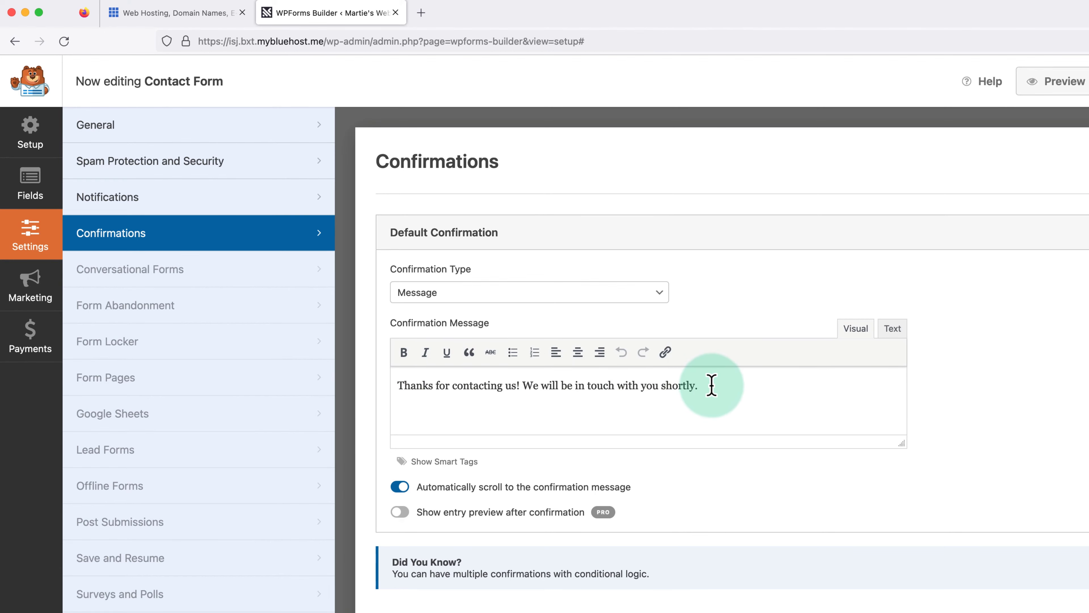
{"action": "left_click_drag", "start_coordinate": [712, 385], "coordinate": [376, 387]}
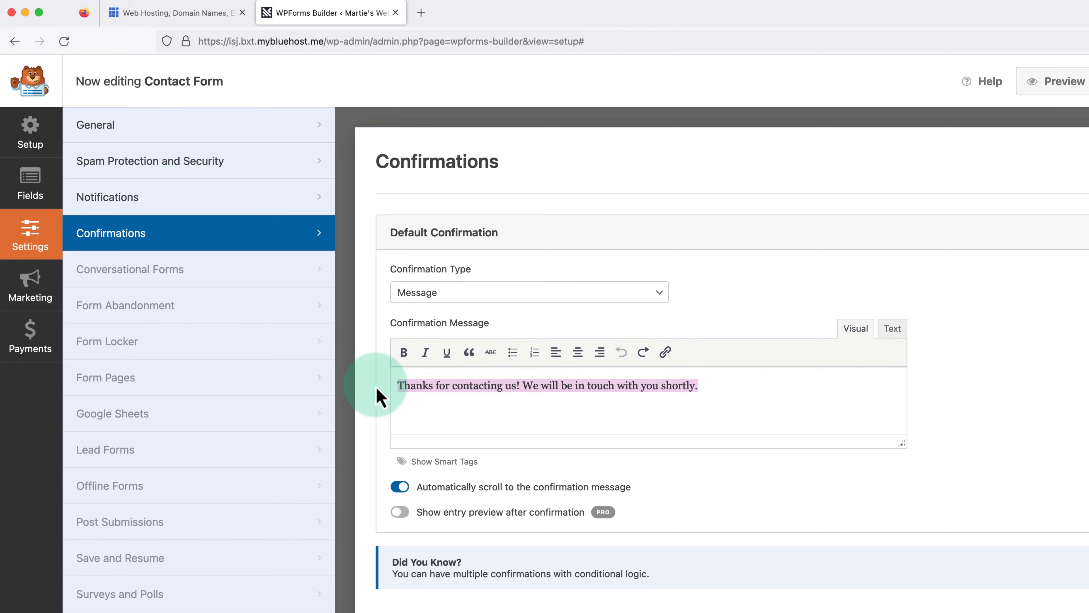
{"action": "key", "text": "BackSpace"}
{"action": "type", "text": "Thank "}
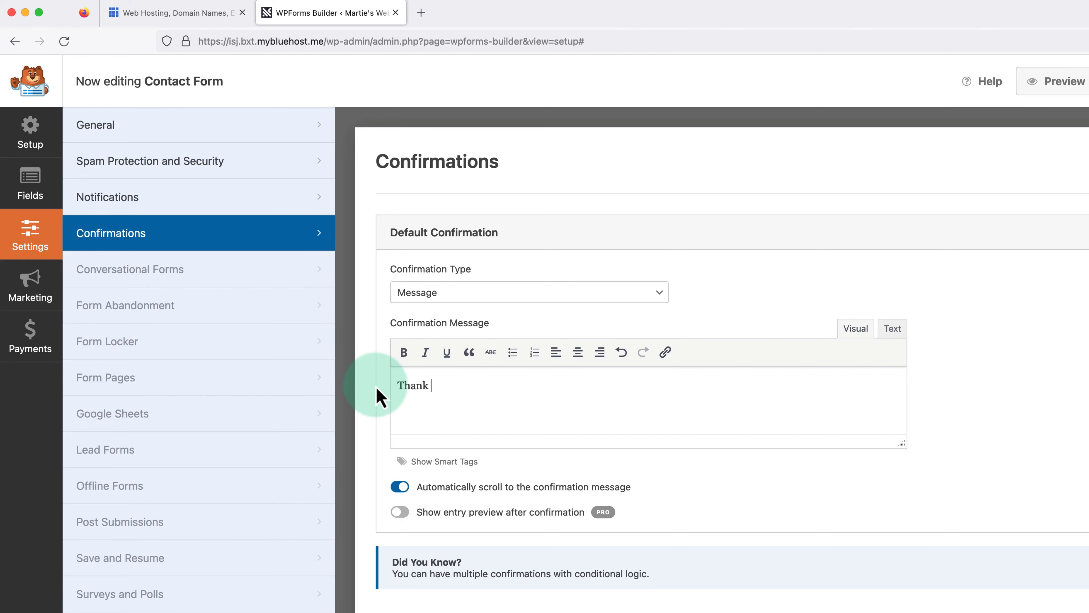
{"action": "type", "text": "you for your message, we'll get ba"}
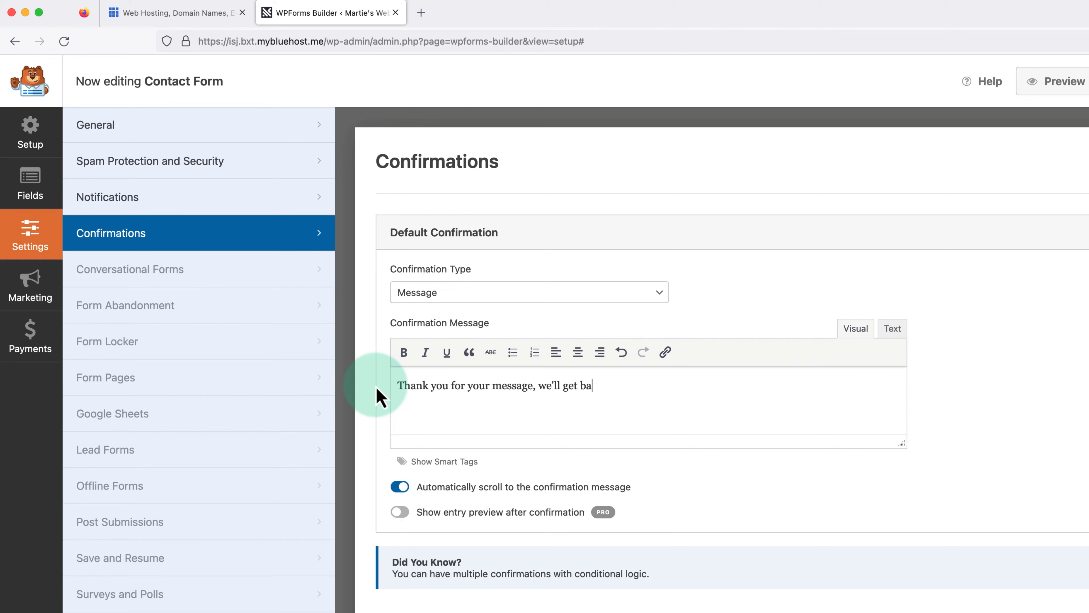
{"action": "type", "text": "ck to you as soon as possible."}
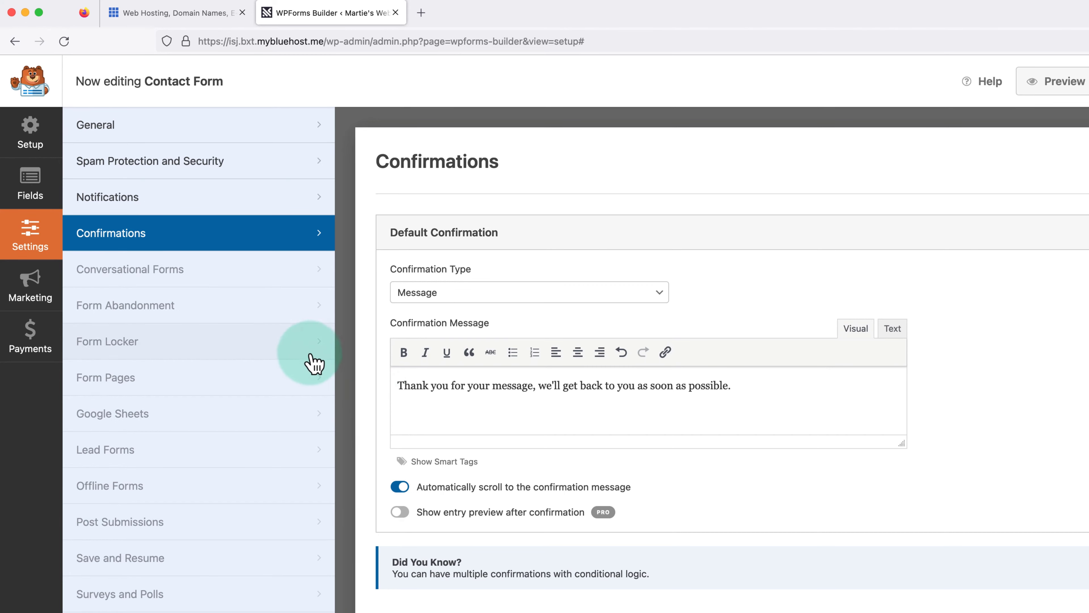
Step: Return to the form's fields, save the Contact Form and close the form builder
{"action": "left_click", "coordinate": [34, 195]}
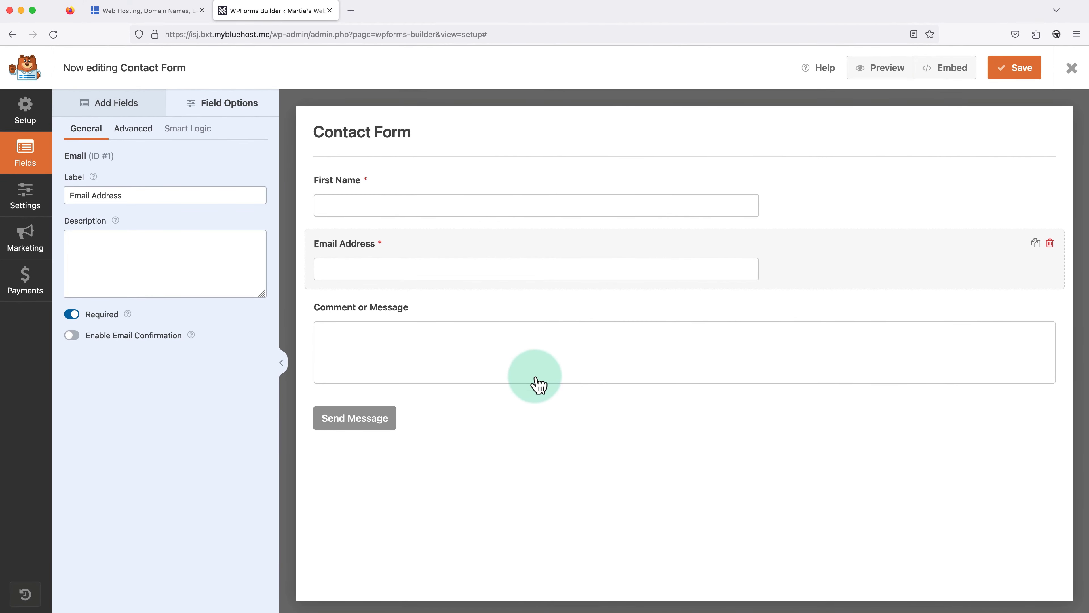
{"action": "left_click", "coordinate": [1004, 70]}
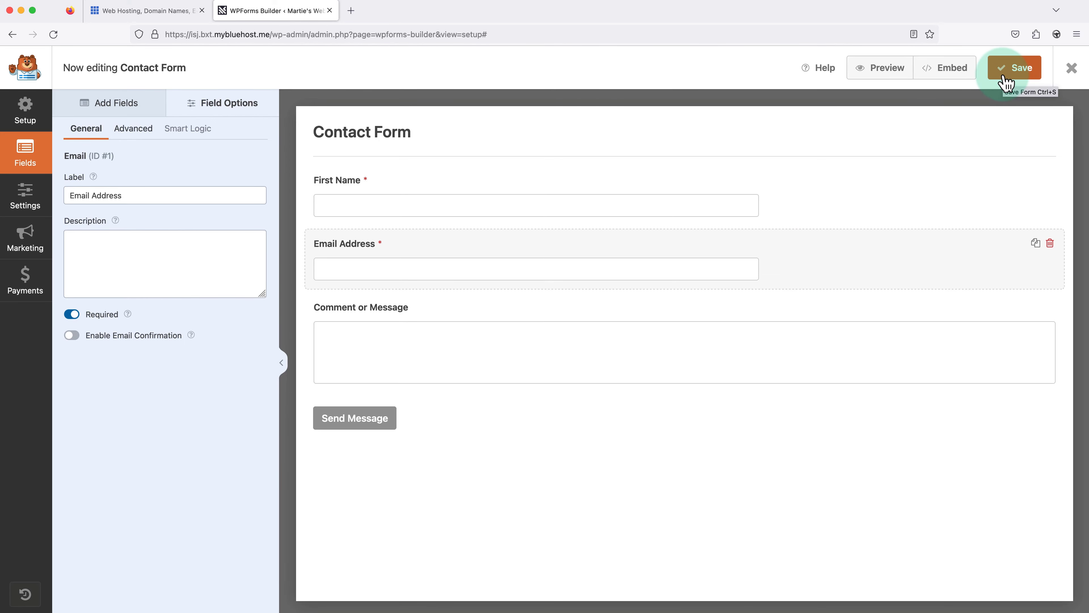
{"action": "left_click", "coordinate": [1072, 69]}
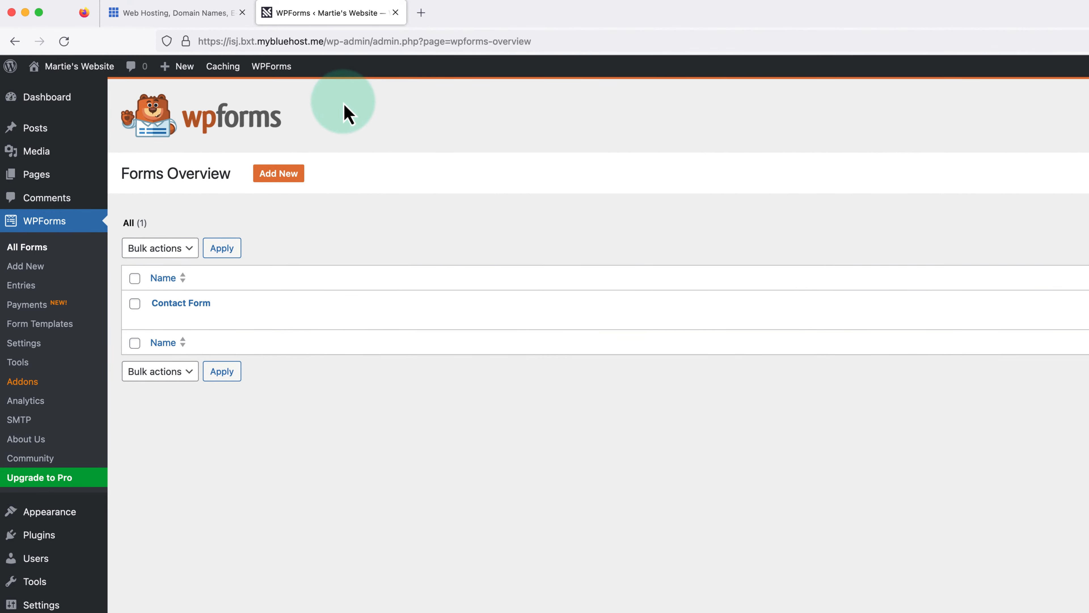
Step: Open the website's Contact Us page for editing and add an empty paragraph below the "Send A Message:" heading
{"action": "left_click", "coordinate": [92, 69]}
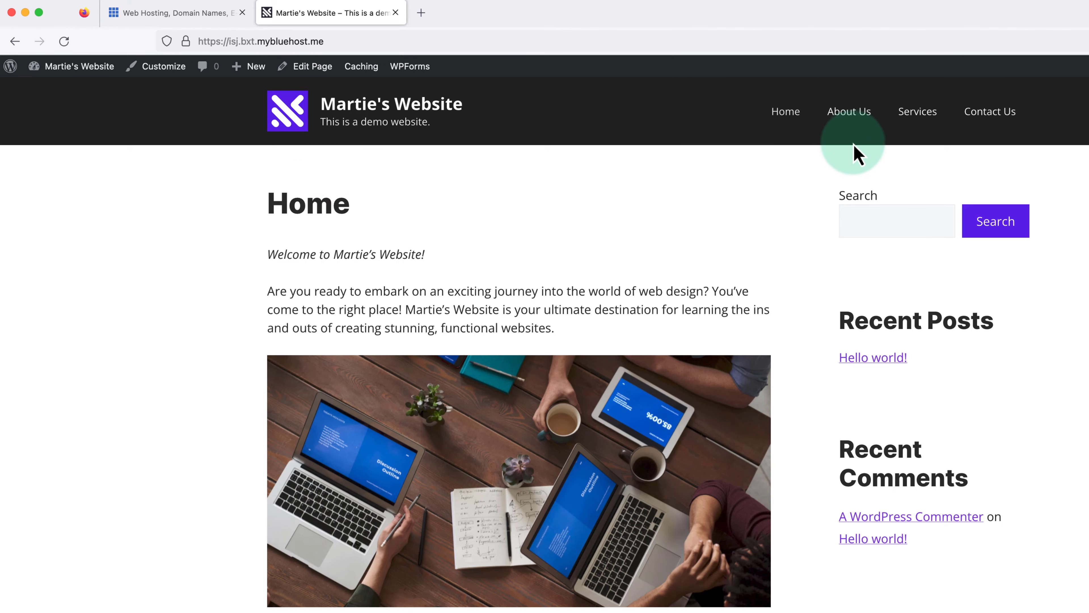
{"action": "left_click", "coordinate": [986, 125]}
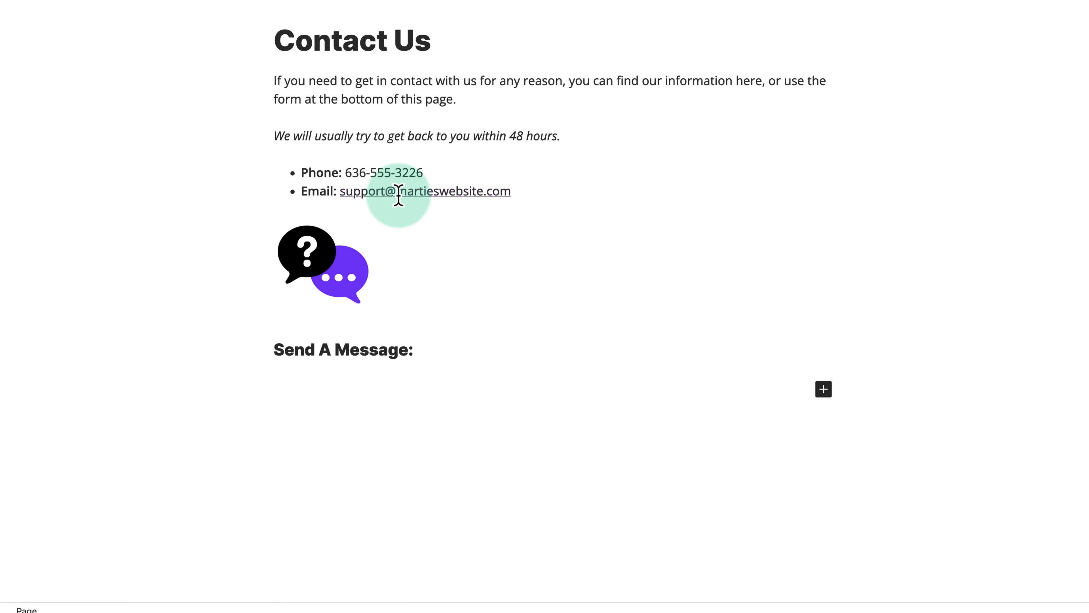
{"action": "left_click", "coordinate": [444, 349]}
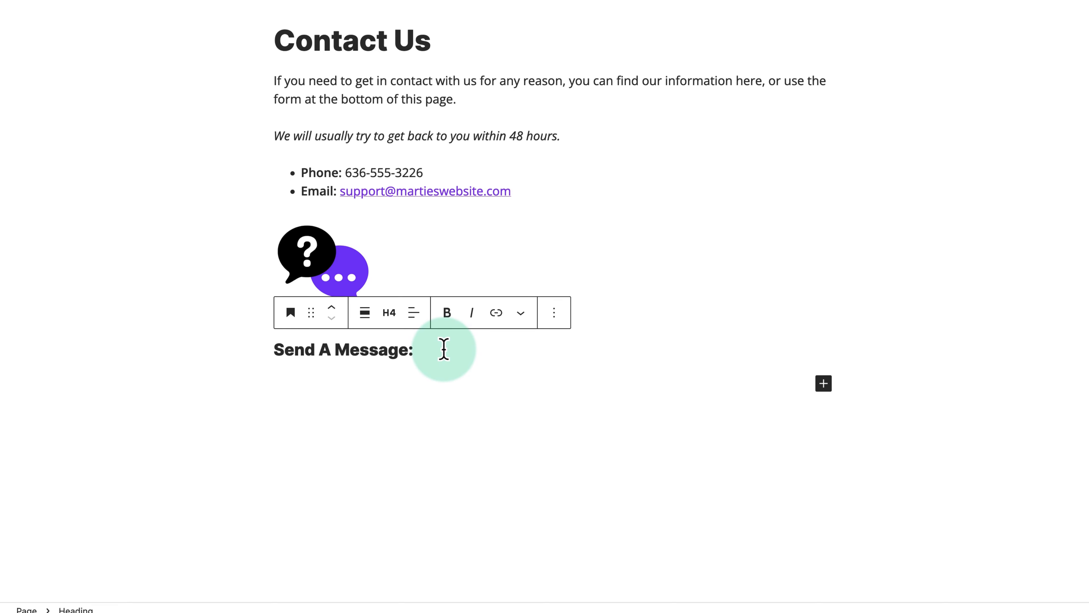
{"action": "key", "text": "Return"}
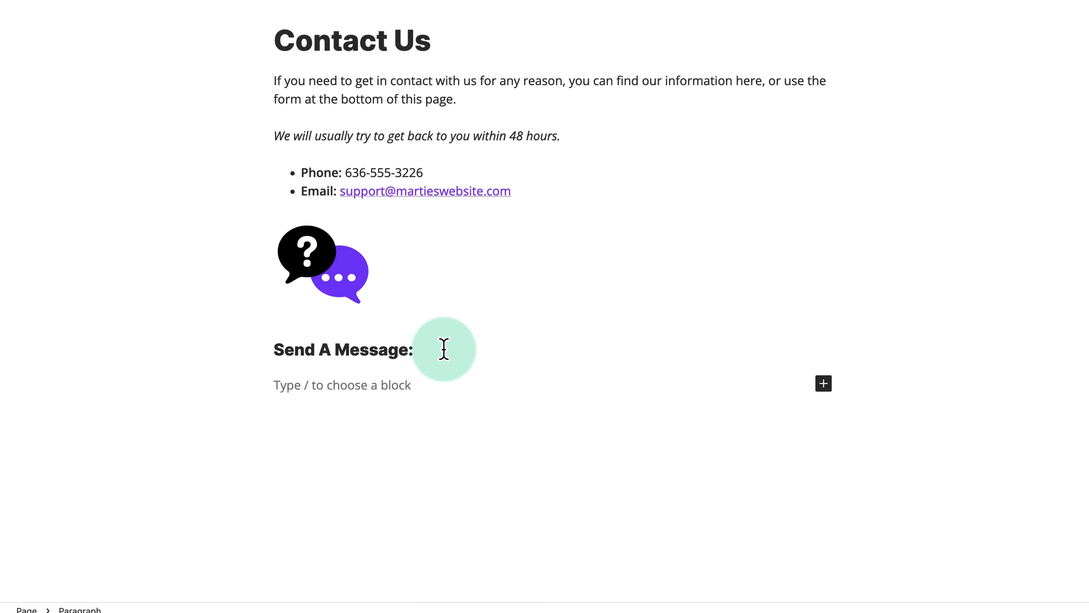
Step: Insert a WPForms block below the "Send A Message:" heading and choose Contact Form as its form
{"action": "left_click", "coordinate": [823, 383]}
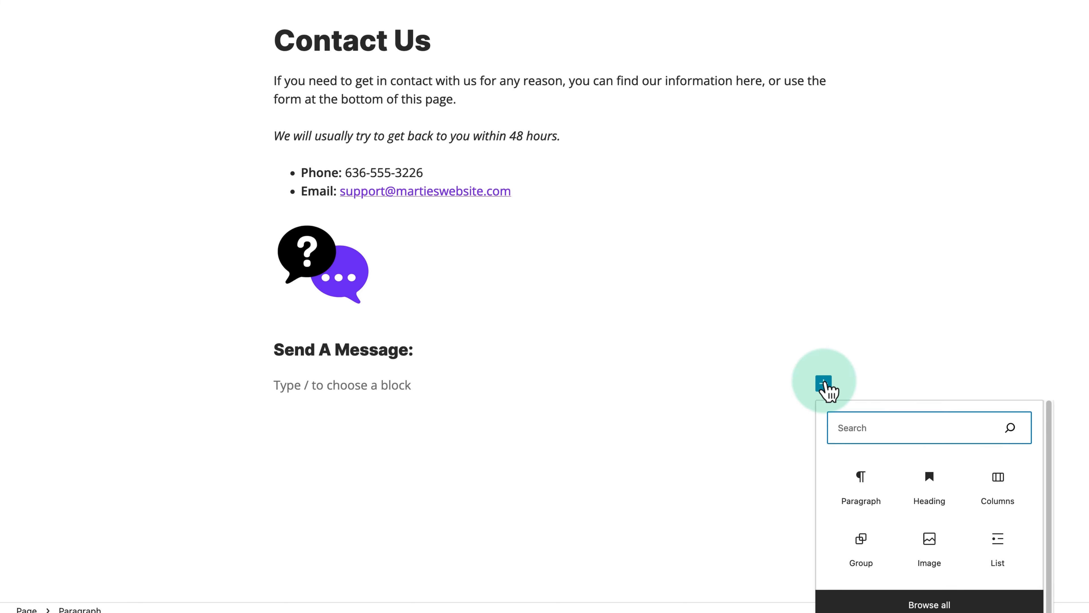
{"action": "type", "text": "wp forms"}
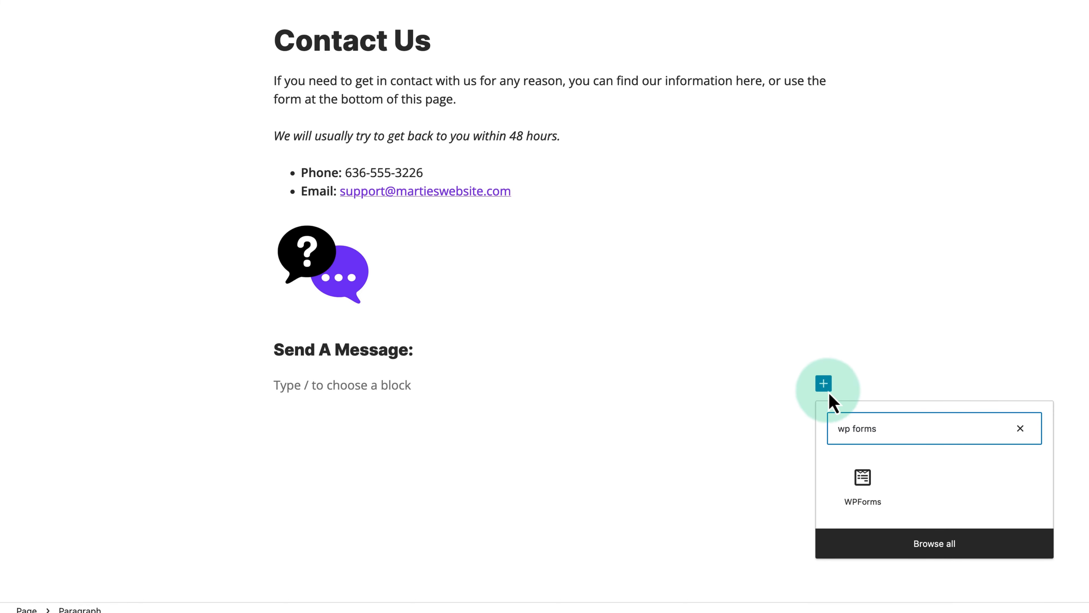
{"action": "left_click", "coordinate": [862, 487]}
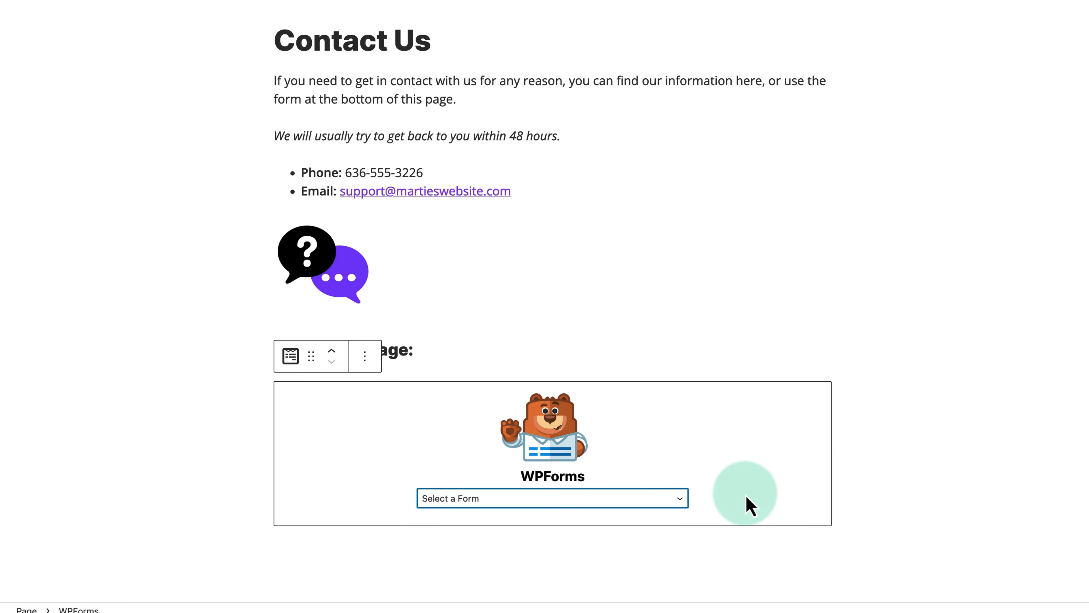
{"action": "left_click", "coordinate": [682, 500]}
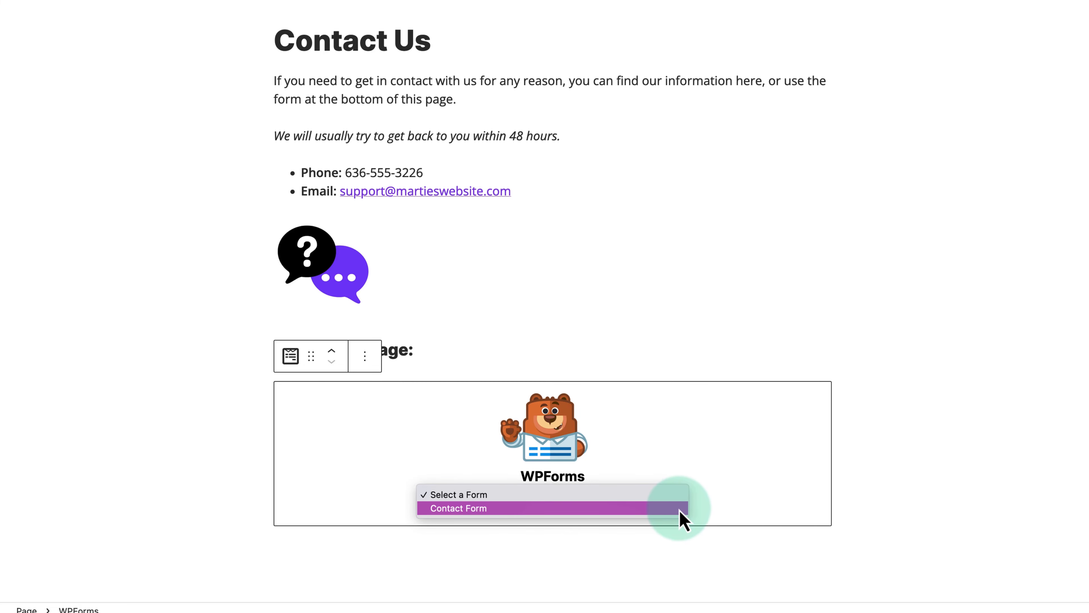
{"action": "left_click", "coordinate": [680, 512]}
{"action": "scroll", "coordinate": [684, 520], "scroll_direction": "down", "scroll_amount": 4}
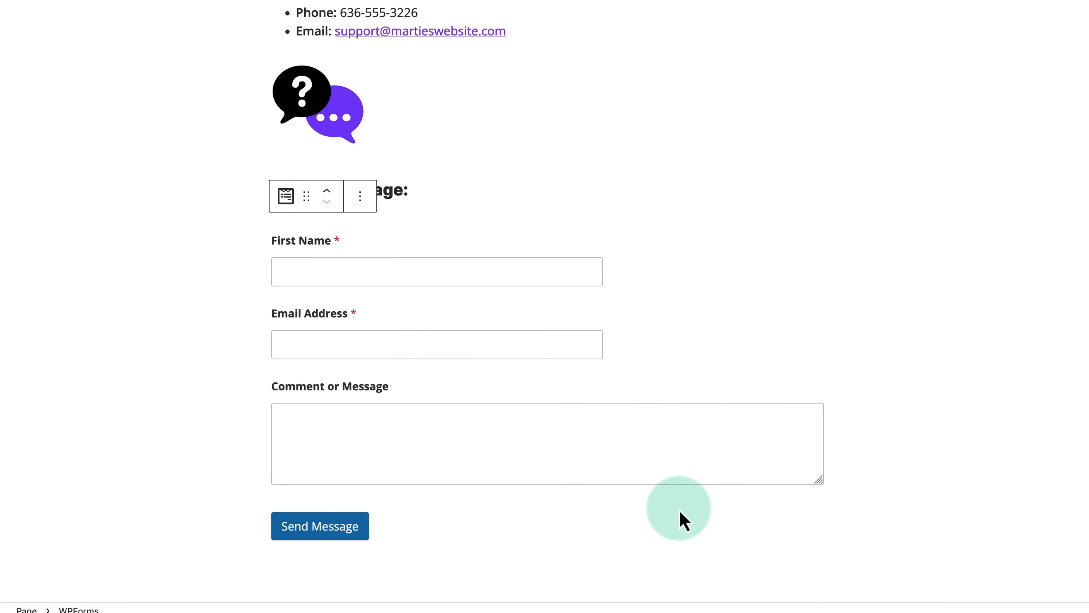
{"action": "left_click", "coordinate": [679, 510]}
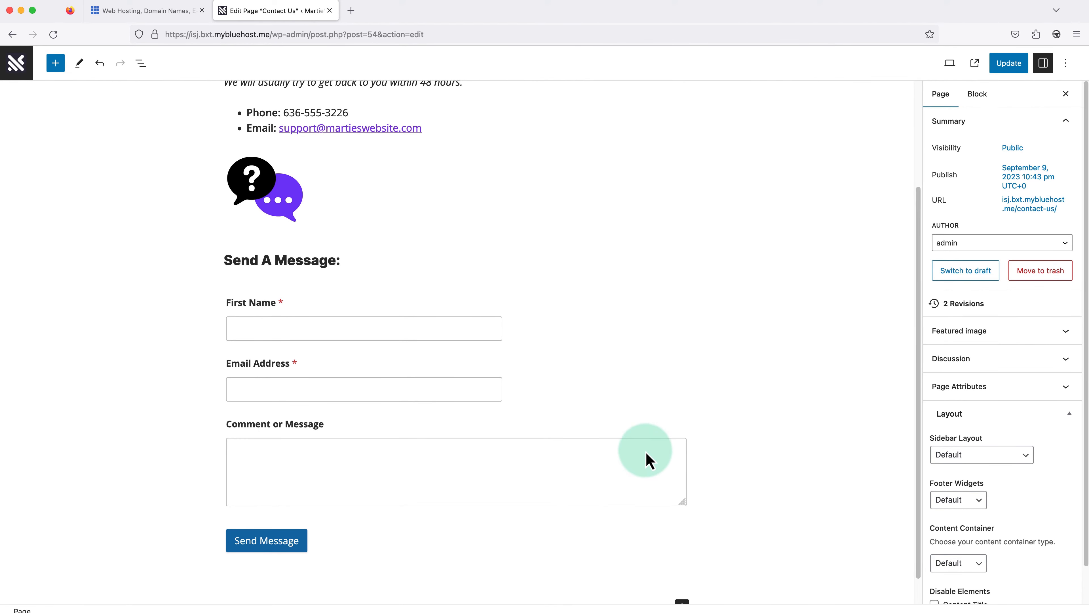
Step: Update the Contact Us page and review the live page with its contact form
{"action": "left_click", "coordinate": [1003, 66]}
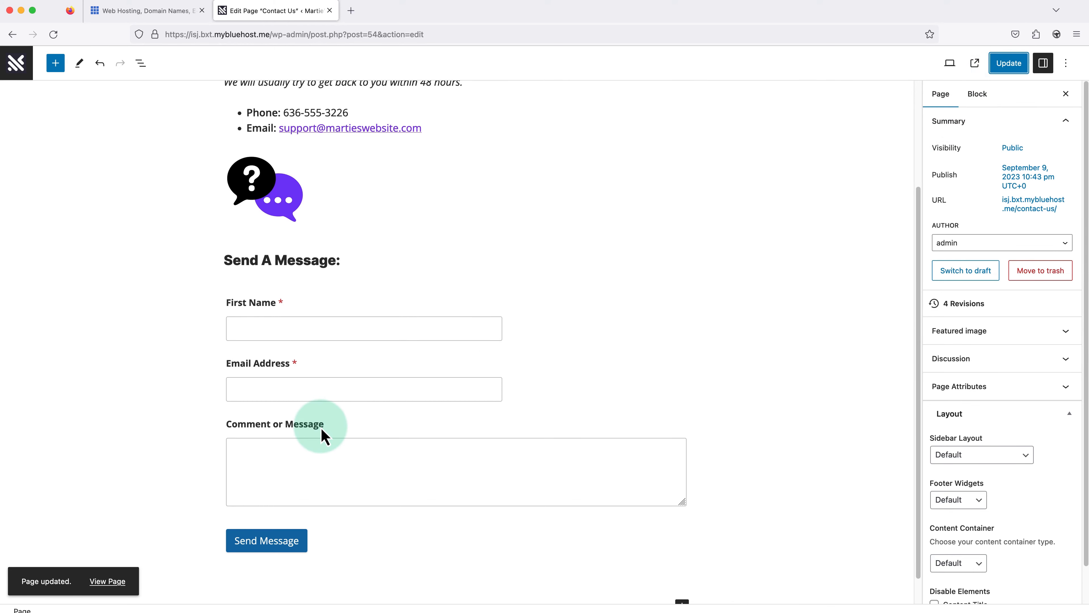
{"action": "left_click", "coordinate": [110, 587]}
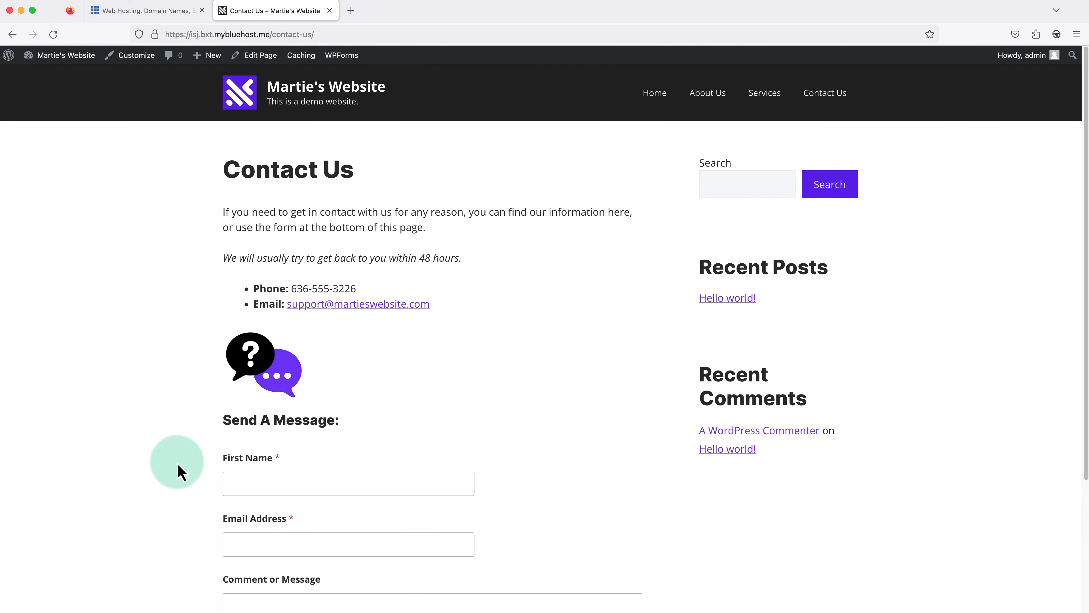
{"action": "scroll", "coordinate": [178, 465], "scroll_direction": "down", "scroll_amount": 5}
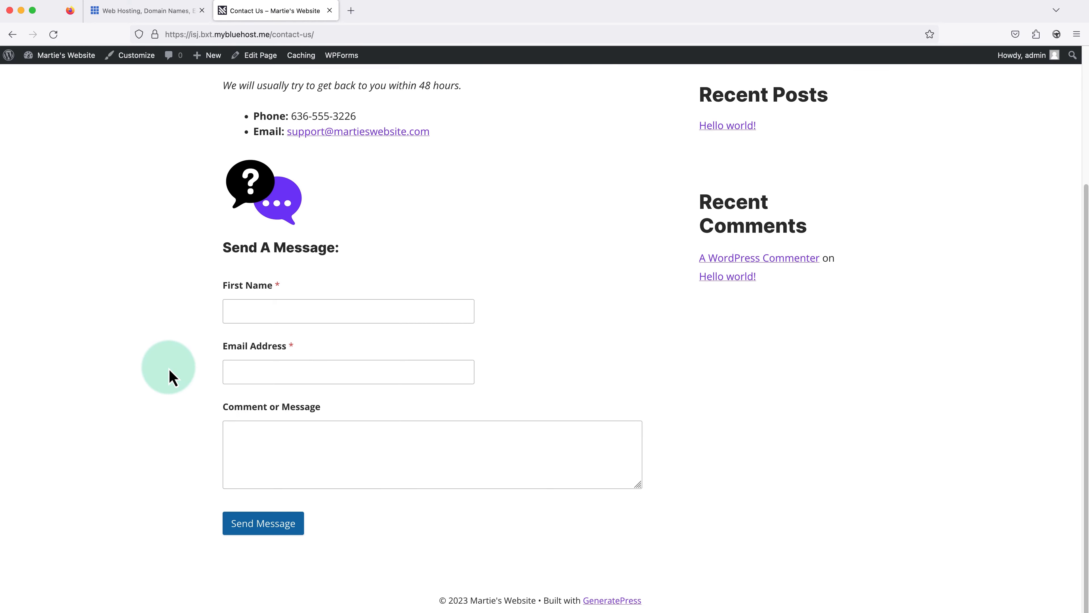
{"action": "scroll", "coordinate": [172, 377], "scroll_direction": "up", "scroll_amount": 5}
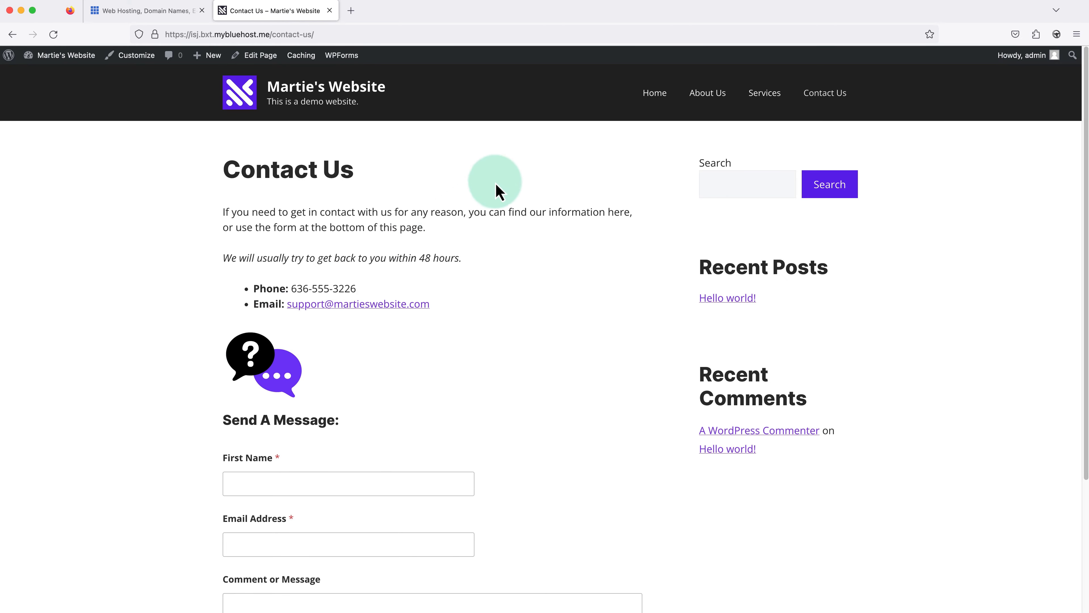
Step: Disable the content title in the Home page's layout settings, update the page and view it live
{"action": "left_click", "coordinate": [657, 101]}
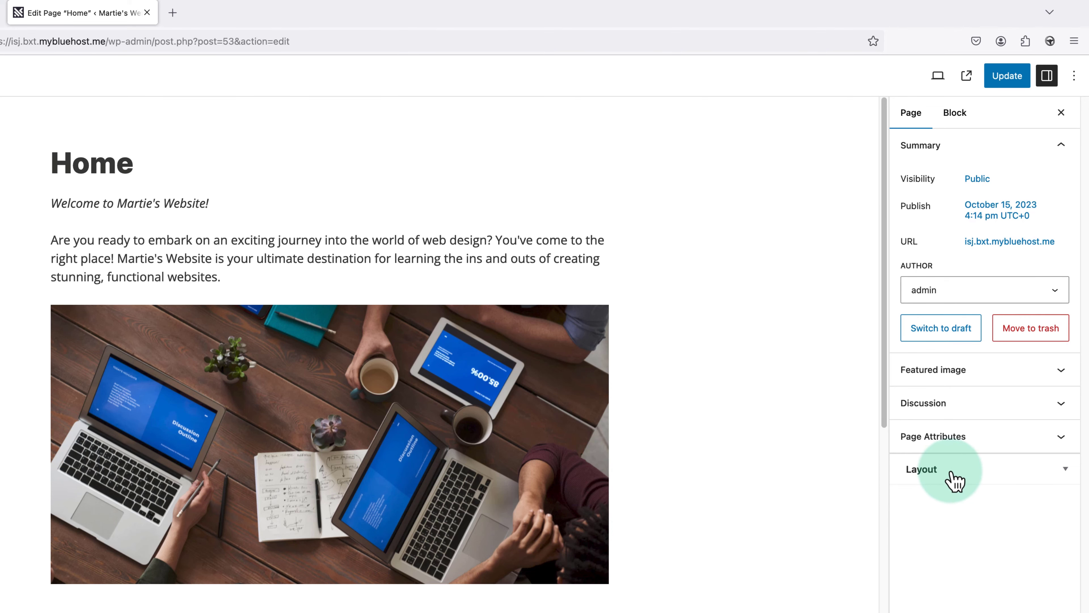
{"action": "left_click", "coordinate": [961, 472]}
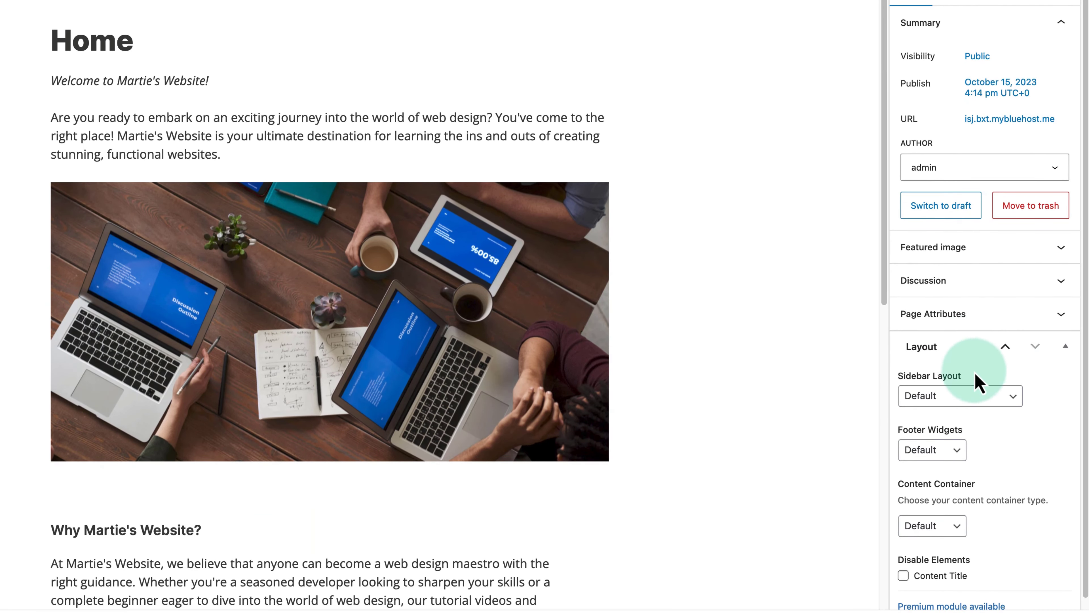
{"action": "scroll", "coordinate": [1013, 443], "scroll_direction": "down", "scroll_amount": 1}
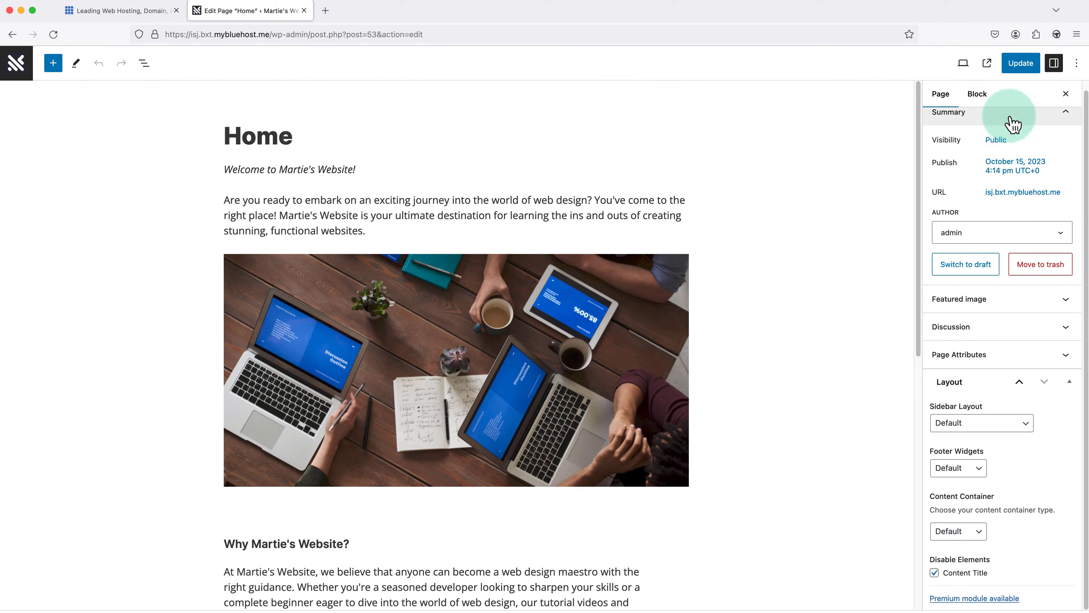
{"action": "left_click", "coordinate": [1023, 65]}
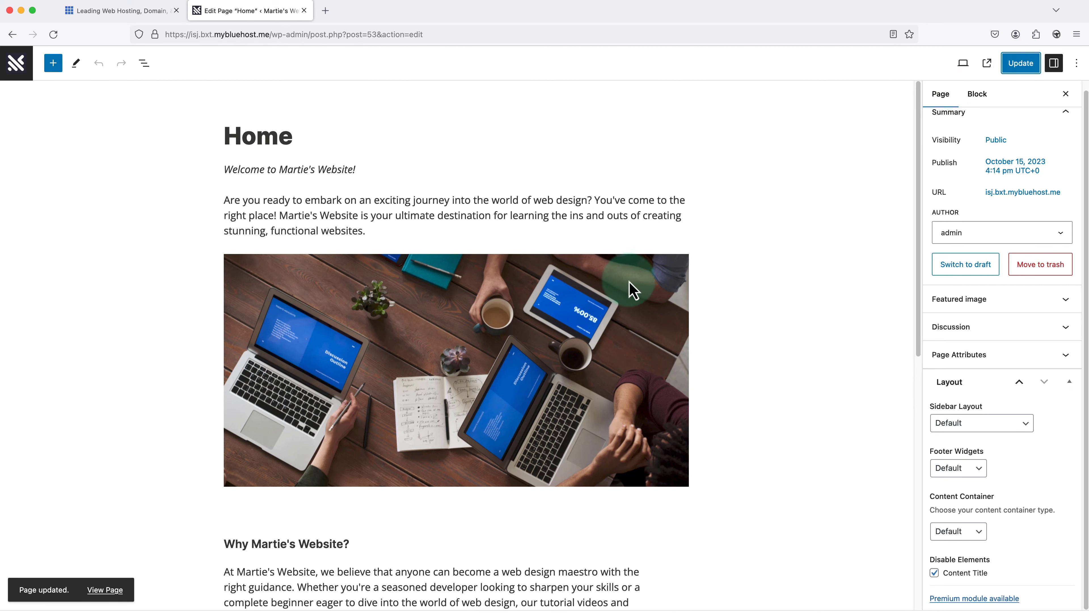
{"action": "left_click", "coordinate": [116, 591]}
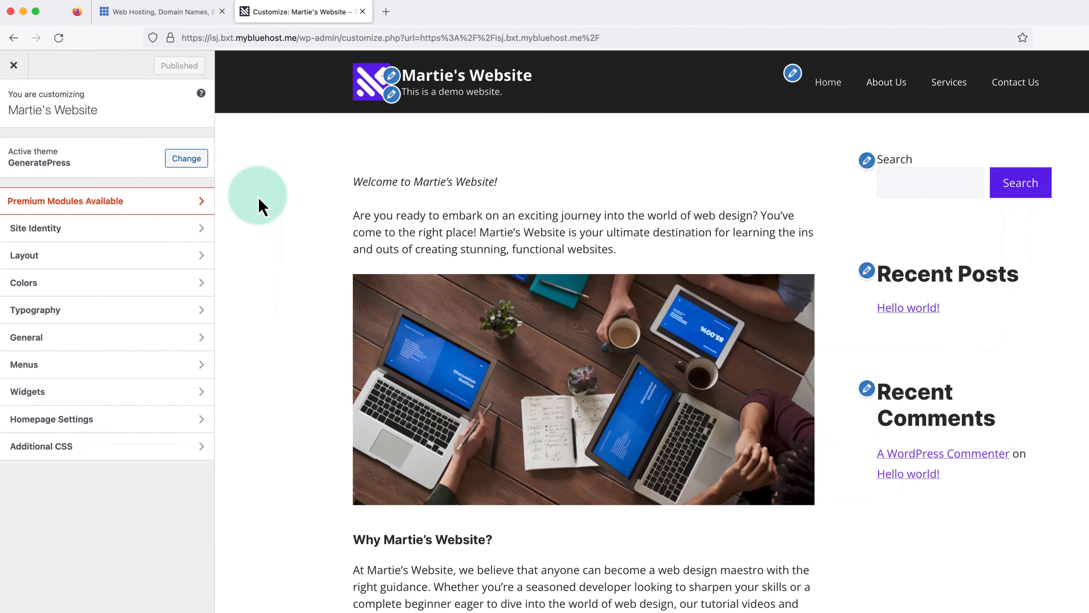
Step: Open the Right Sidebar widget area in the site customizer and delete its Search block
{"action": "left_click", "coordinate": [141, 400]}
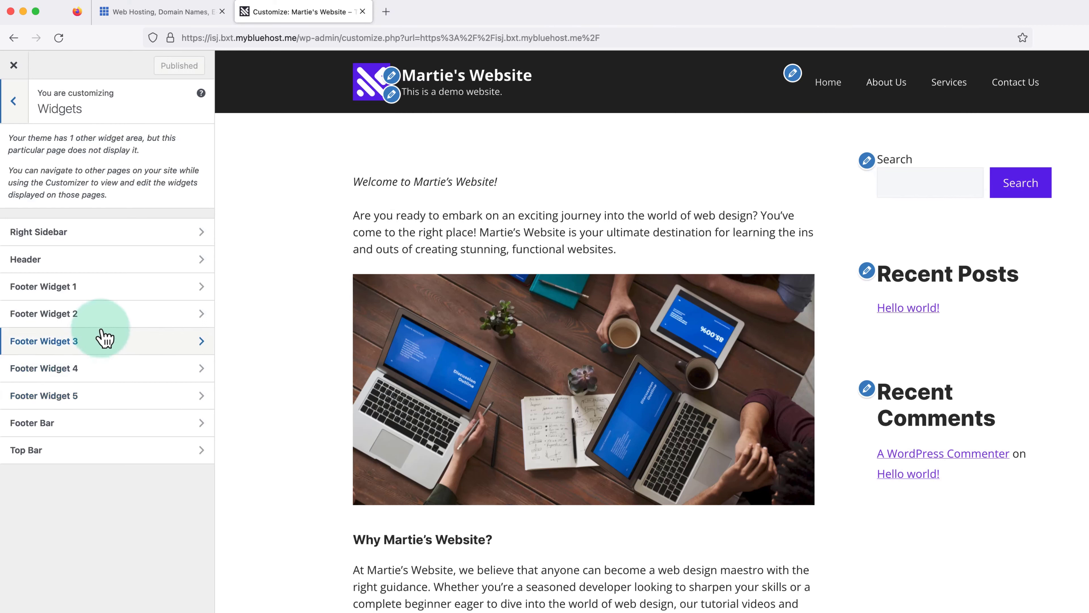
{"action": "left_click", "coordinate": [117, 234]}
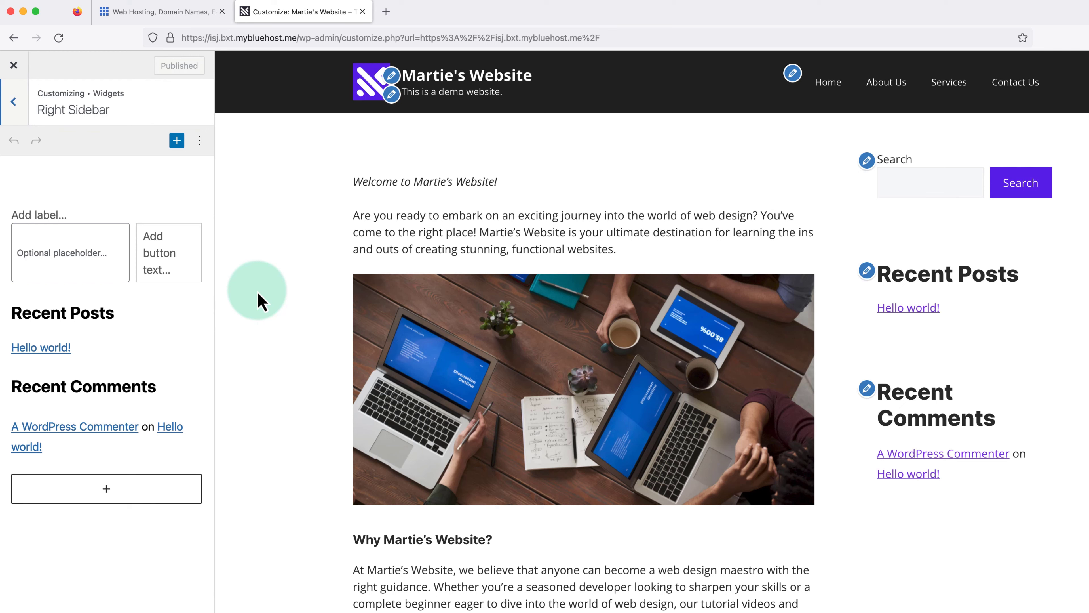
{"action": "left_click", "coordinate": [110, 260]}
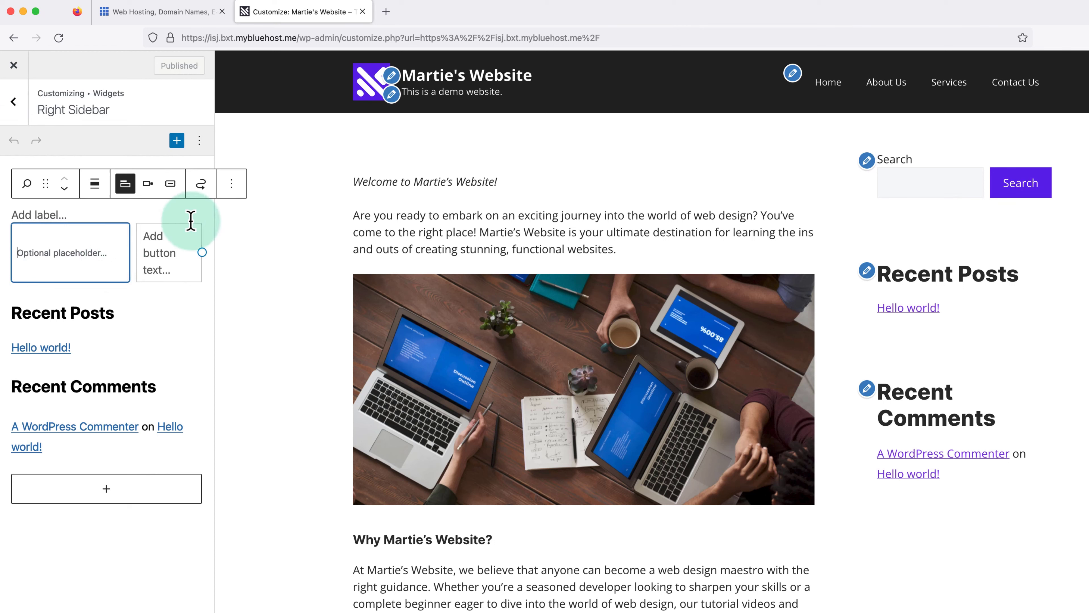
{"action": "left_click", "coordinate": [232, 191]}
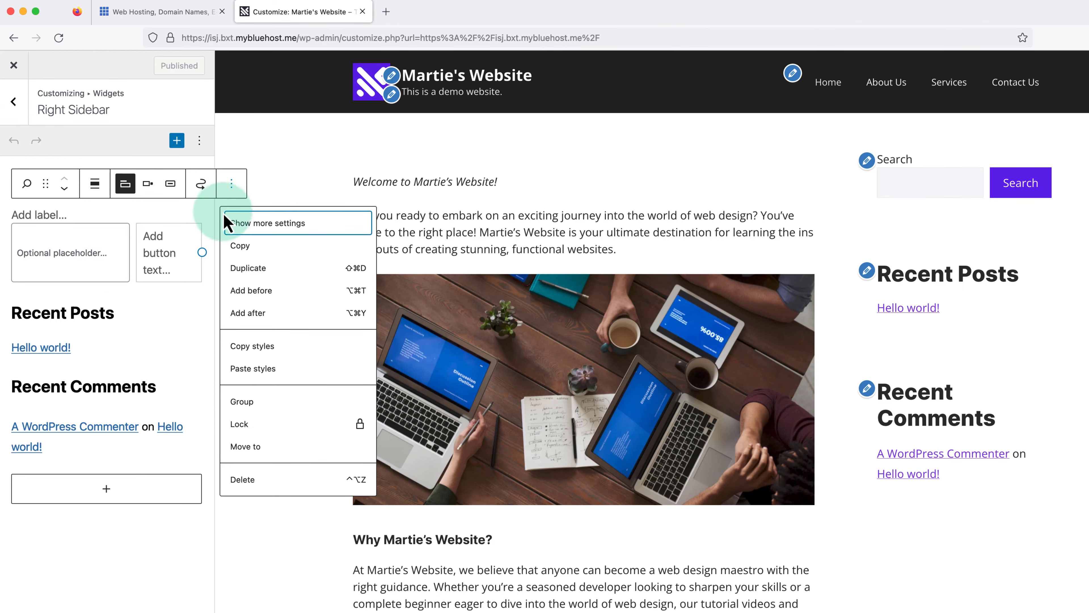
{"action": "left_click", "coordinate": [240, 485]}
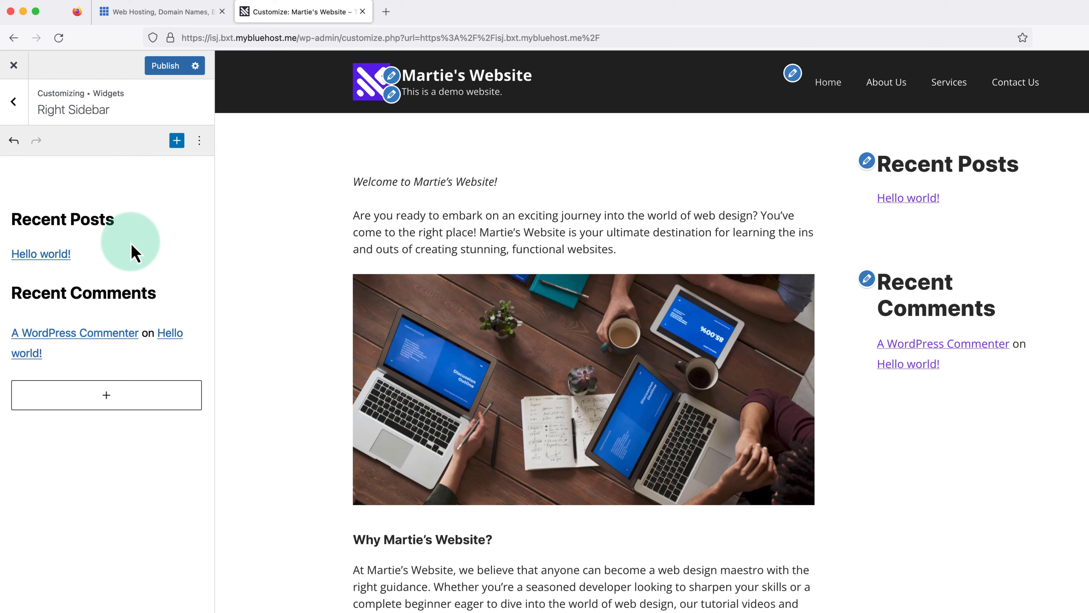
Step: Delete the Recent Posts and Recent Comments groups from the Right Sidebar widget area
{"action": "left_click", "coordinate": [79, 220]}
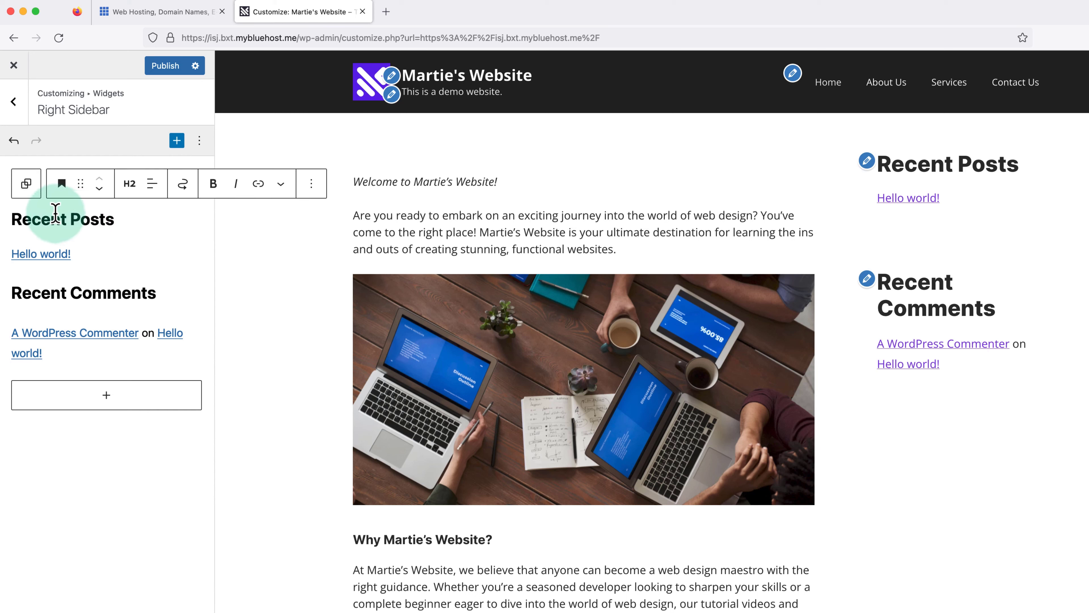
{"action": "left_click", "coordinate": [26, 184]}
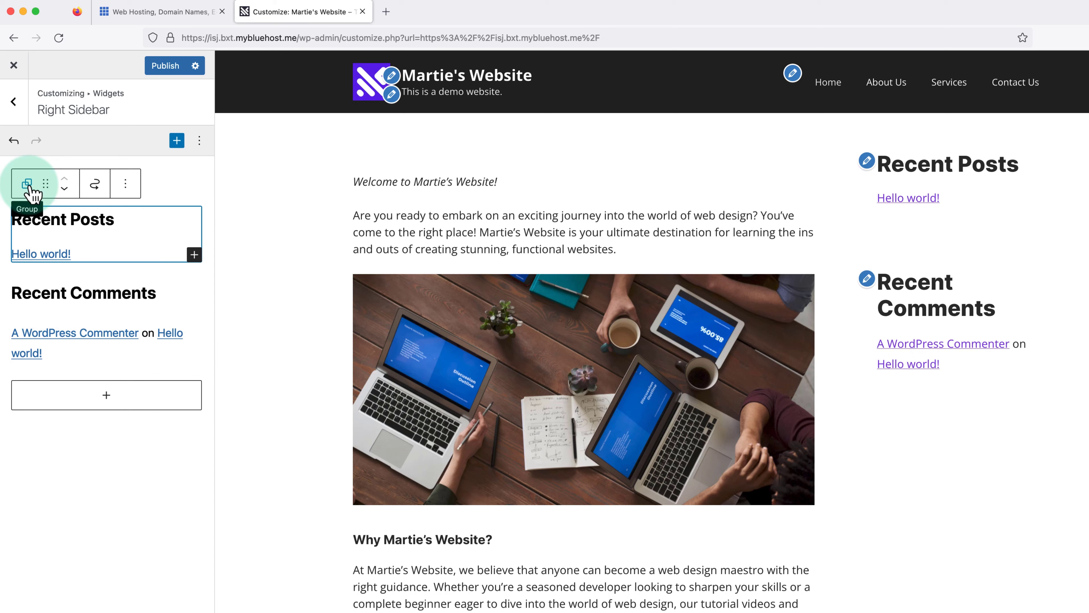
{"action": "left_click", "coordinate": [125, 185]}
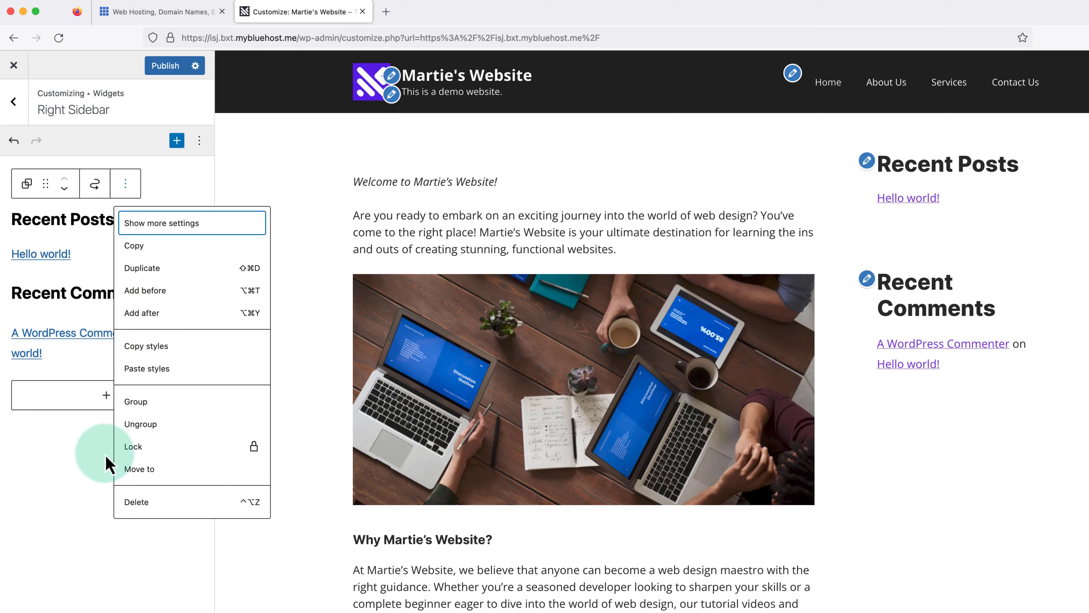
{"action": "left_click", "coordinate": [136, 502]}
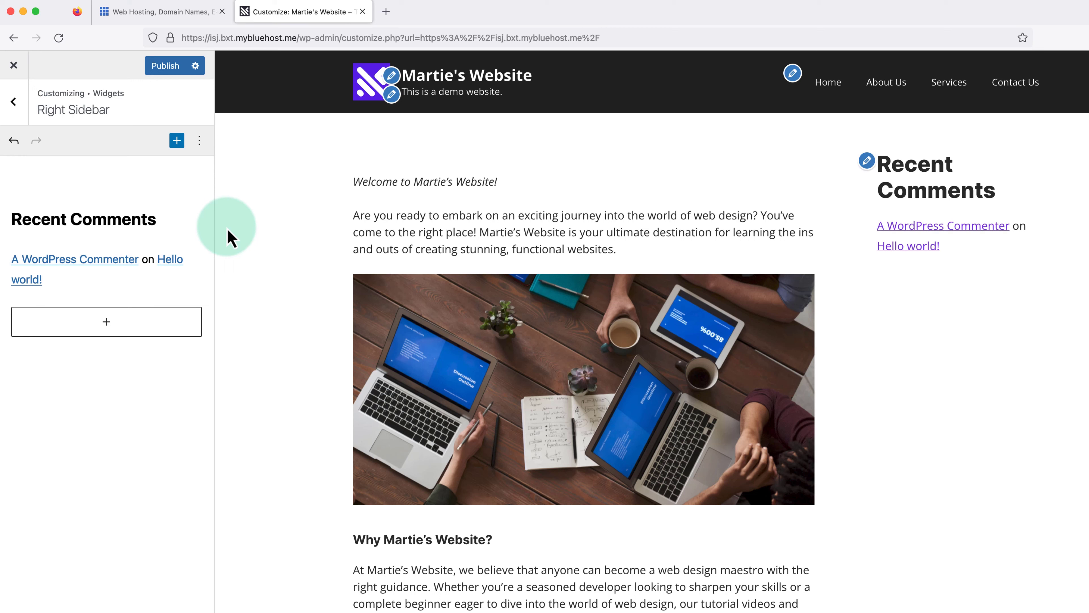
{"action": "left_click", "coordinate": [109, 219]}
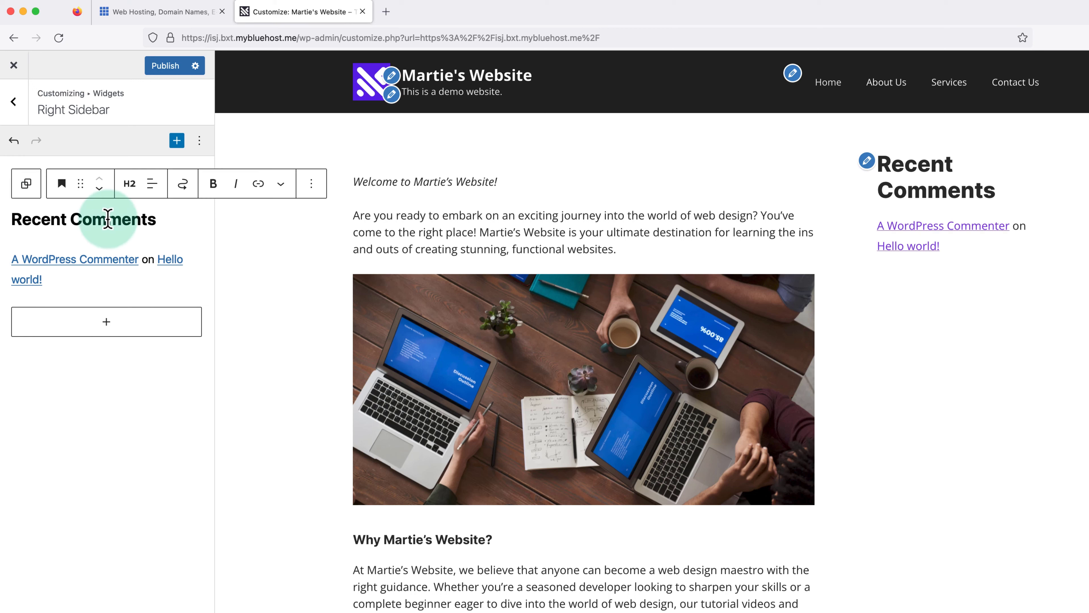
{"action": "left_click", "coordinate": [26, 183]}
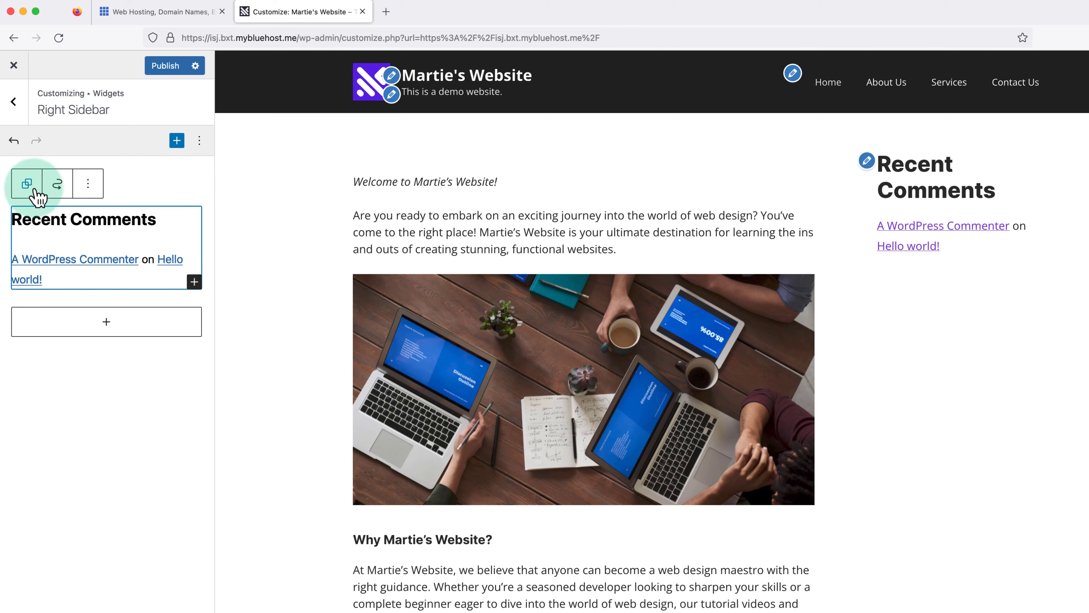
{"action": "left_click", "coordinate": [88, 184]}
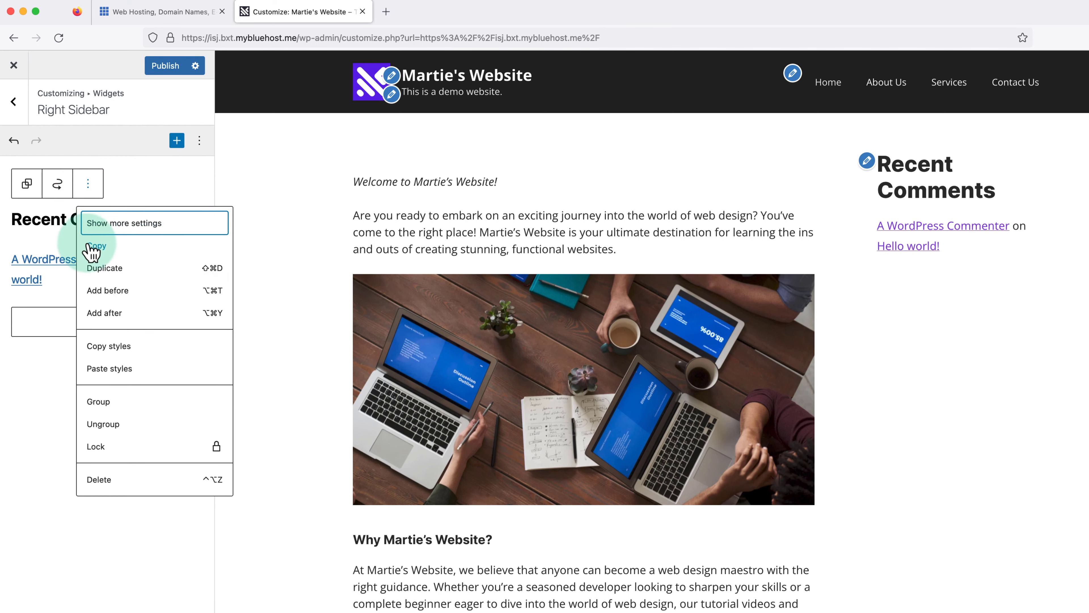
{"action": "left_click", "coordinate": [99, 480]}
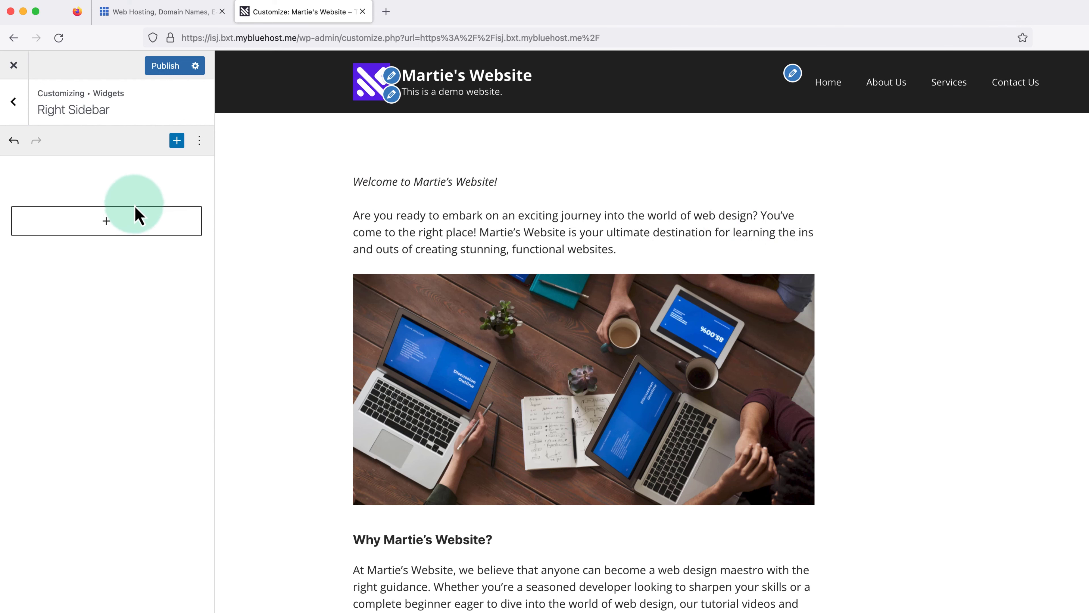
Step: Add a heading block reading "Who Are We?" to the Right Sidebar and set it to level H3
{"action": "left_click", "coordinate": [108, 221]}
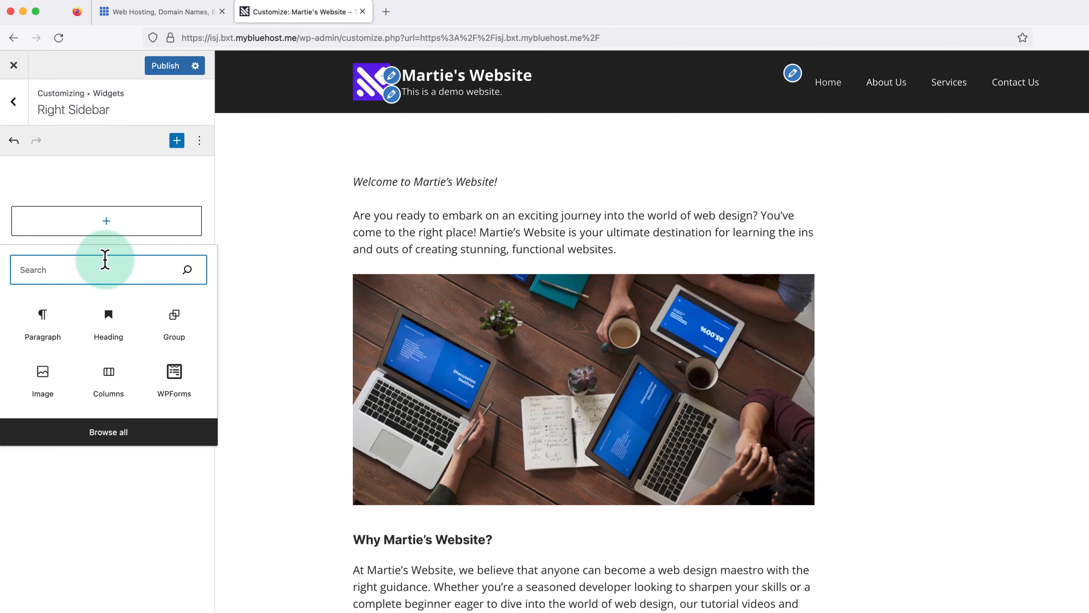
{"action": "left_click", "coordinate": [115, 327]}
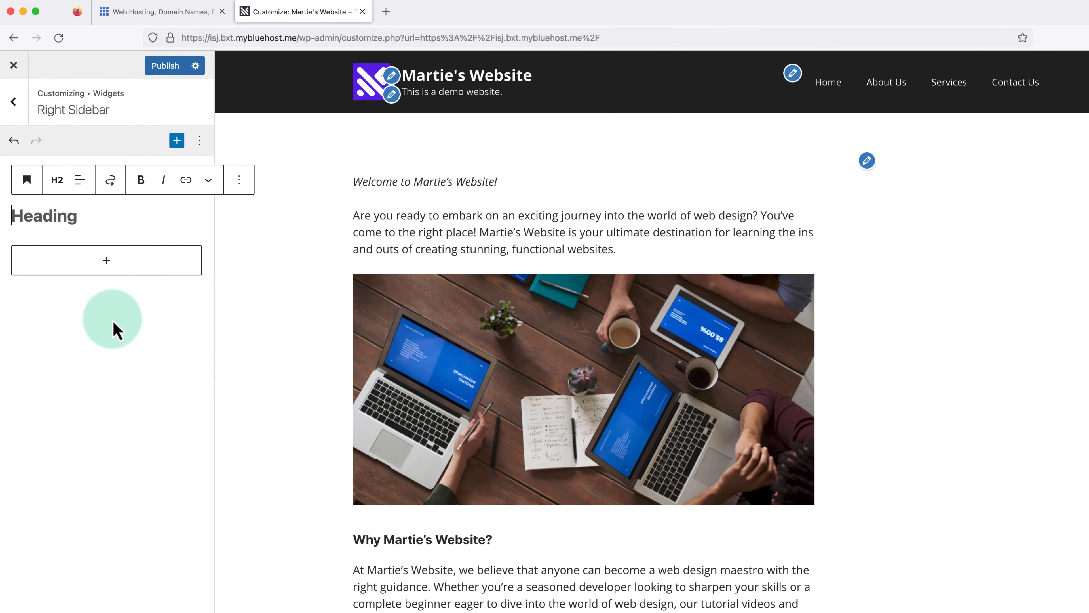
{"action": "type", "text": "Who Are "}
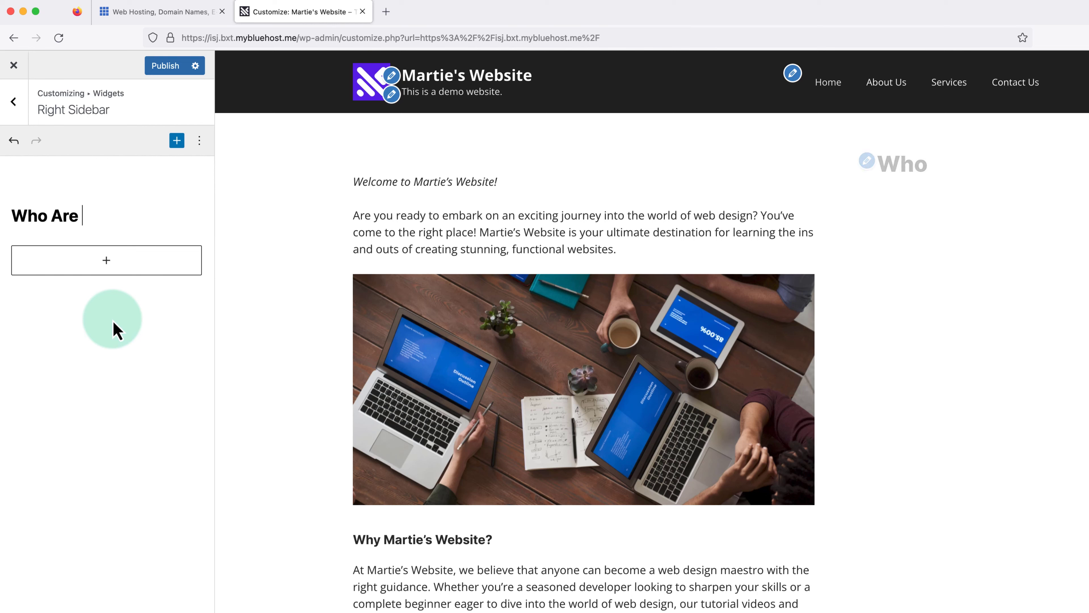
{"action": "type", "text": "We?"}
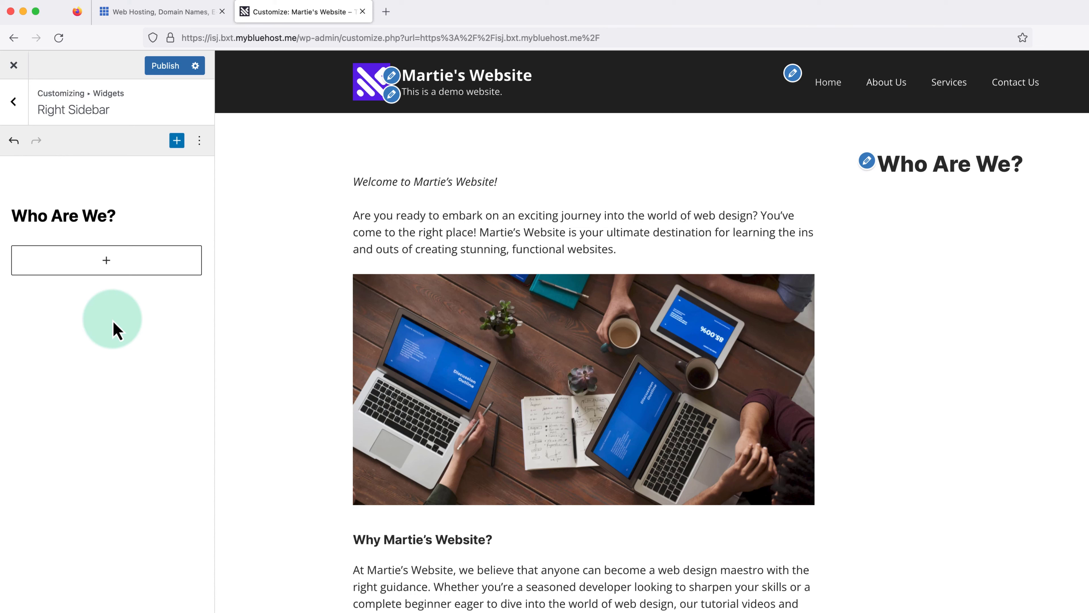
{"action": "left_click", "coordinate": [99, 218]}
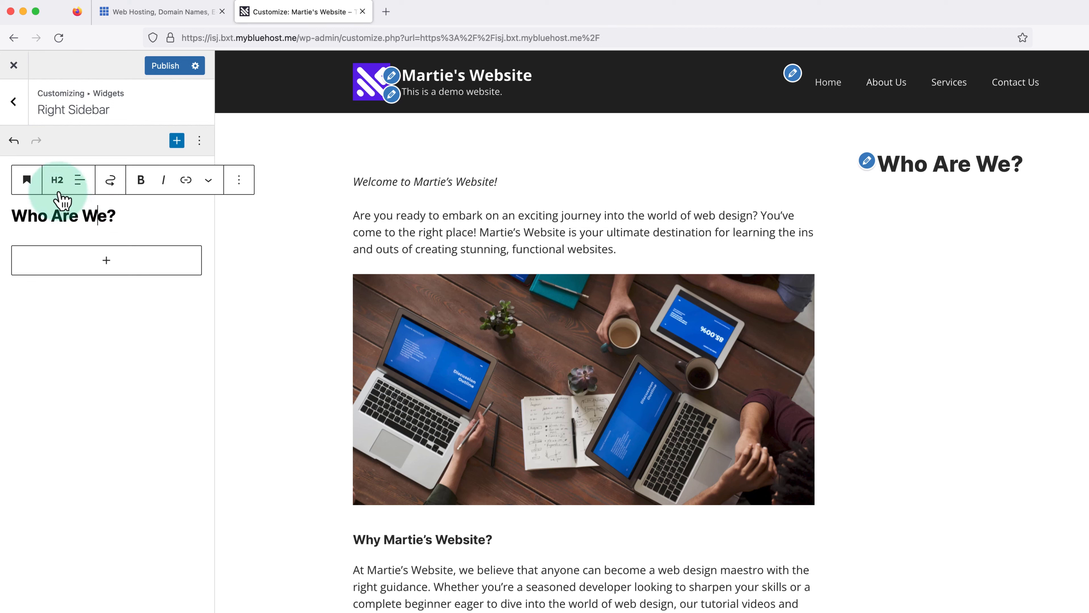
{"action": "left_click", "coordinate": [60, 182]}
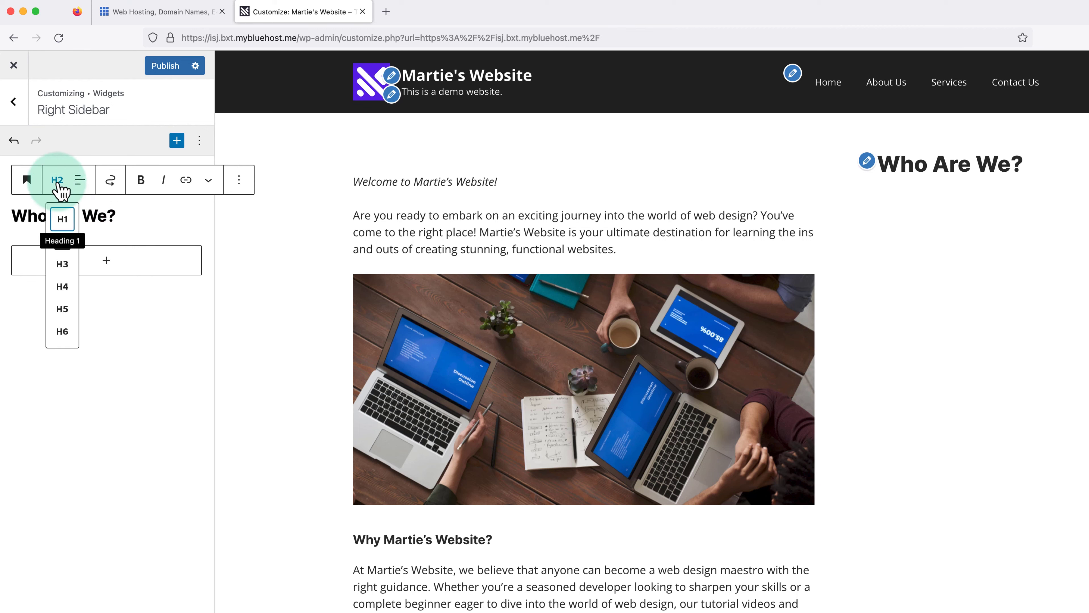
{"action": "left_click", "coordinate": [62, 267]}
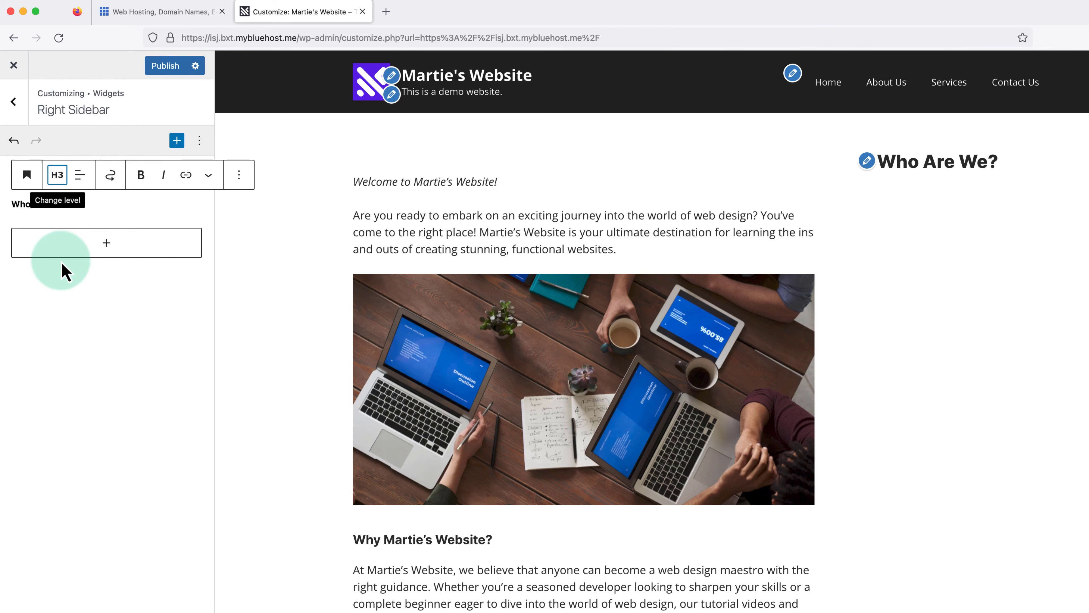
{"action": "left_click", "coordinate": [98, 293]}
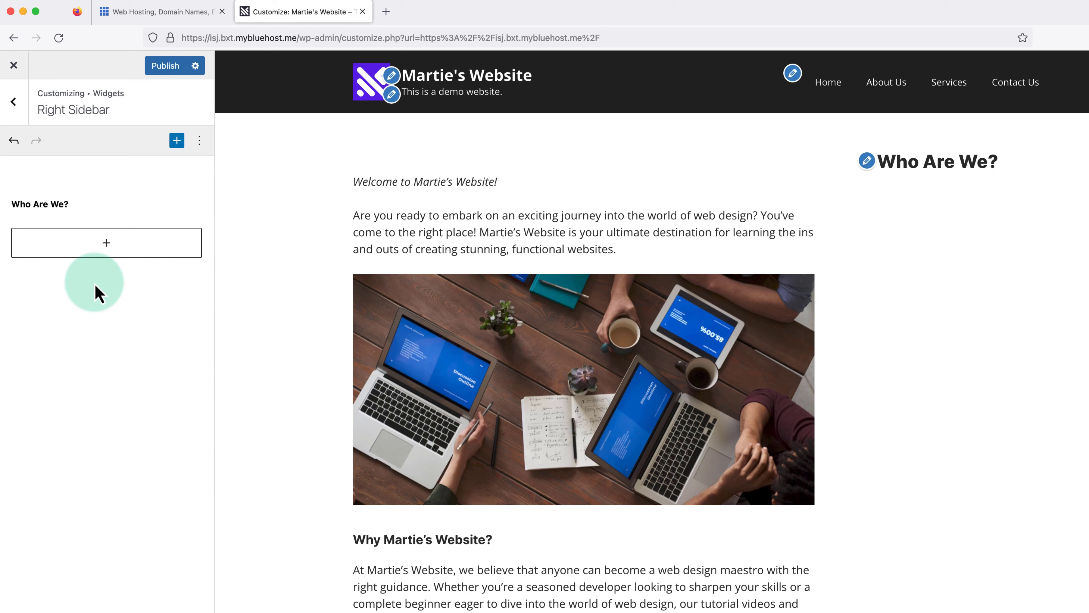
Step: Add a paragraph below the heading describing the small web design agency based in Northern Ireland and its services: custom website development, WordPress, graphic design and copywriting
{"action": "left_click", "coordinate": [108, 246]}
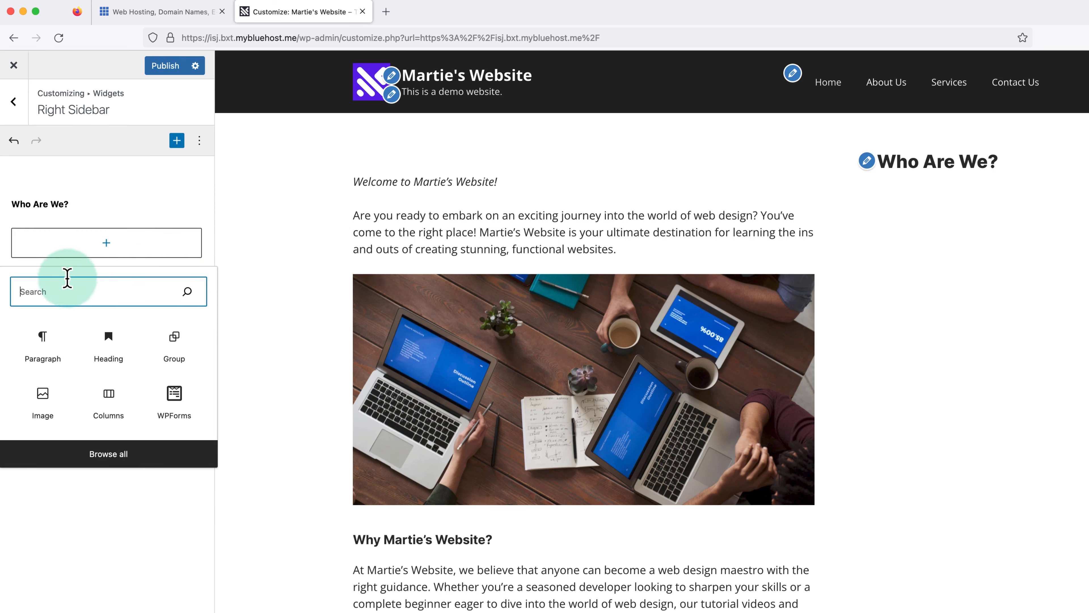
{"action": "left_click", "coordinate": [49, 349]}
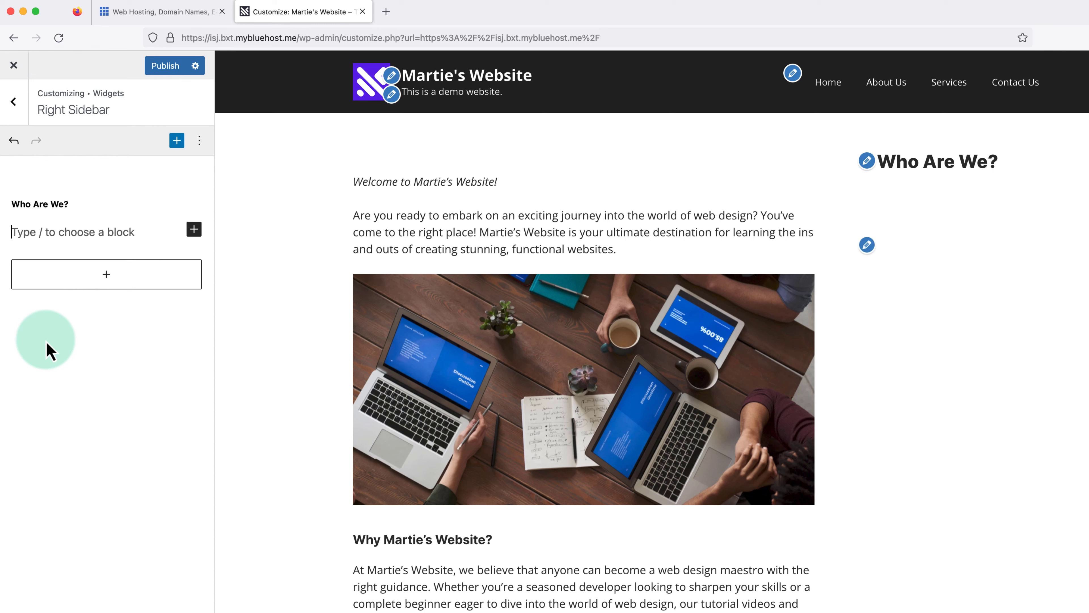
{"action": "type", "text": "This is my text..."}
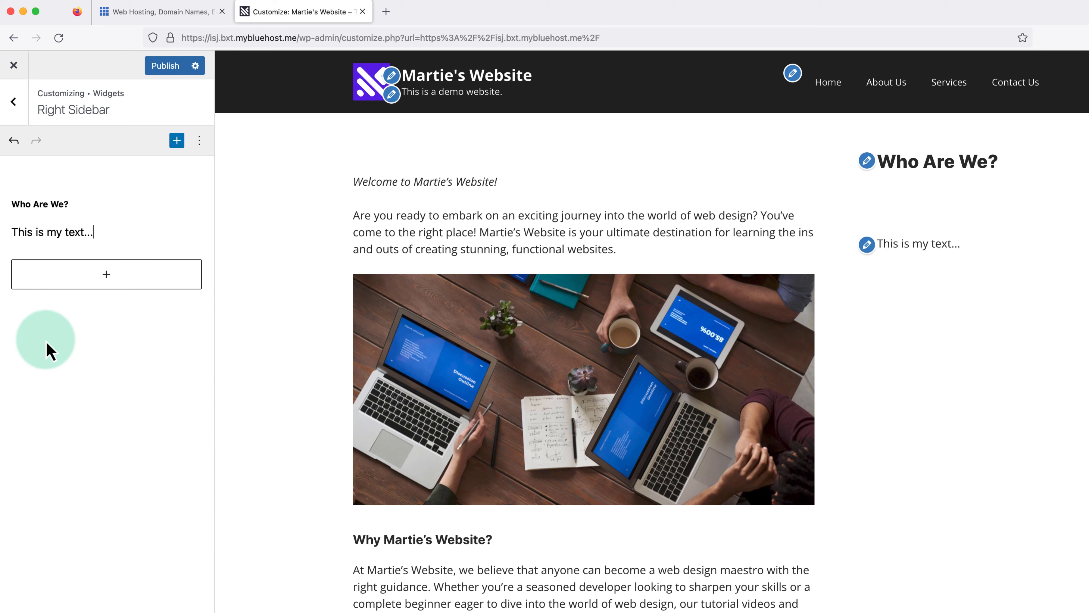
{"action": "left_click_drag", "start_coordinate": [47, 350], "coordinate": [17, 233]}
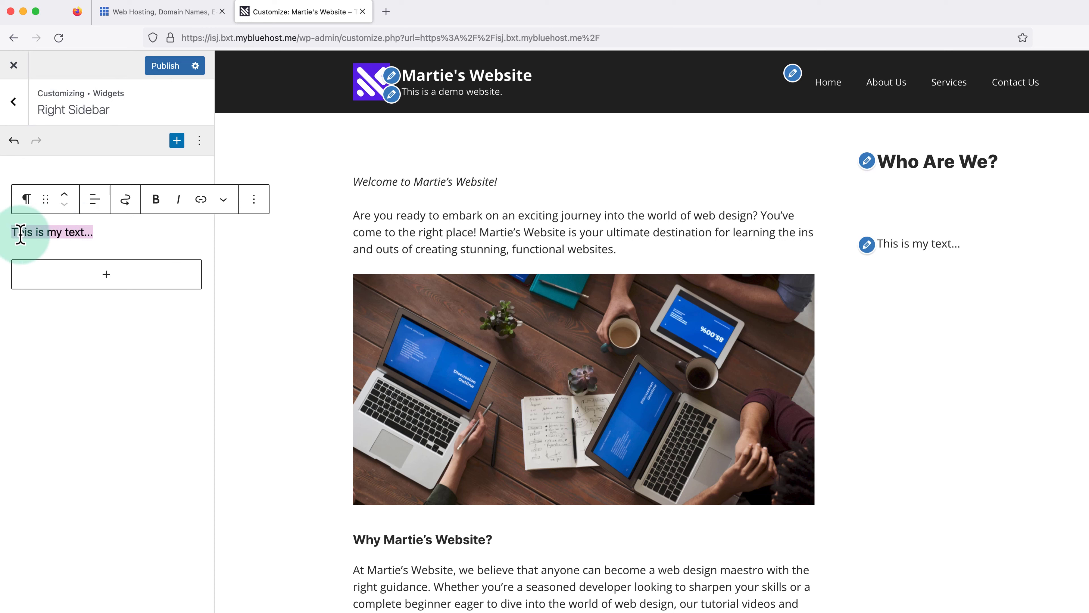
{"action": "right_click", "coordinate": [48, 234]}
{"action": "left_click", "coordinate": [65, 302]}
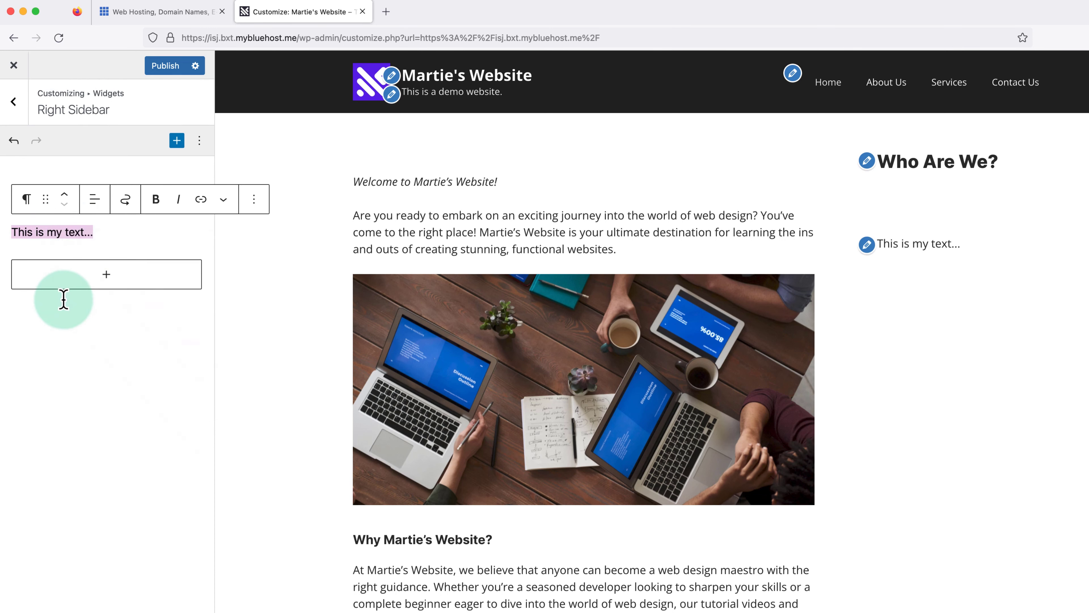
{"action": "left_click", "coordinate": [91, 402]}
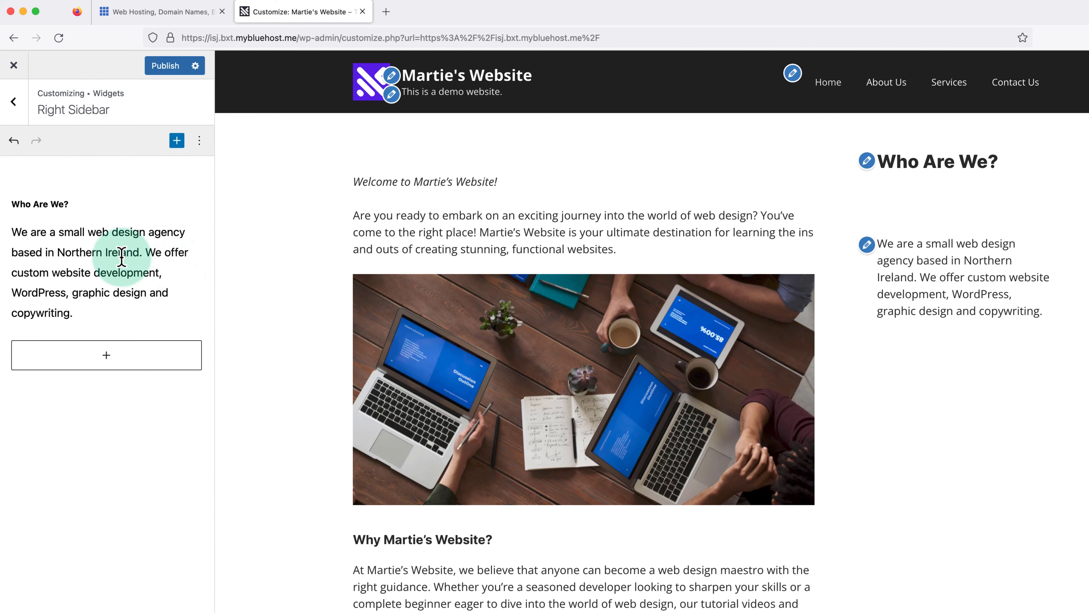
Step: Combine the "Who Are We?" heading and the agency description paragraph into one Group block
{"action": "left_click_drag", "start_coordinate": [107, 308], "coordinate": [11, 201]}
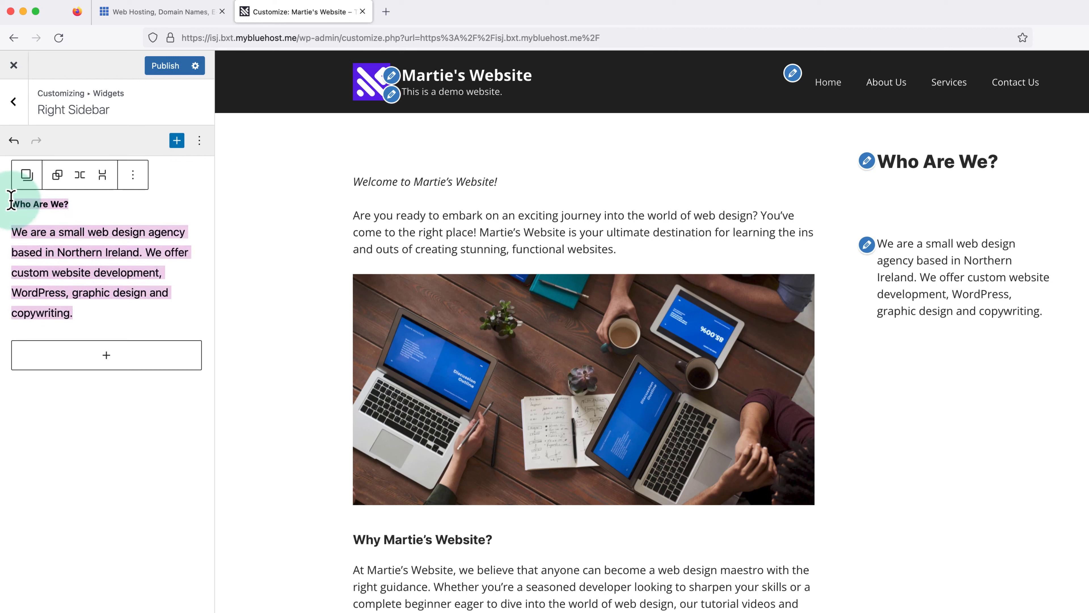
{"action": "left_click", "coordinate": [27, 176]}
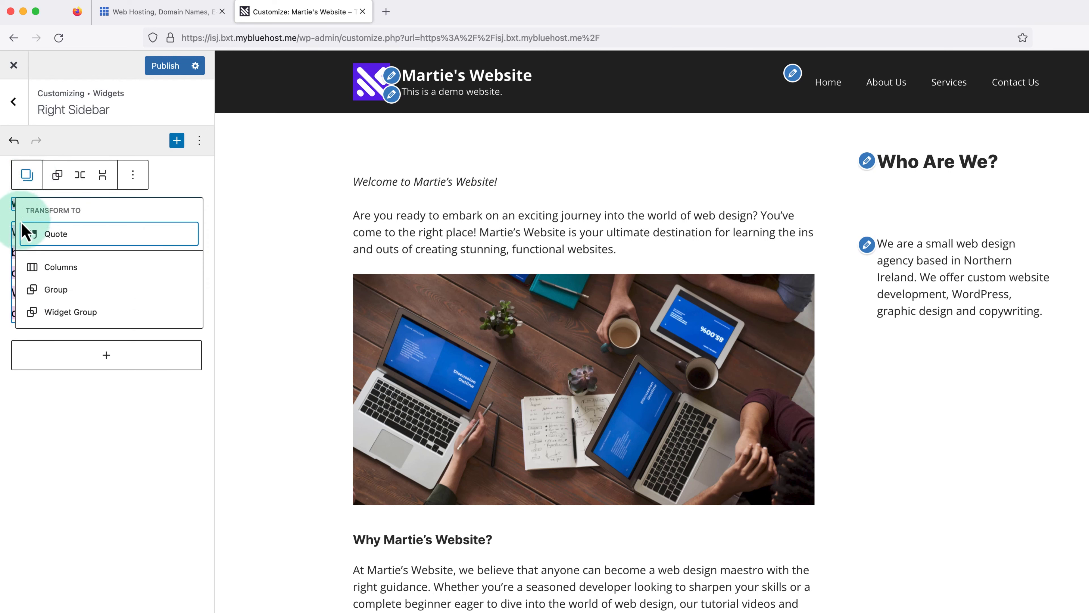
{"action": "left_click", "coordinate": [59, 292]}
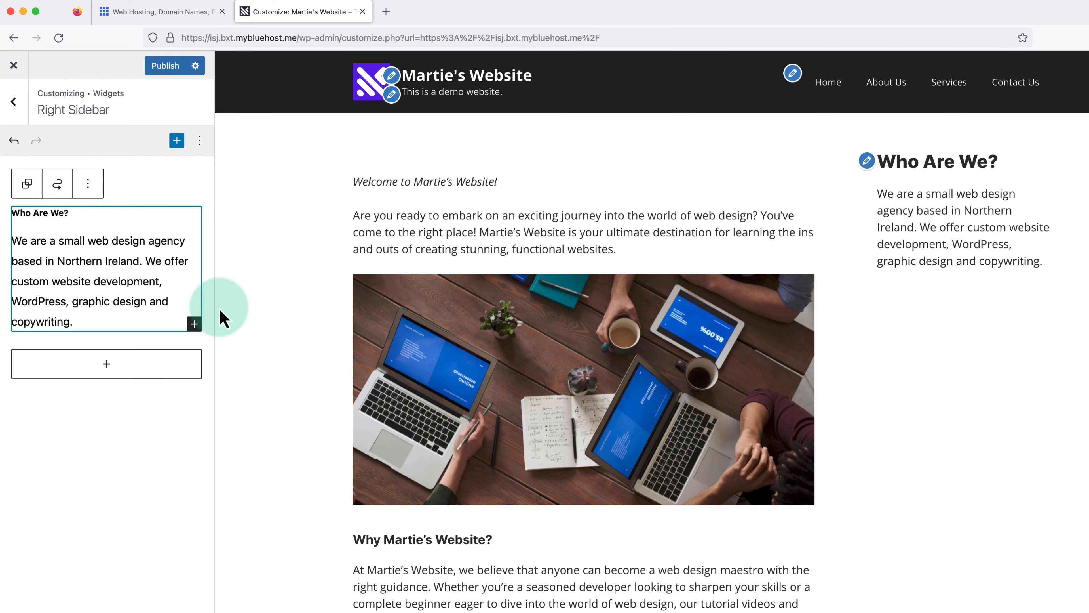
Step: Add an image block below the "Who Are We?" group in the Right Sidebar and upload the file Sidebar Image into it
{"action": "left_click", "coordinate": [220, 320]}
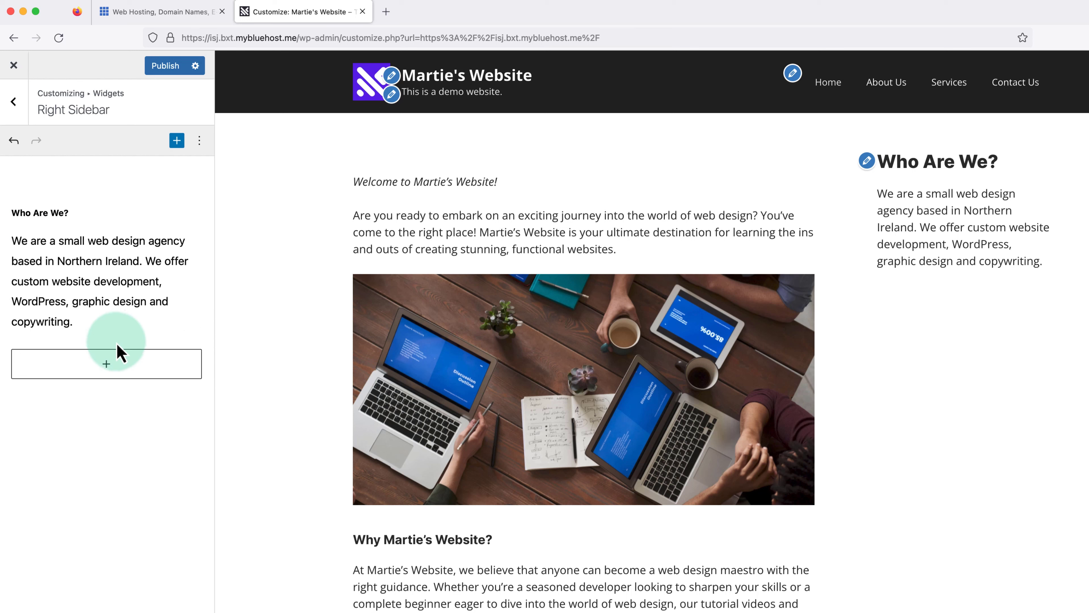
{"action": "left_click", "coordinate": [107, 365]}
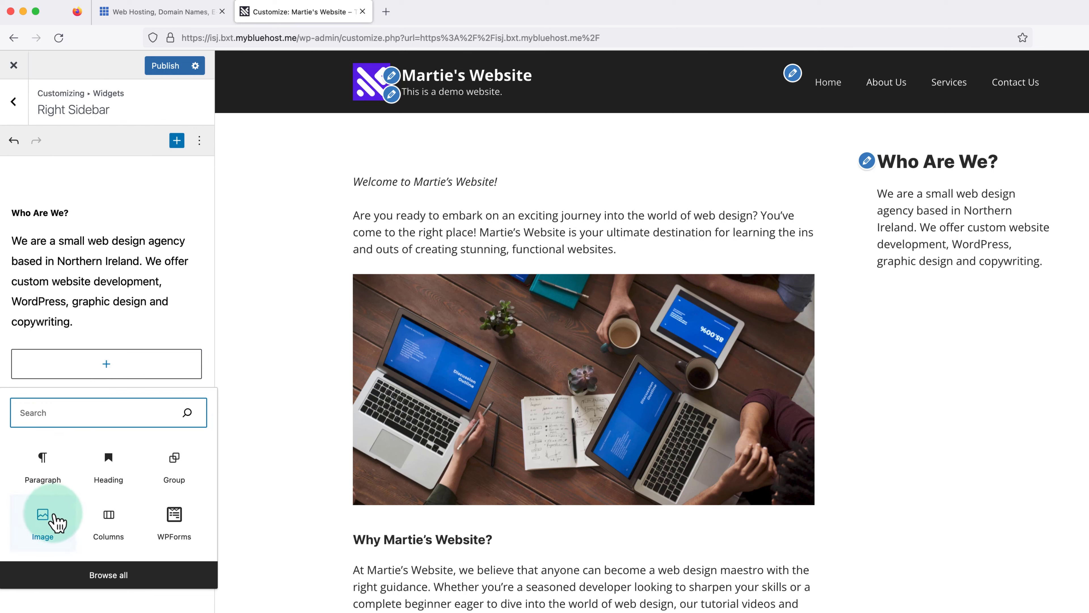
{"action": "left_click", "coordinate": [43, 519]}
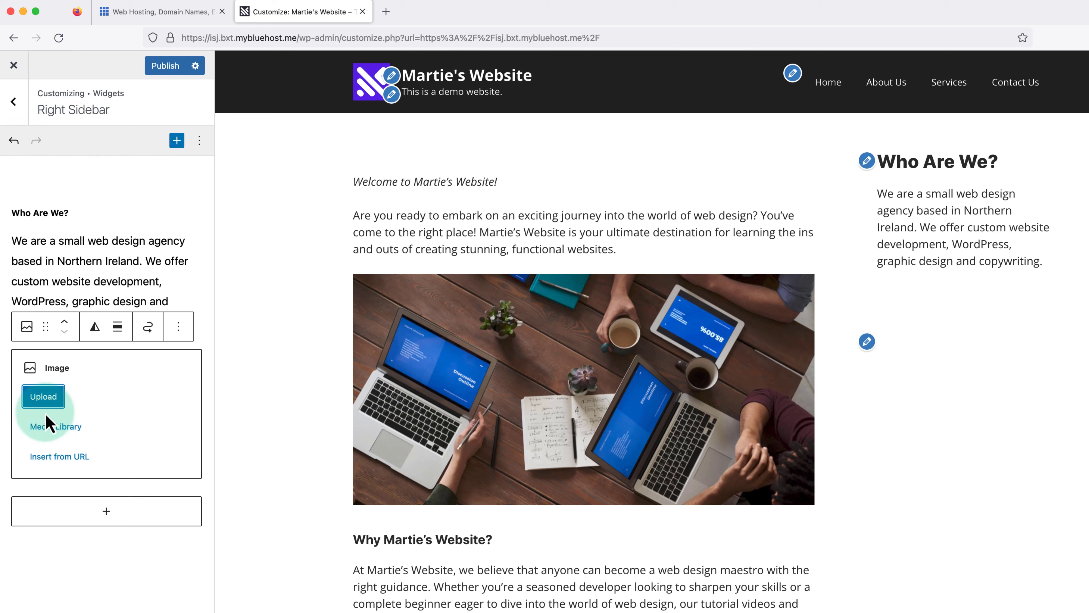
{"action": "left_click", "coordinate": [43, 396]}
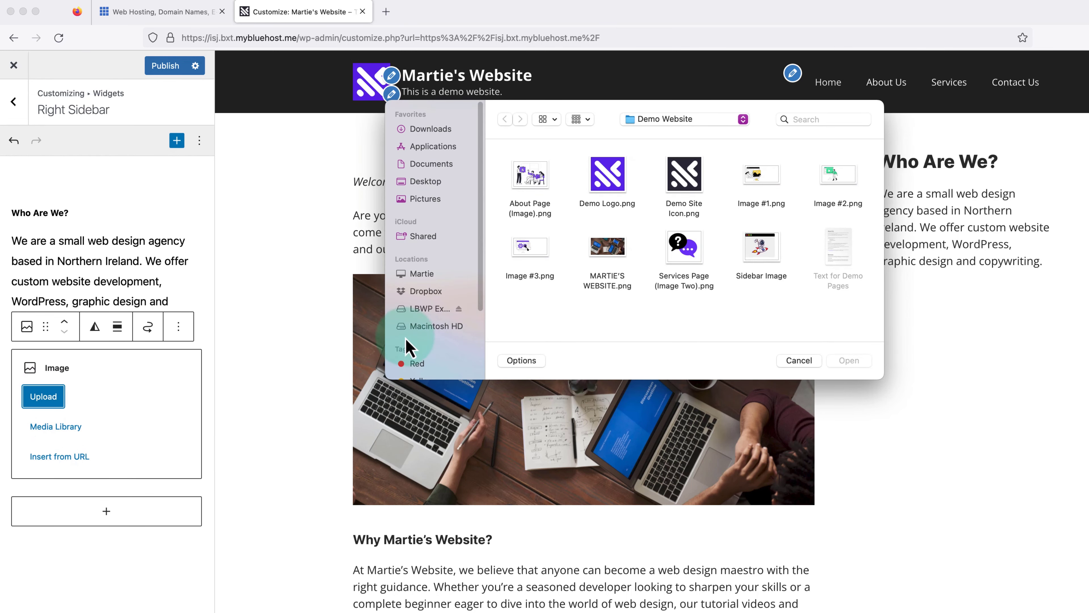
{"action": "left_click", "coordinate": [761, 268]}
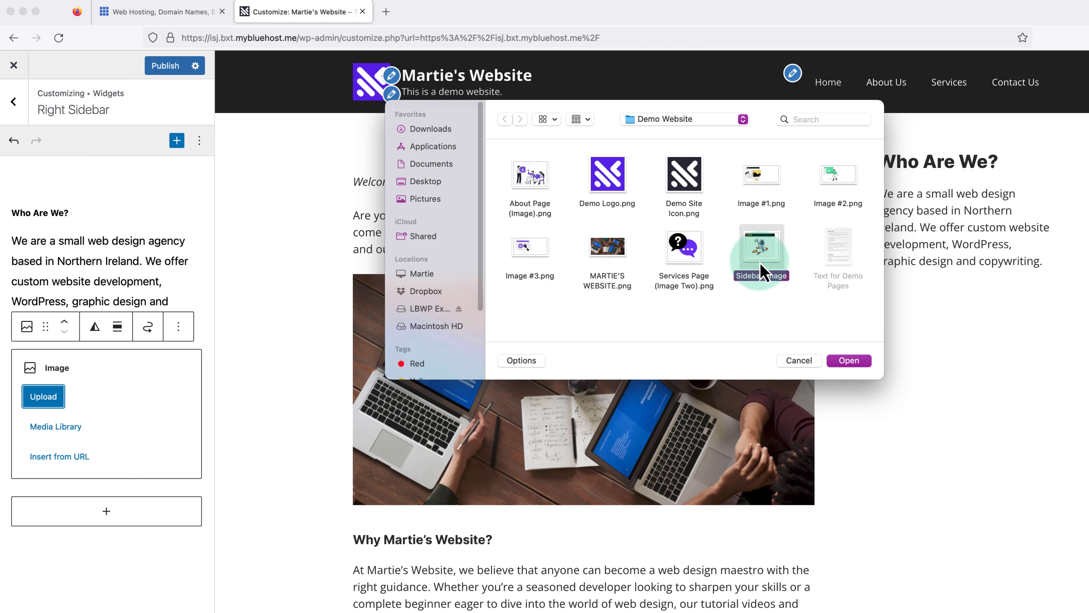
{"action": "left_click", "coordinate": [841, 361]}
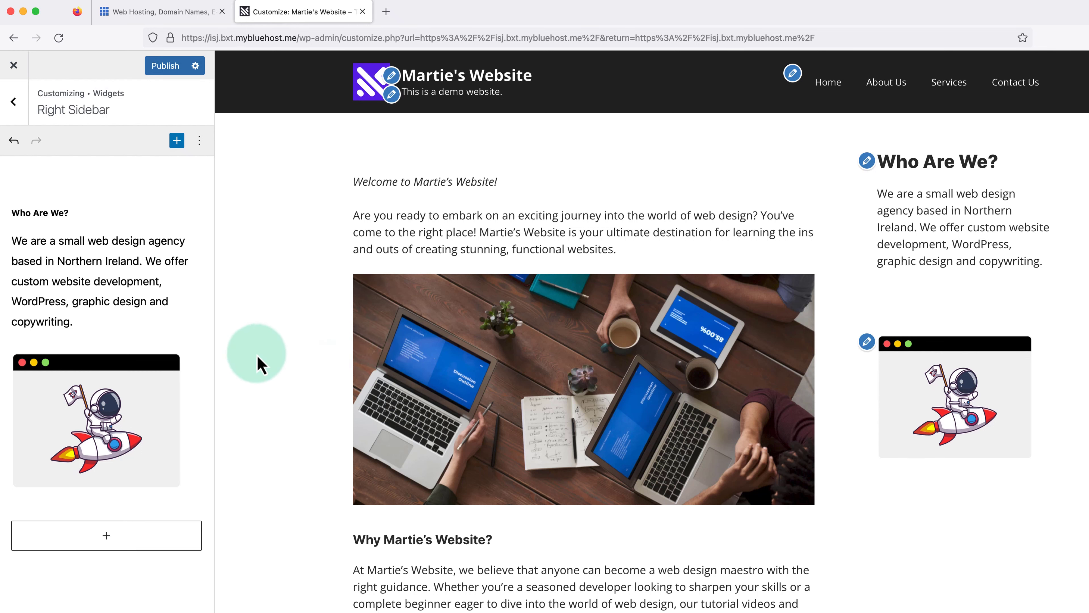
Step: Move the astronaut image above the "Who Are We?" group and make it slightly smaller
{"action": "left_click", "coordinate": [121, 410]}
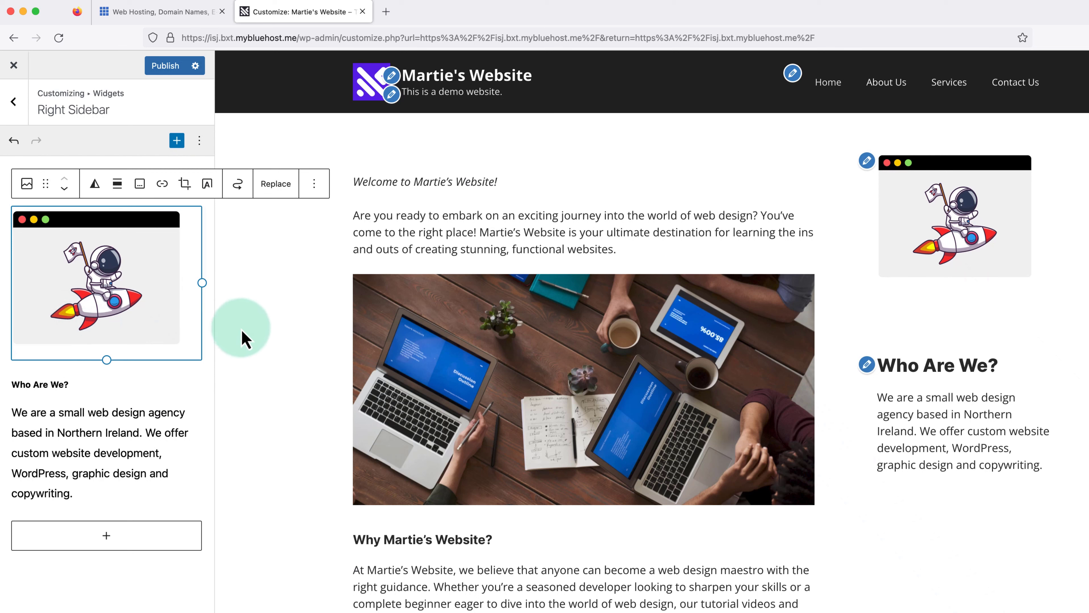
{"action": "left_click_drag", "start_coordinate": [202, 283], "coordinate": [169, 294]}
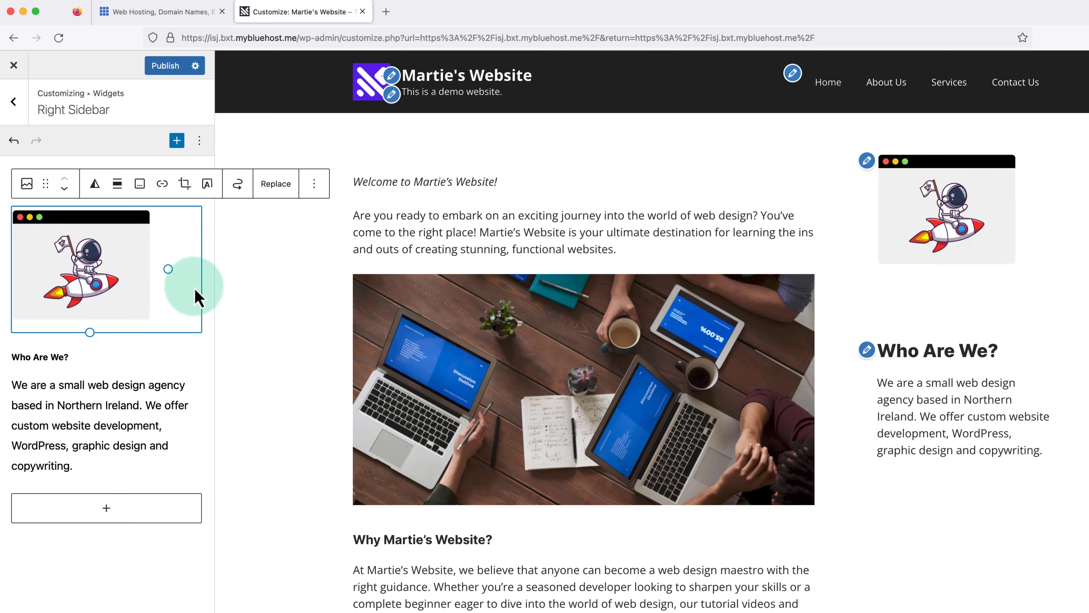
{"action": "left_click", "coordinate": [276, 260]}
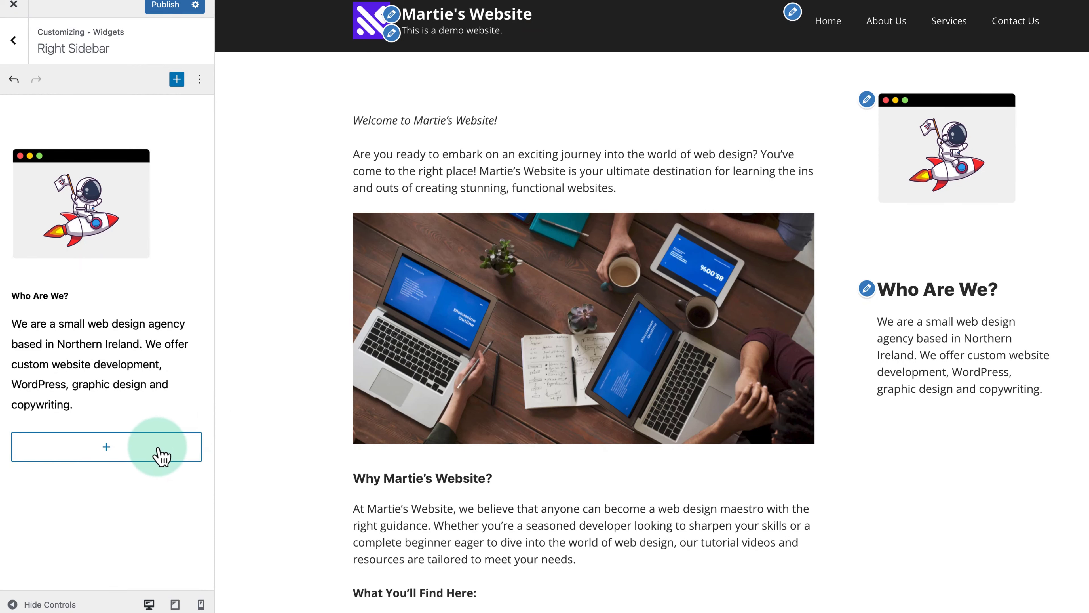
Step: Examine the full library of blocks available for the Right Sidebar, including the text, media, design and widget categories
{"action": "left_click", "coordinate": [122, 452]}
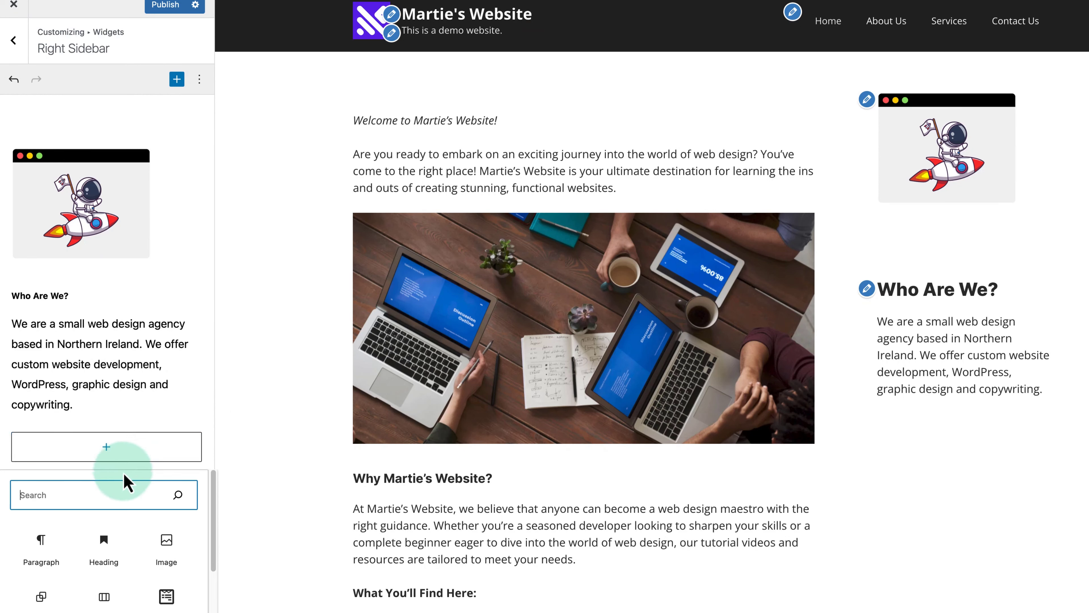
{"action": "scroll", "coordinate": [208, 518], "scroll_direction": "down", "scroll_amount": 2}
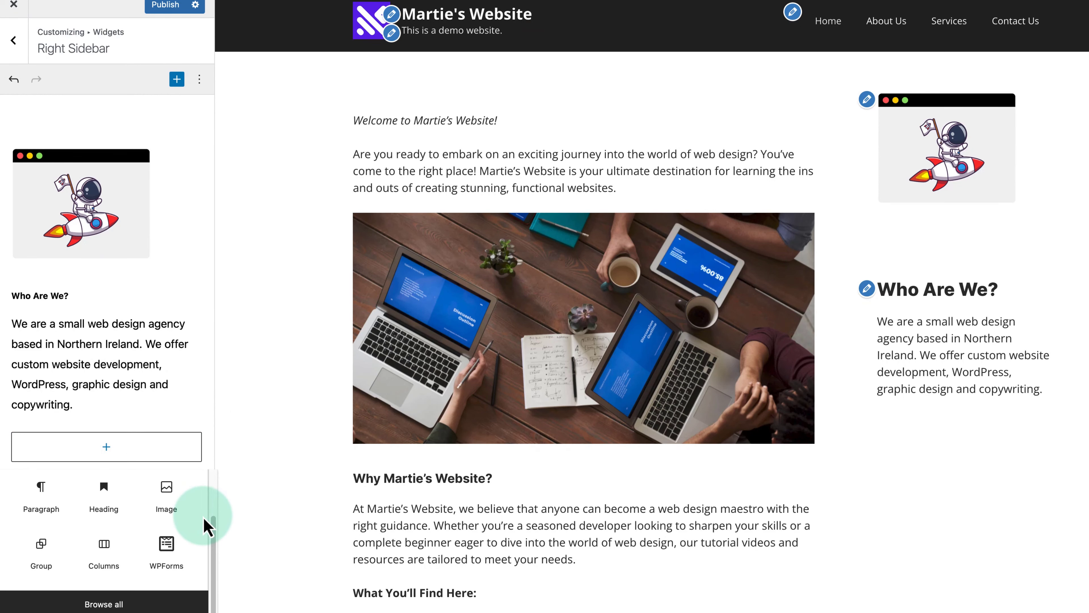
{"action": "left_click", "coordinate": [136, 603]}
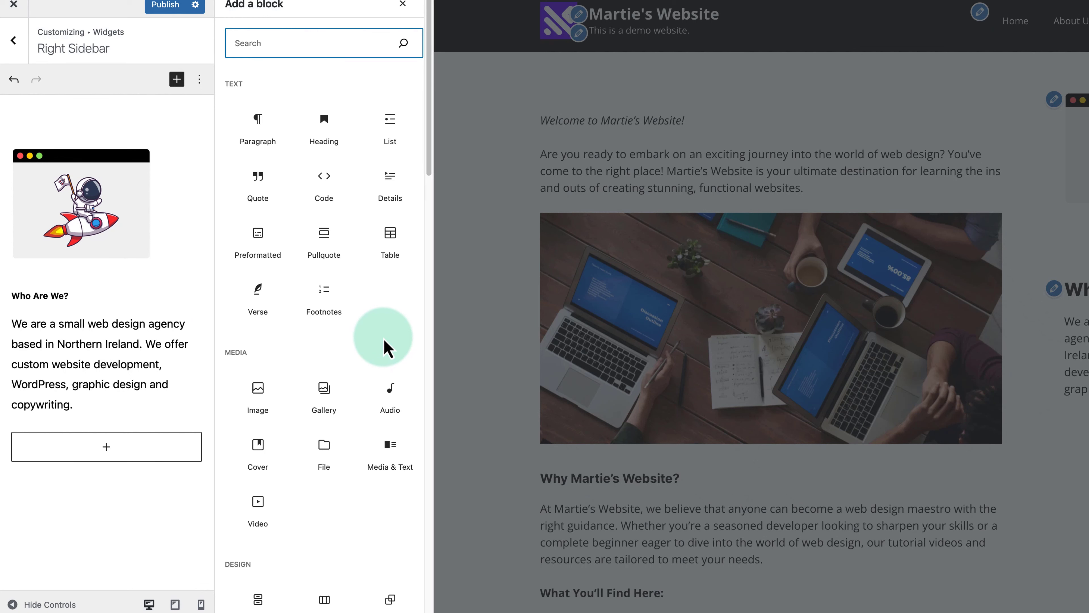
{"action": "scroll", "coordinate": [384, 347], "scroll_direction": "down", "scroll_amount": 4}
{"action": "scroll", "coordinate": [384, 347], "scroll_direction": "down", "scroll_amount": 8}
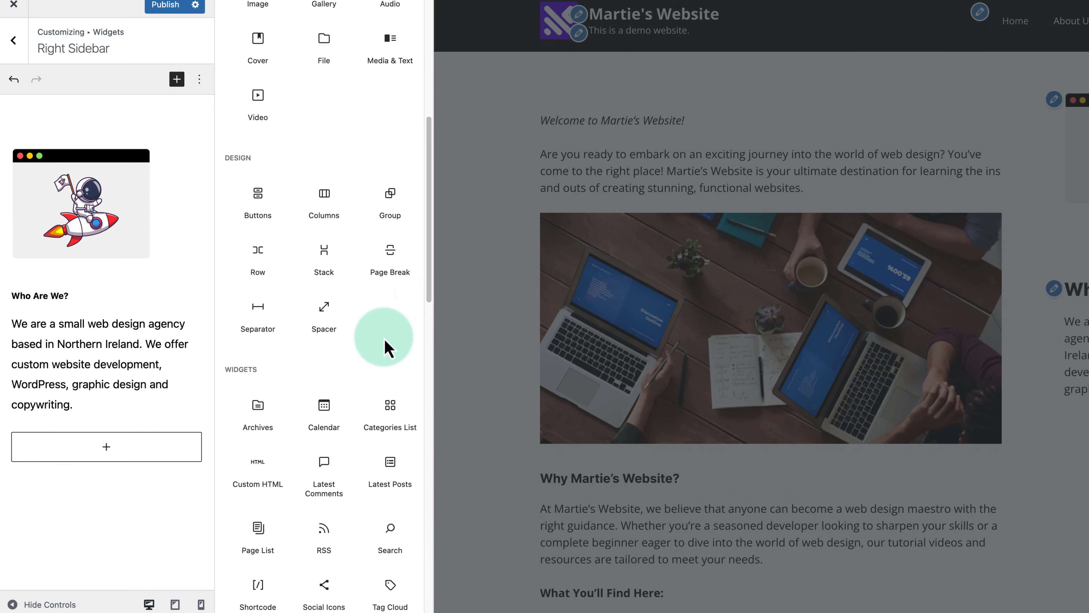
{"action": "scroll", "coordinate": [390, 343], "scroll_direction": "up", "scroll_amount": 10}
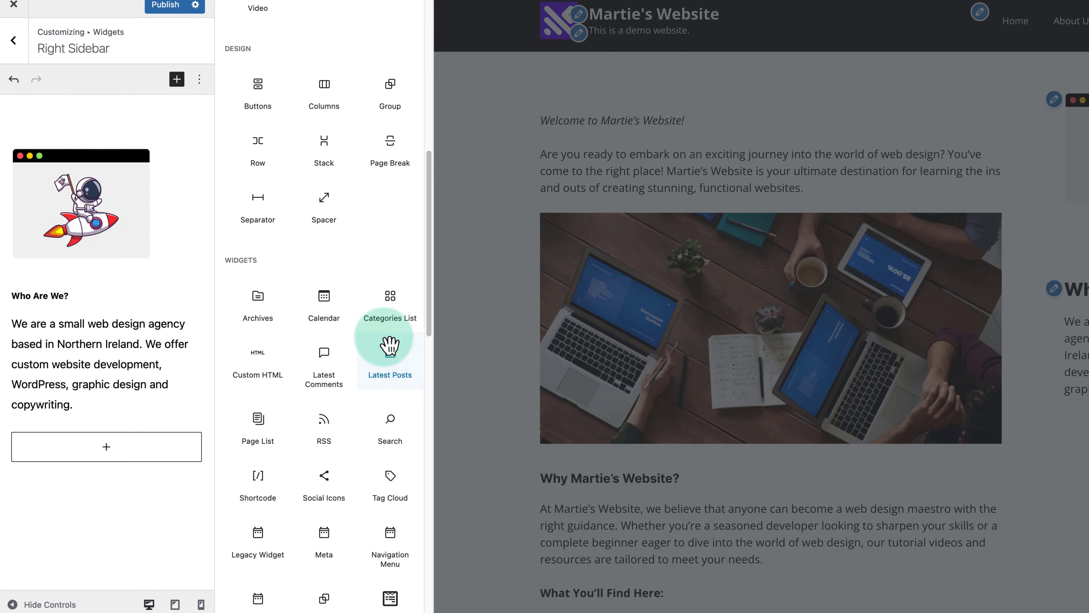
{"action": "scroll", "coordinate": [386, 342], "scroll_direction": "up", "scroll_amount": 2}
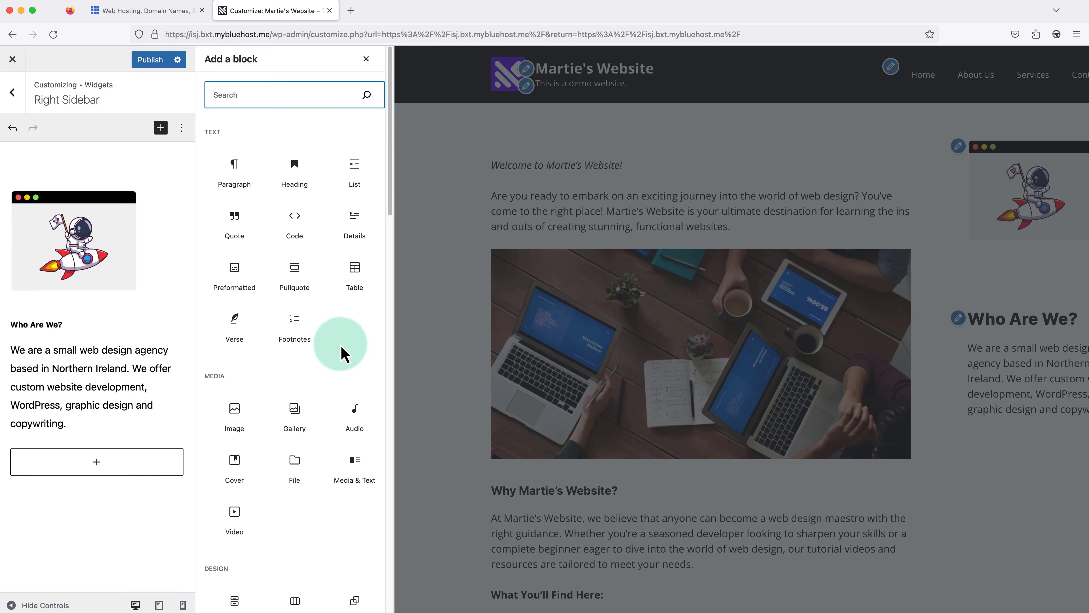
{"action": "left_click", "coordinate": [366, 62]}
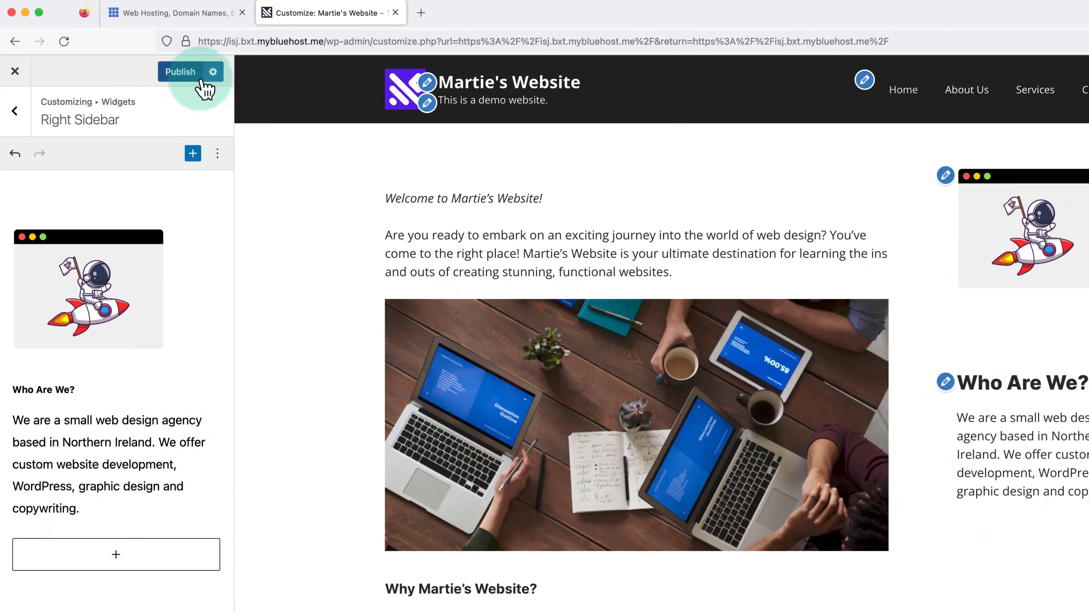
Step: Publish the Right Sidebar changes and exit the Customizer
{"action": "left_click", "coordinate": [189, 73]}
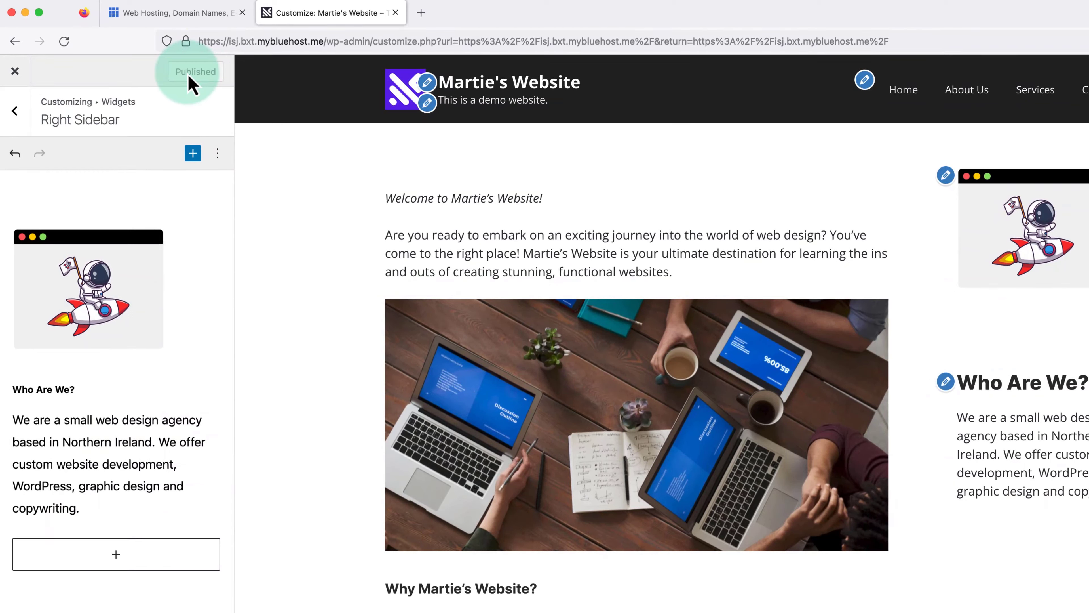
{"action": "left_click", "coordinate": [15, 71]}
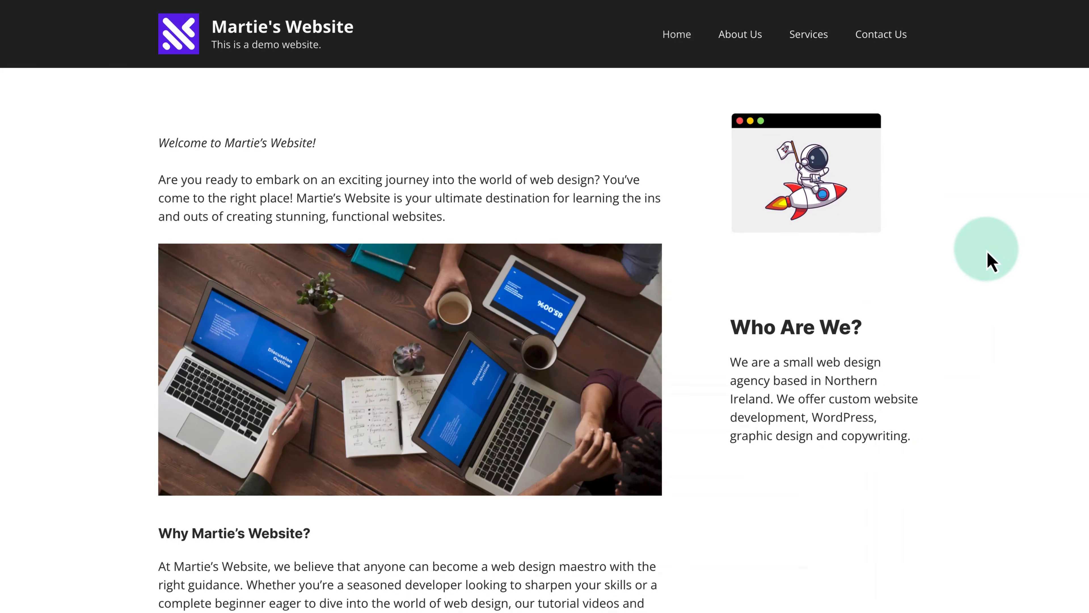
Step: Check how the new sidebar looks on the live About Us, Services and Contact Us pages
{"action": "left_click", "coordinate": [751, 43]}
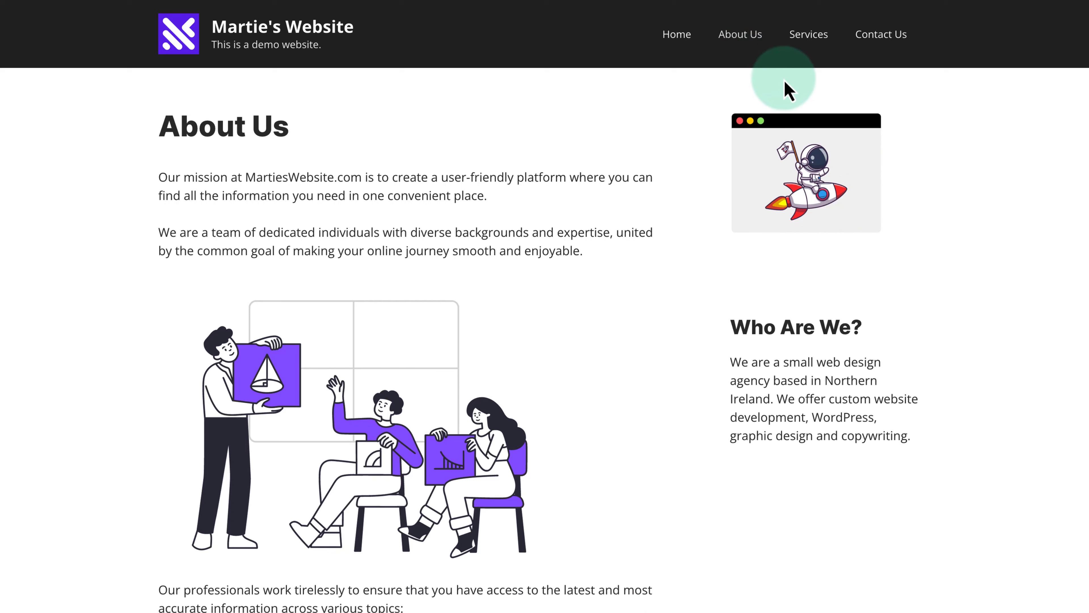
{"action": "left_click", "coordinate": [805, 40]}
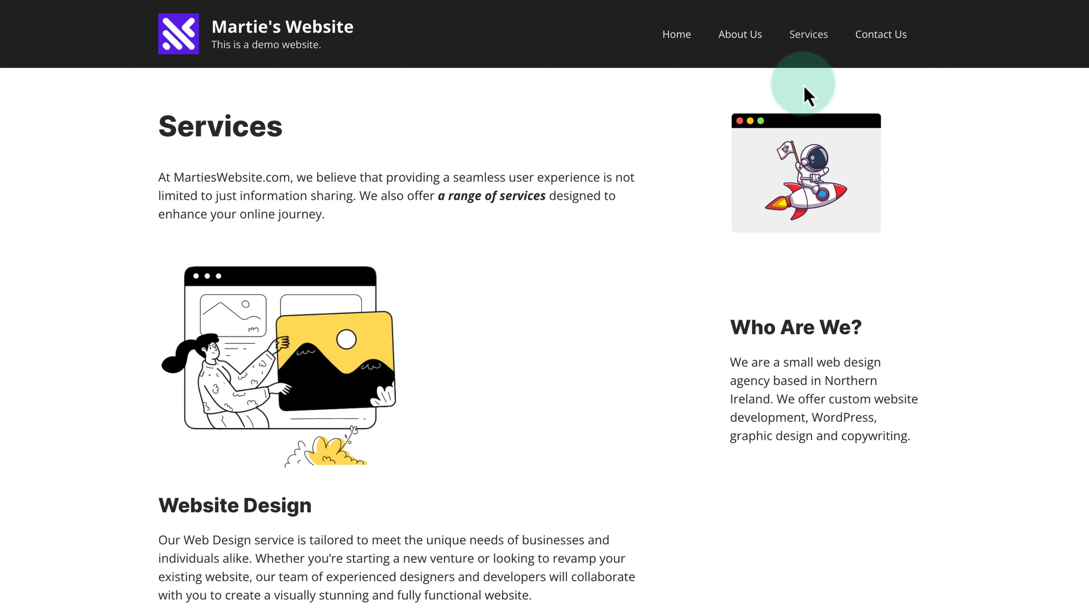
{"action": "left_click", "coordinate": [877, 47]}
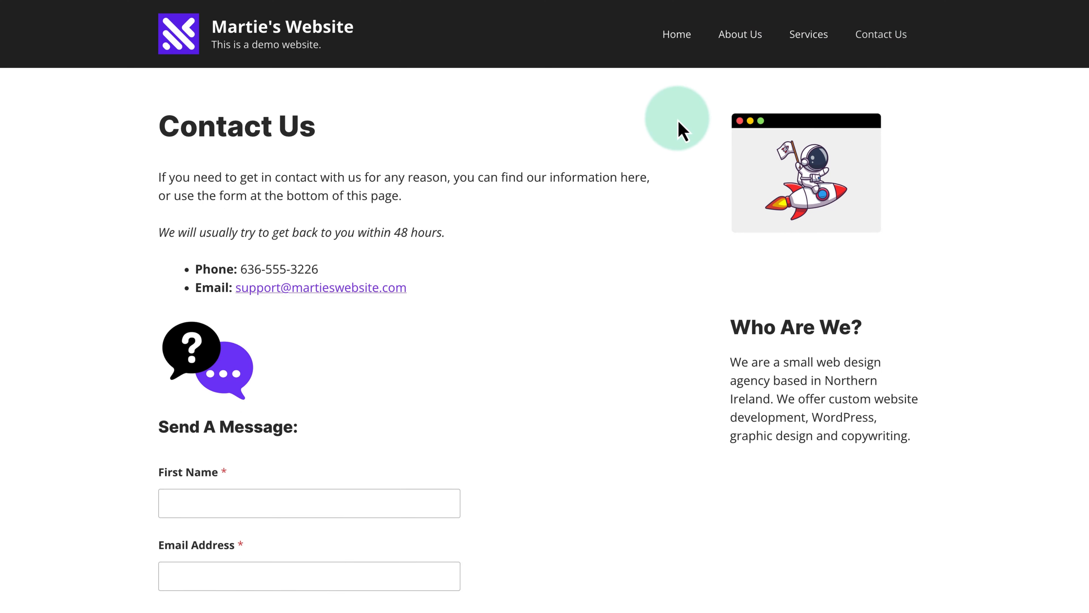
{"action": "scroll", "coordinate": [680, 125], "scroll_direction": "down", "scroll_amount": 5}
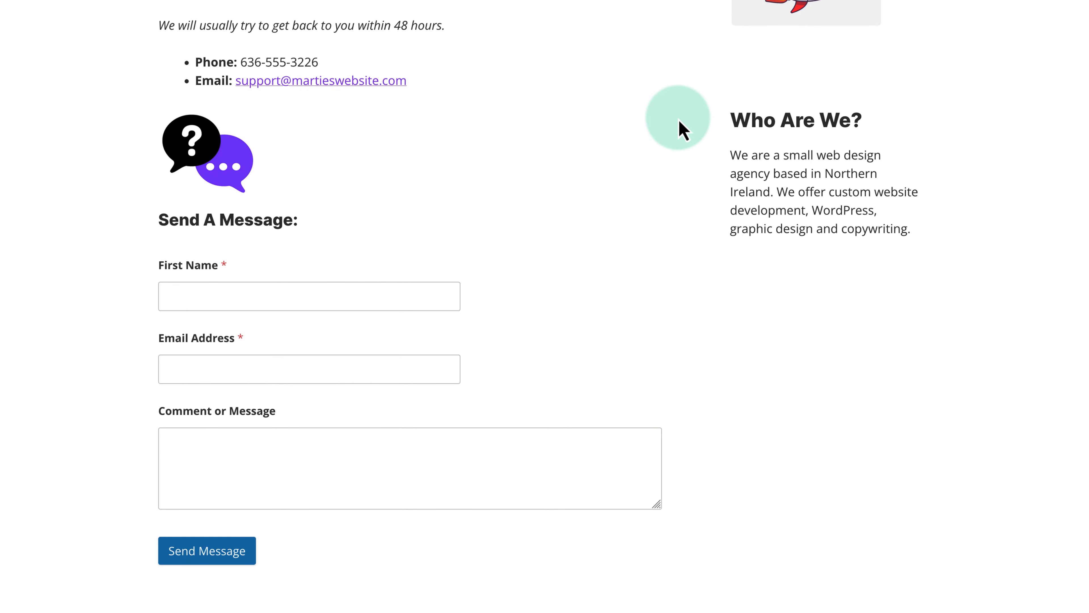